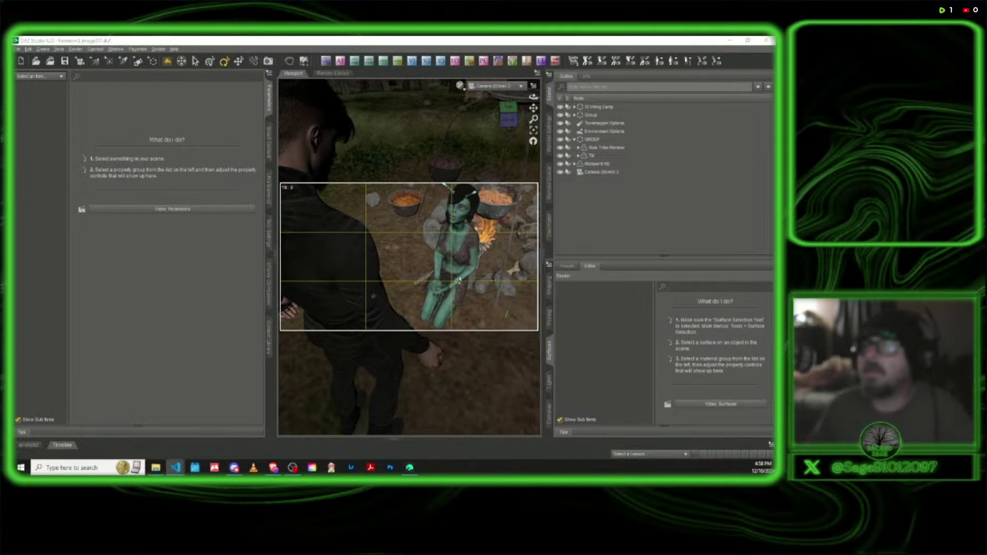
# Select the green-skinned woman by the fire and show the installed products with kneeling poses, filtered by function
pyautogui.click(457, 241)
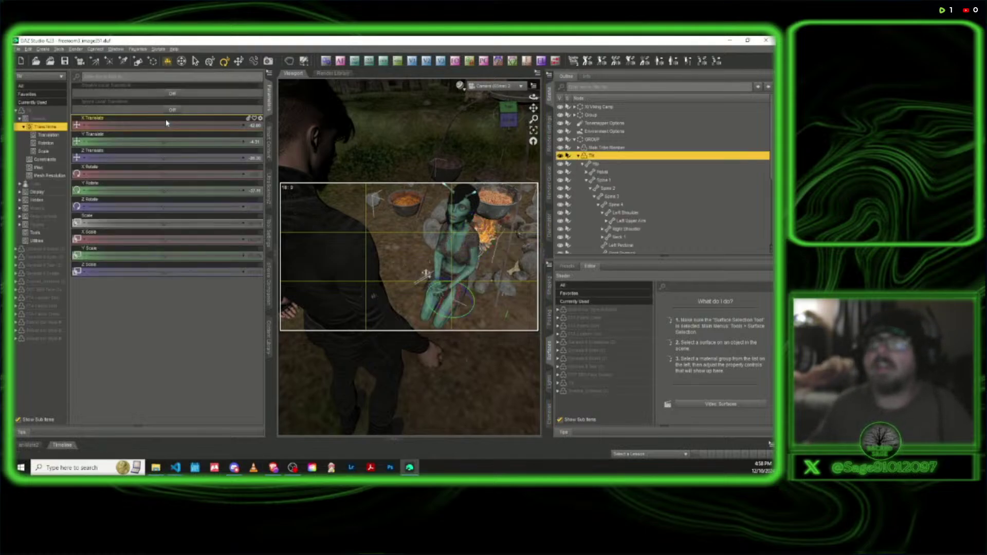
pyautogui.click(269, 141)
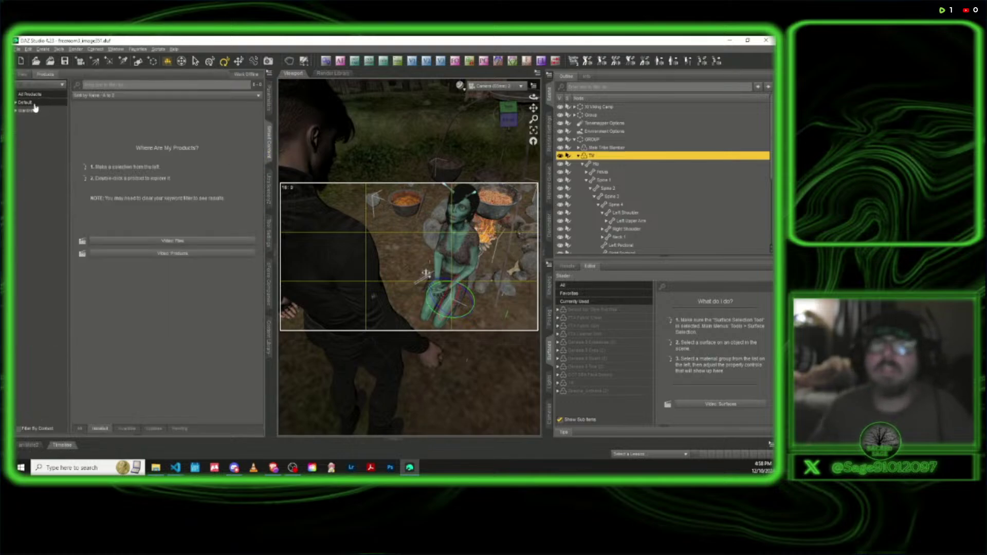
pyautogui.click(32, 103)
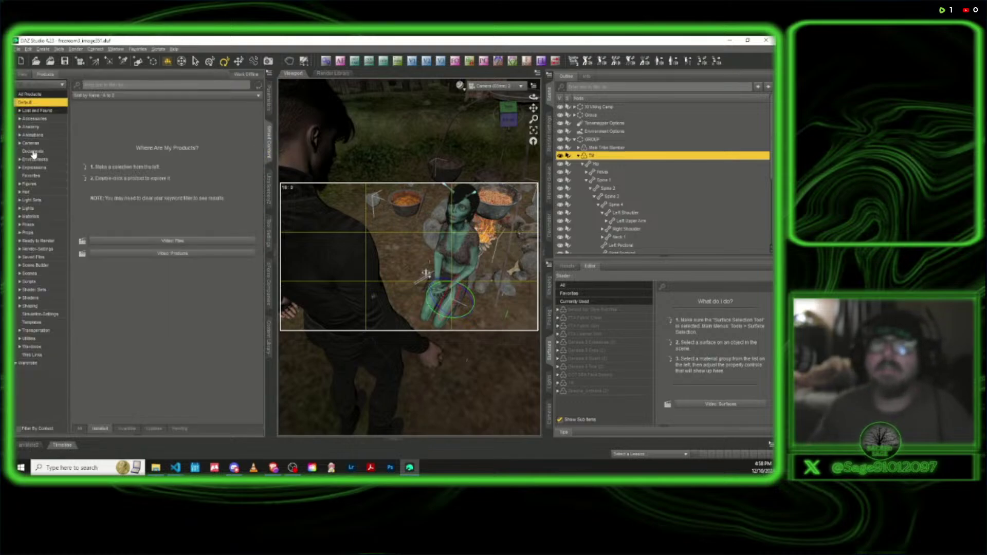
pyautogui.click(26, 225)
pyautogui.click(37, 234)
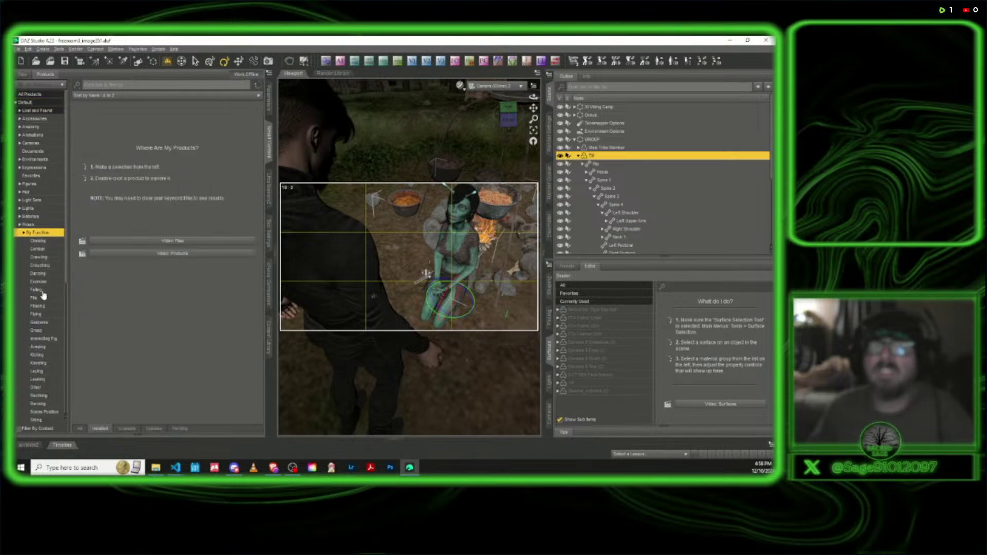
pyautogui.click(41, 364)
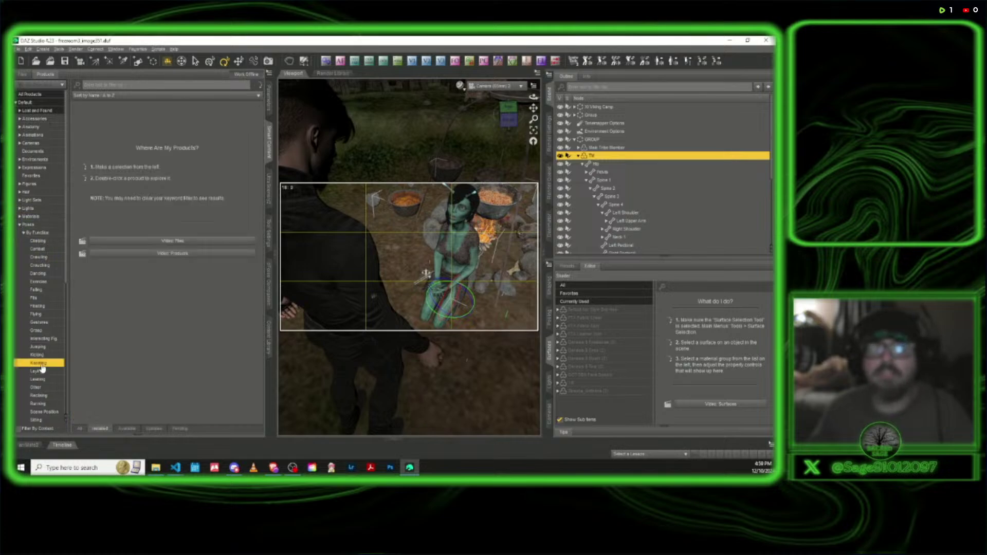
# Browse the kneeling pose products and open the Z Fashion Spread Pose Collection
pyautogui.scroll(-15, 263, 303)
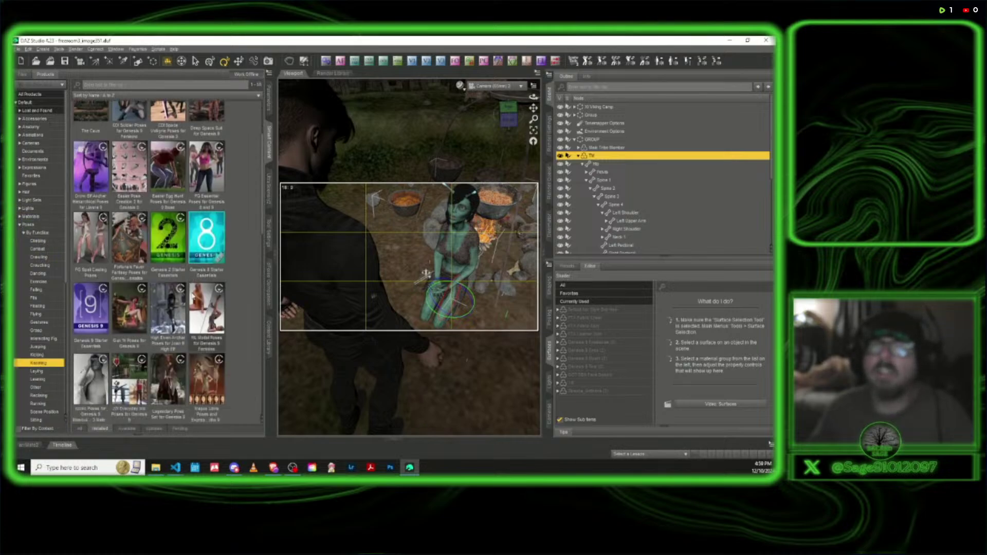
pyautogui.scroll(-3, 192, 296)
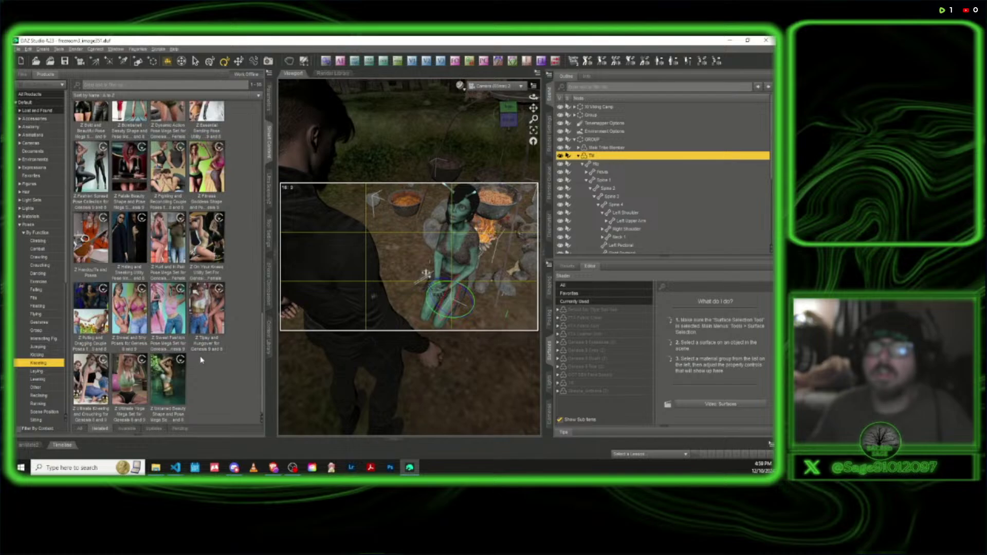
pyautogui.scroll(5, 181, 251)
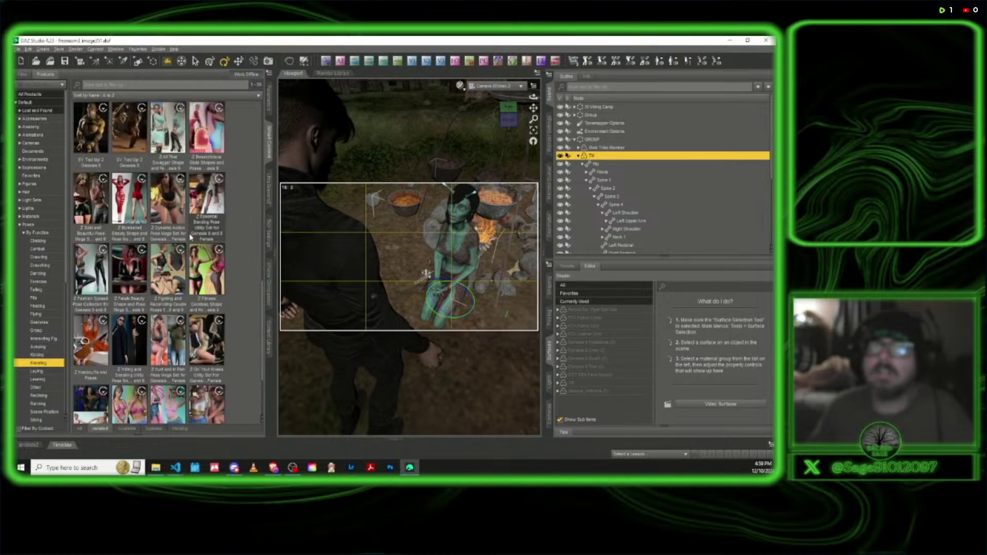
pyautogui.moveTo(183, 243)
pyautogui.doubleClick(90, 381)
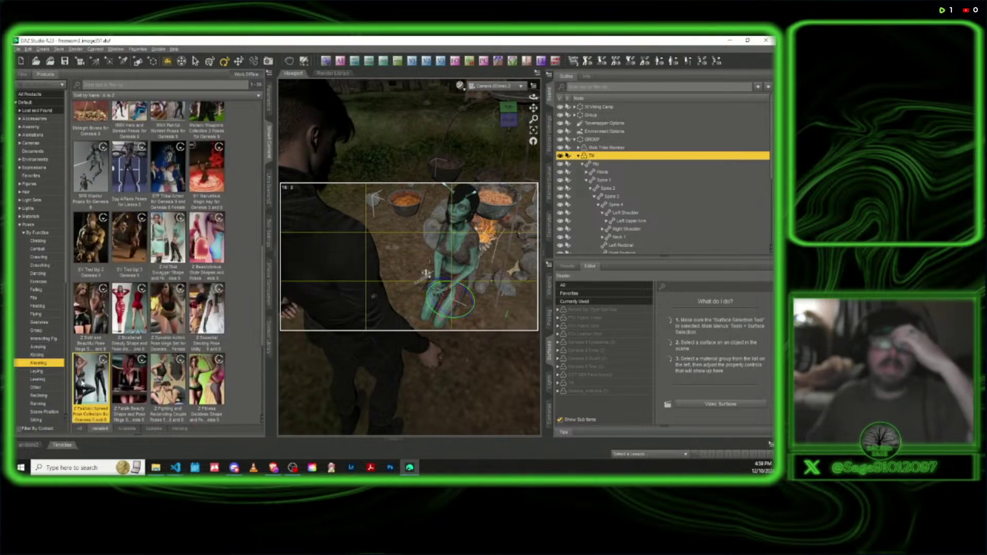
pyautogui.click(19, 84)
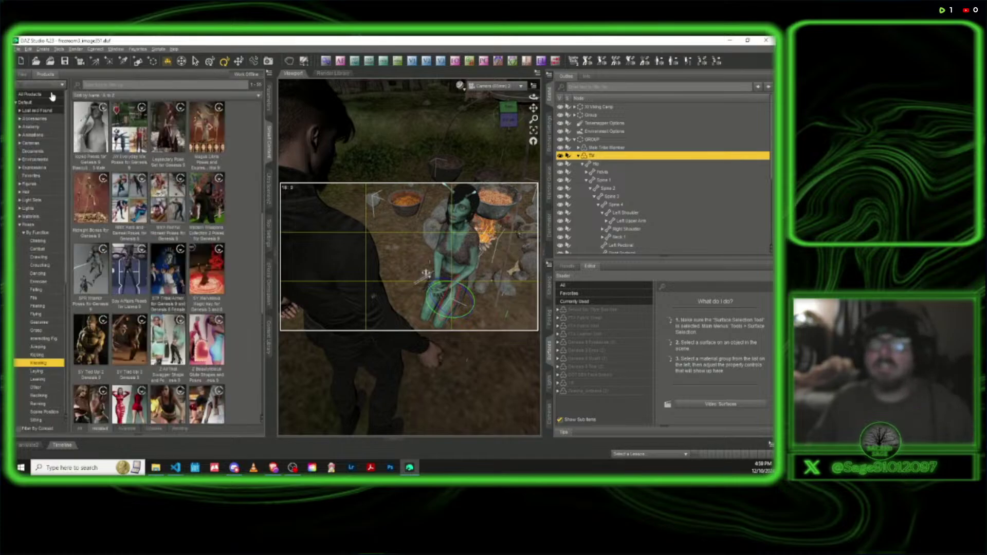
pyautogui.doubleClick(93, 179)
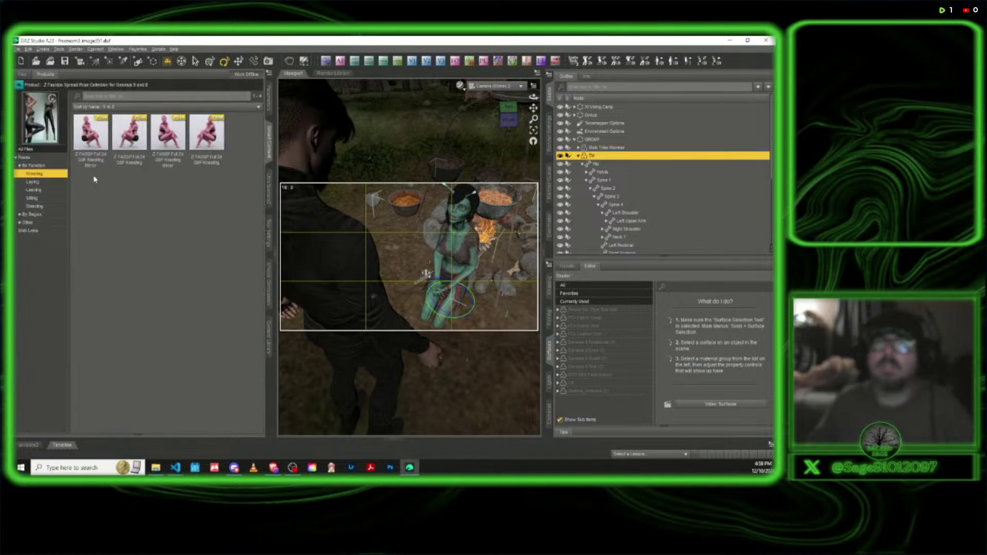
# Apply the collection's first kneeling mirror pose to the woman and move her across the ground to the far side of the cooking pot
pyautogui.doubleClick(95, 144)
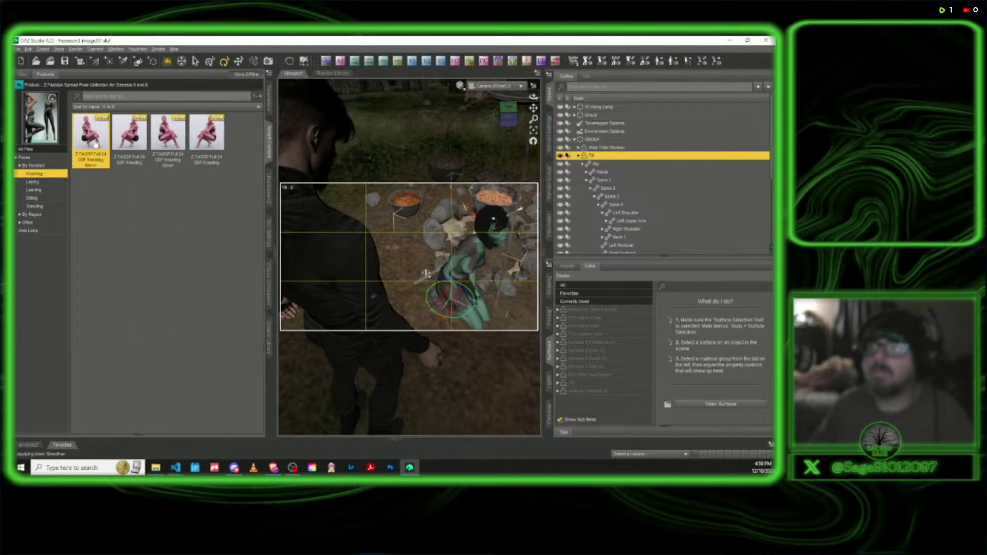
pyautogui.click(238, 60)
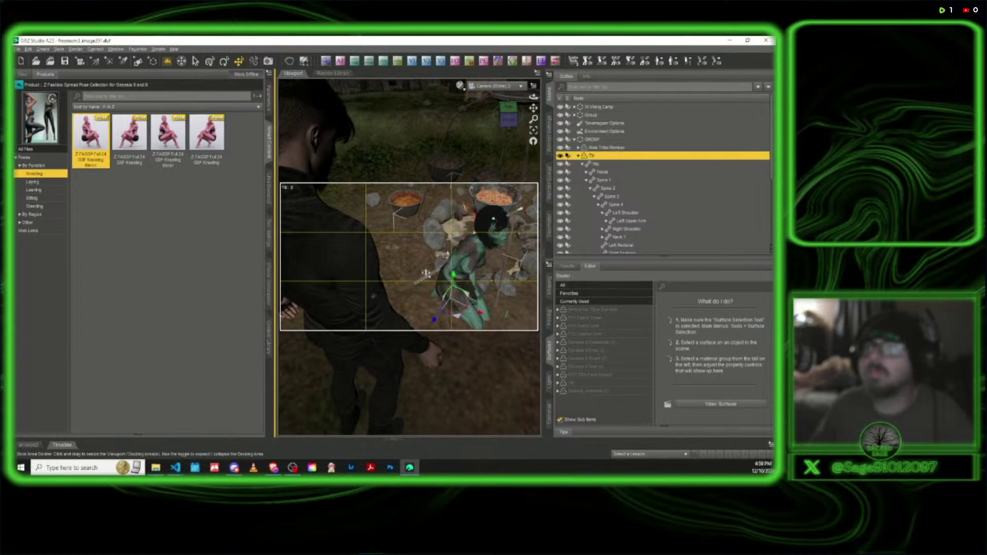
pyautogui.moveTo(456, 319); pyautogui.dragTo(415, 285)
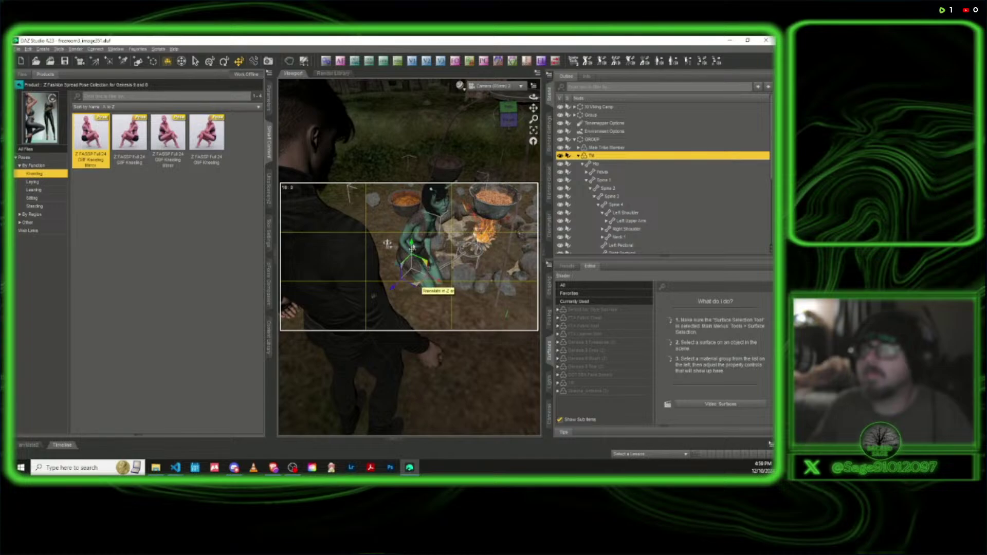
pyautogui.moveTo(388, 243); pyautogui.dragTo(387, 237)
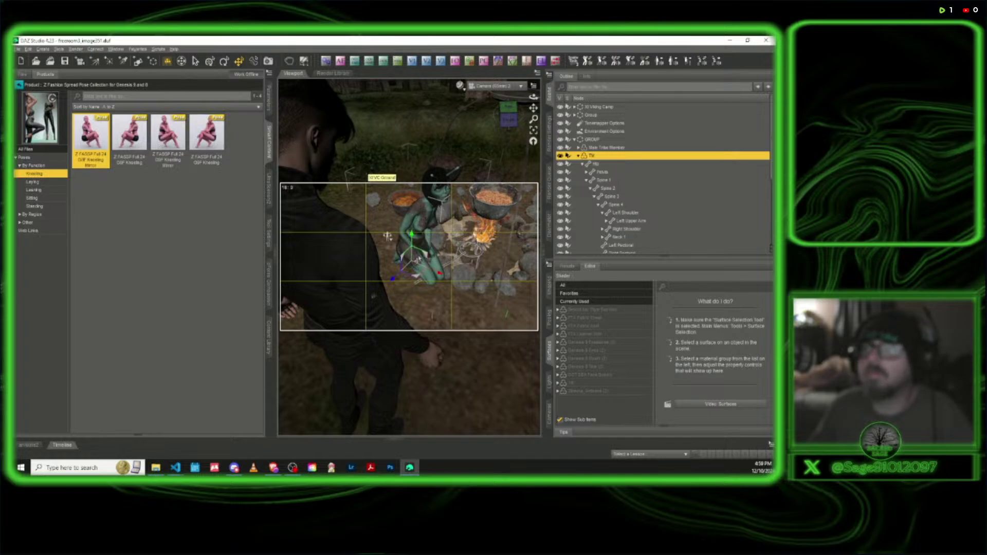
pyautogui.moveTo(414, 276); pyautogui.dragTo(362, 234)
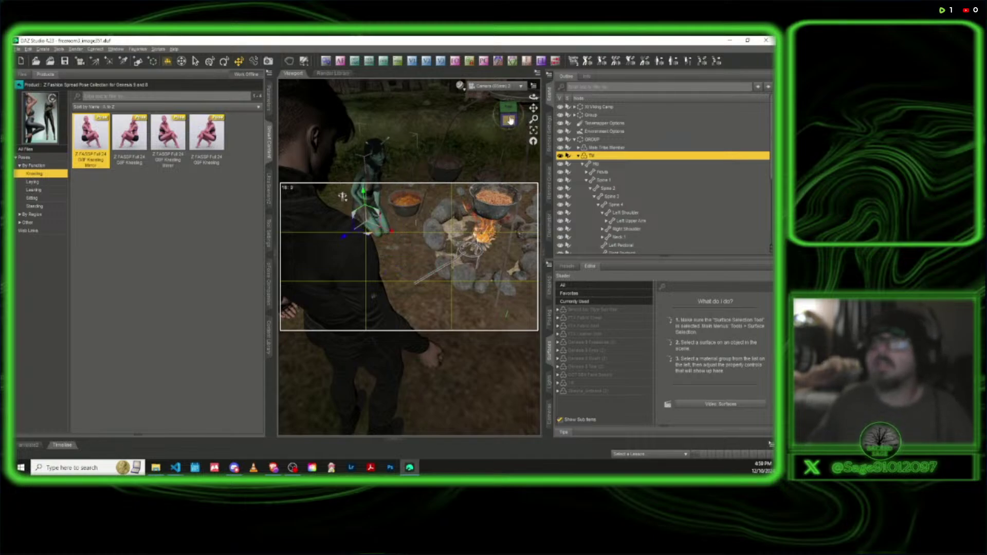
# Change the viewport to Perspective View and delete the scene's camera
pyautogui.click(494, 87)
pyautogui.click(490, 158)
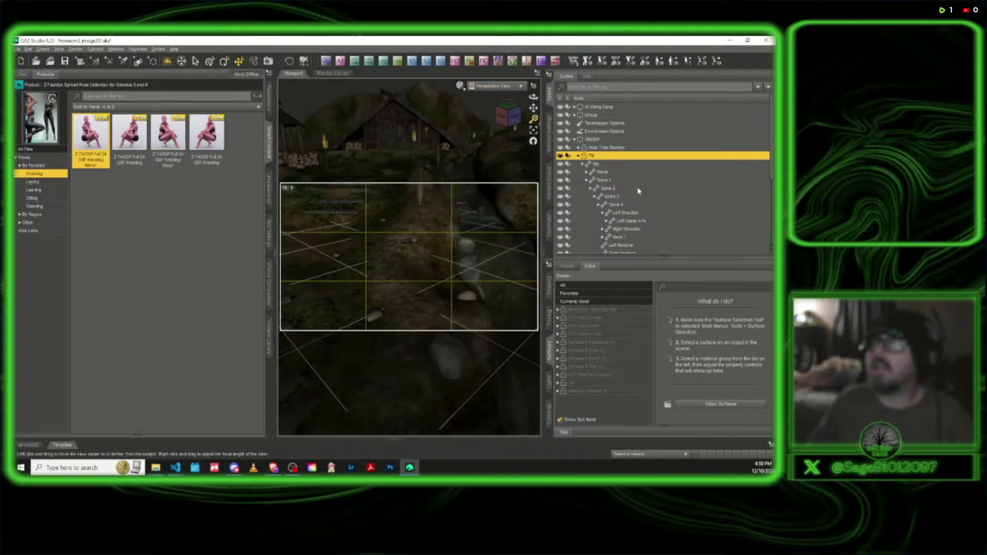
pyautogui.scroll(-5, 635, 196)
pyautogui.click(617, 249)
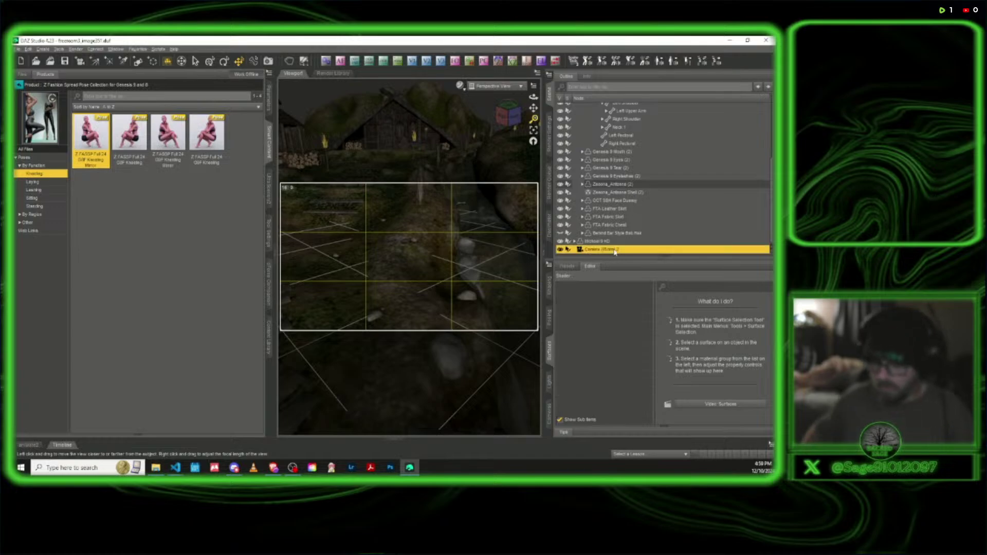
pyautogui.press('Delete')
# Move the man in black along the ground, closer to the kneeling woman
pyautogui.moveTo(508, 114); pyautogui.dragTo(355, 320)
pyautogui.scroll(15, 516, 120)
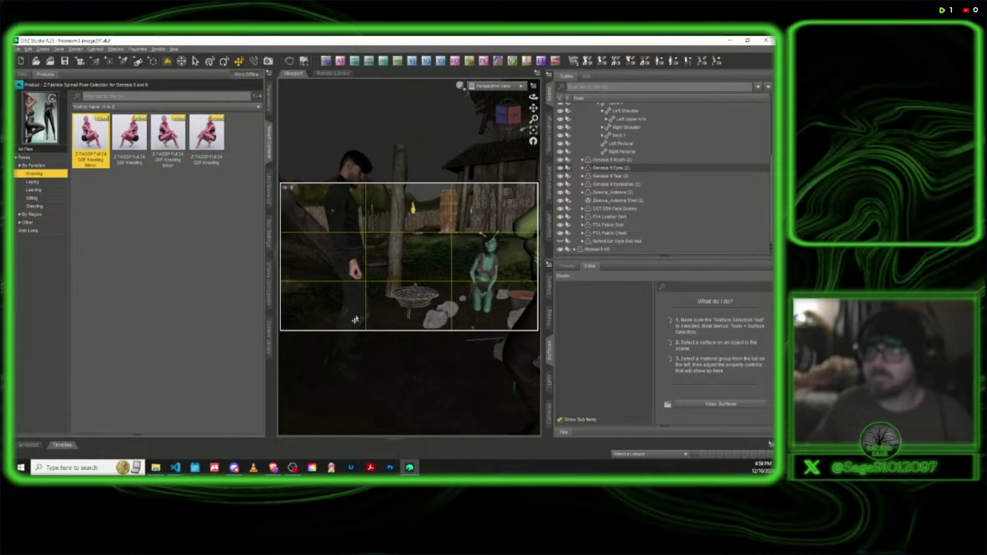
pyautogui.click(356, 324)
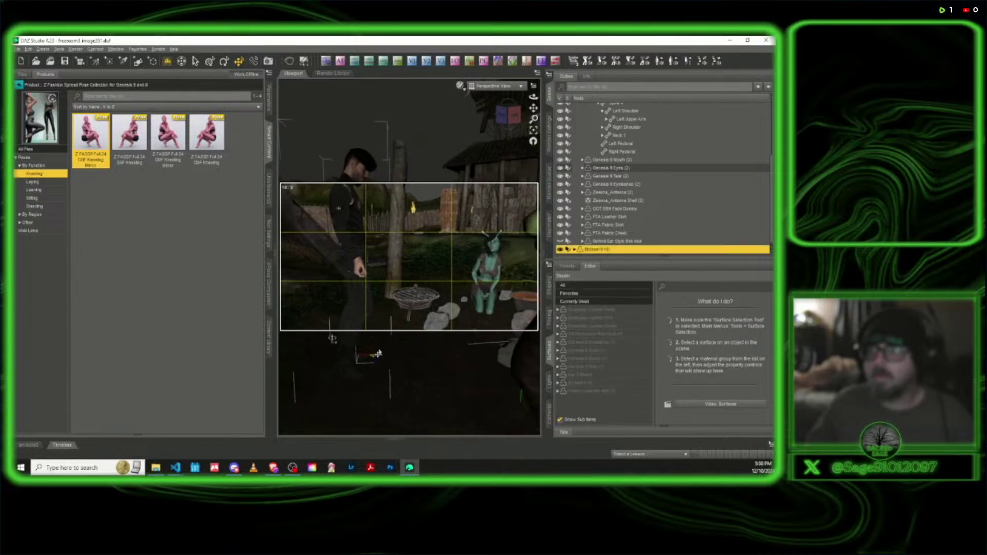
pyautogui.moveTo(377, 354); pyautogui.dragTo(353, 308)
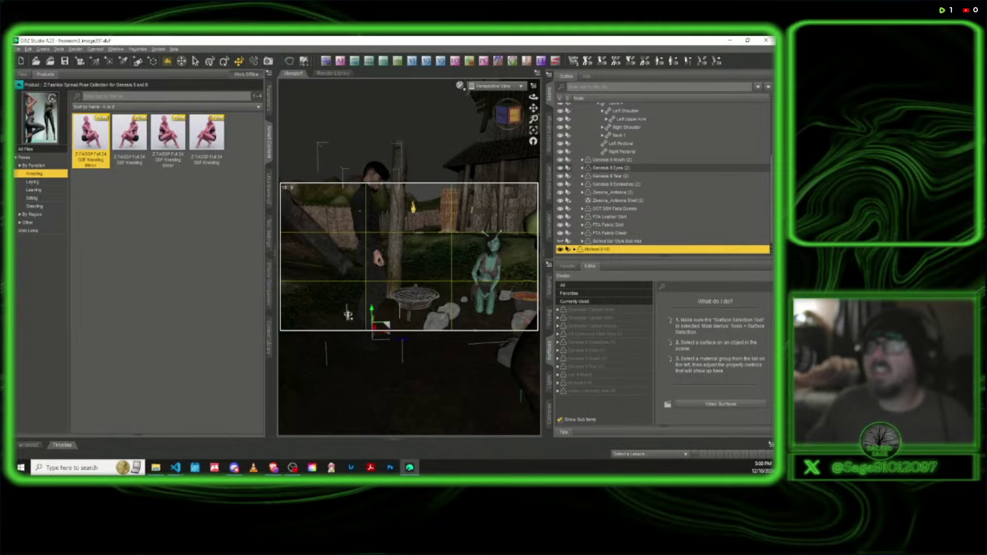
# Move the standing Male Tribe Member figure closer to the fire pit
pyautogui.moveTo(509, 117); pyautogui.dragTo(537, 150)
pyautogui.moveTo(500, 265); pyautogui.dragTo(509, 260)
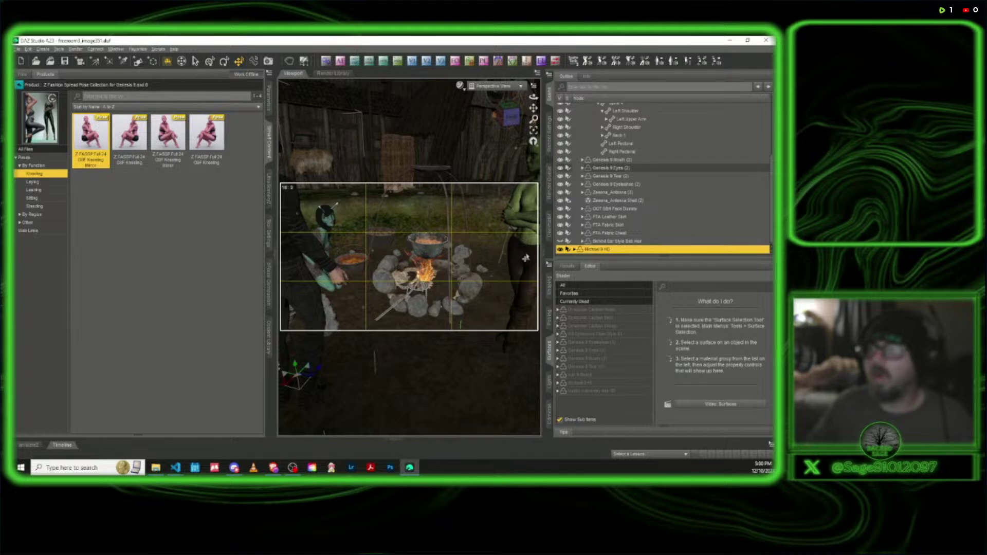
pyautogui.click(525, 258)
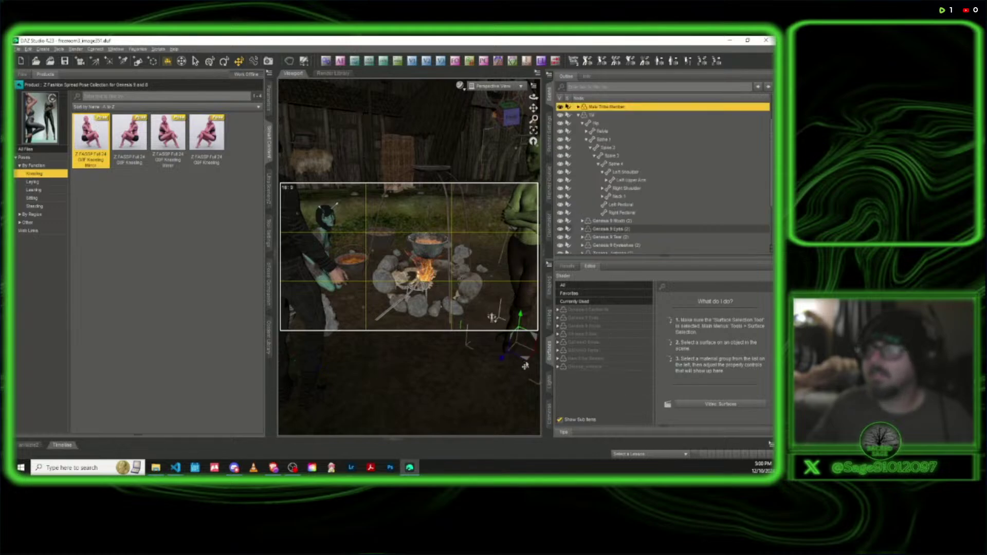
pyautogui.moveTo(519, 363); pyautogui.dragTo(476, 339)
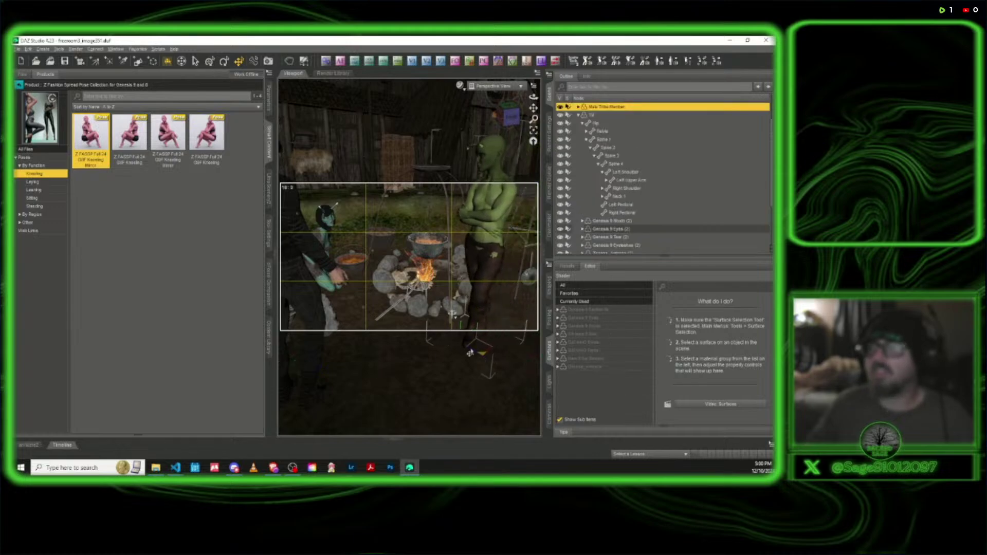
# Select the kneeling woman beside the cooking pot and apply the collection's second kneeling mirror pose, the third pose listed
pyautogui.scroll(10, 473, 329)
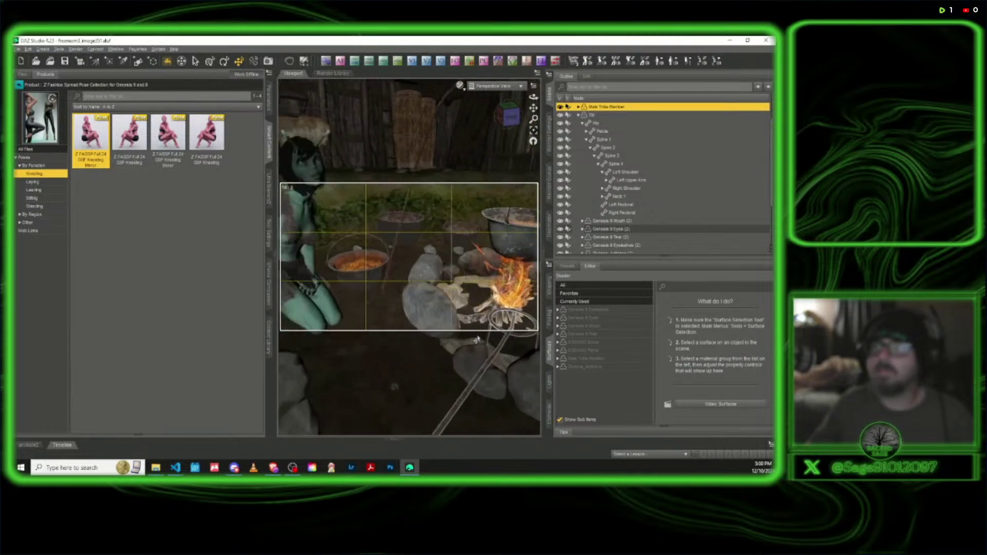
pyautogui.scroll(10, 452, 257)
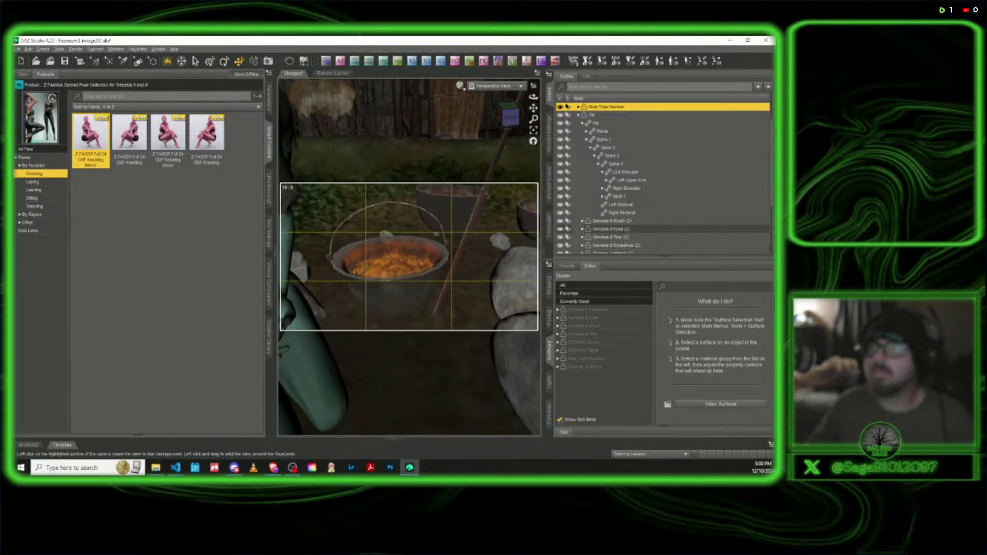
pyautogui.moveTo(366, 239); pyautogui.dragTo(383, 240, button='middle')
pyautogui.scroll(-5, 380, 228)
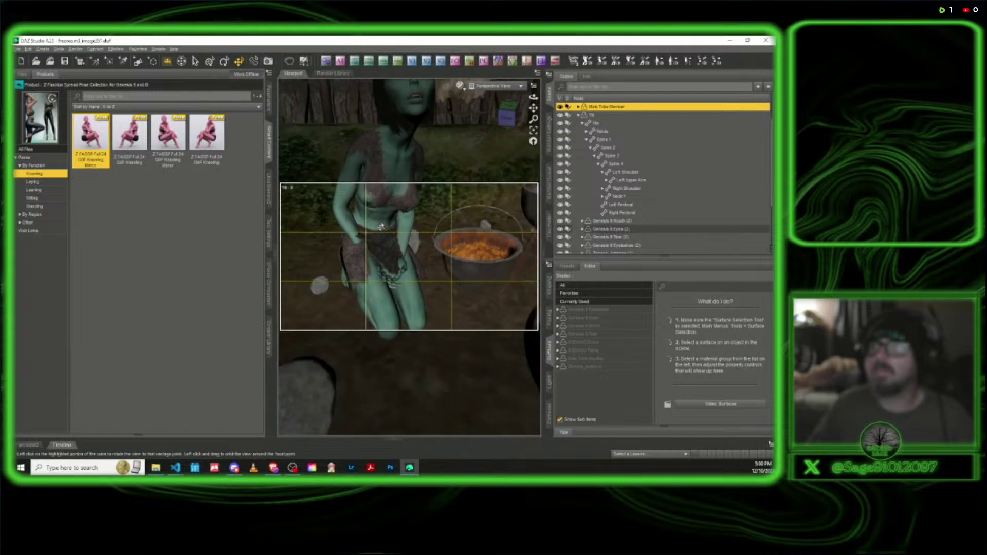
pyautogui.click(378, 309)
pyautogui.doubleClick(173, 137)
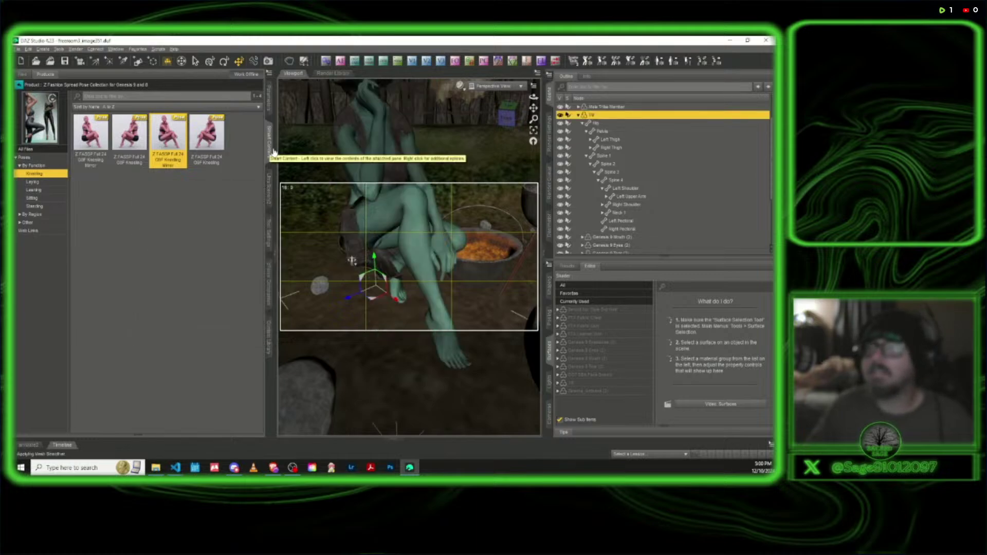
# Move the re-posed woman forward along the ground, next to the stones of the fire pit
pyautogui.scroll(-5, 274, 153)
pyautogui.scroll(-4, 274, 153)
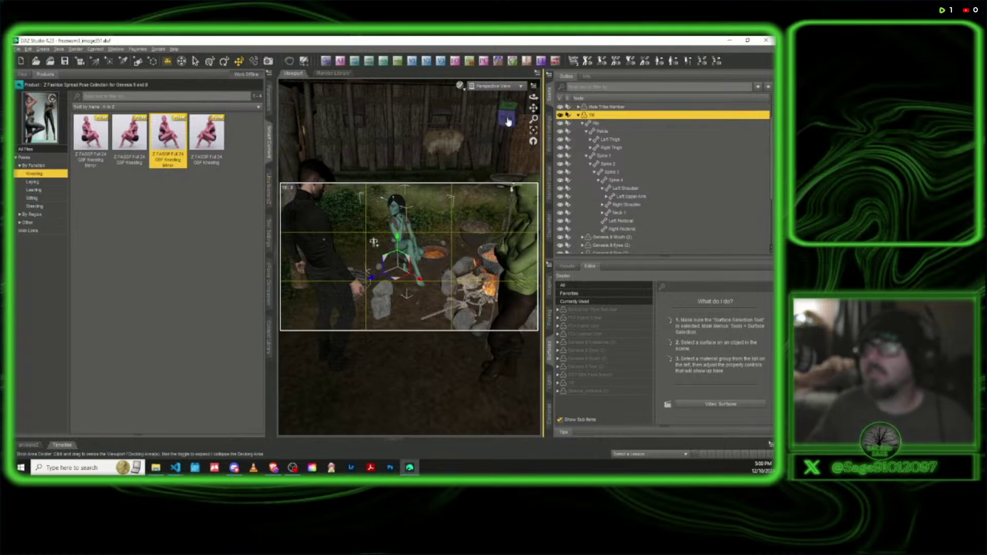
pyautogui.keyDown('alt'); pyautogui.moveTo(374, 241); pyautogui.dragTo(465, 138); pyautogui.keyUp('alt')
pyautogui.keyDown('alt'); pyautogui.moveTo(362, 269); pyautogui.dragTo(338, 281, button='right'); pyautogui.keyUp('alt')
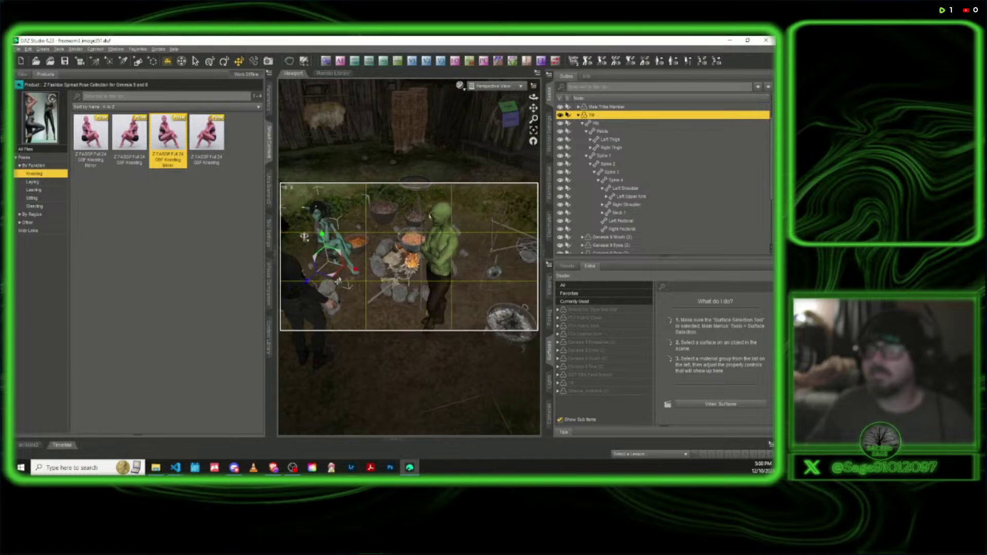
pyautogui.moveTo(330, 278); pyautogui.dragTo(360, 316)
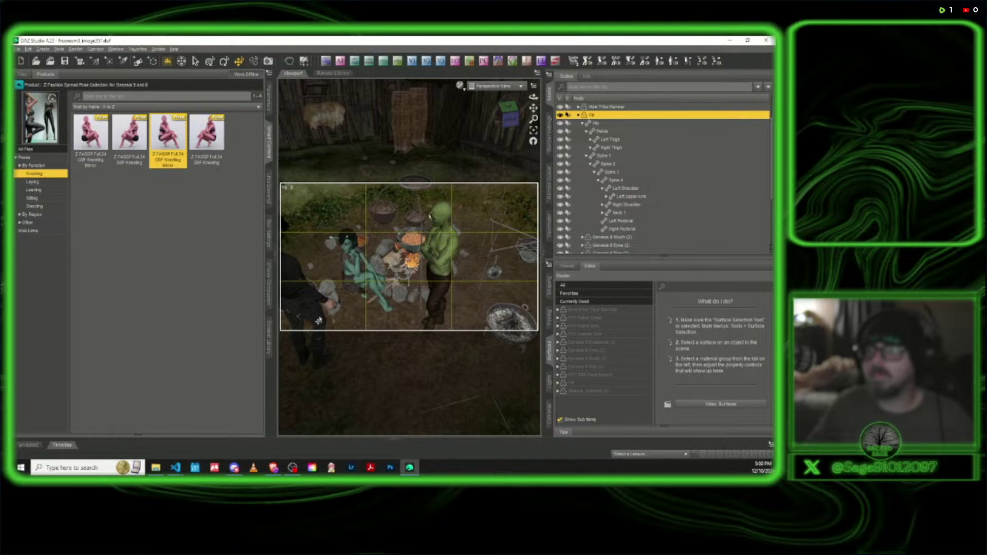
# Move the man in black directly behind the seated woman, and shift the green male figure slightly away from the fire
pyautogui.click(307, 347)
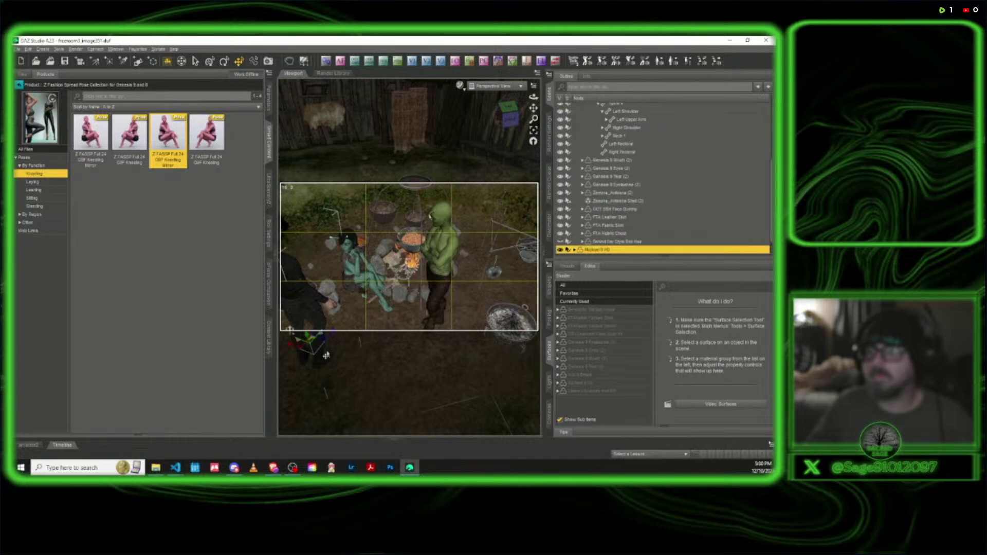
pyautogui.moveTo(325, 355); pyautogui.dragTo(353, 363)
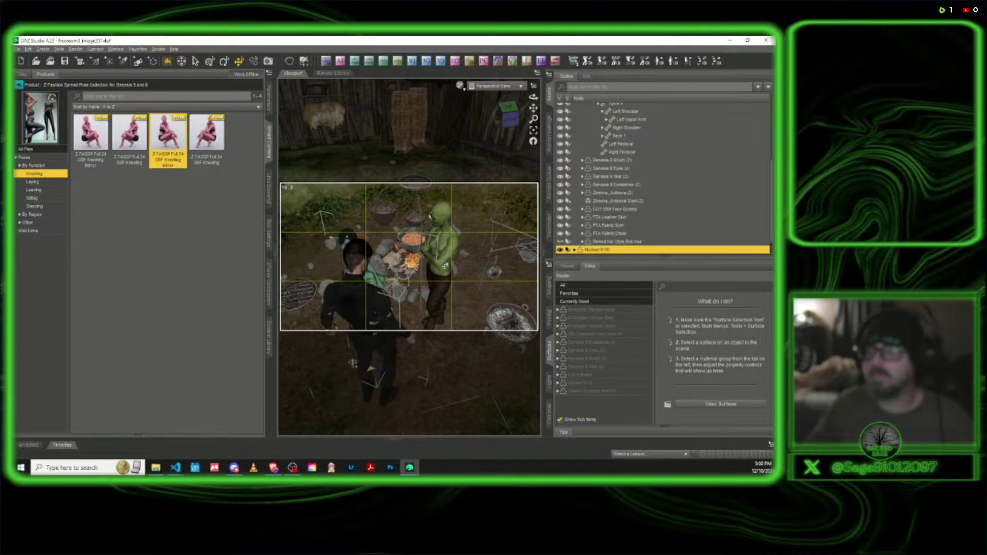
pyautogui.click(444, 277)
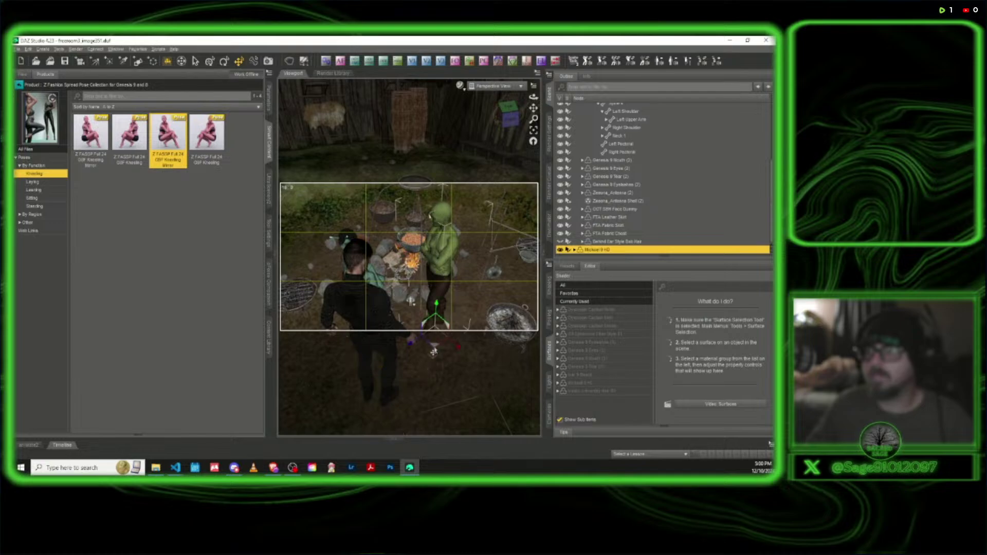
pyautogui.moveTo(433, 352); pyautogui.dragTo(455, 354)
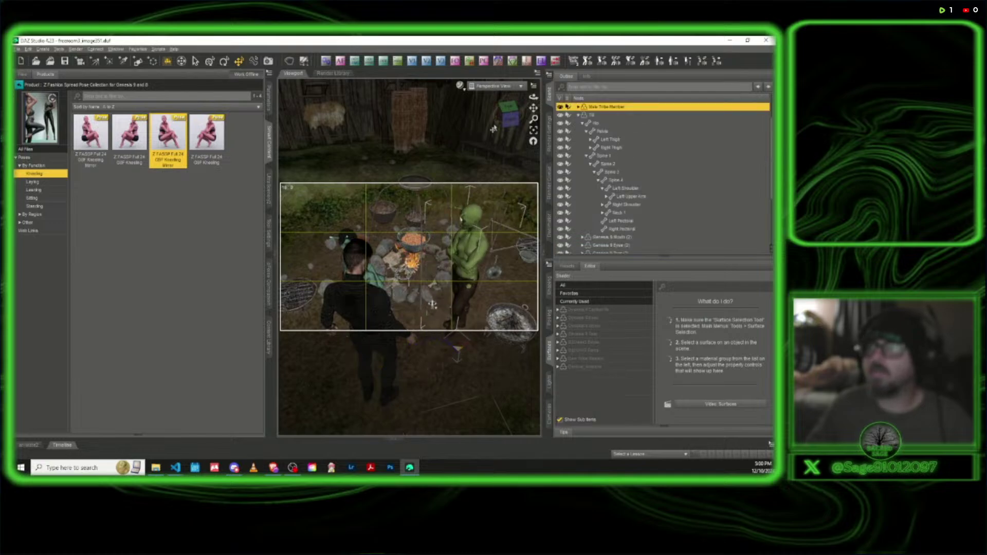
# Frame an enlarged close view over the man in black's shoulder toward the seated green woman and the fire
pyautogui.moveTo(513, 122); pyautogui.dragTo(511, 119)
pyautogui.scroll(5, 425, 135)
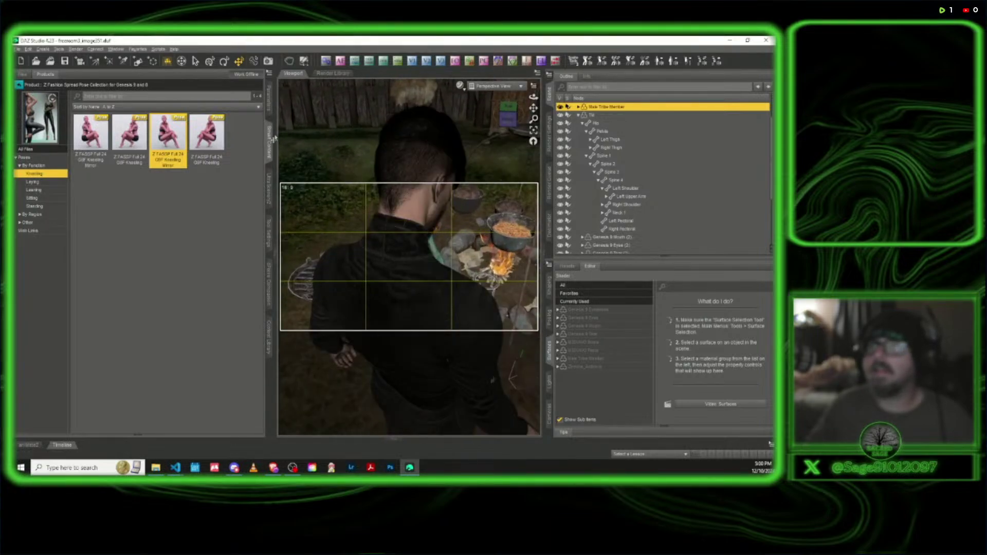
pyautogui.click(508, 110)
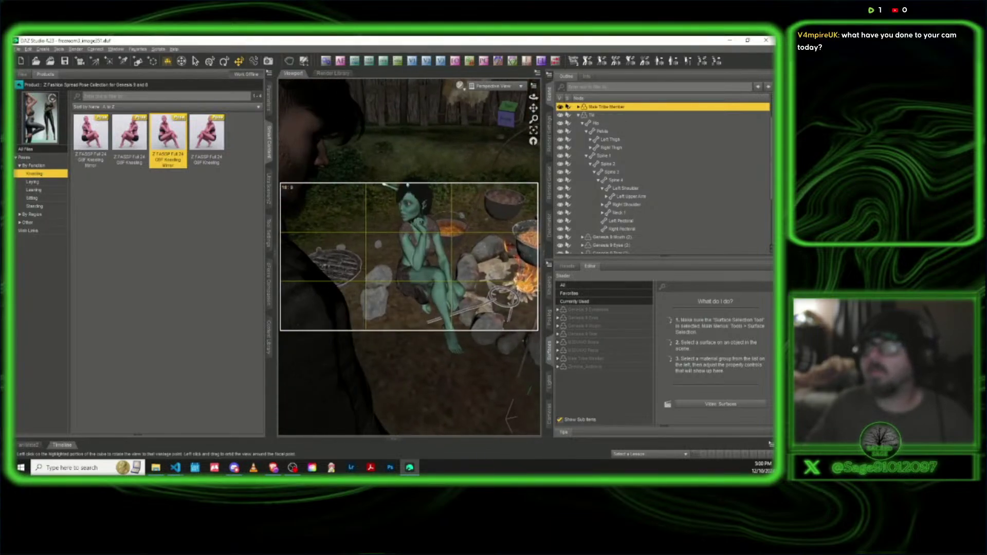
pyautogui.moveTo(508, 114); pyautogui.dragTo(375, 167)
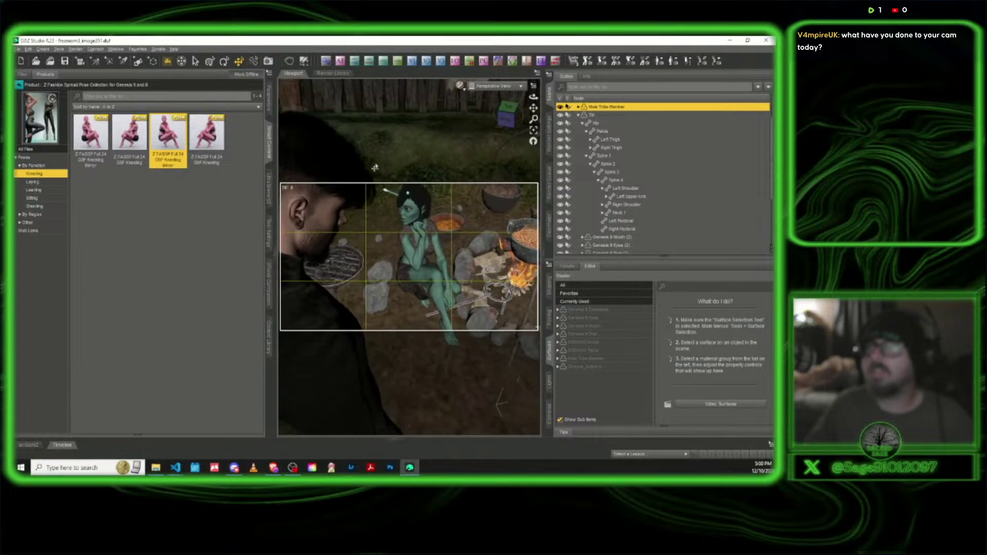
pyautogui.click(269, 141)
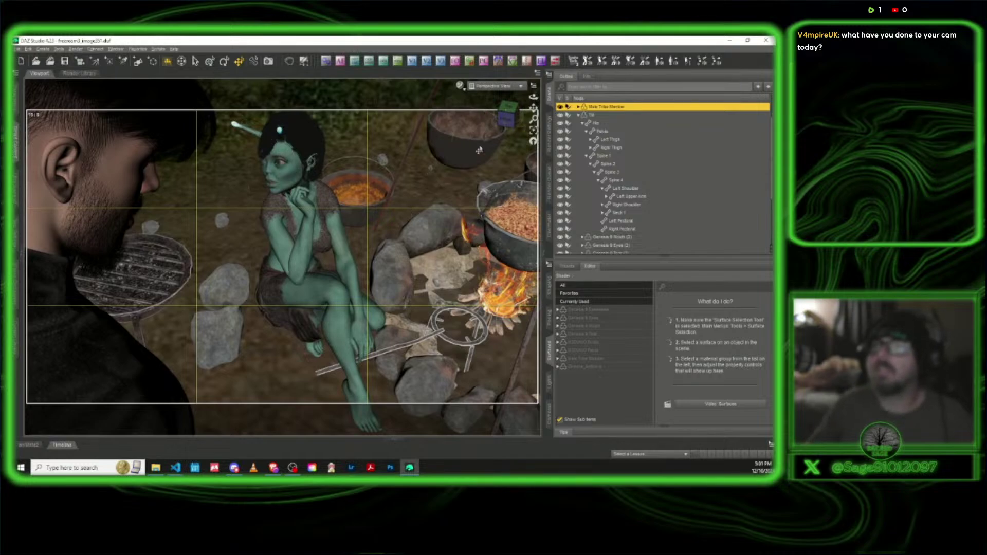
pyautogui.moveTo(505, 119); pyautogui.dragTo(533, 114)
pyautogui.scroll(-1, 490, 147)
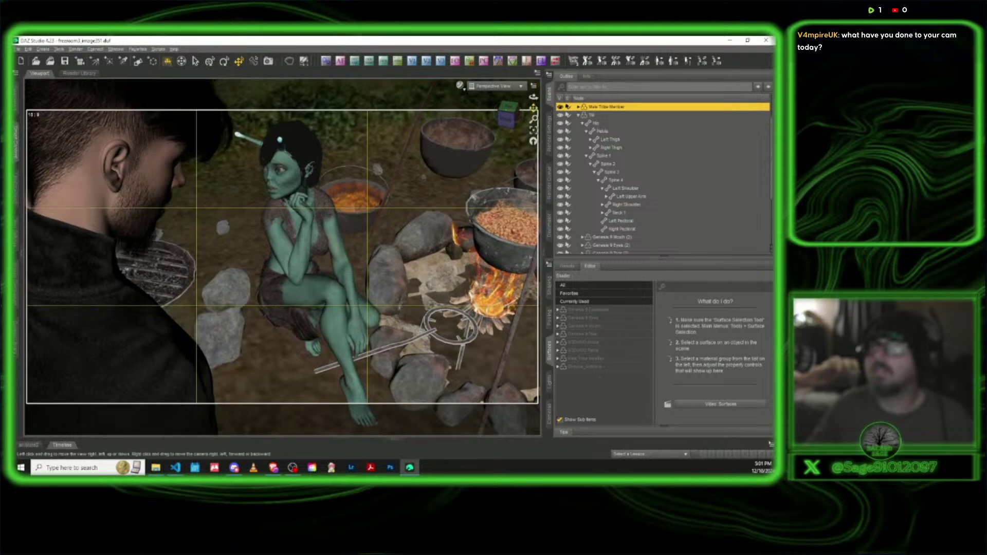
# Select the seated woman and Michael 9 HD together and apply the Look at Each Other II script with its default settings
pyautogui.click(578, 115)
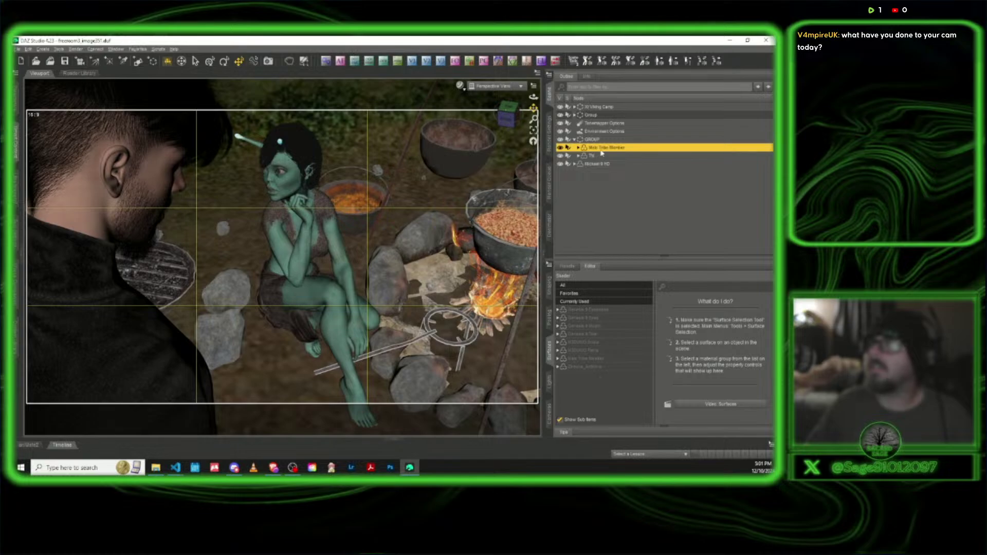
pyautogui.click(602, 155)
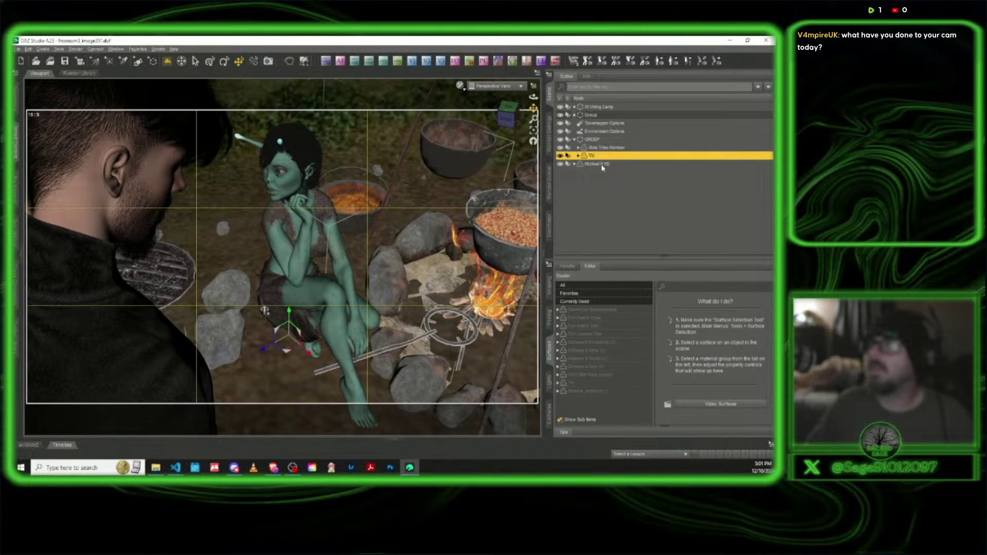
pyautogui.click(158, 49)
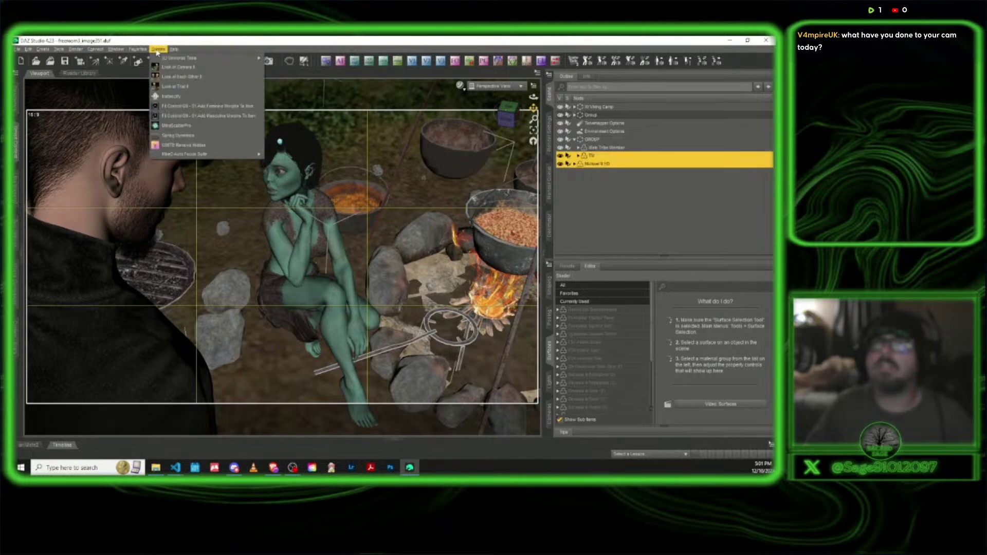
pyautogui.click(178, 78)
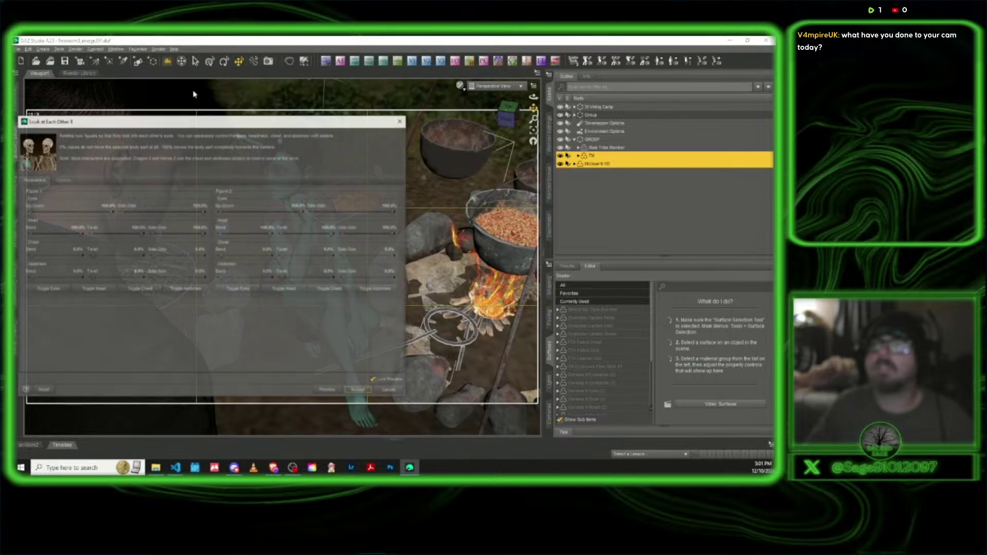
pyautogui.click(355, 392)
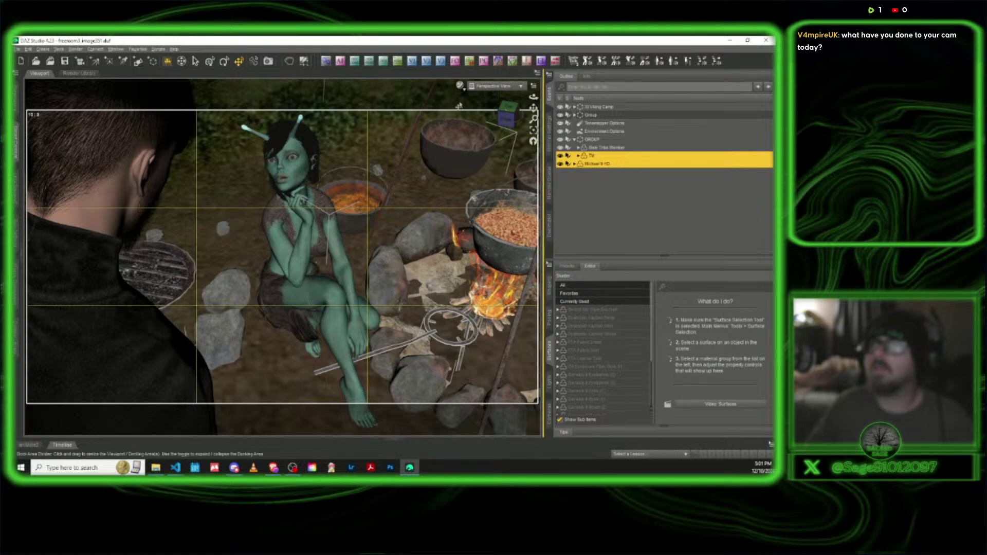
# Add a new camera to the scene
pyautogui.click(397, 60)
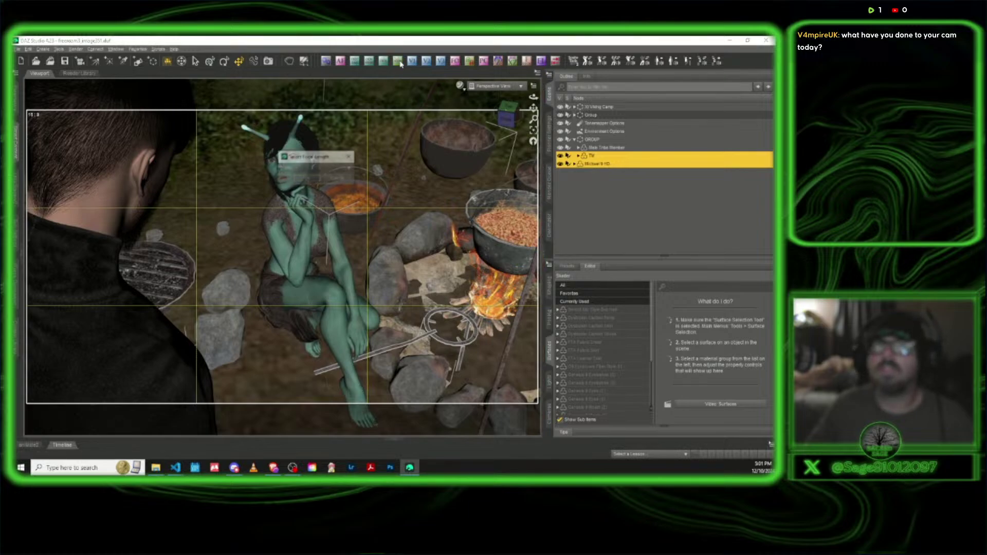
pyautogui.click(310, 180)
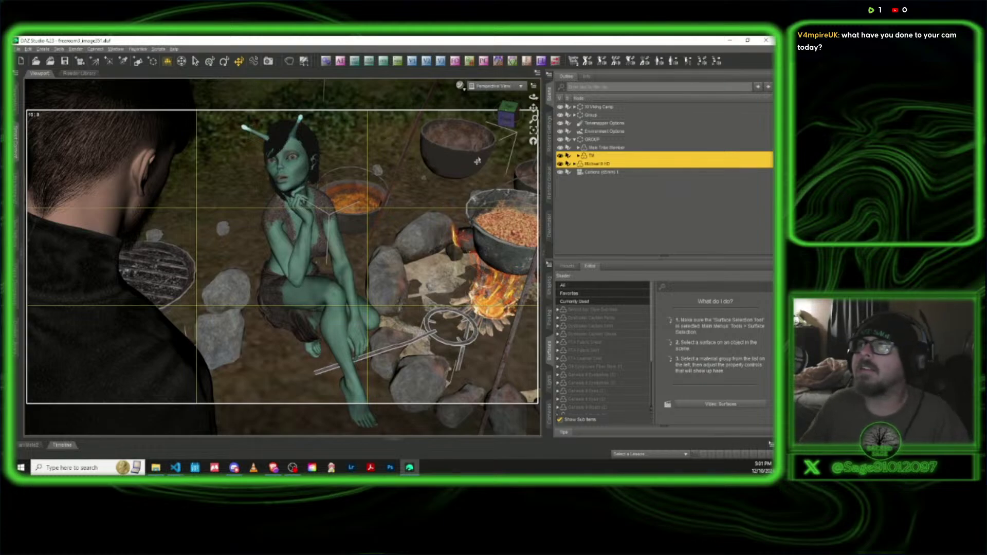
# Examine Michael 9 HD's surface settings and the choices available for its UV Set
pyautogui.click(600, 163)
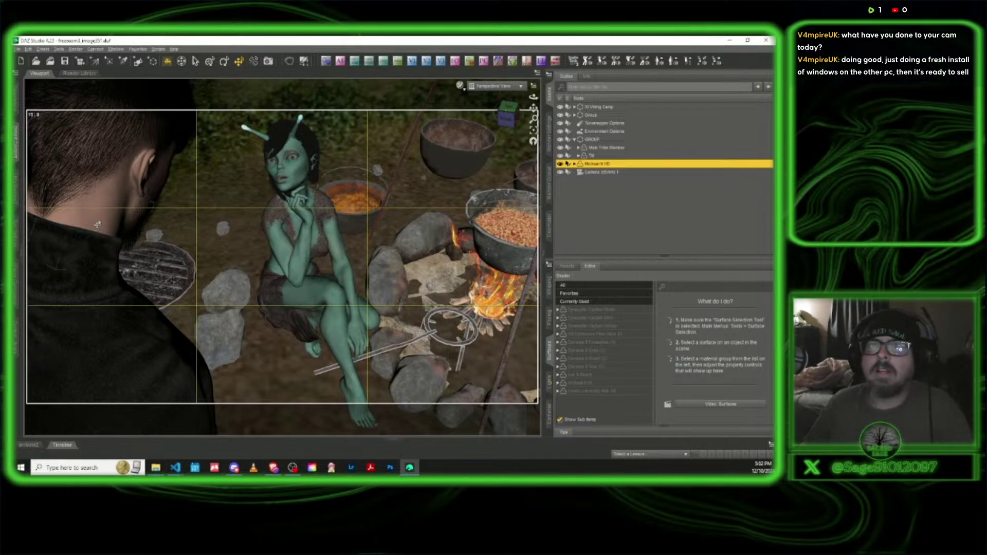
pyautogui.click(574, 164)
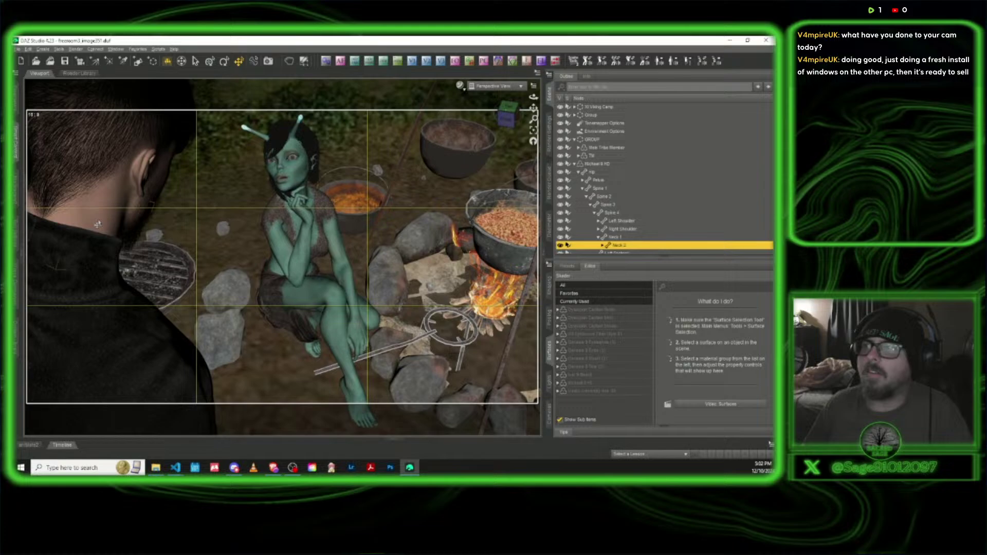
pyautogui.click(586, 383)
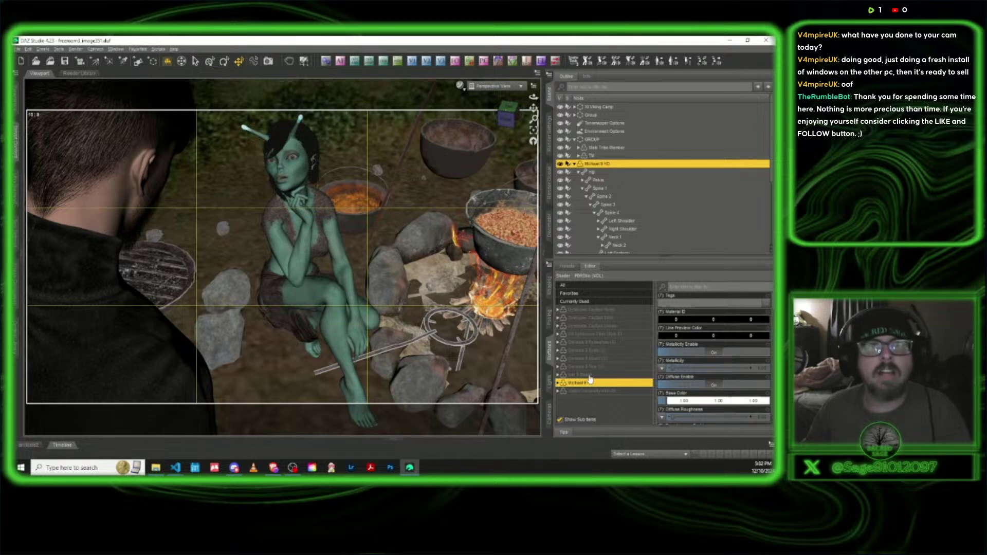
pyautogui.scroll(-10, 661, 372)
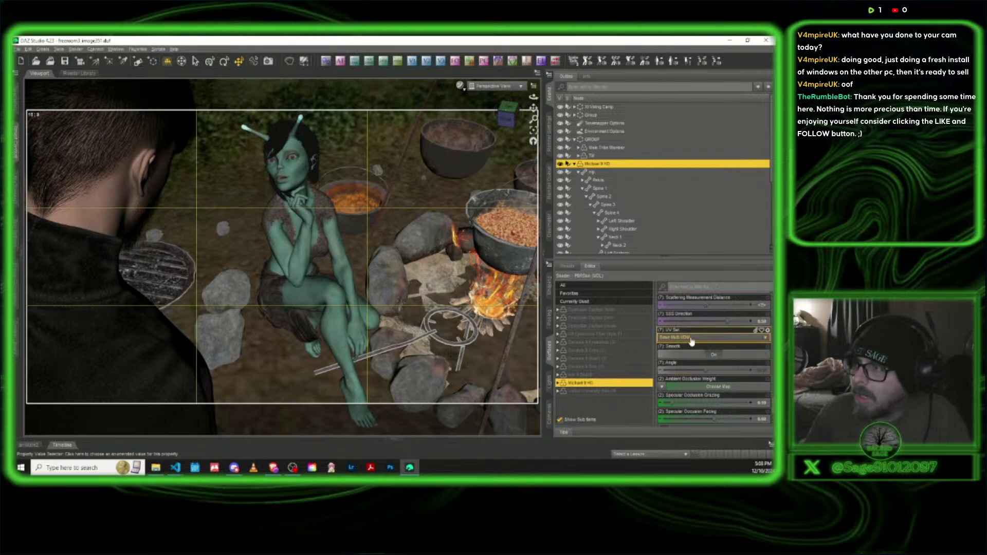
pyautogui.click(766, 340)
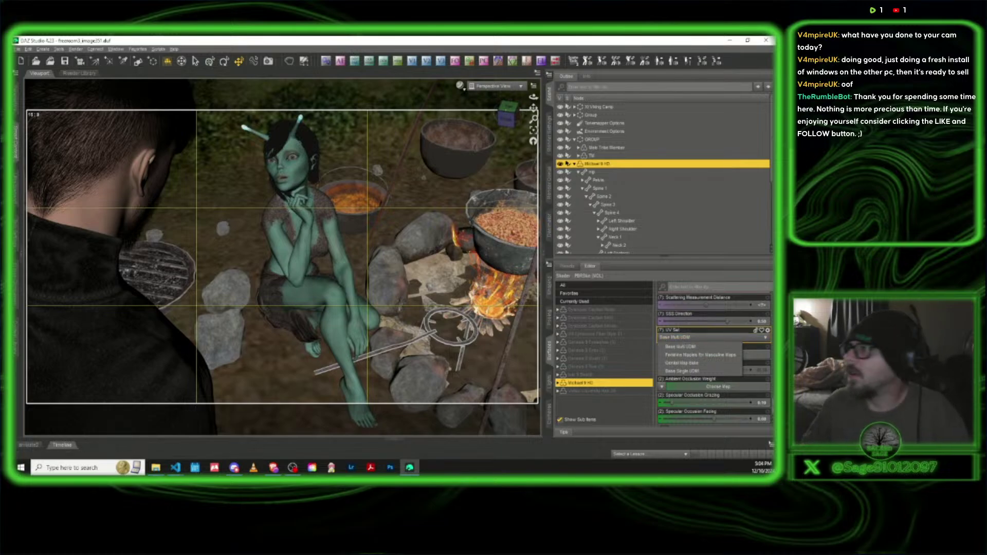
pyautogui.click(296, 178)
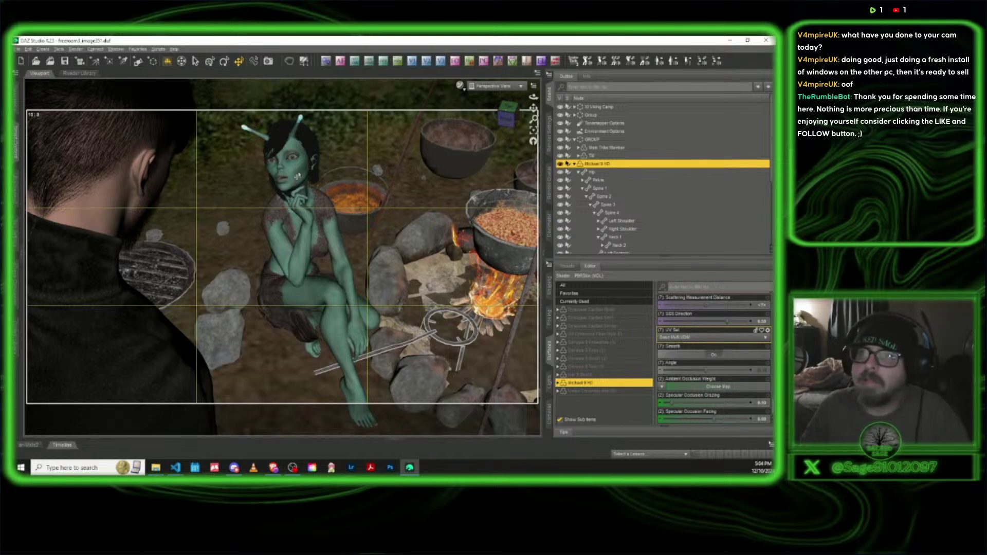
# Select the seated woman's head and reduce the sad expression dials among its currently used pose settings to zero
pyautogui.click(296, 178)
pyautogui.click(620, 303)
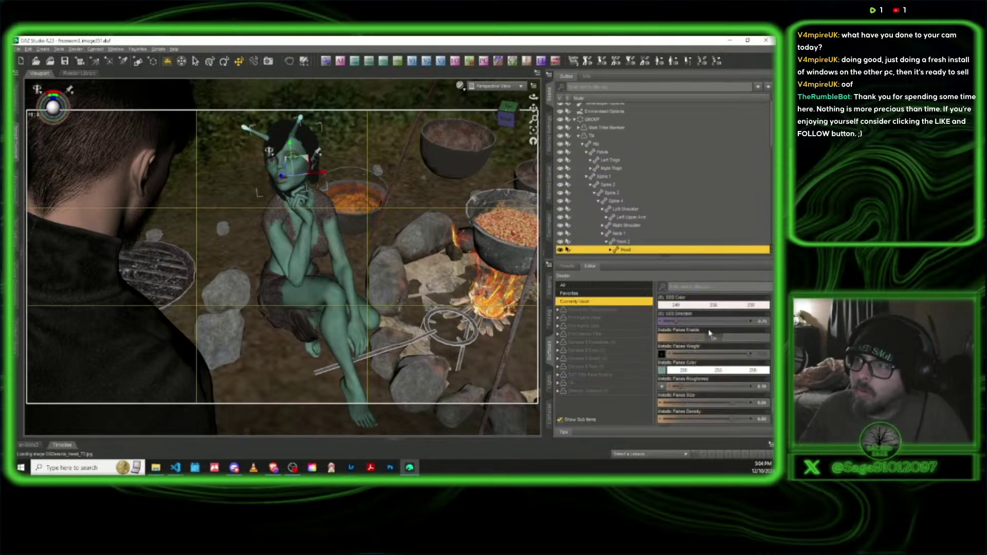
pyautogui.click(549, 318)
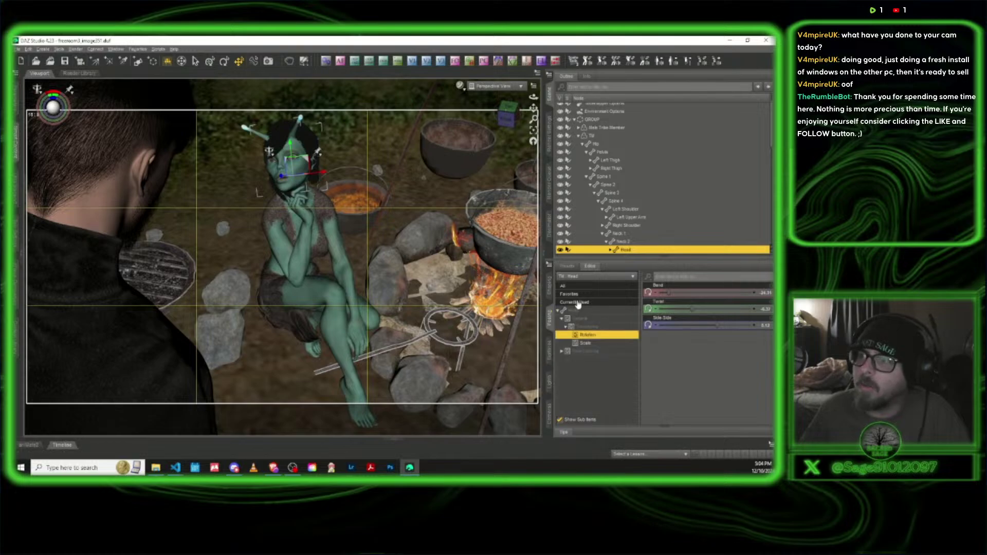
pyautogui.scroll(-10, 656, 324)
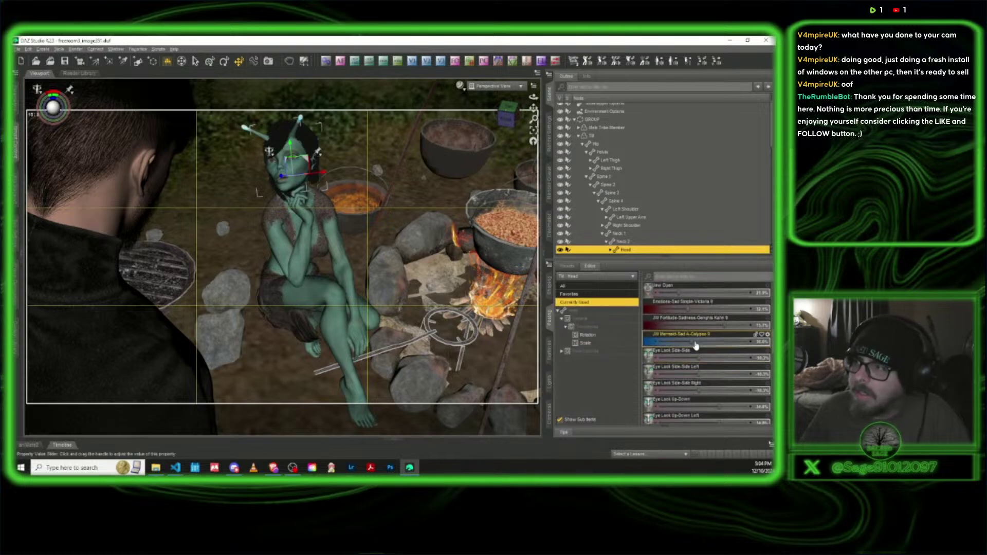
pyautogui.moveTo(684, 342); pyautogui.dragTo(643, 343)
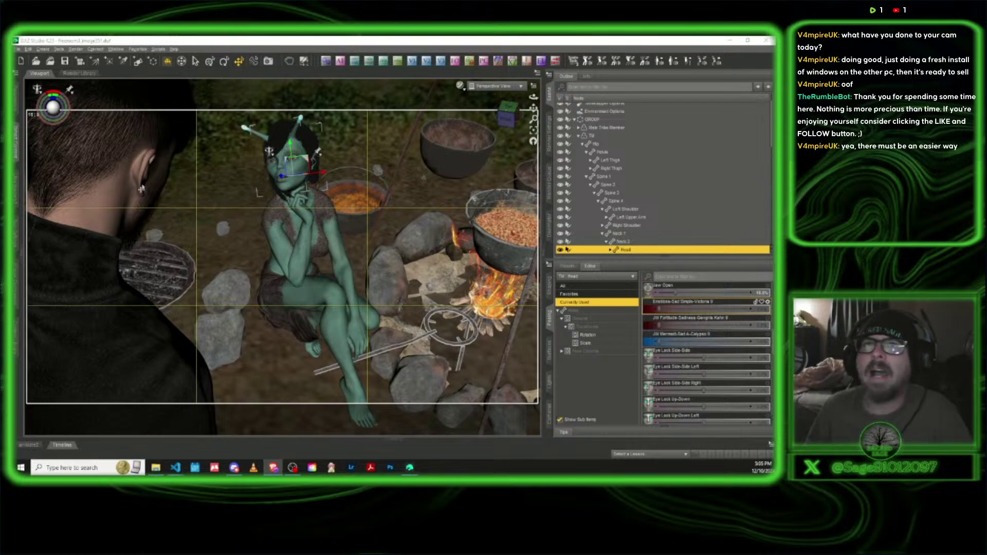
pyautogui.click(304, 42)
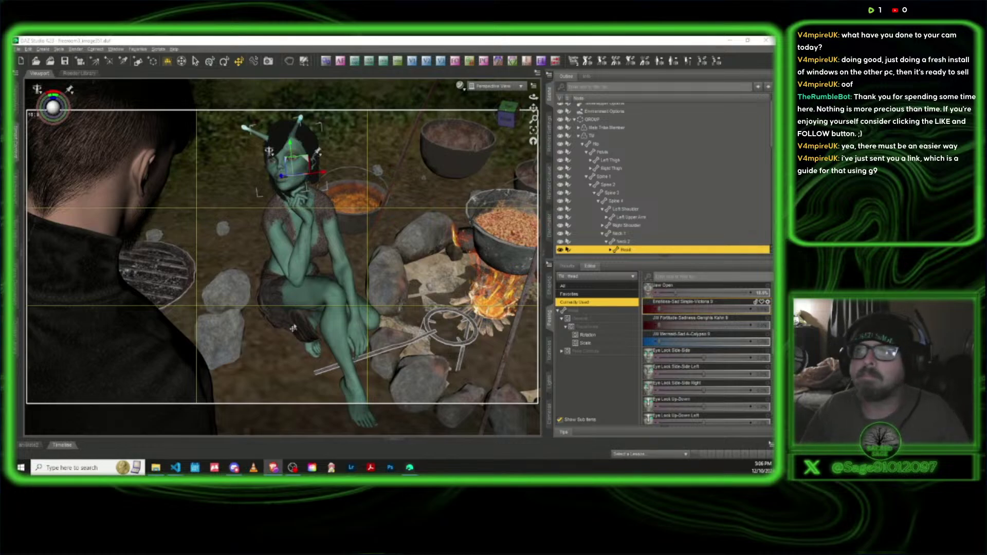
# Search the head's pose controls for "cur" and try the P3D Ronan Insecure and Jaw Lower Curve dials
pyautogui.click(678, 277)
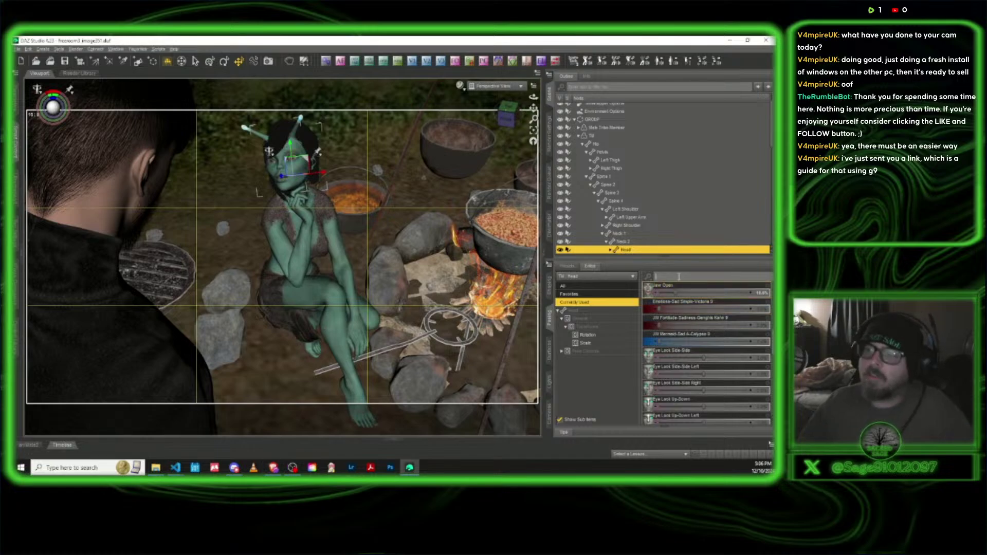
pyautogui.write('tongue')
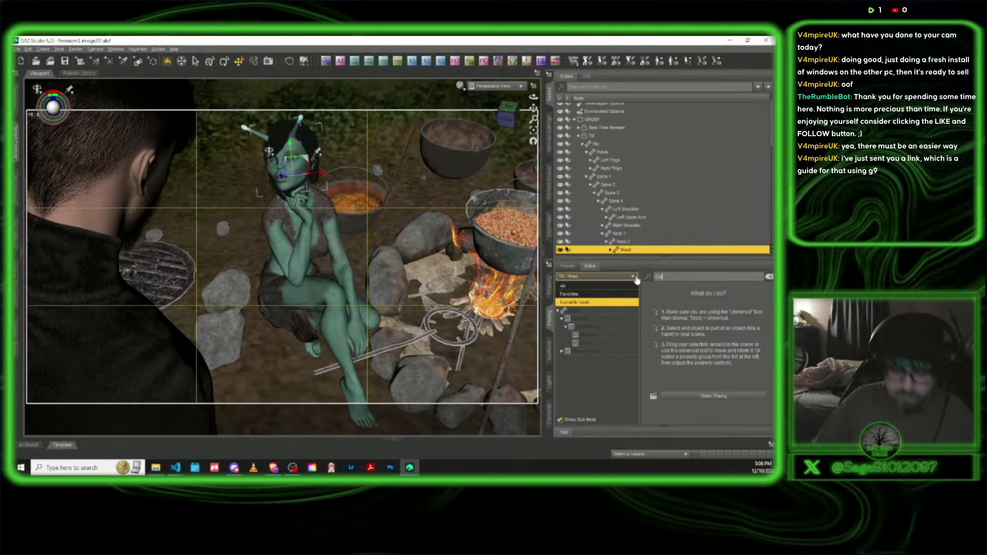
pyautogui.click(586, 350)
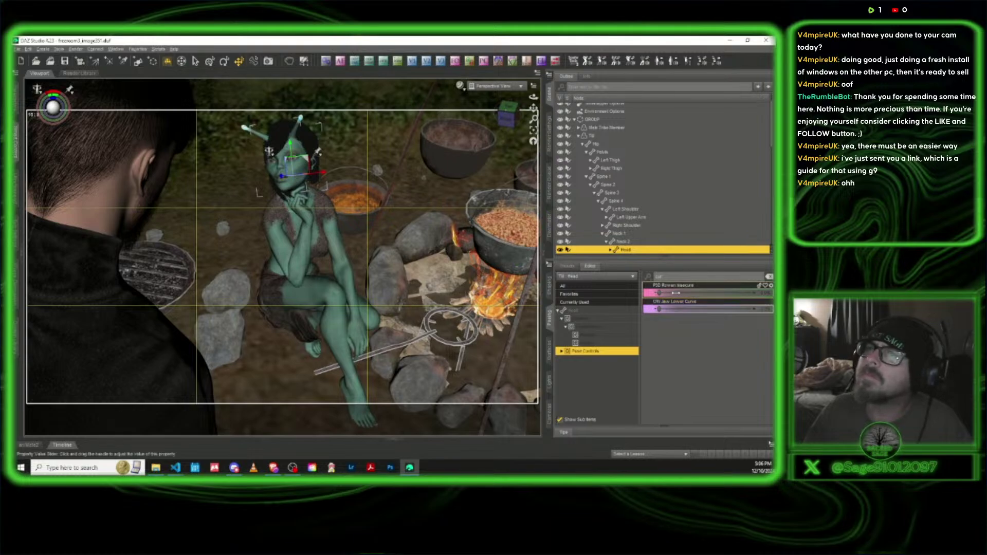
pyautogui.moveTo(662, 292)
pyautogui.mouseDown()
pyautogui.moveTo(708, 292)
pyautogui.moveTo(658, 293)
pyautogui.mouseUp()
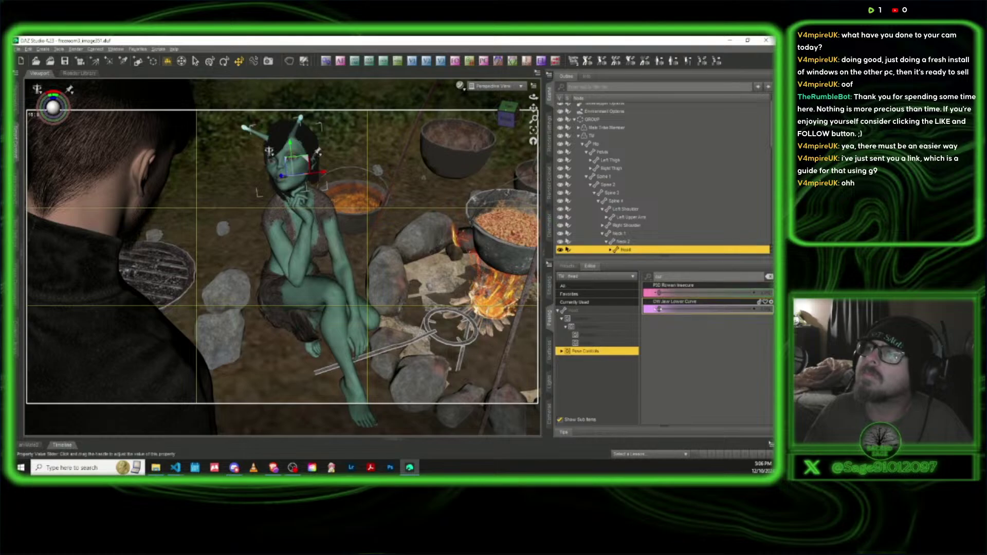
pyautogui.moveTo(660, 309)
pyautogui.mouseDown()
pyautogui.moveTo(756, 309)
pyautogui.moveTo(658, 309)
pyautogui.mouseUp()
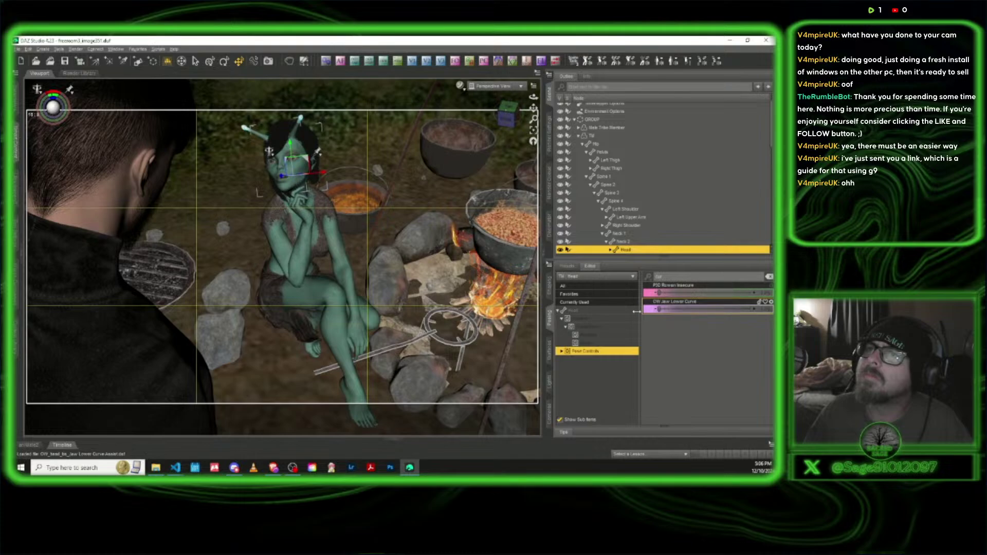
pyautogui.doubleClick(575, 351)
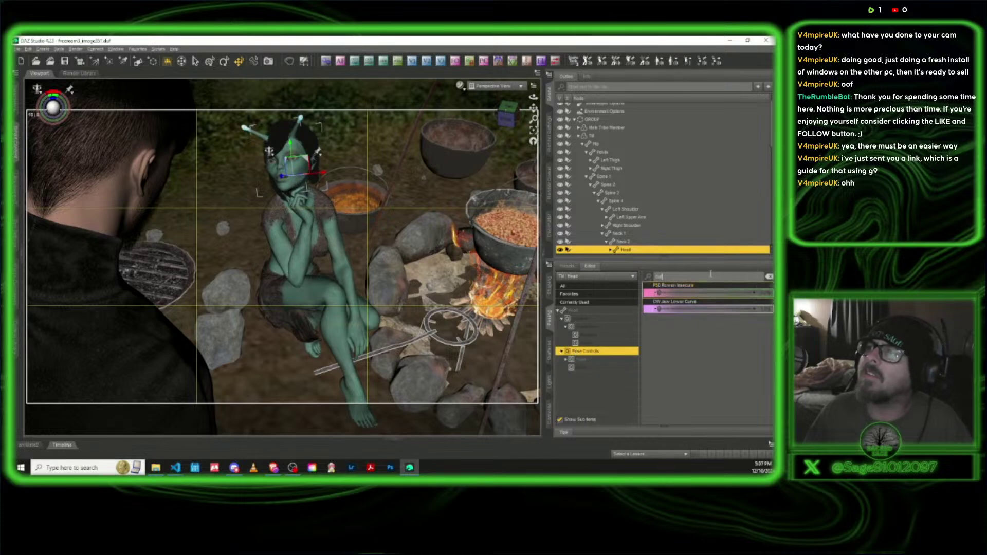
pyautogui.moveTo(709, 276); pyautogui.dragTo(647, 277)
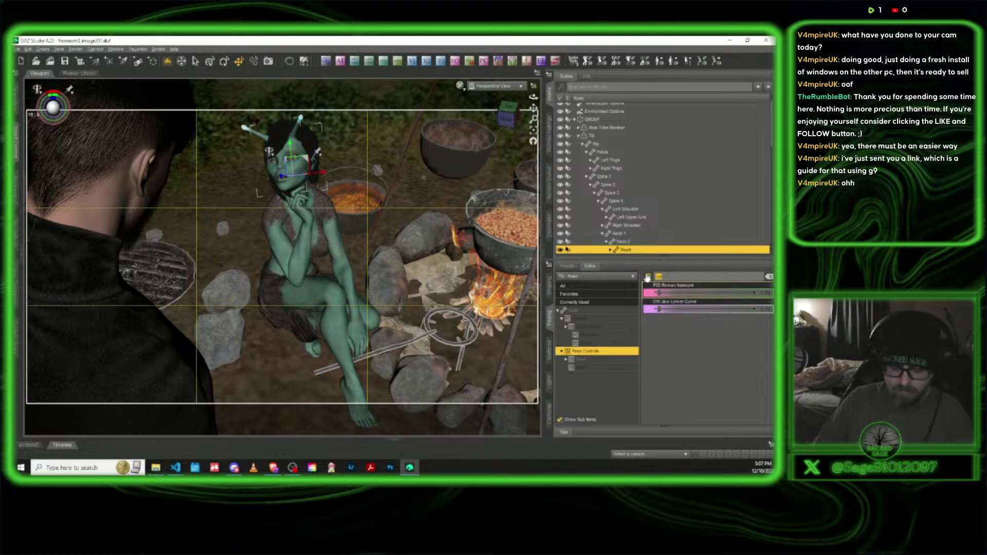
pyautogui.press('BackSpace')
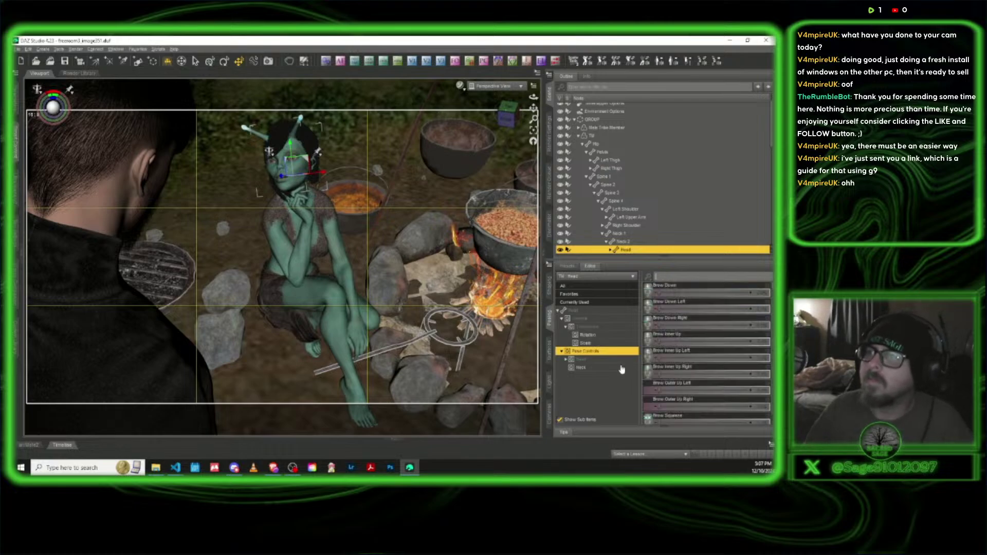
# Find the Explaining expressions among the head's pose controls and set Emotions-Explaining-Victoria 9 to about 33%
pyautogui.click(672, 278)
pyautogui.write('sm')
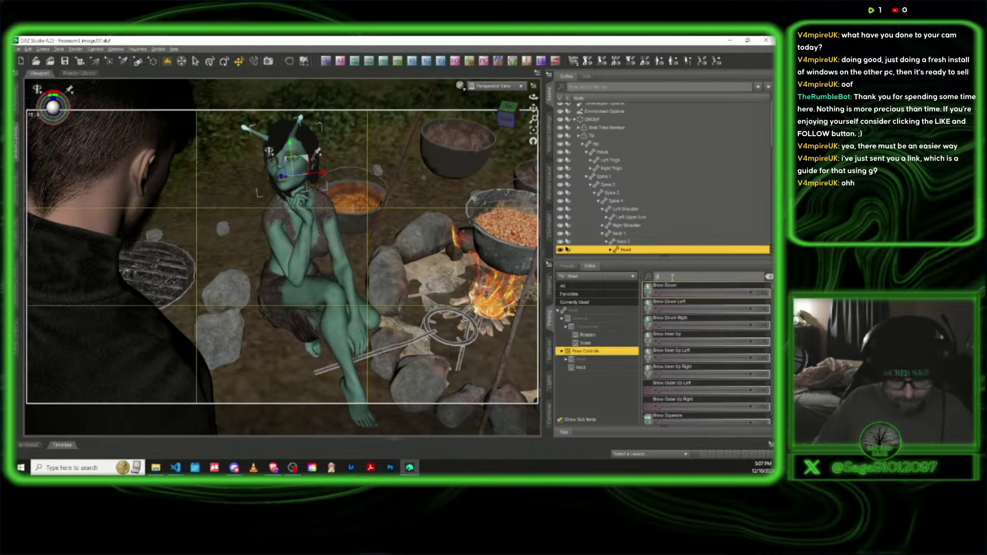
pyautogui.write('plai')
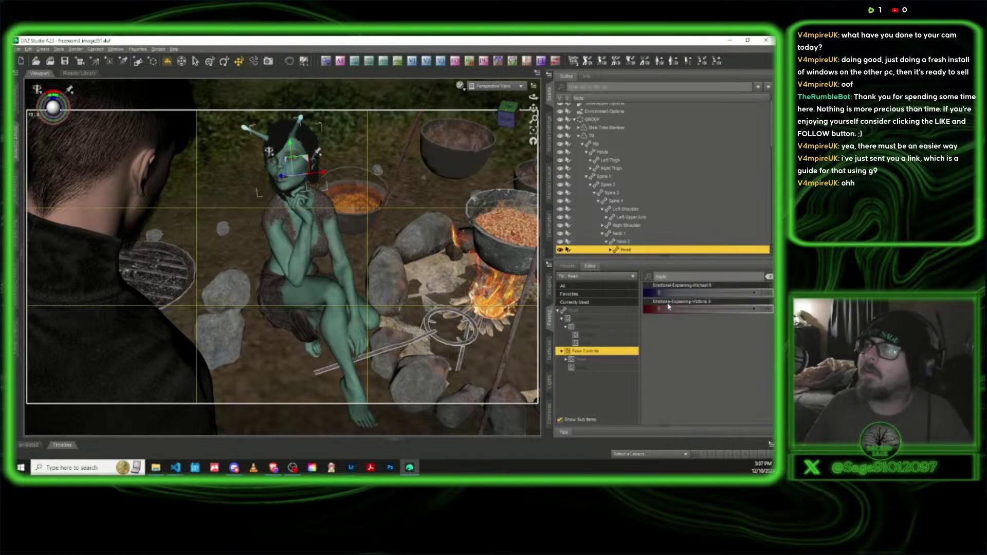
pyautogui.moveTo(659, 307); pyautogui.dragTo(690, 311)
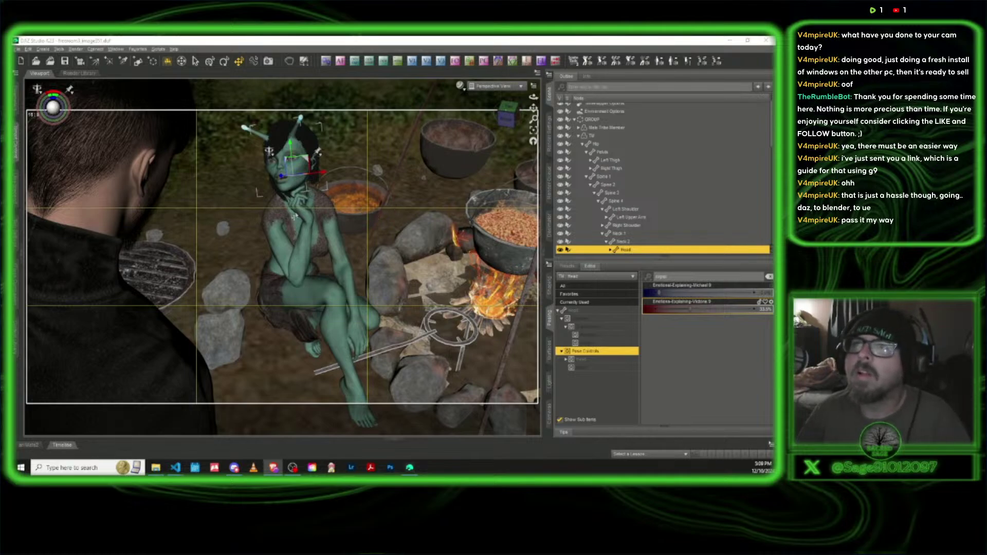
# Reduce the bend of the seated green woman's right forearm
pyautogui.click(298, 240)
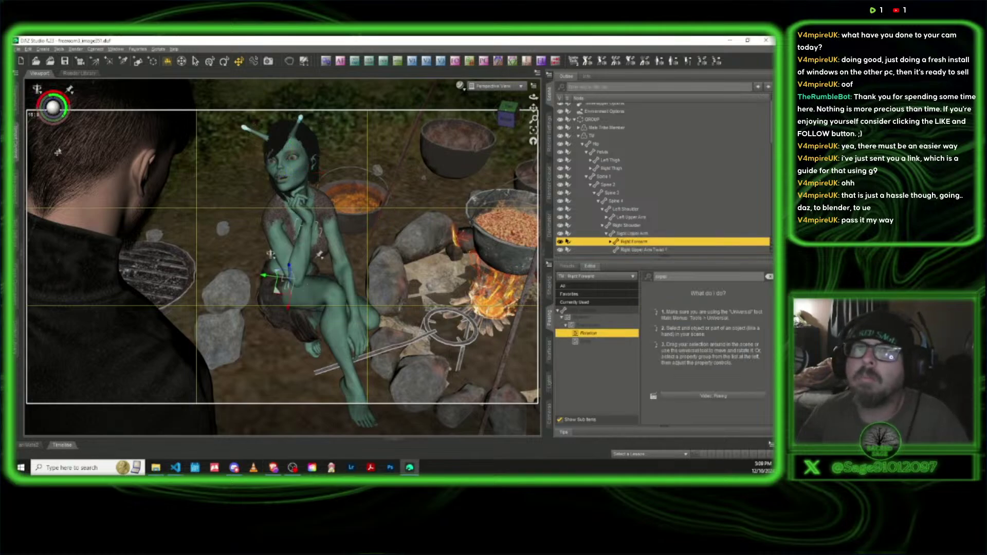
pyautogui.click(17, 139)
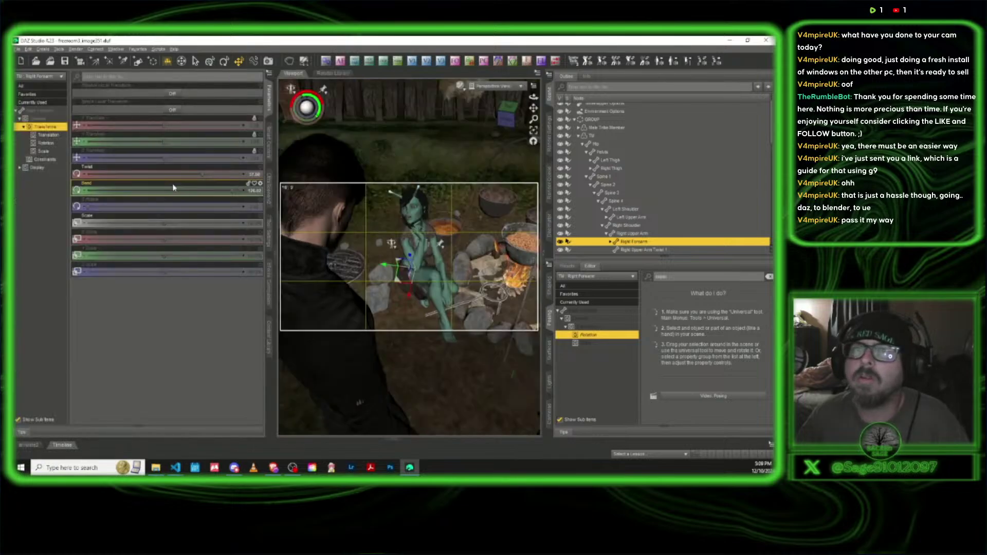
pyautogui.moveTo(231, 192); pyautogui.dragTo(217, 191)
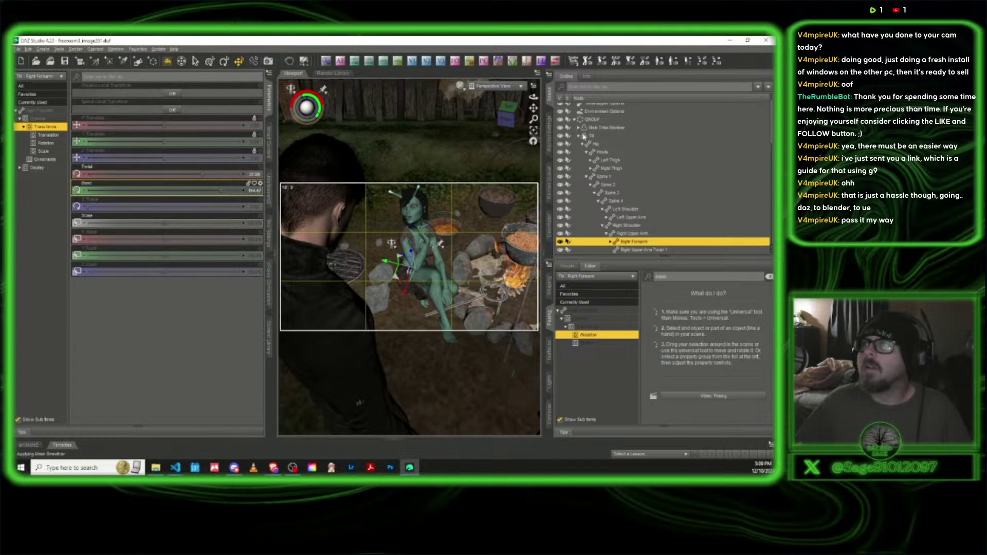
# Select the seated woman and Michael 9 HD and apply Look at Each Other with head rotation turned off for both figures
pyautogui.click(581, 137)
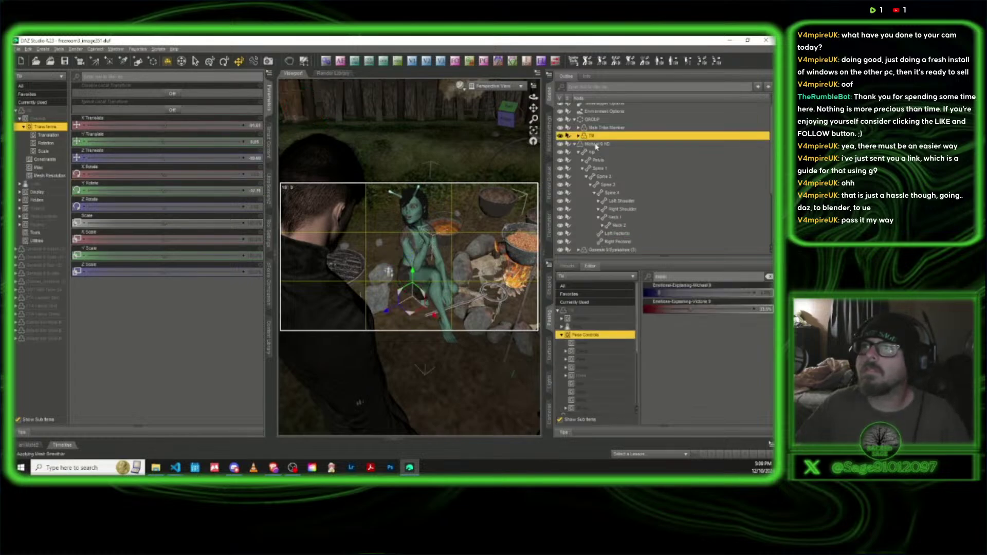
pyautogui.keyDown('ctrl'); pyautogui.click(592, 144); pyautogui.keyUp('ctrl')
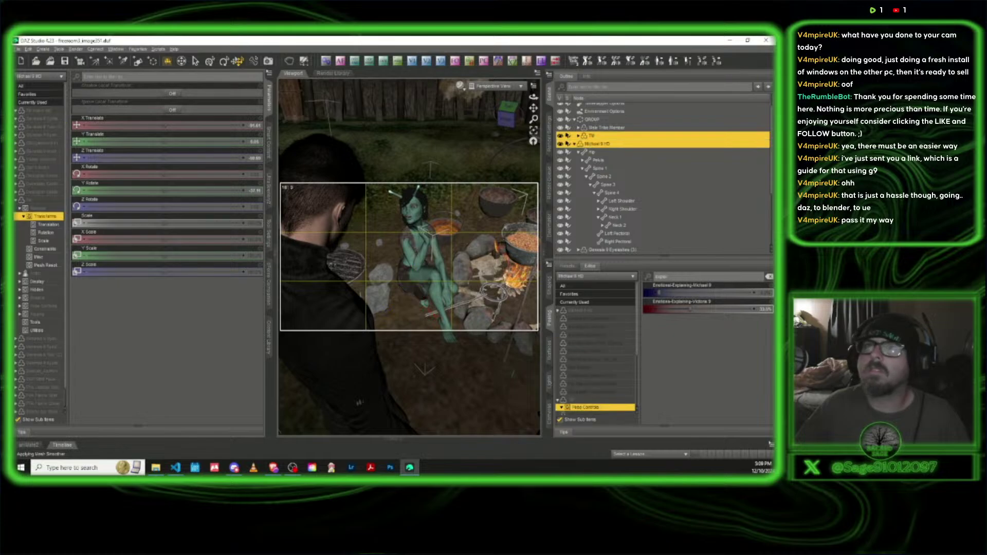
pyautogui.click(158, 49)
pyautogui.click(177, 81)
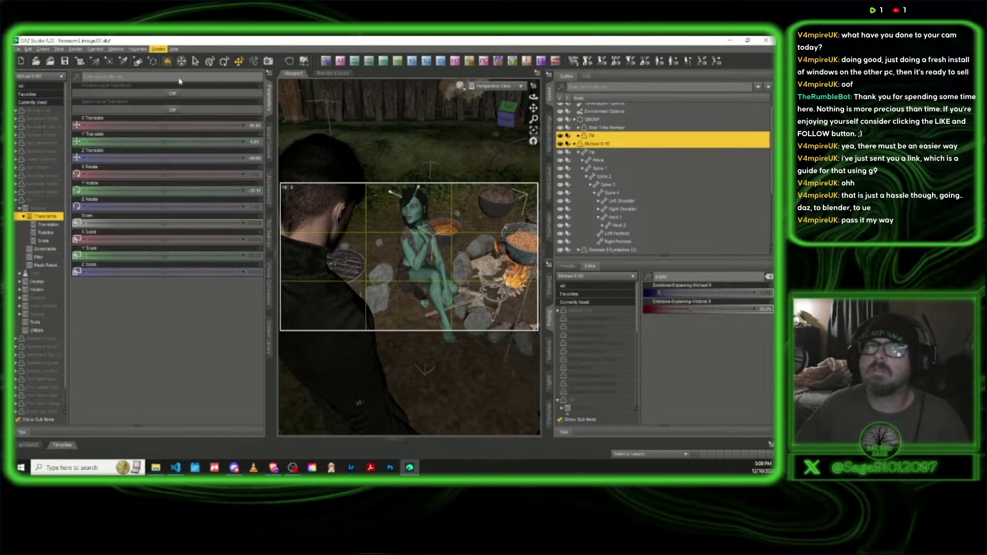
pyautogui.click(96, 289)
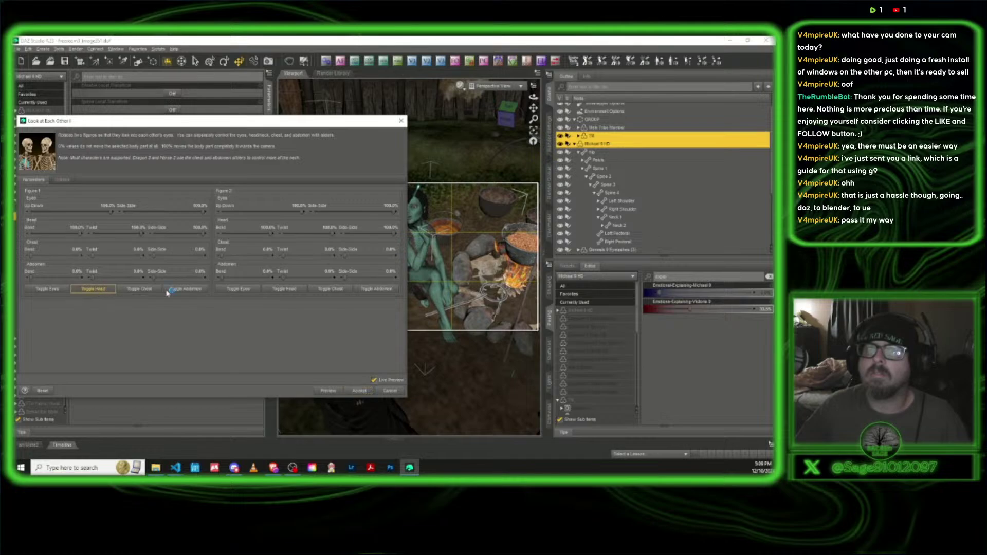
pyautogui.click(286, 290)
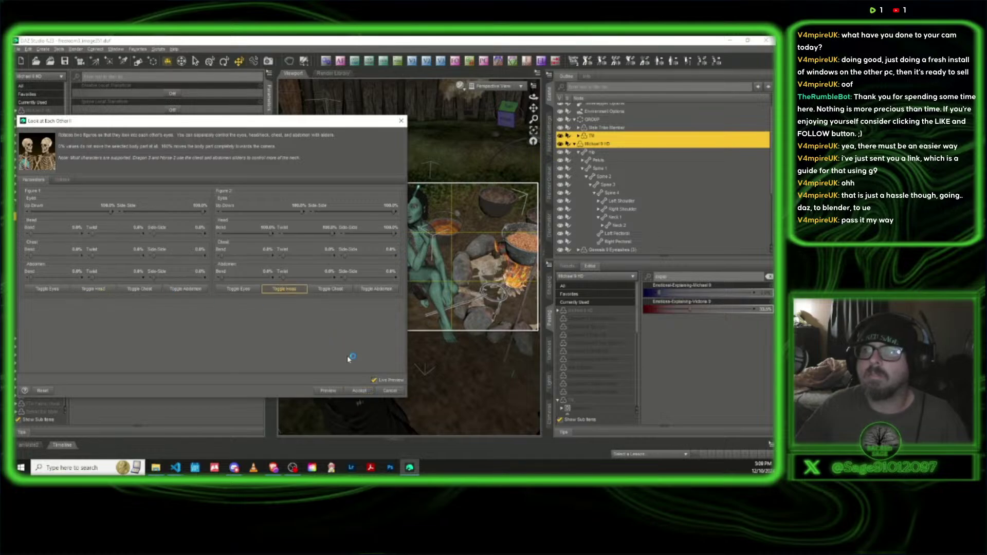
pyautogui.click(360, 391)
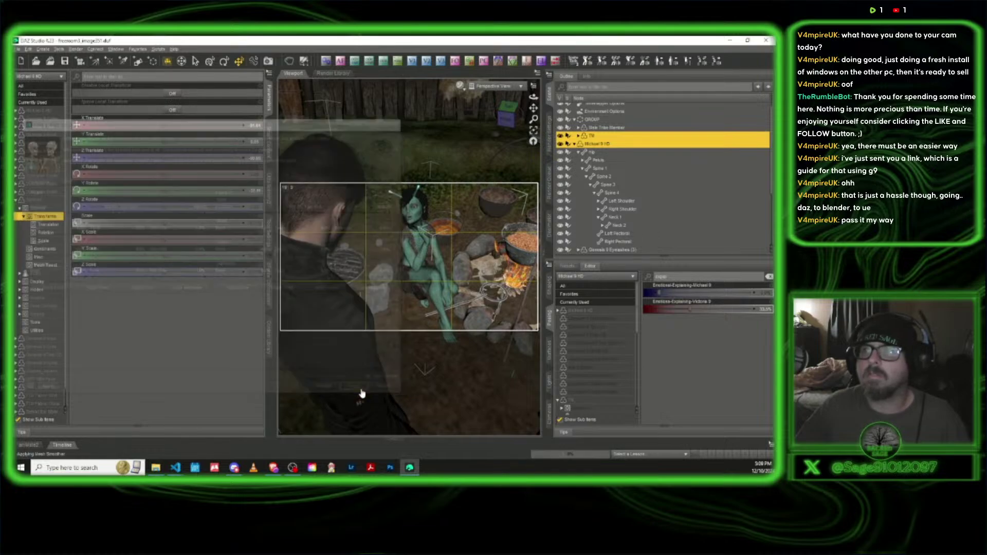
# View the scene through the camera and switch on its auto focus for the seated woman's eyes
pyautogui.click(268, 108)
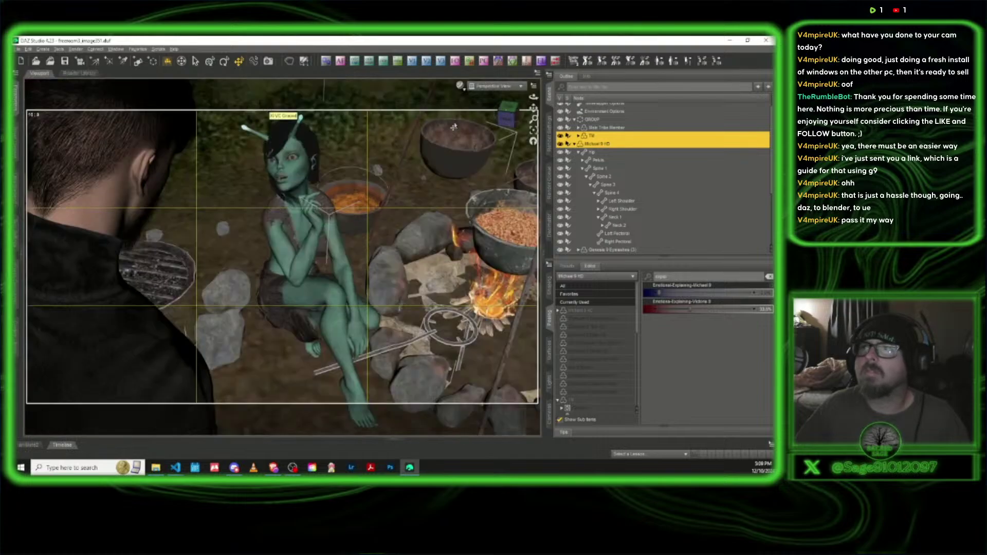
pyautogui.click(487, 88)
pyautogui.click(483, 158)
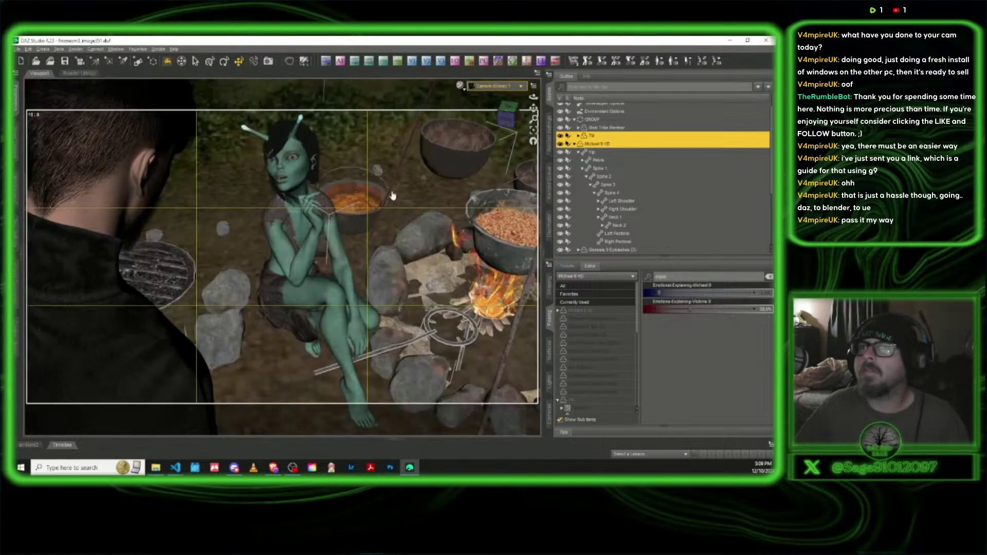
pyautogui.click(366, 196)
pyautogui.click(340, 61)
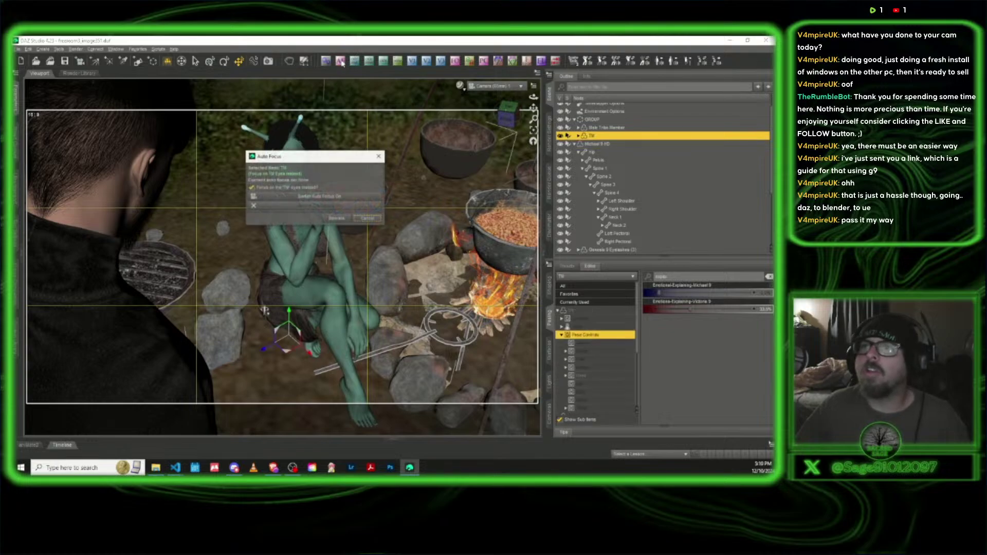
pyautogui.click(332, 197)
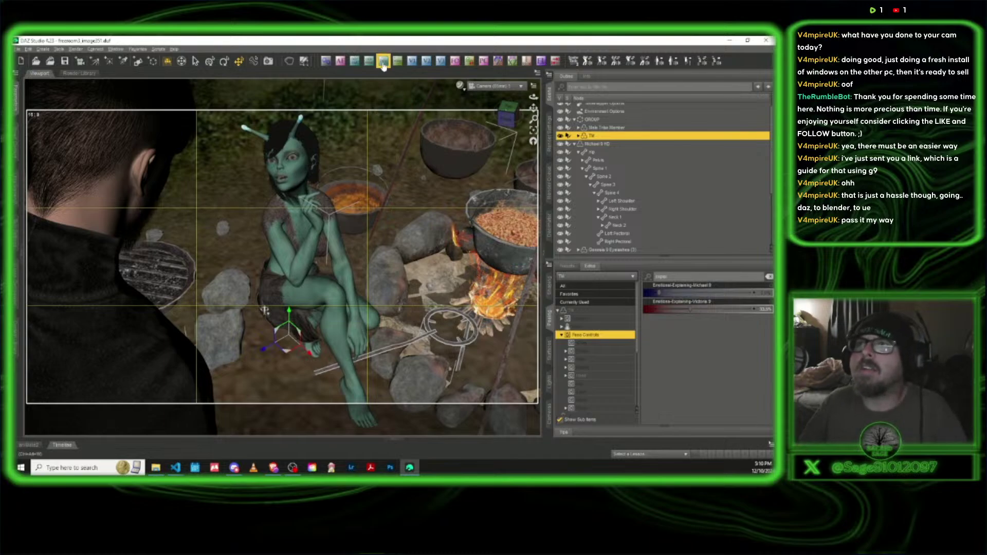
# Set the camera's f/stop to 10 and 1/3 stops during an Iray preview, and return the viewport to Texture Shaded
pyautogui.click(469, 90)
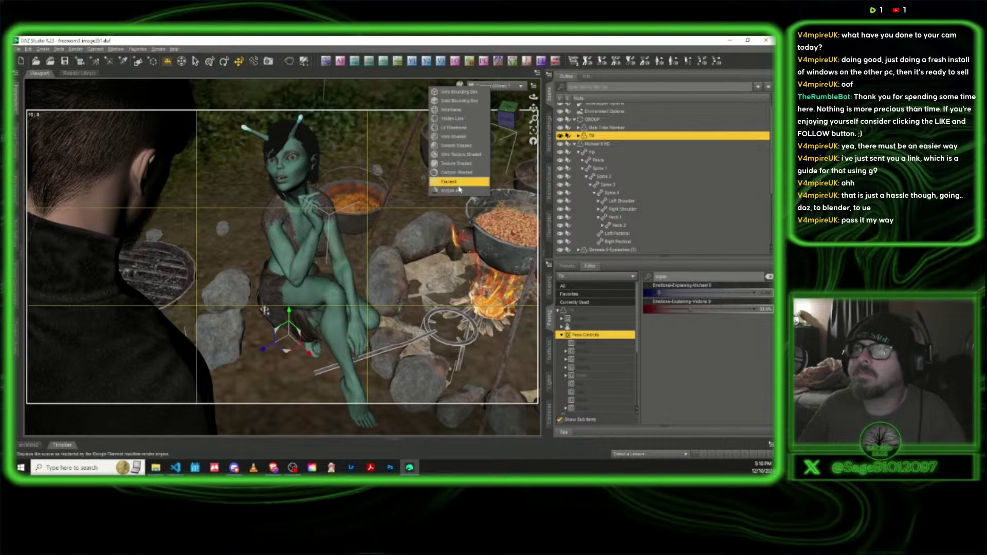
pyautogui.click(459, 192)
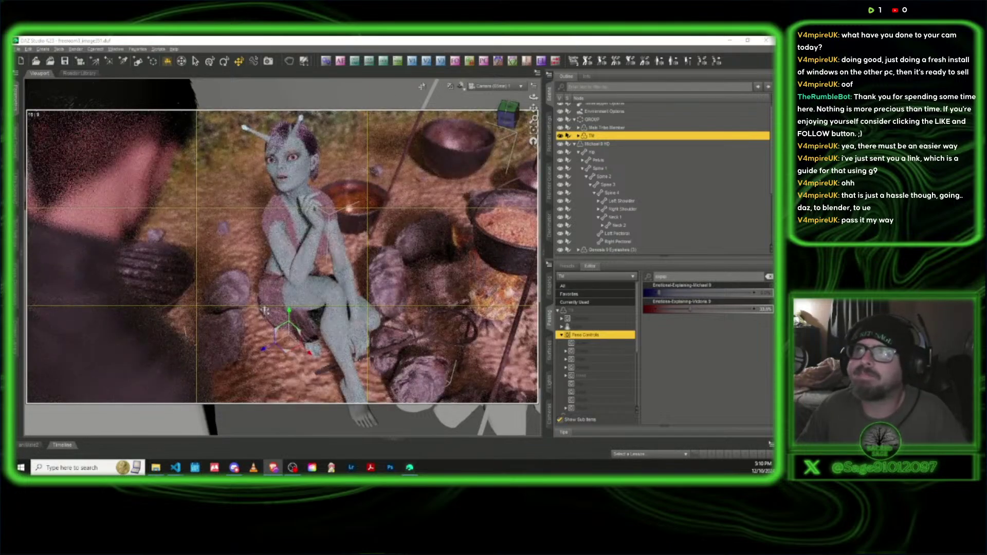
pyautogui.click(516, 64)
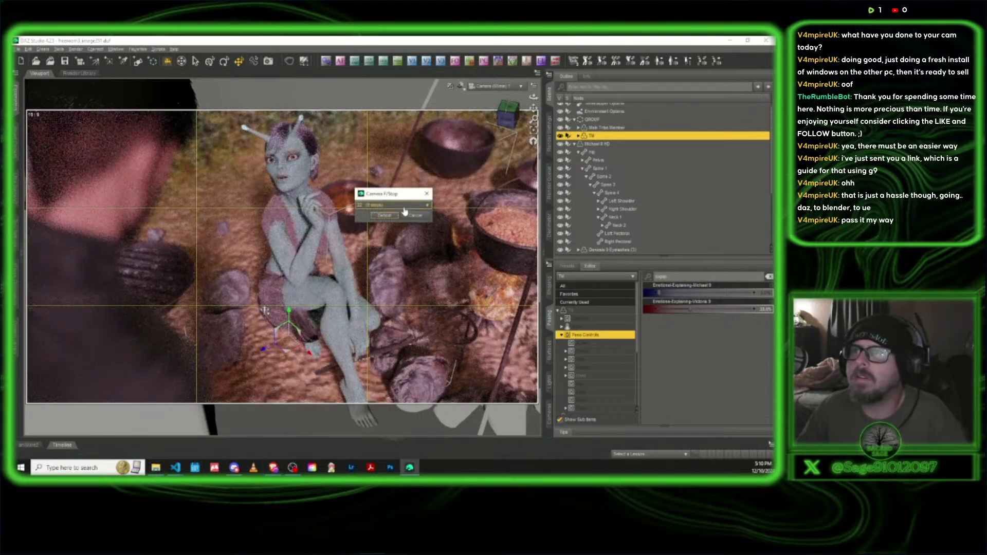
pyautogui.click(422, 205)
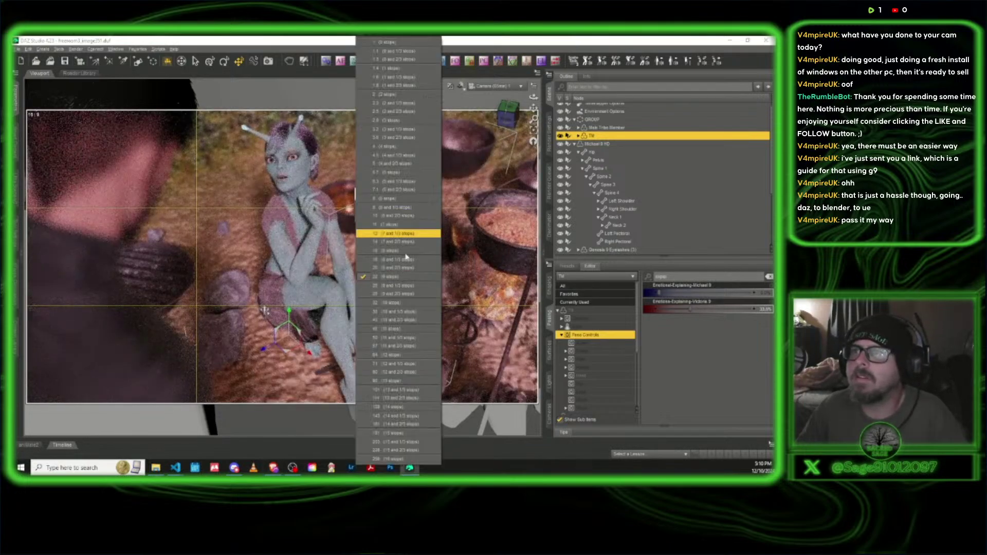
pyautogui.click(408, 312)
pyautogui.press('Return')
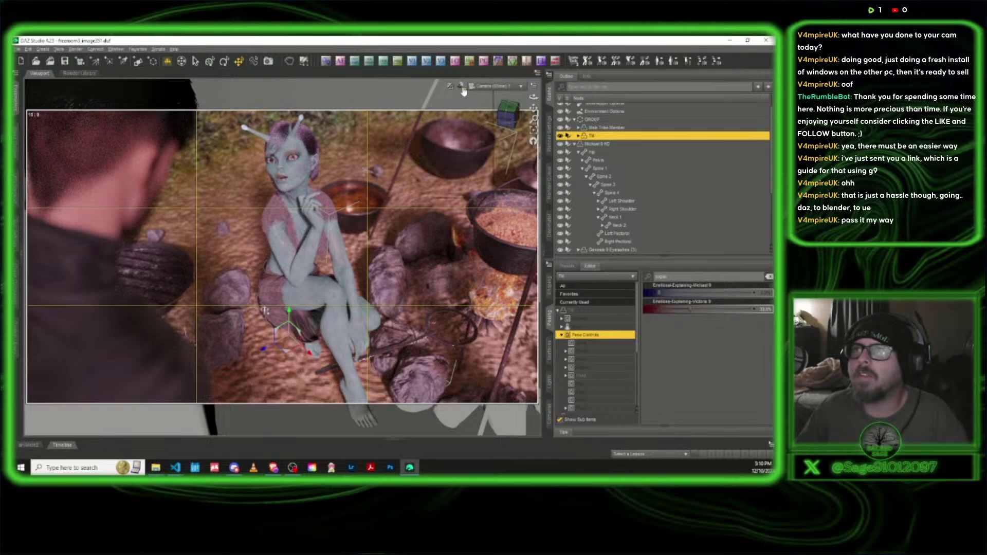
pyautogui.click(461, 86)
pyautogui.click(469, 166)
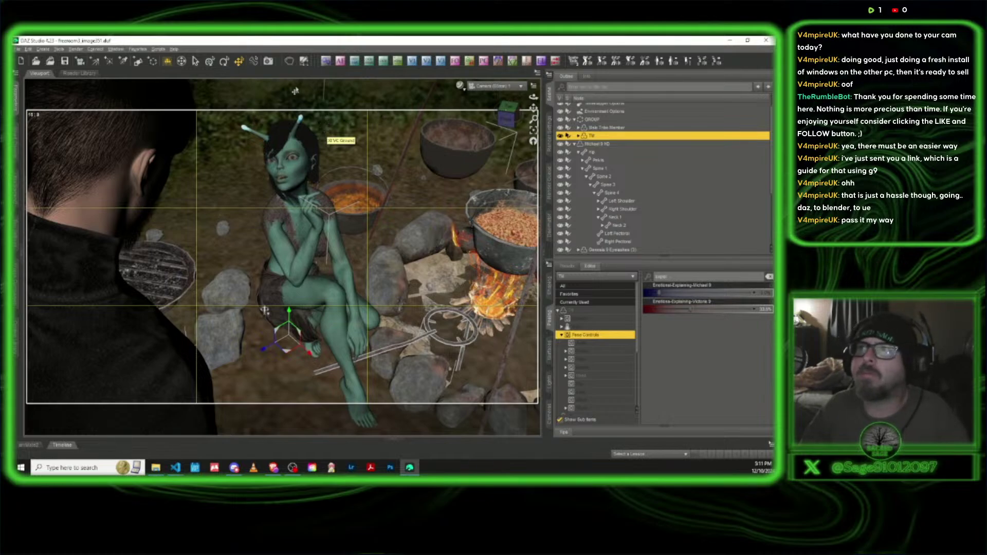
# Save the scene as a new file named freeroam3_image352 in the freeroam3 folder
pyautogui.click(19, 50)
pyautogui.moveTo(38, 106)
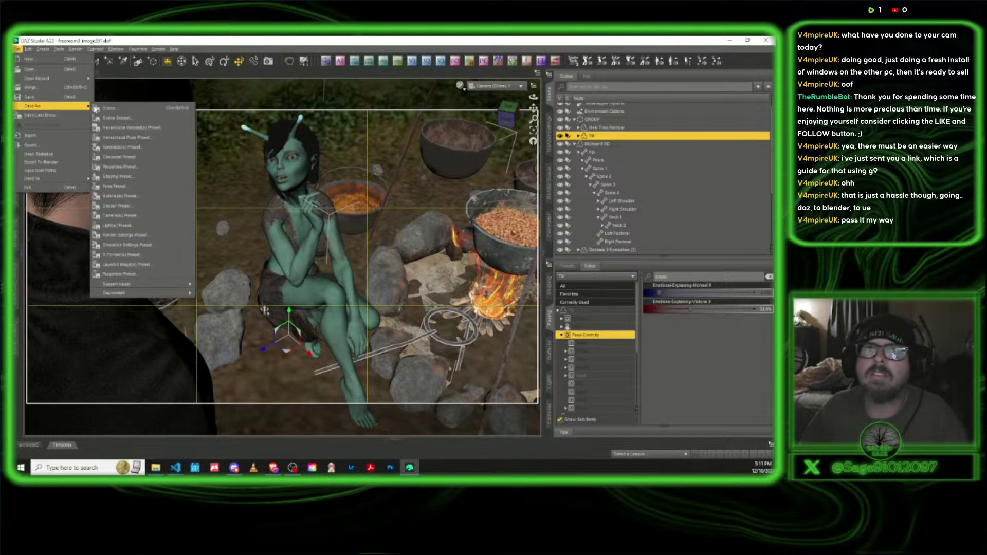
pyautogui.click(127, 109)
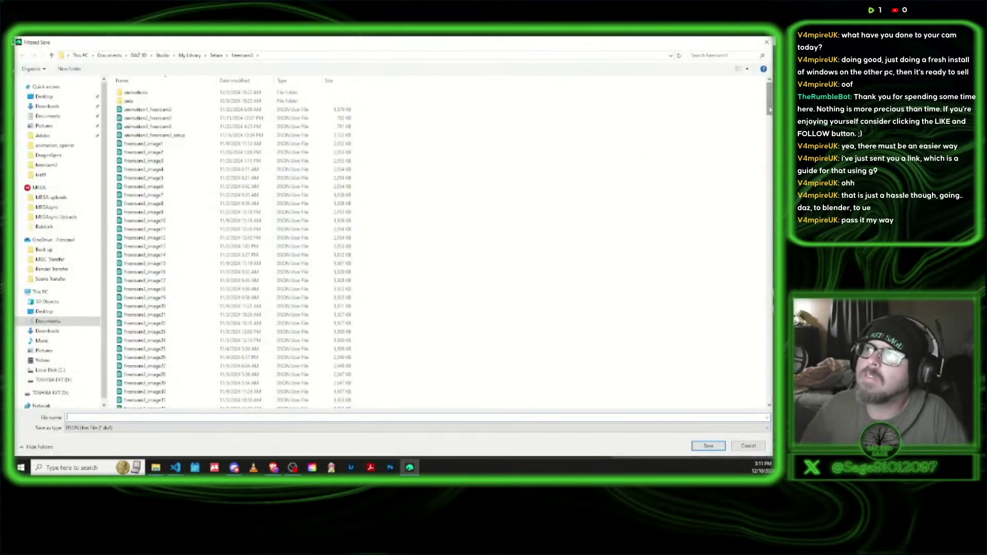
pyautogui.moveTo(769, 110); pyautogui.dragTo(763, 399)
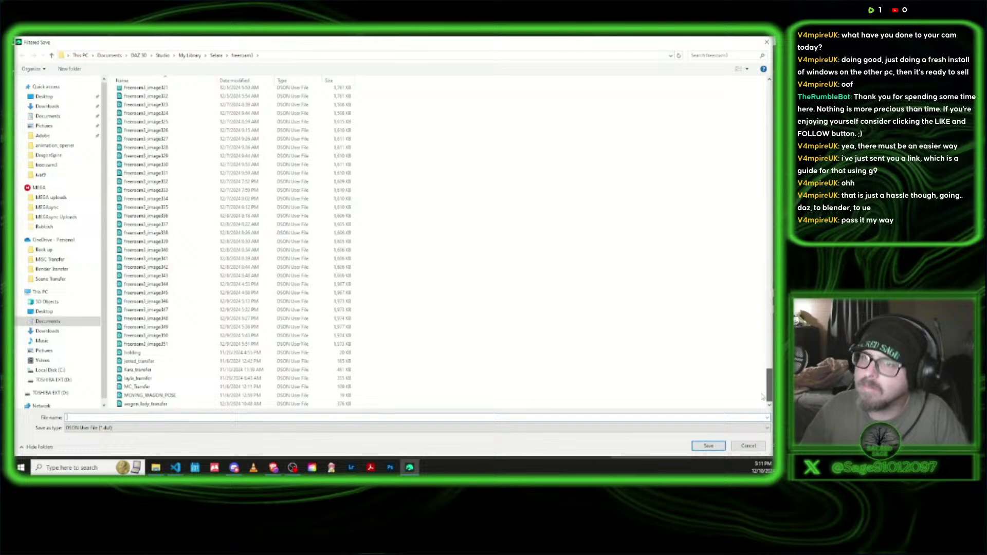
pyautogui.click(192, 345)
pyautogui.click(120, 418)
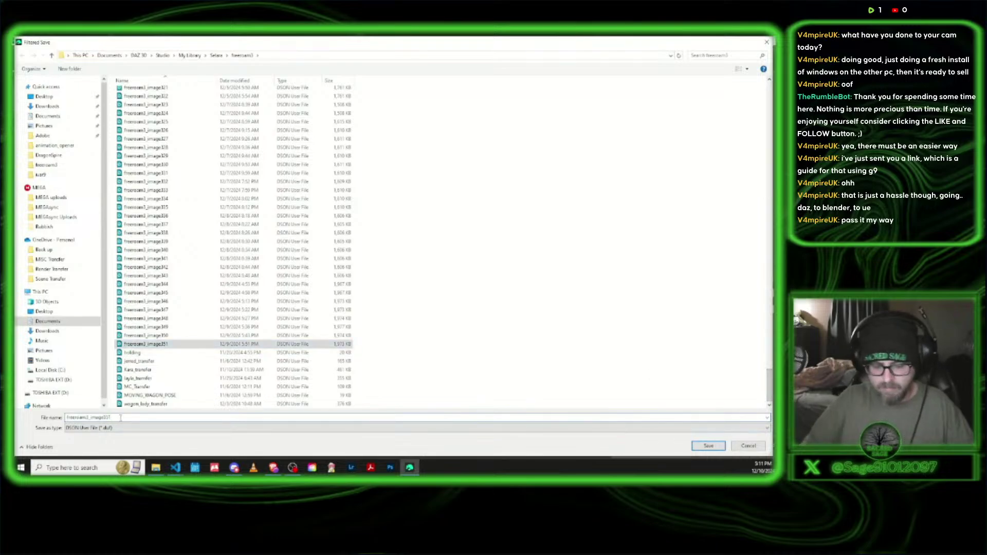
pyautogui.press('BackSpace')
pyautogui.write('2')
pyautogui.click(709, 445)
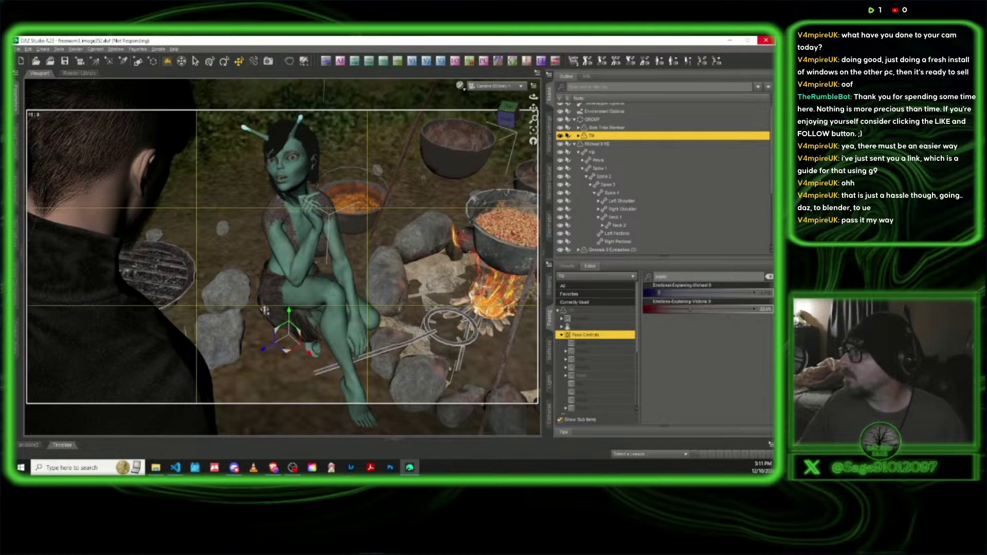
pyautogui.hotkey('alt', 'Tab')
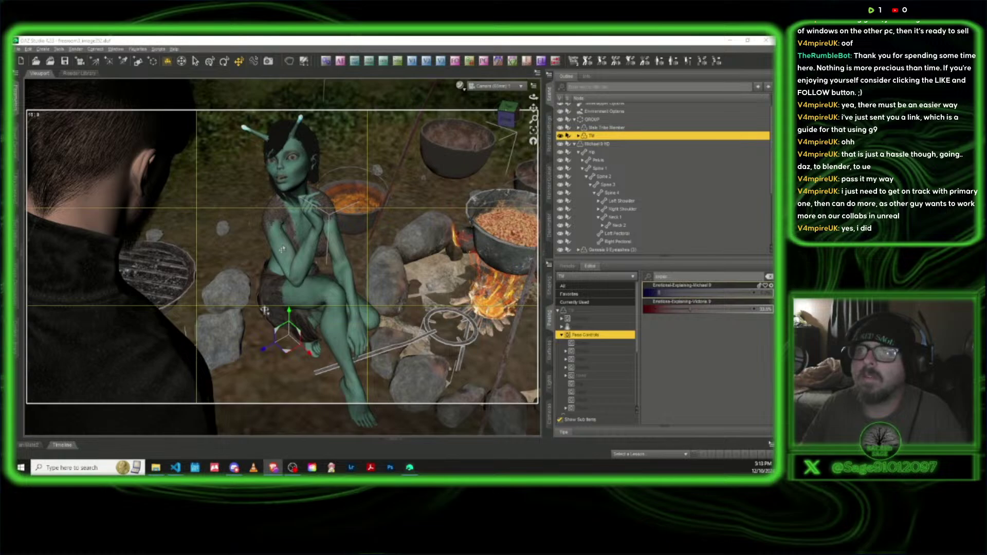
# Switch the viewport to Perspective View and delete the camera from the scene
pyautogui.click(304, 251)
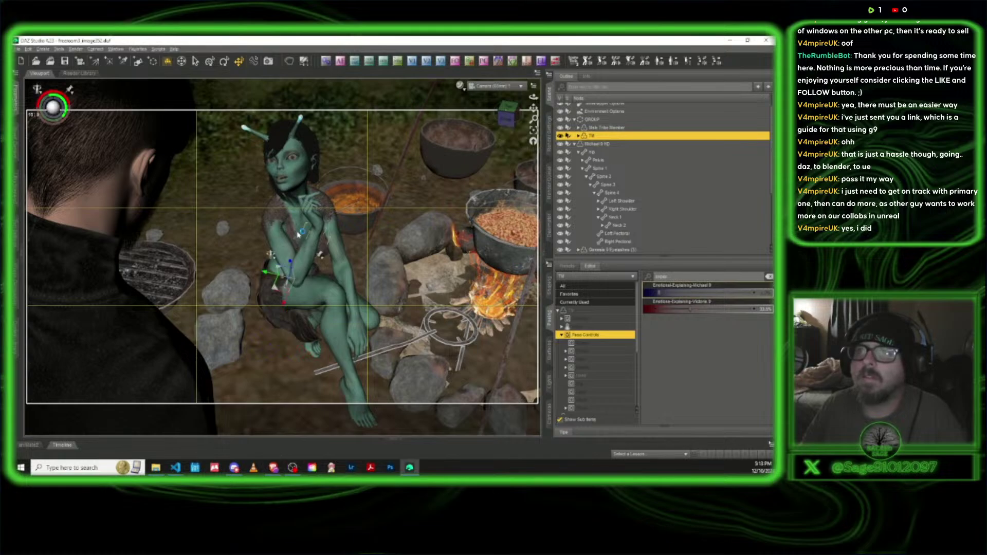
pyautogui.click(493, 86)
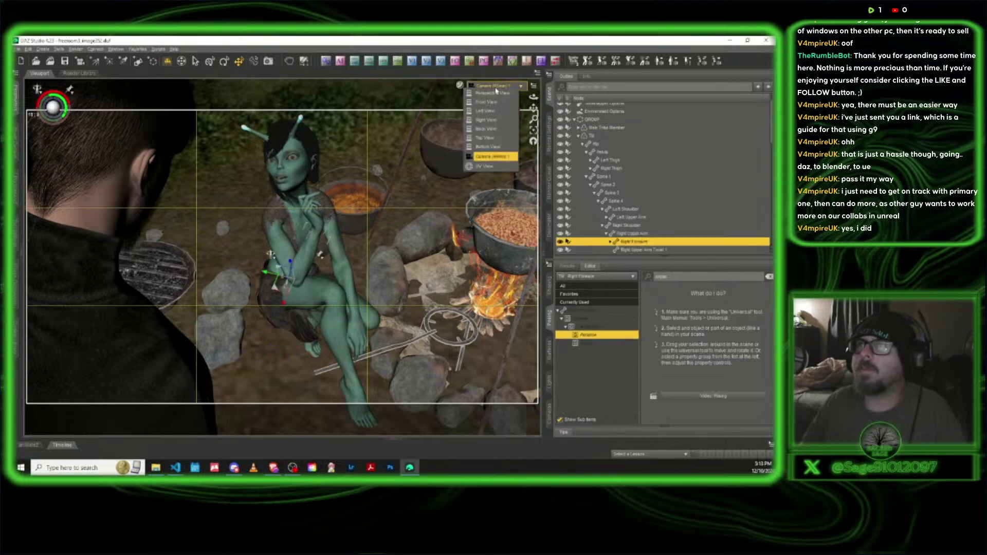
pyautogui.click(491, 94)
pyautogui.scroll(-6, 633, 190)
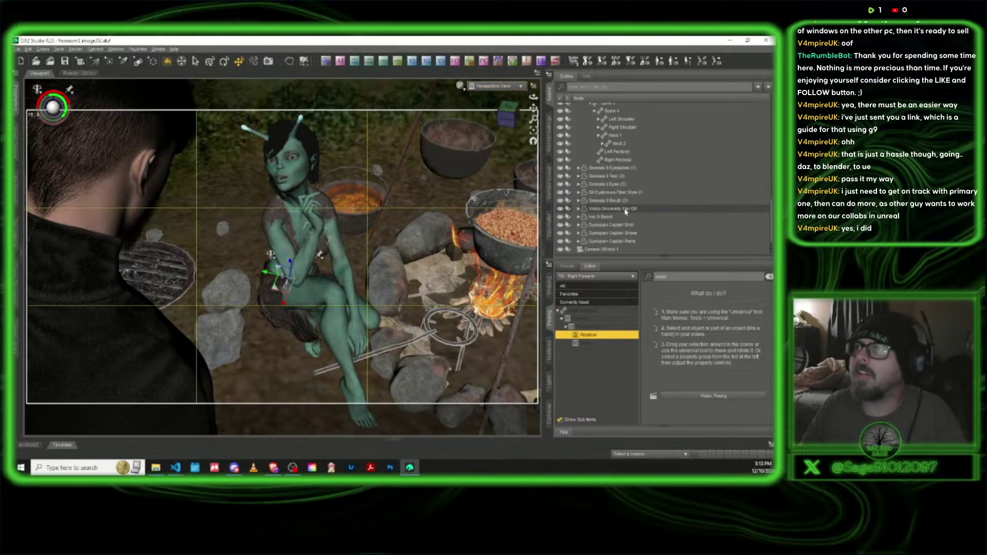
pyautogui.click(601, 250)
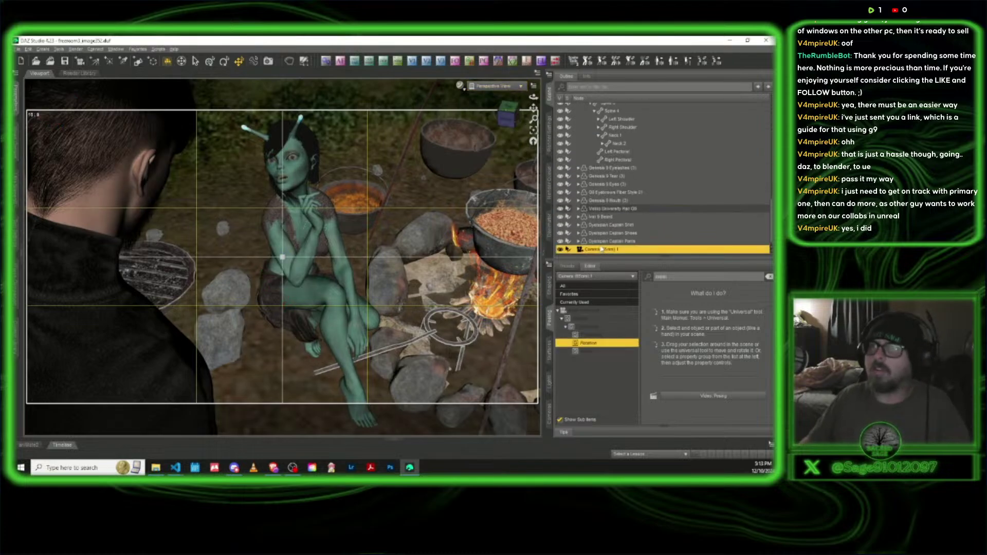
pyautogui.press('Delete')
# Reframe the perspective view as a closer shot of the seated woman's face and upper body beside the campfire
pyautogui.scroll(5, 331, 142)
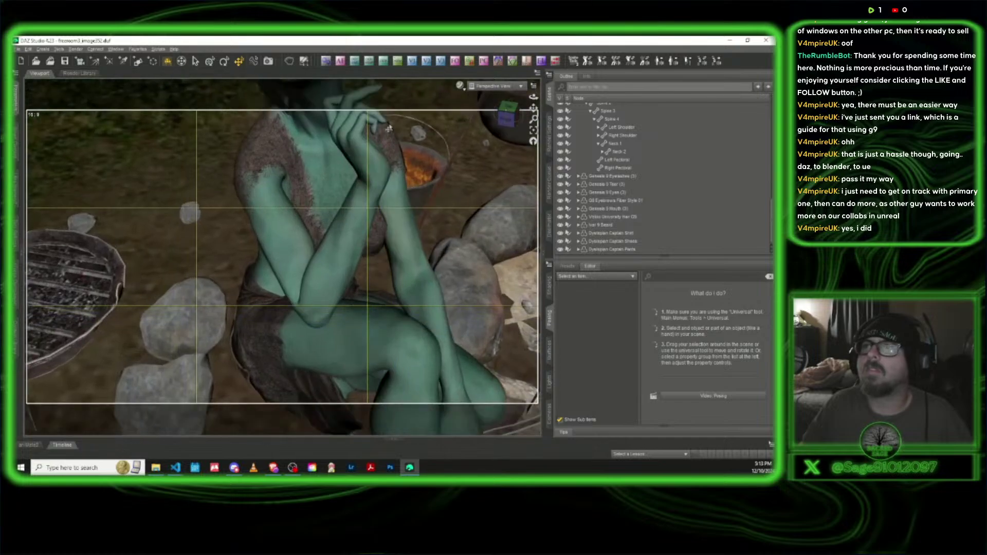
pyautogui.moveTo(534, 108); pyautogui.dragTo(399, 157)
pyautogui.moveTo(508, 119); pyautogui.dragTo(432, 177)
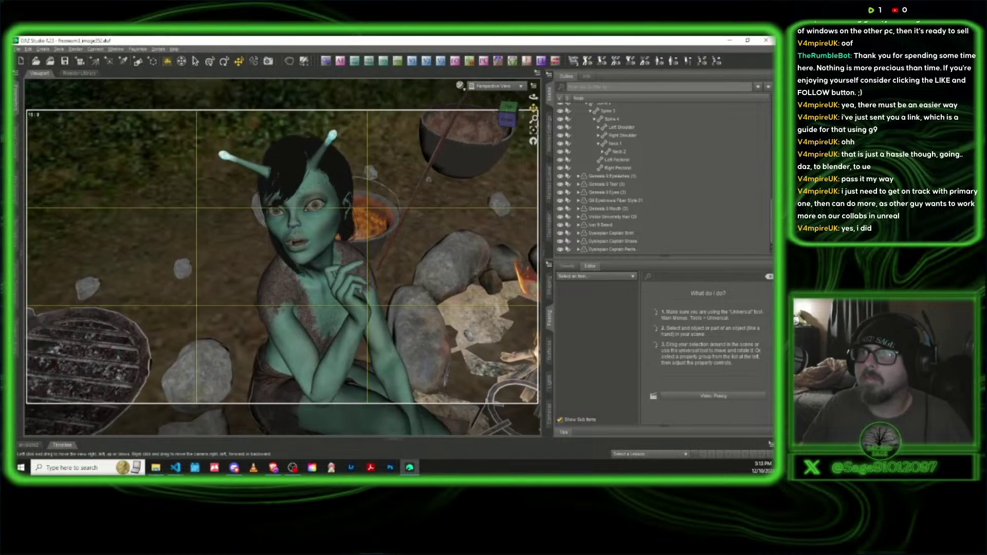
pyautogui.moveTo(534, 107); pyautogui.dragTo(321, 262)
# Select the seated woman's figure and show the partial-body hand poses in the content library
pyautogui.click(339, 354)
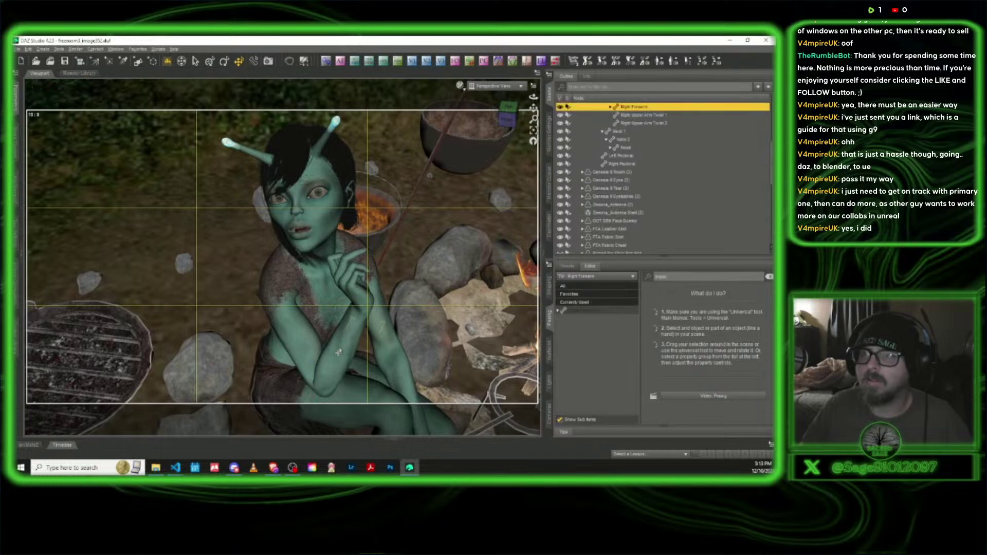
pyautogui.click(17, 102)
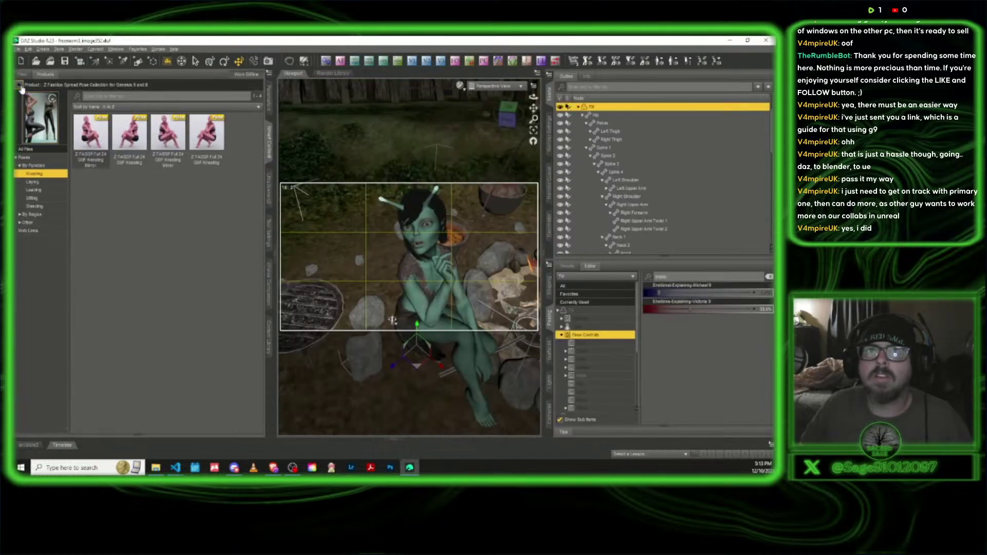
pyautogui.click(20, 85)
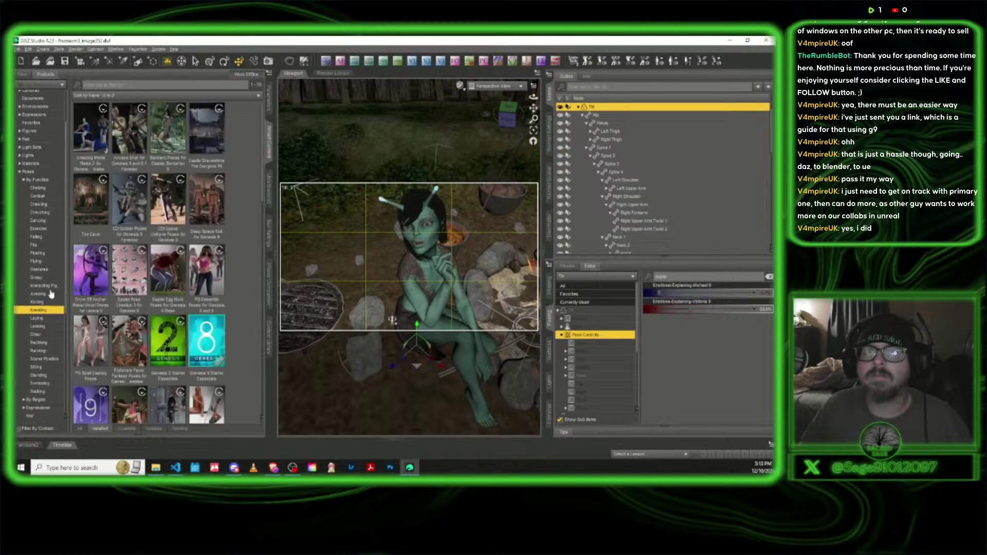
pyautogui.scroll(-4, 38, 264)
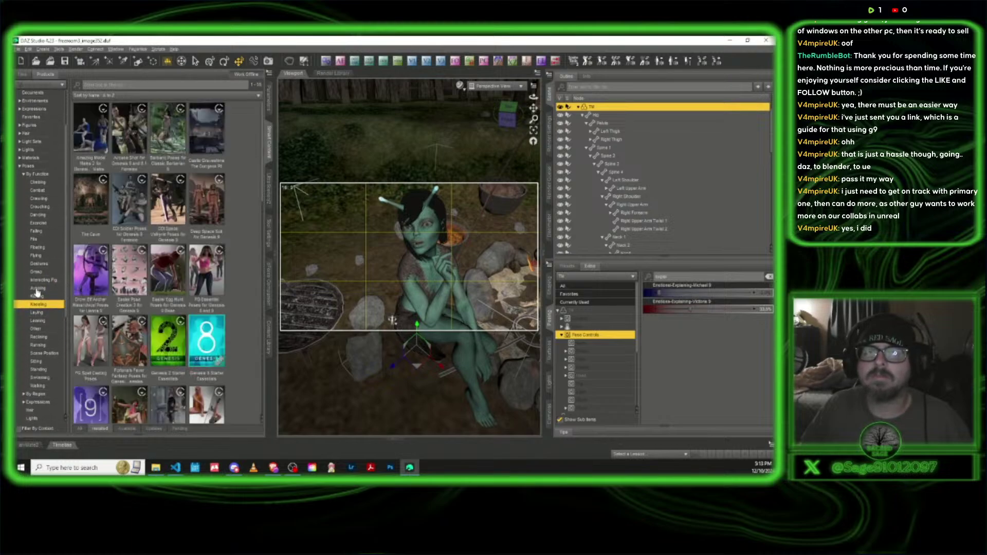
pyautogui.doubleClick(41, 362)
pyautogui.scroll(-2, 44, 349)
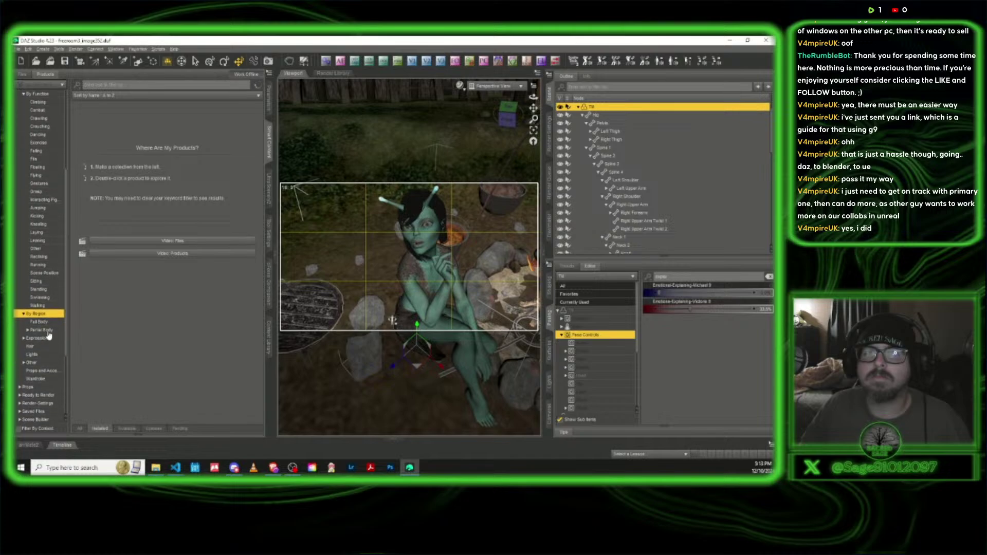
pyautogui.click(46, 331)
pyautogui.click(42, 344)
pyautogui.doubleClick(42, 329)
pyautogui.scroll(-3, 44, 309)
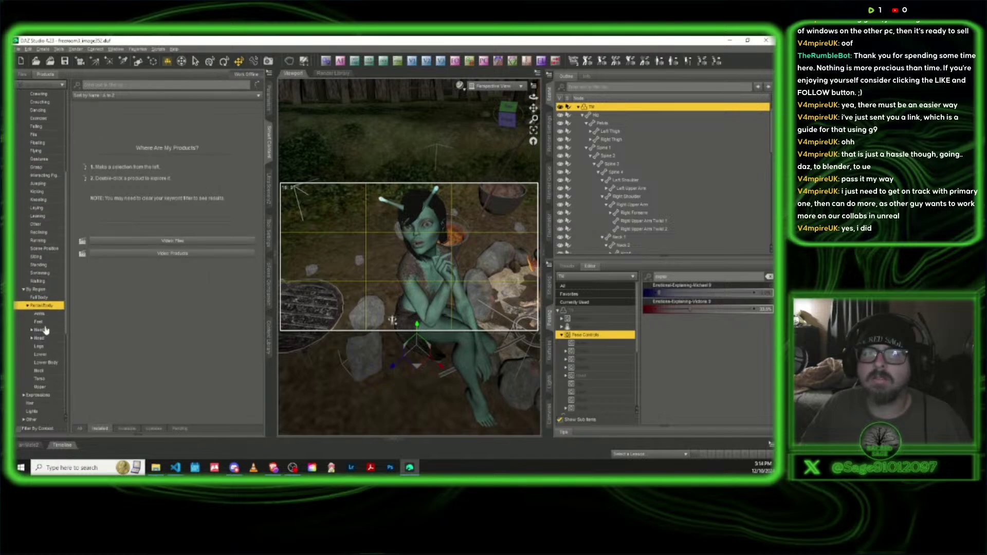
pyautogui.click(45, 285)
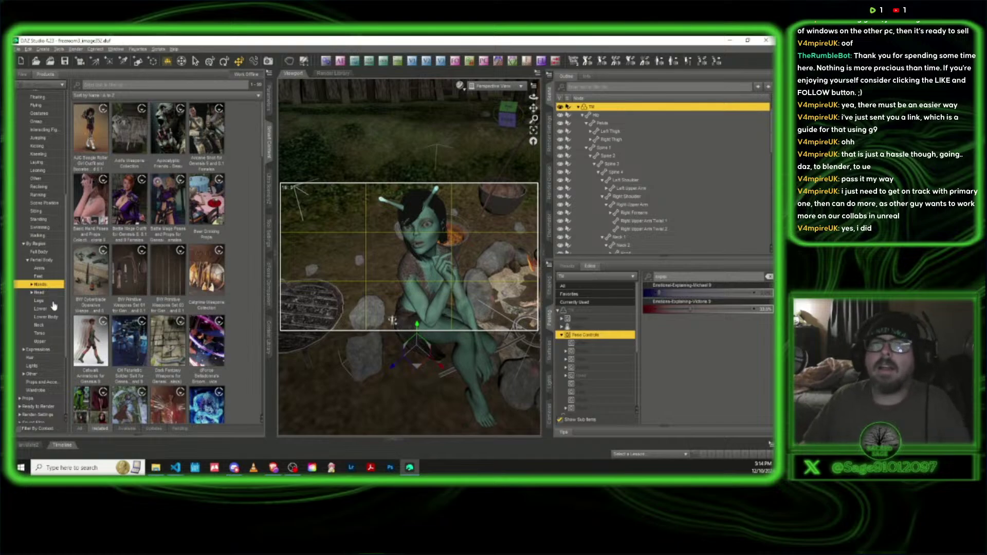
# Apply the Hands Point 1 R pose for Genesis 9 from the Hands for Genesis 3 & 8 Female product
pyautogui.scroll(-5, 173, 280)
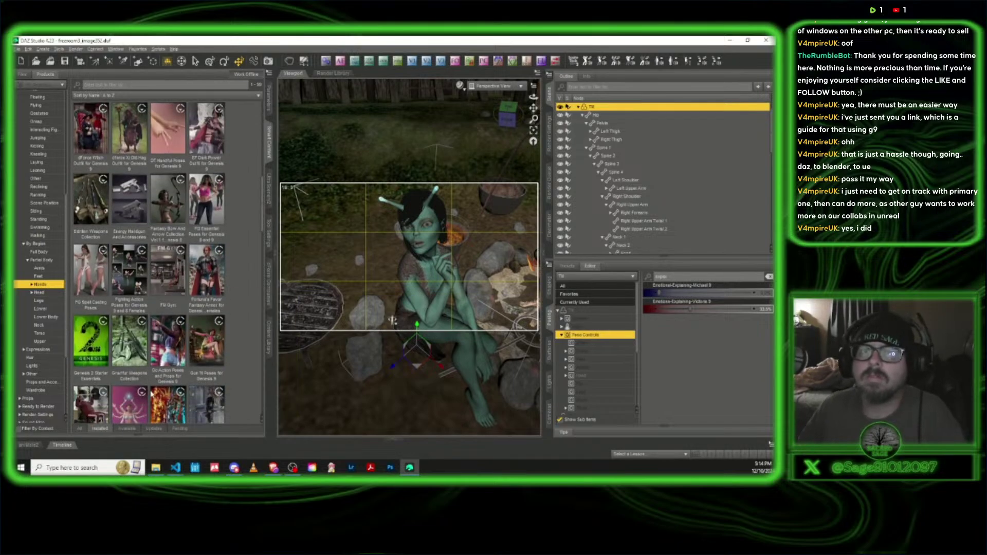
pyautogui.scroll(-5, 129, 213)
pyautogui.click(129, 213)
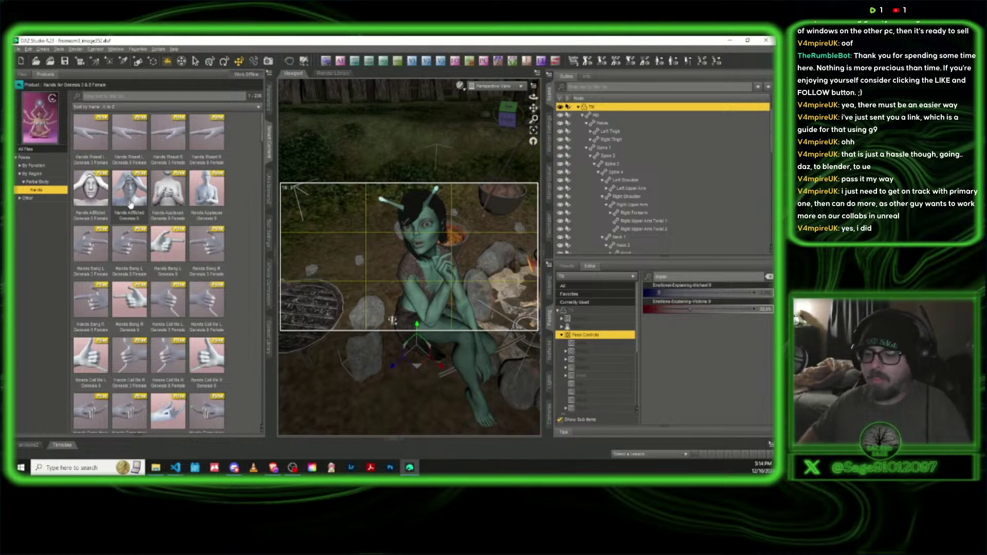
pyautogui.moveTo(129, 239)
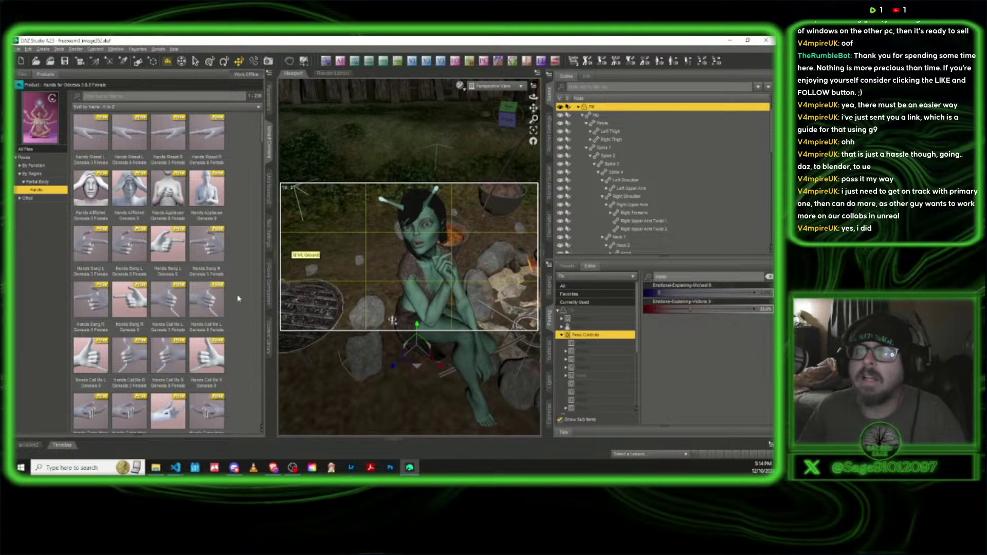
pyautogui.scroll(-5, 214, 300)
pyautogui.scroll(-10, 214, 300)
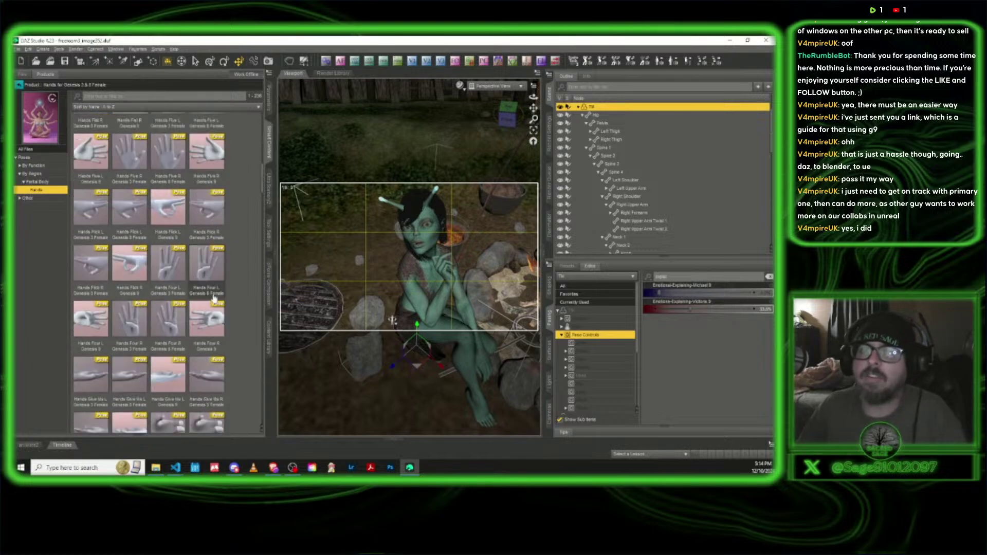
pyautogui.scroll(-8, 212, 295)
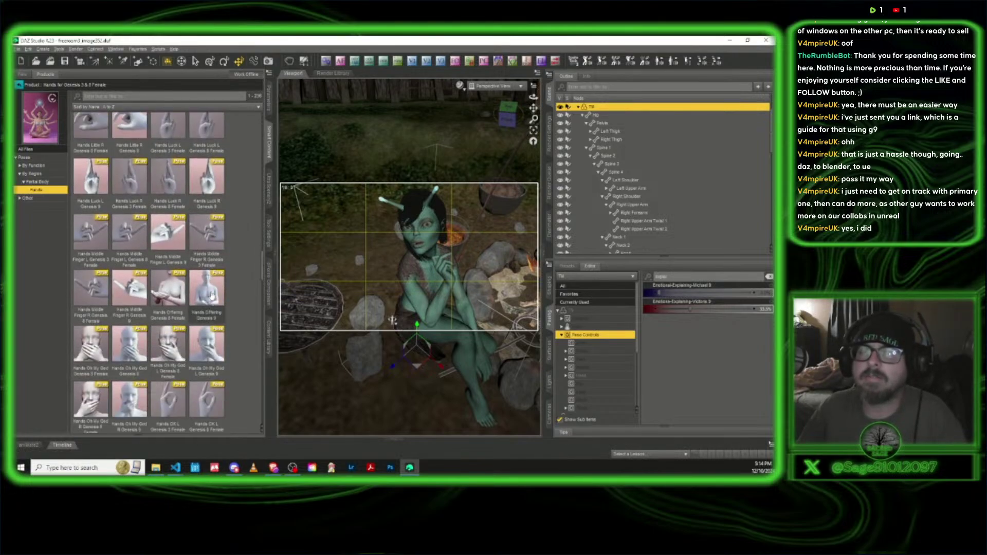
pyautogui.scroll(-2, 211, 295)
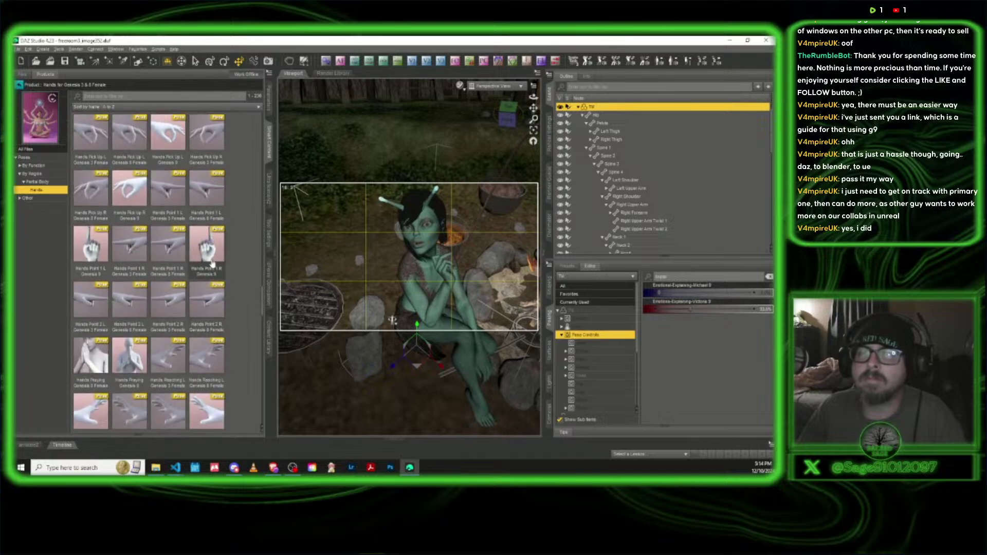
pyautogui.moveTo(208, 248)
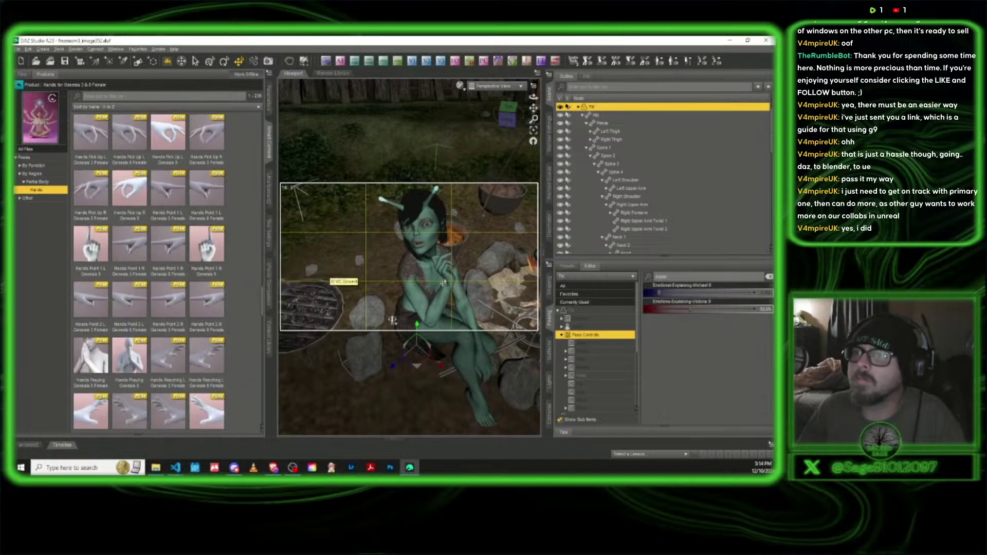
pyautogui.click(210, 252)
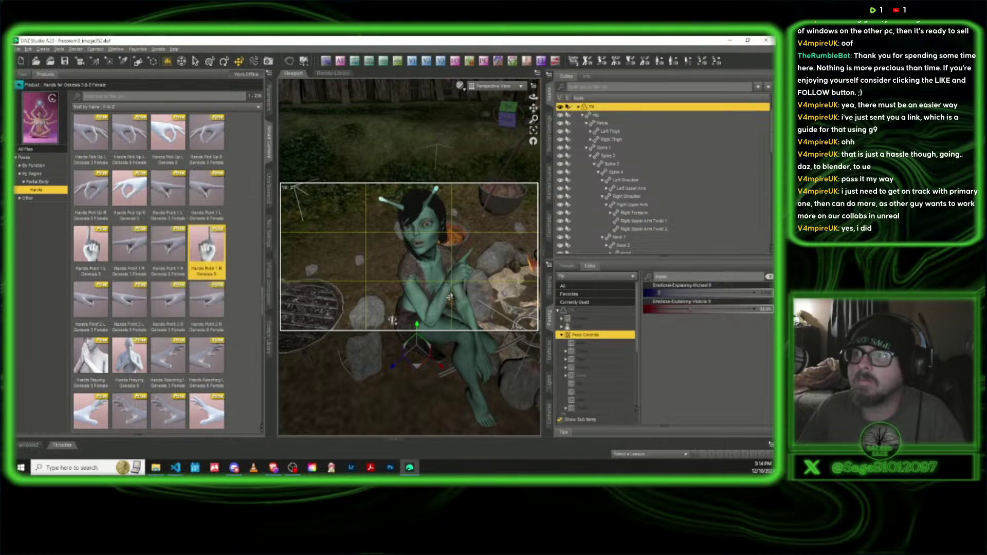
# Select the woman's right hand and adjust its Bend to a negative value so the hand turns toward her body
pyautogui.click(450, 280)
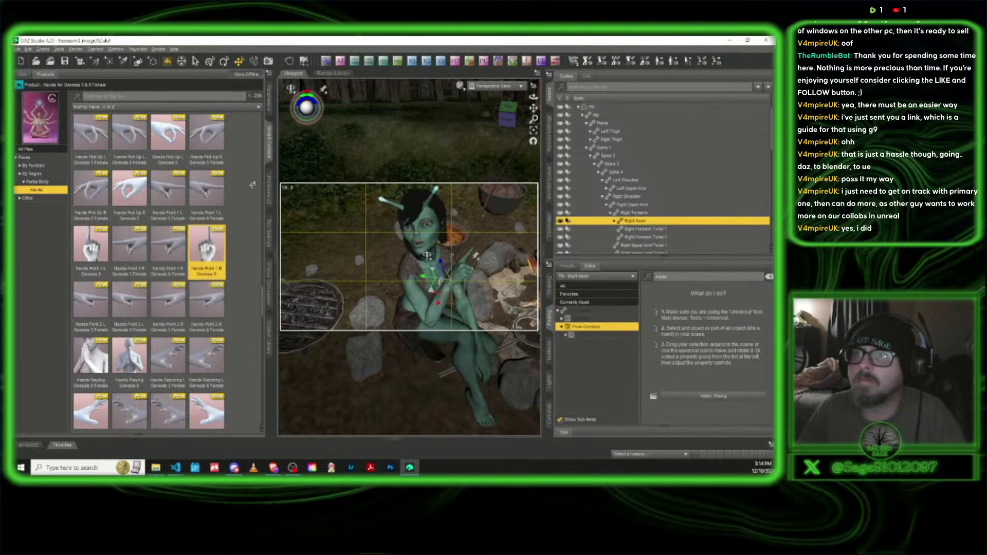
pyautogui.click(268, 99)
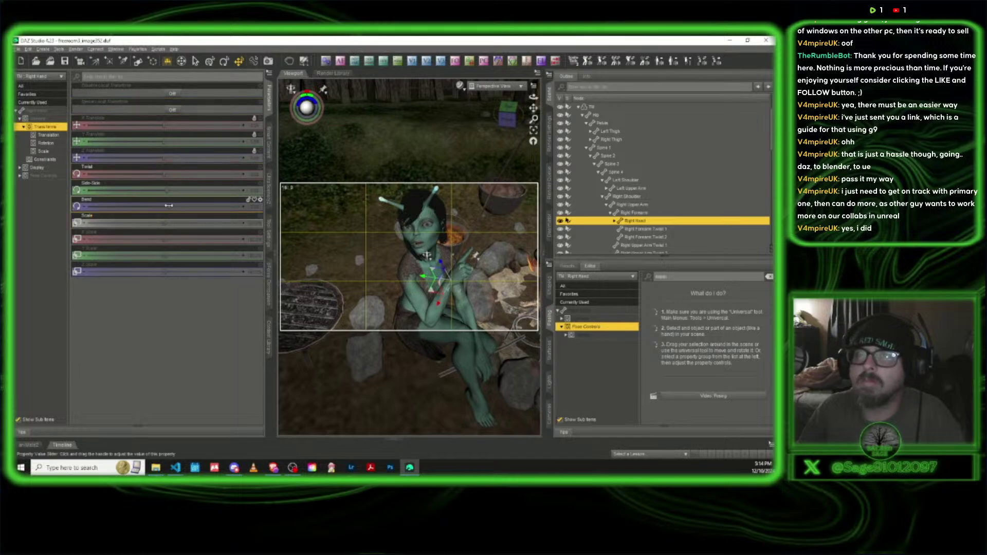
pyautogui.moveTo(173, 207); pyautogui.dragTo(127, 205)
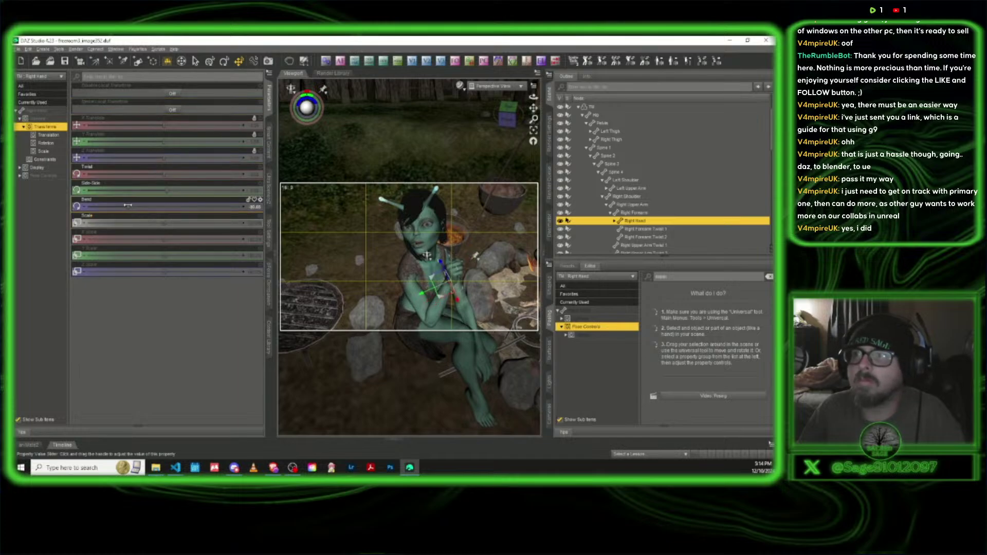
pyautogui.click(267, 100)
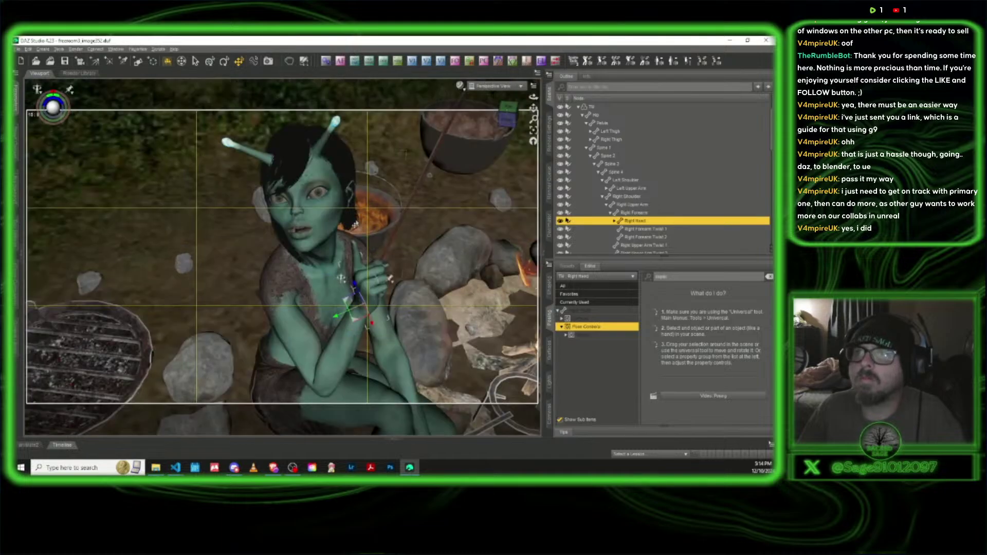
# Reselect the whole woman and filter her pose controls for scared expressions
pyautogui.click(331, 218)
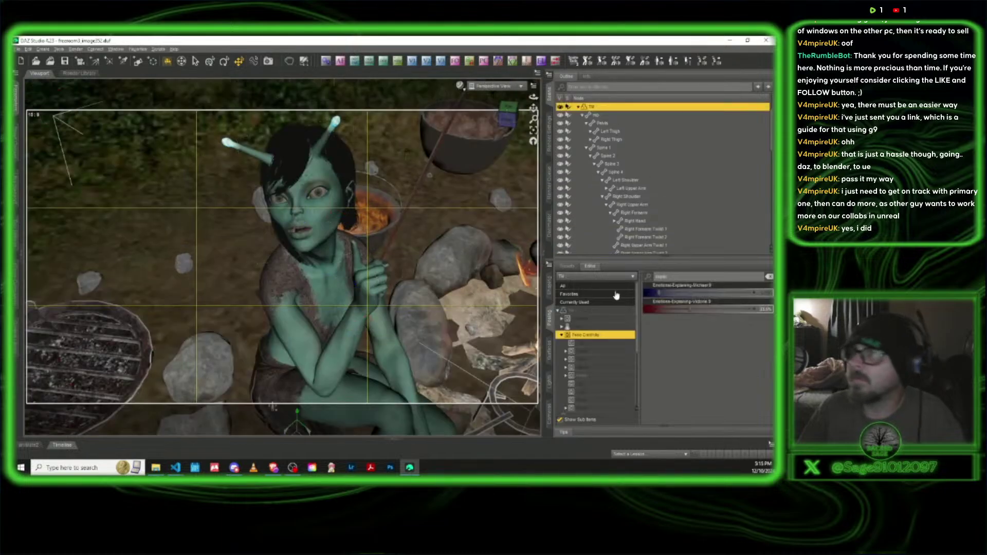
pyautogui.click(768, 276)
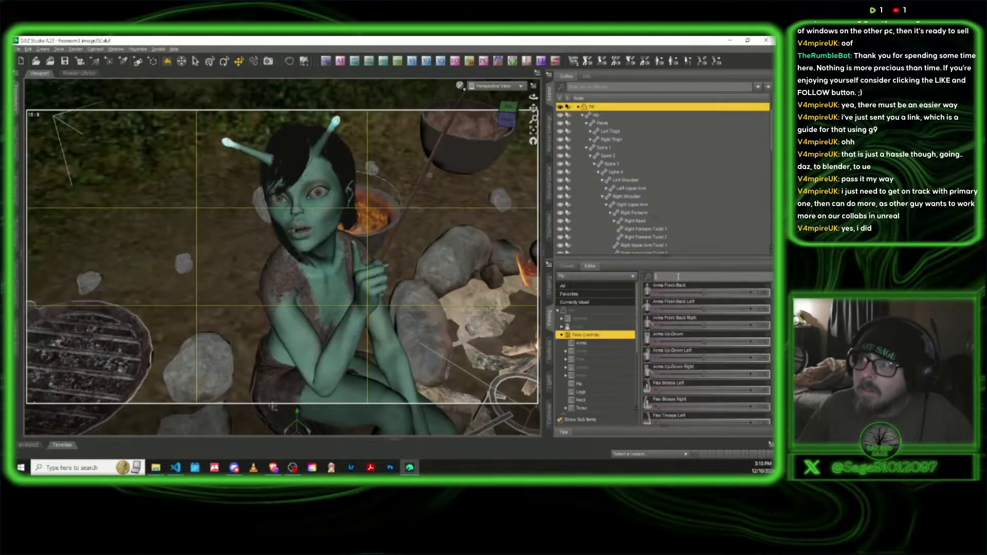
pyautogui.write('smil')
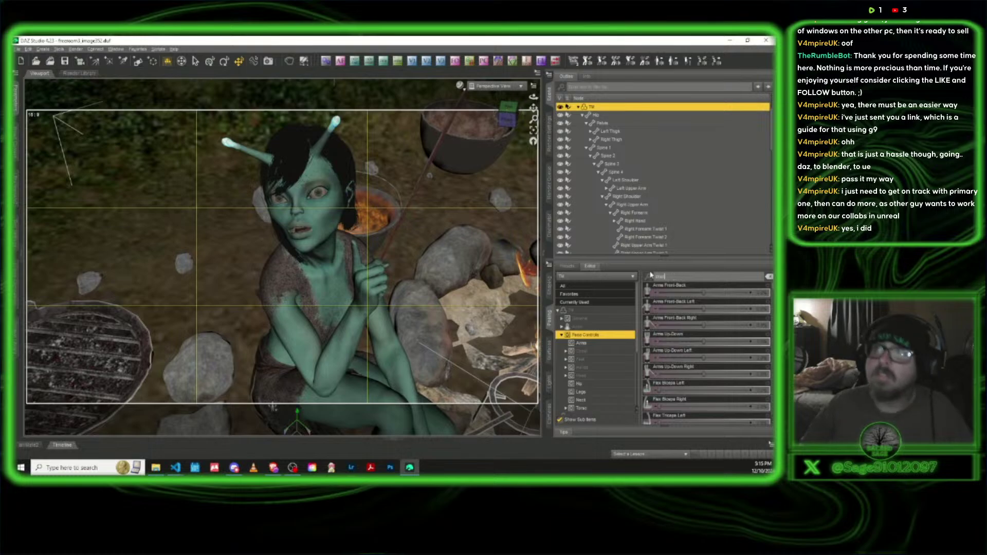
# Add a camera at the current view with the offered focal length and raise the woman's Scared expression to about 34.7%
pyautogui.click(397, 61)
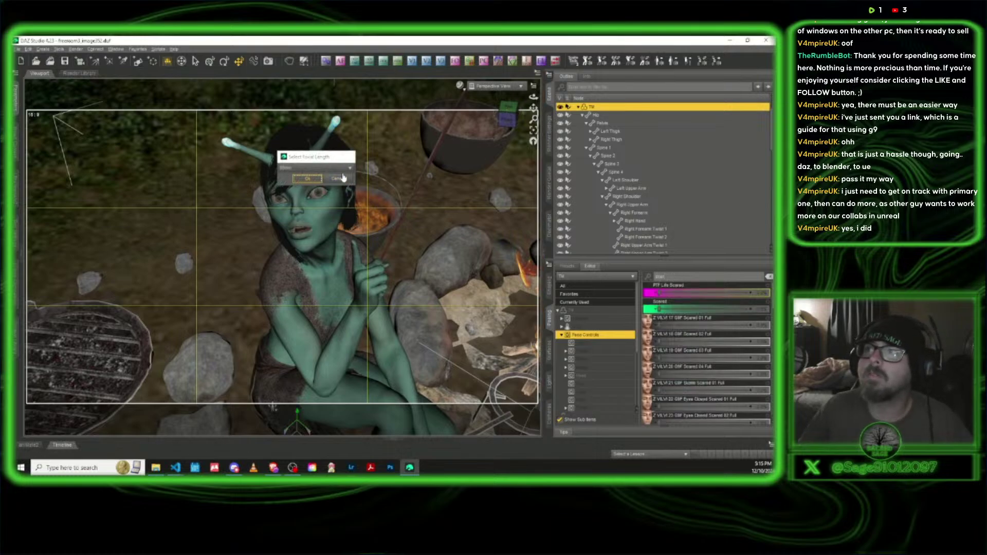
pyautogui.click(342, 178)
pyautogui.scroll(-5, 631, 206)
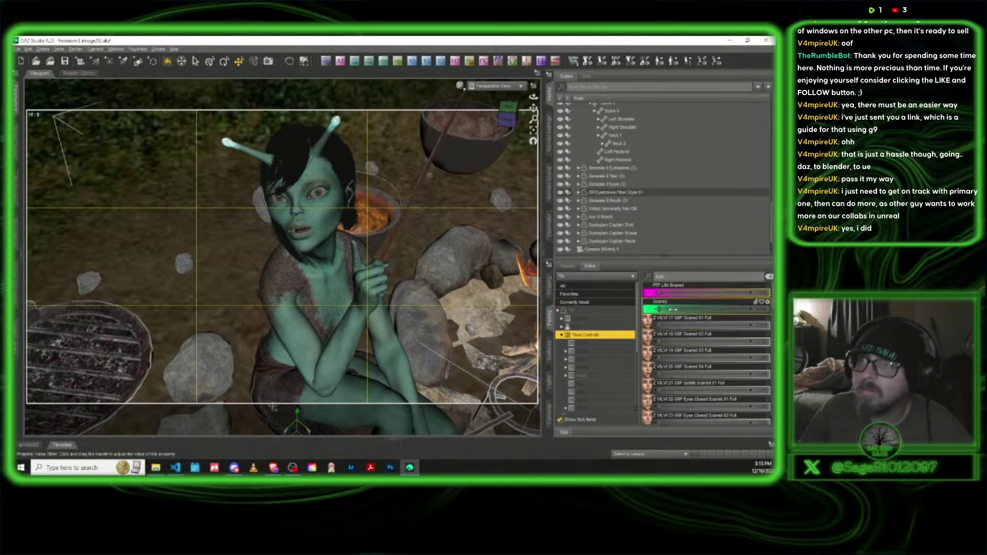
pyautogui.moveTo(672, 310)
pyautogui.mouseDown()
pyautogui.moveTo(702, 312)
pyautogui.moveTo(688, 312)
pyautogui.mouseUp()
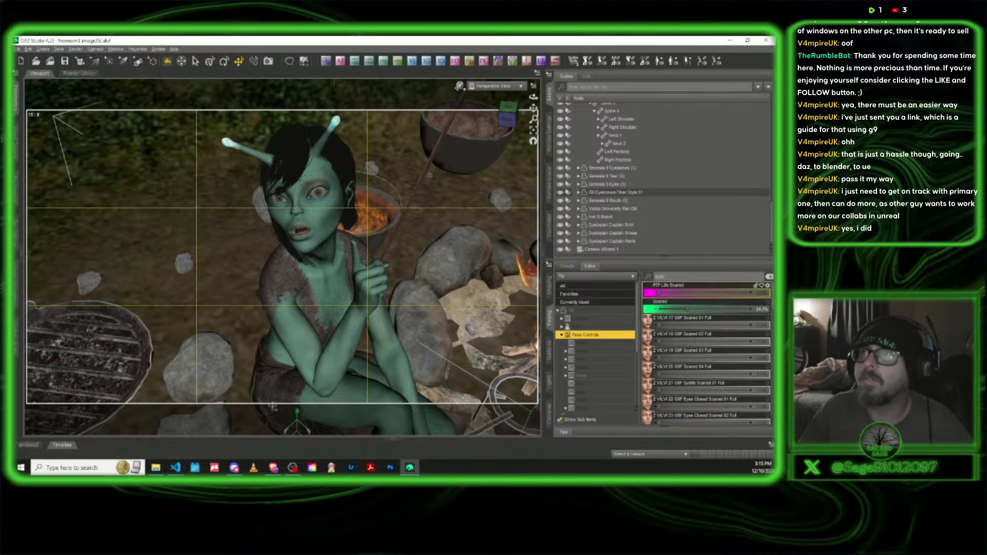
# Look through the new camera and set its auto focus on the woman's eyes
pyautogui.click(493, 86)
pyautogui.click(482, 154)
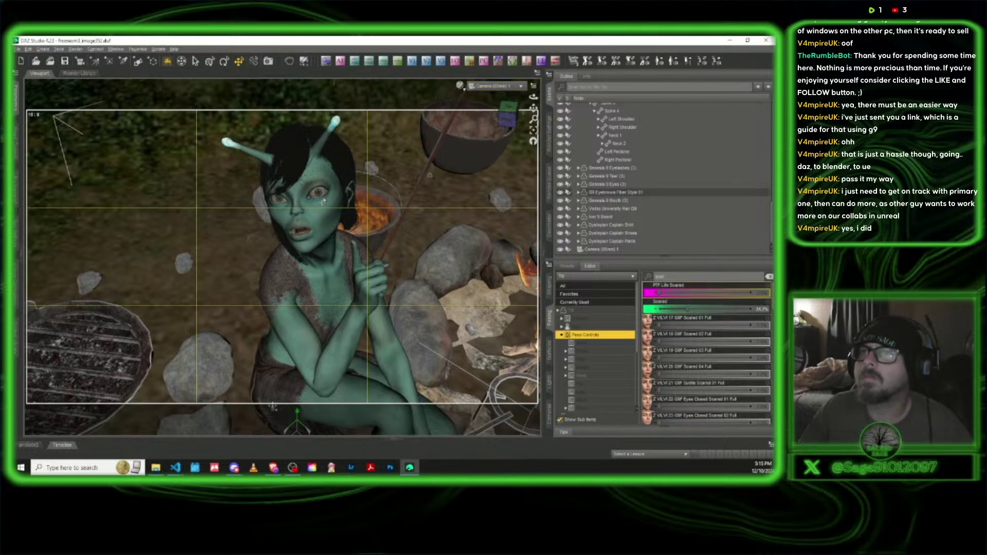
pyautogui.click(307, 262)
pyautogui.click(338, 65)
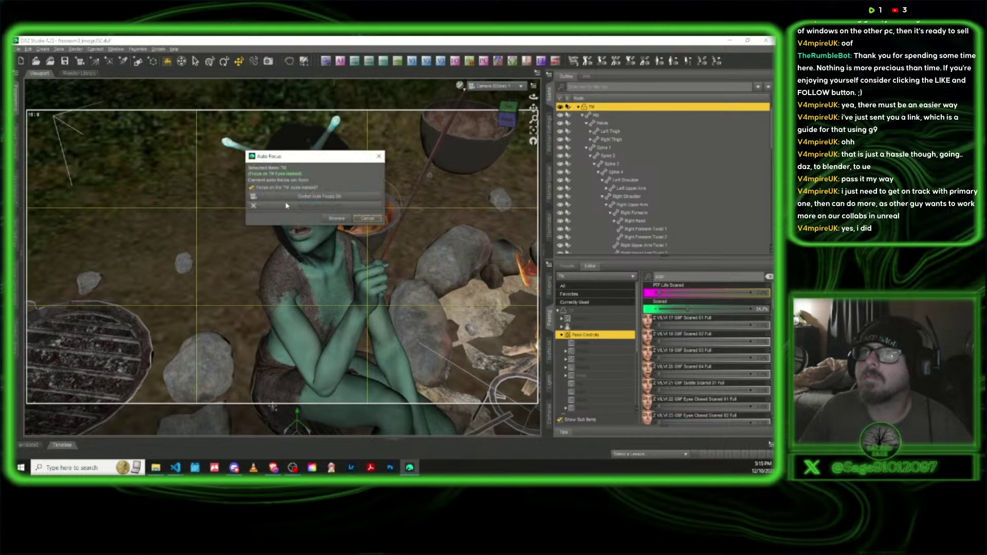
# Preview the closer shot in NVIDIA Iray and return the viewport to Texture Shaded
pyautogui.click(459, 85)
pyautogui.click(450, 193)
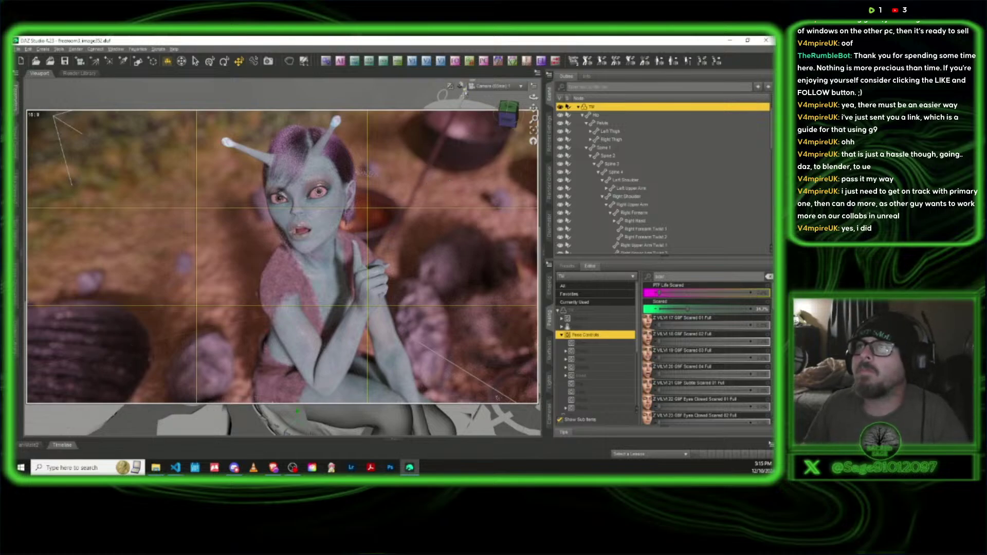
pyautogui.click(461, 86)
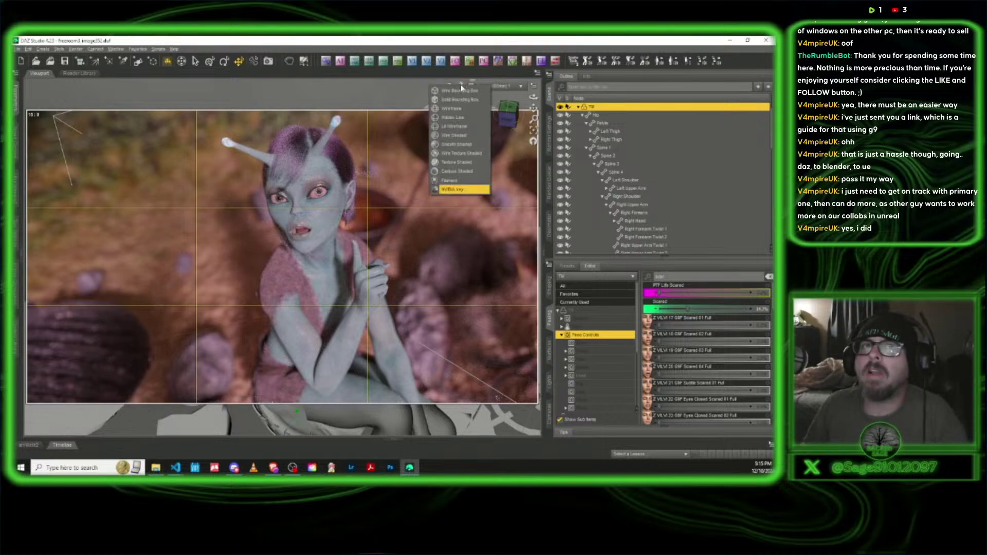
pyautogui.click(459, 163)
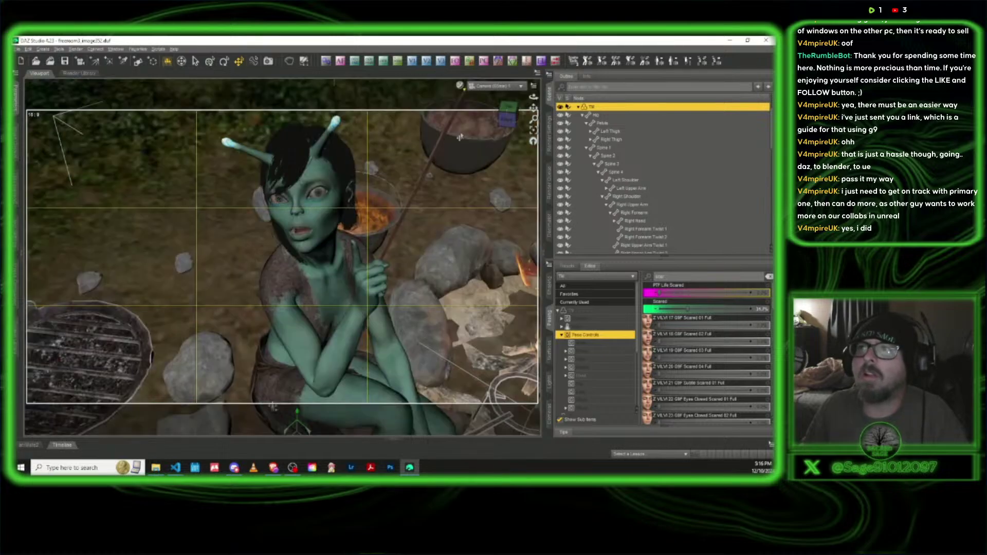
# Set the new camera's Headlamp Mode to Off and preview the shot in NVIDIA Iray
pyautogui.scroll(-5, 599, 142)
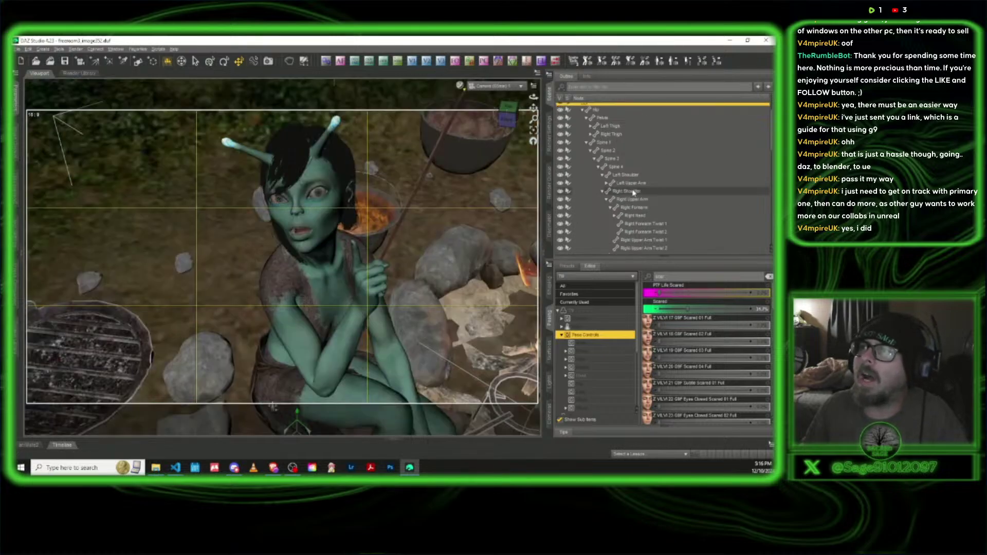
pyautogui.click(615, 250)
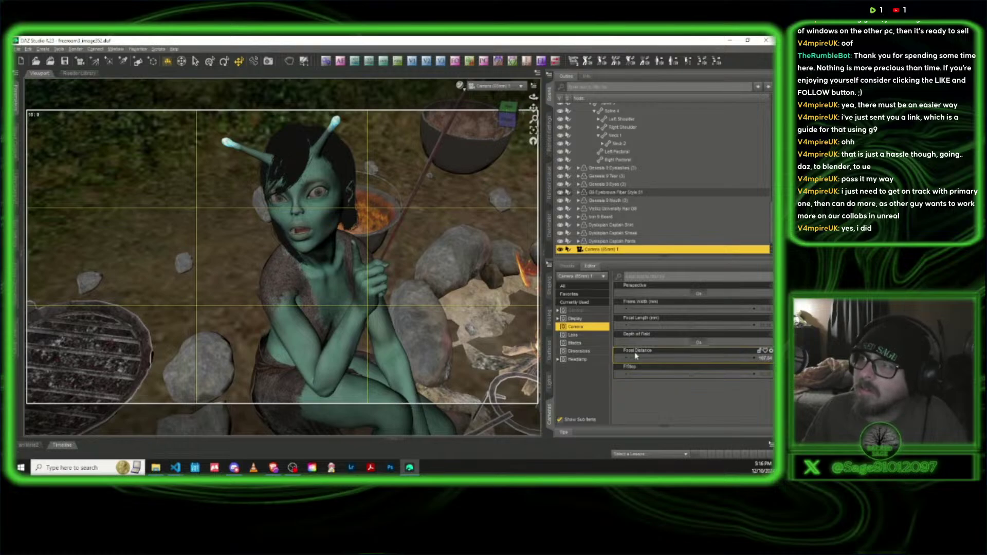
pyautogui.click(582, 360)
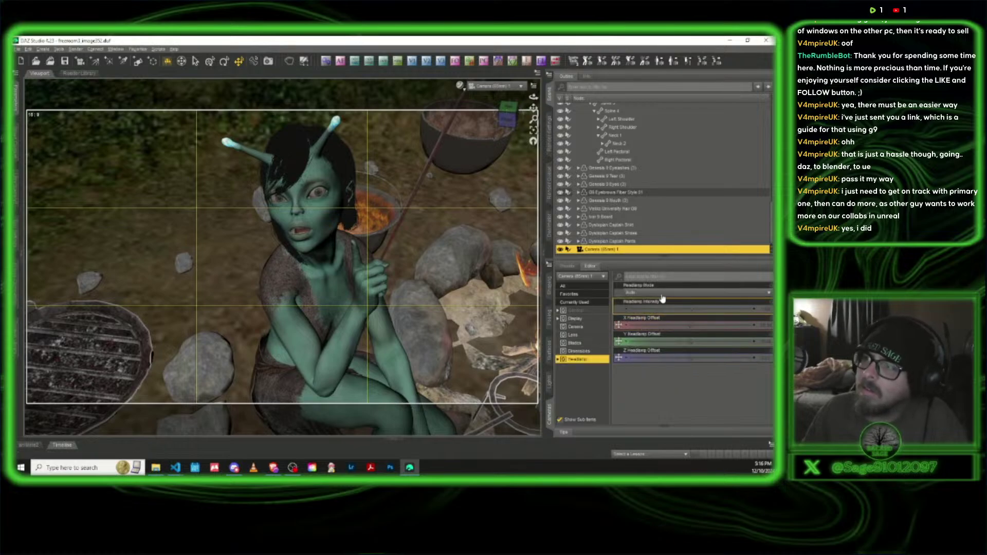
pyautogui.click(634, 293)
pyautogui.click(635, 319)
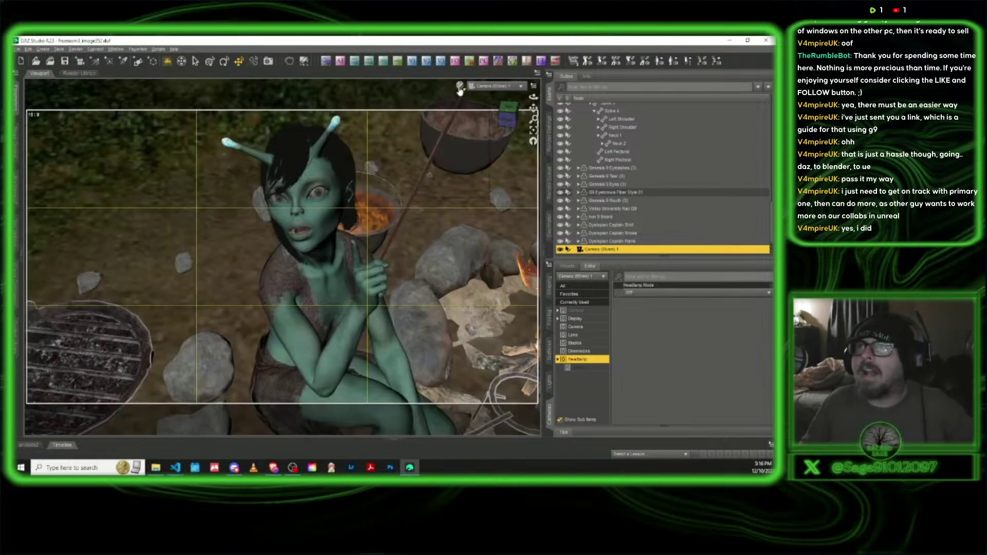
pyautogui.click(459, 86)
pyautogui.click(464, 196)
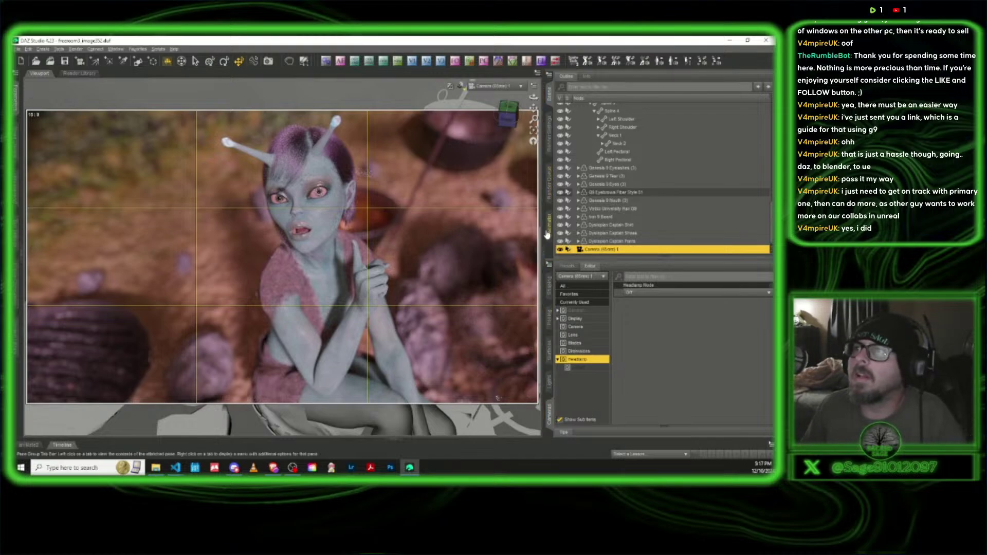
# Try a different Dome Rotation in the environment render settings while previewing the shot in NVIDIA Iray
pyautogui.click(549, 135)
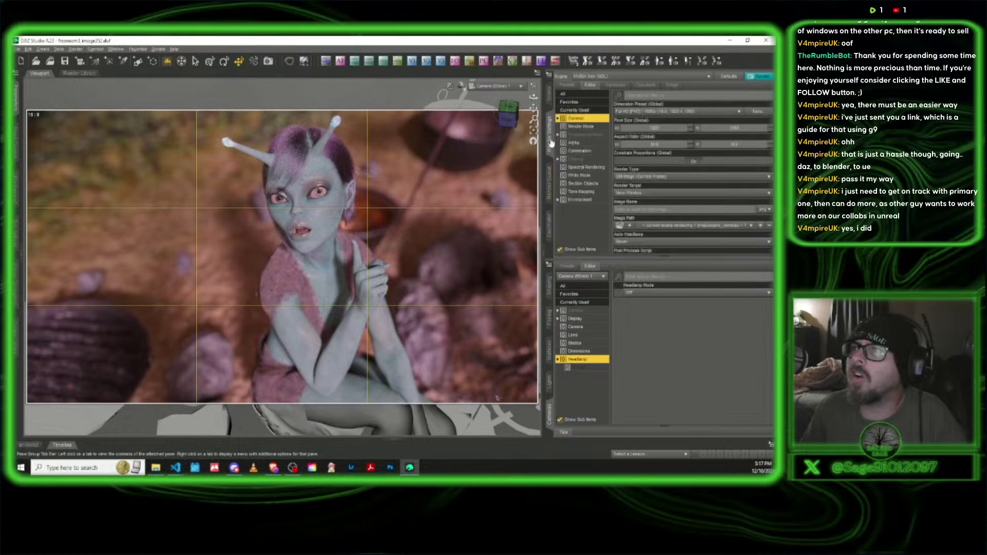
pyautogui.click(579, 201)
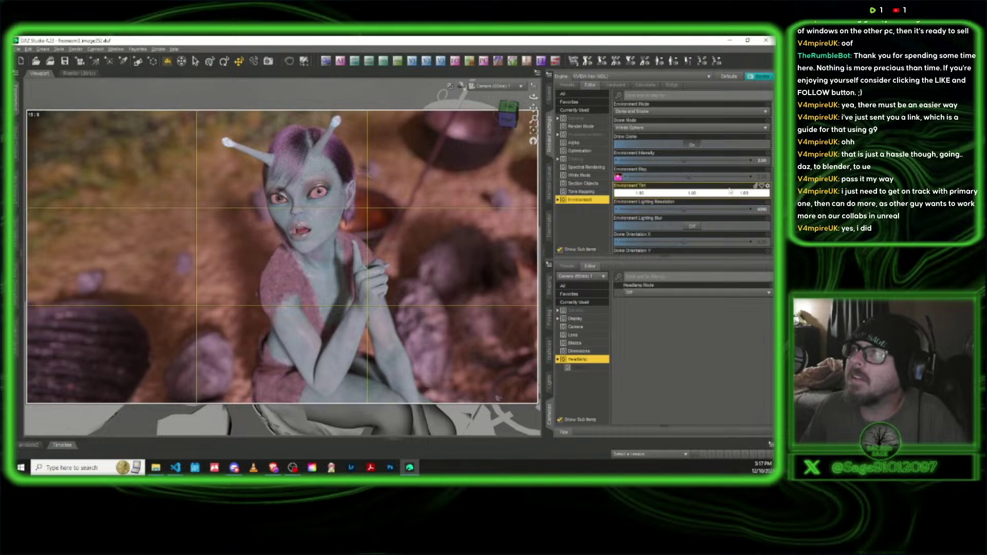
pyautogui.scroll(-3, 757, 210)
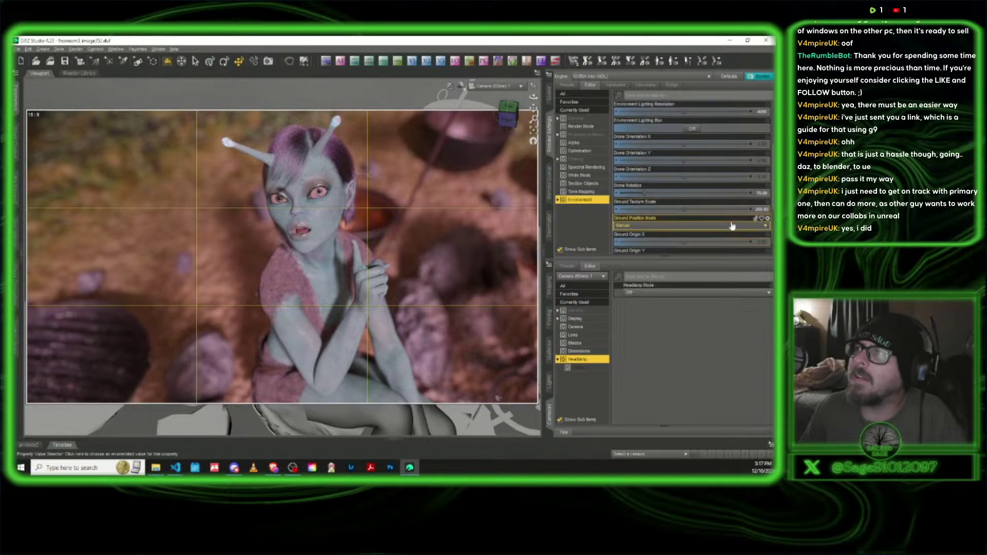
pyautogui.doubleClick(761, 194)
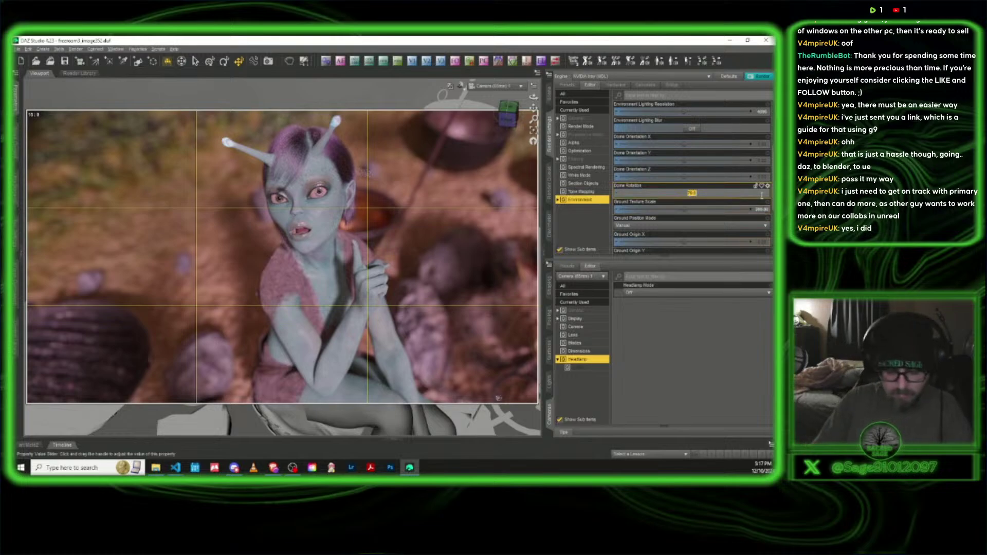
pyautogui.press('Return')
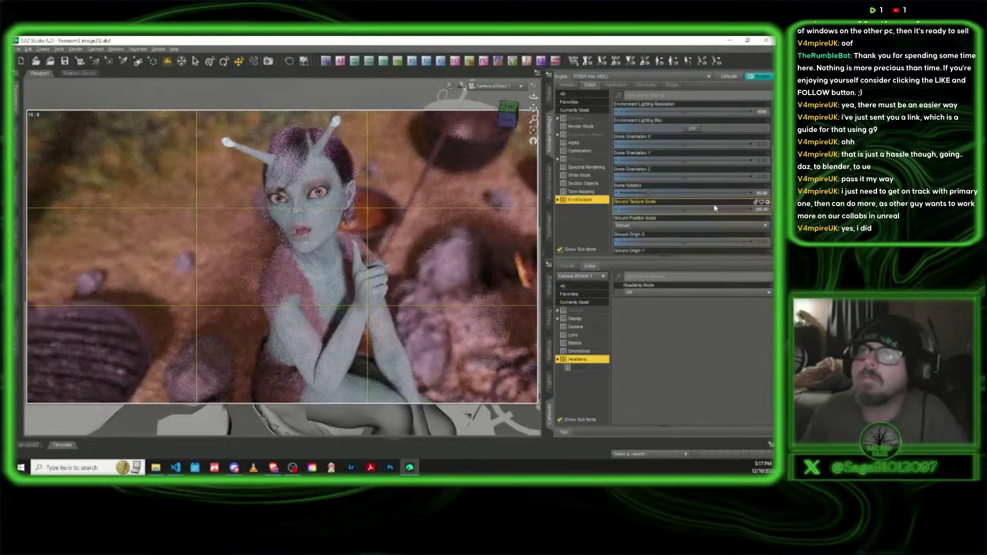
# Return the viewport to Texture Shaded and set the environment's Dome Rotation to 70
pyautogui.click(462, 89)
pyautogui.click(487, 162)
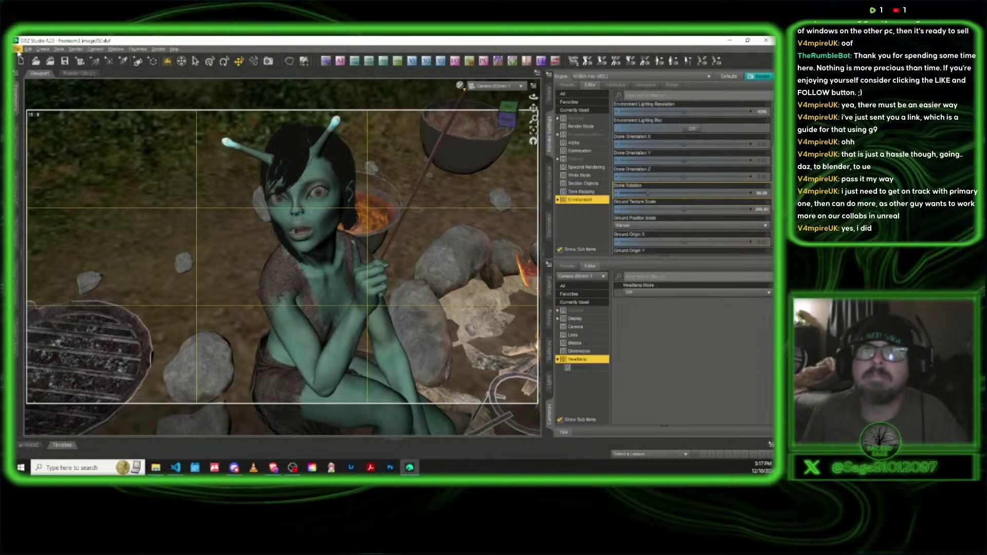
pyautogui.click(761, 193)
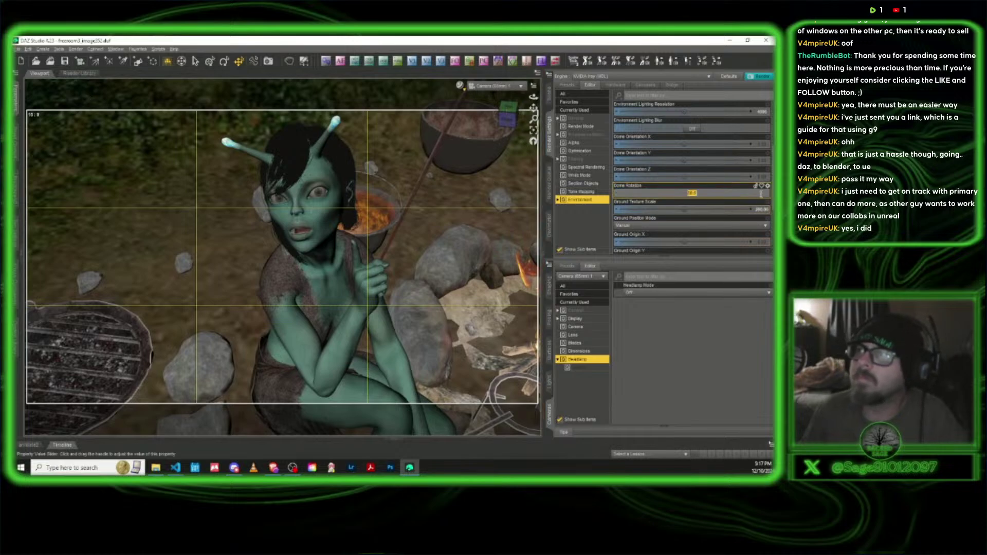
pyautogui.write('70')
pyautogui.press('Return')
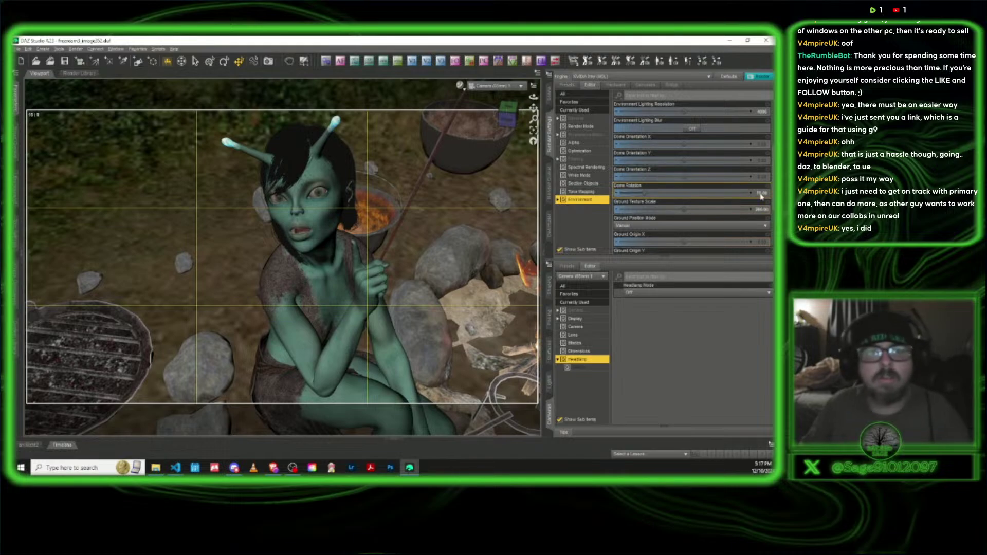
# Save the scene as a new file in the same folder, changing the image number in its name to 353
pyautogui.click(18, 49)
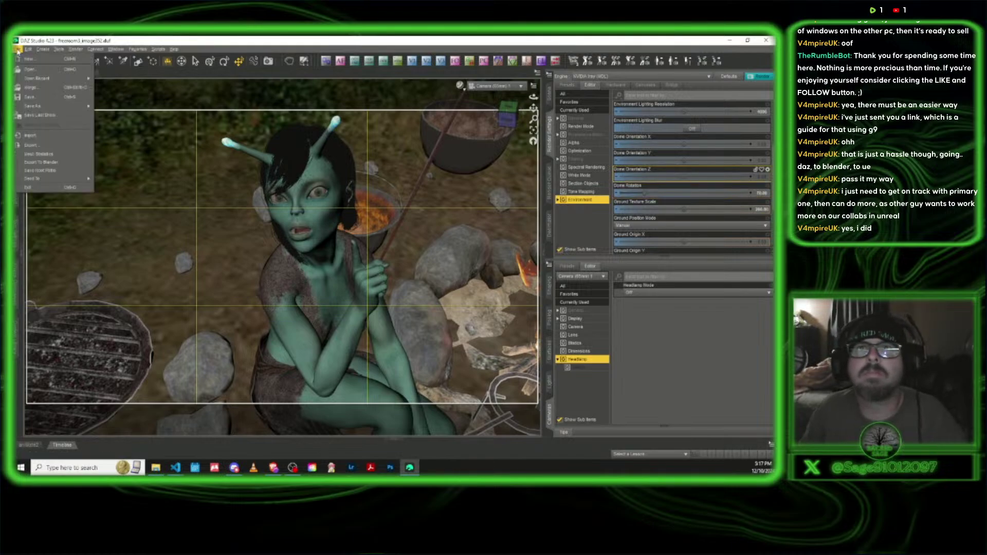
pyautogui.moveTo(46, 106)
pyautogui.click(114, 113)
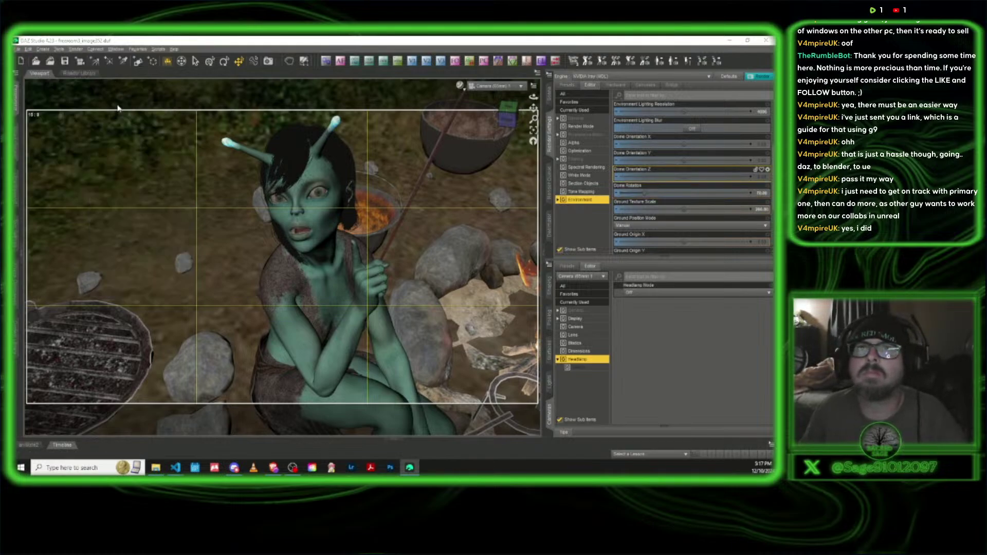
pyautogui.moveTo(768, 102); pyautogui.dragTo(756, 387)
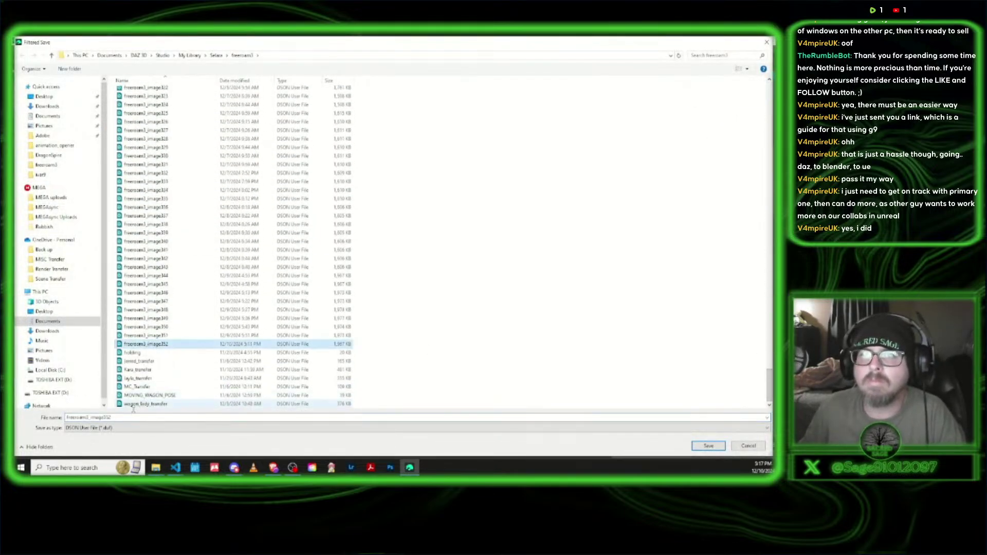
pyautogui.click(147, 344)
pyautogui.click(126, 417)
pyautogui.press('BackSpace')
pyautogui.write('3')
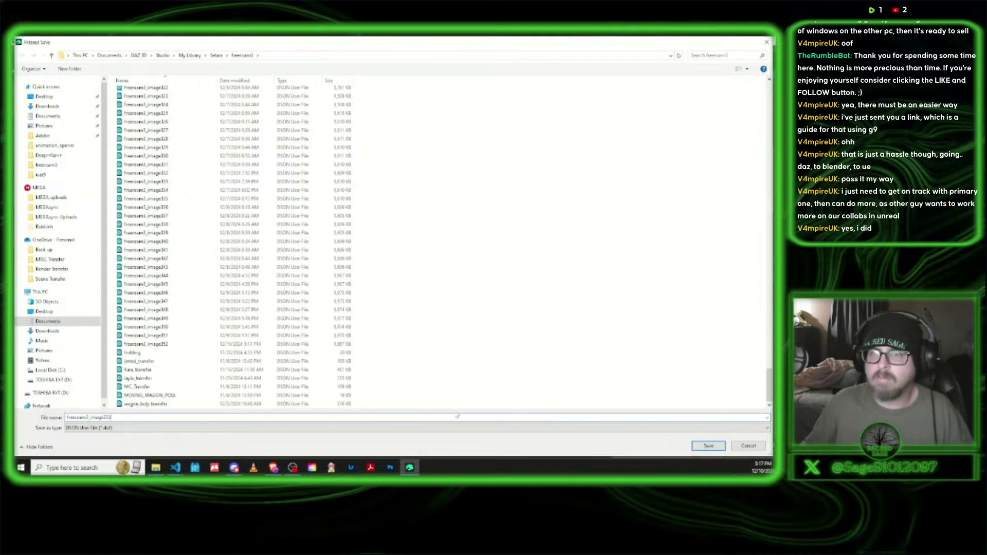
pyautogui.click(708, 445)
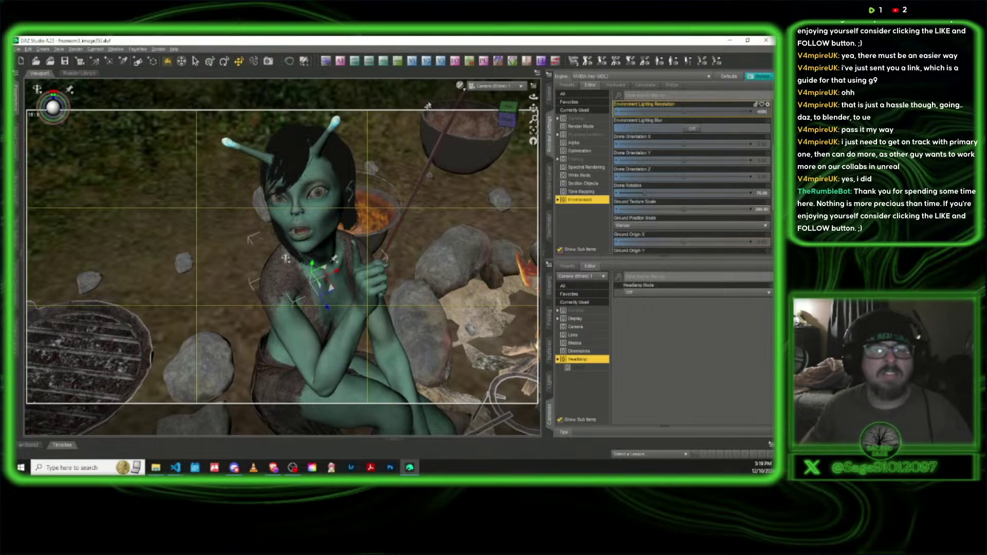
# Select the seated woman and show the content library's poses sorted by function
pyautogui.click(496, 86)
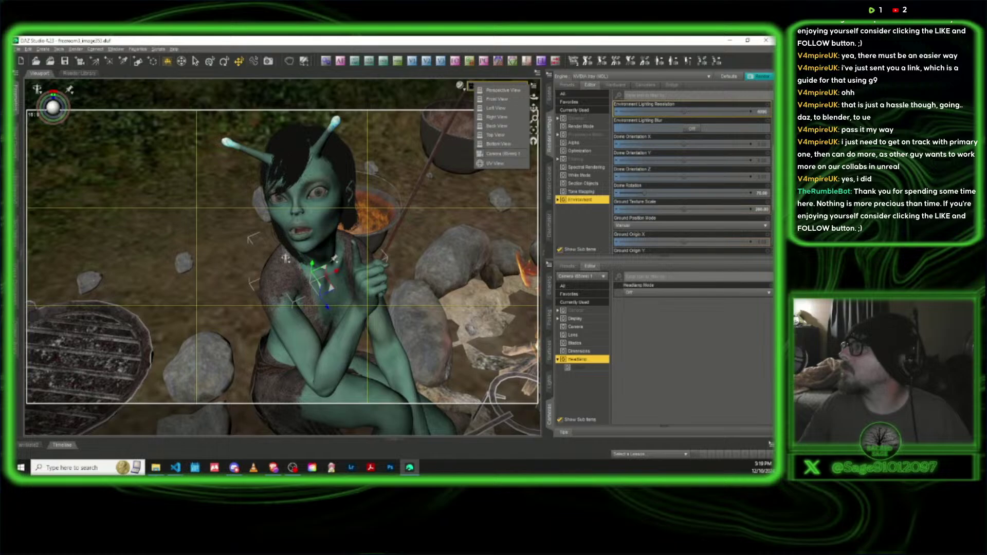
pyautogui.click(473, 82)
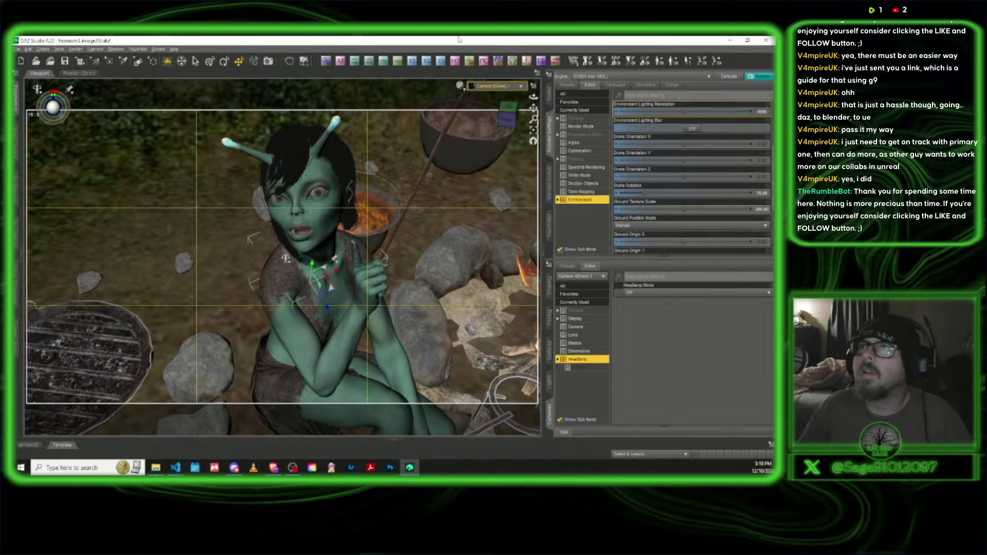
pyautogui.click(375, 348)
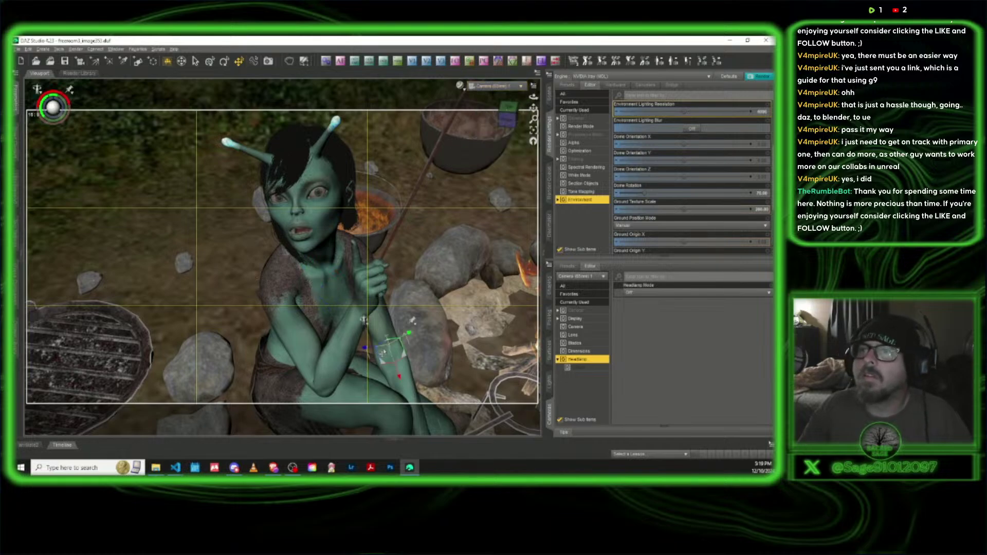
pyautogui.click(15, 103)
pyautogui.click(267, 183)
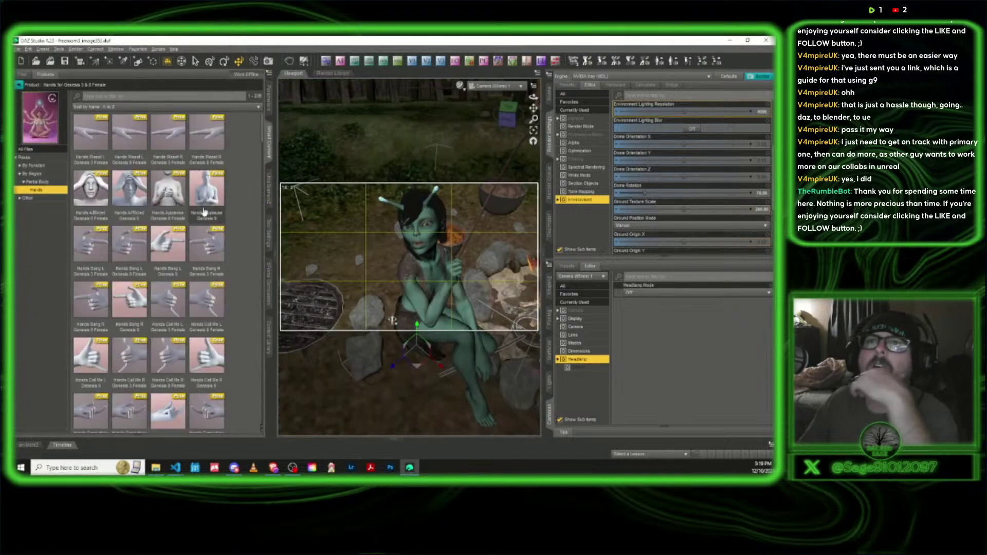
pyautogui.click(45, 74)
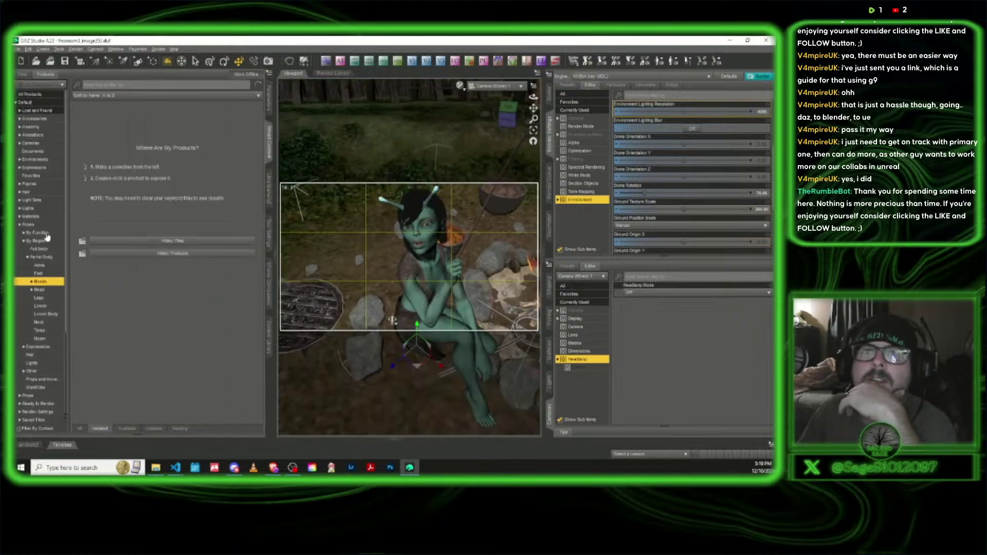
pyautogui.scroll(-2, 48, 234)
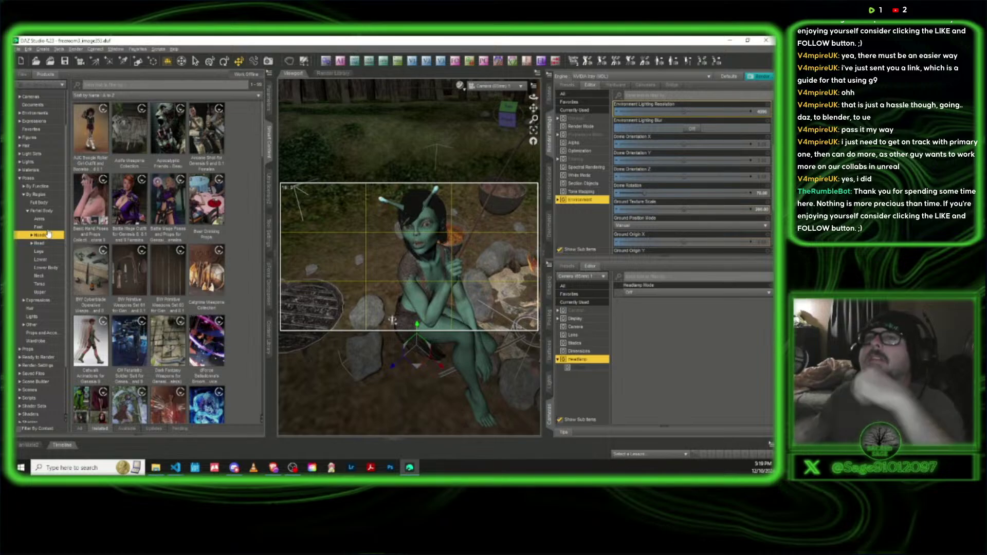
pyautogui.click(30, 187)
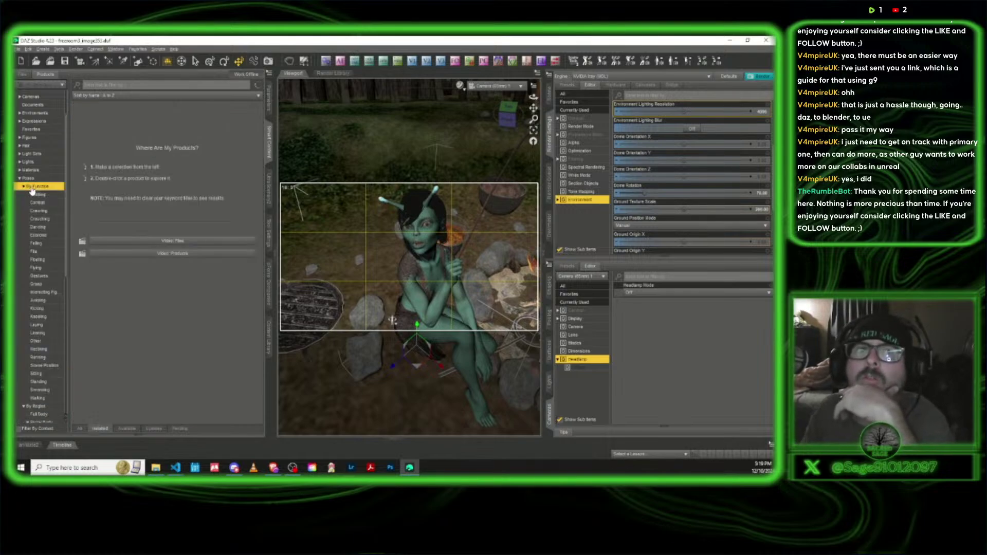
# Open Easier Pose Creation 1 for Genesis 9 and apply its 02 Standing Open Arms pose to the woman
pyautogui.scroll(-5, 138, 300)
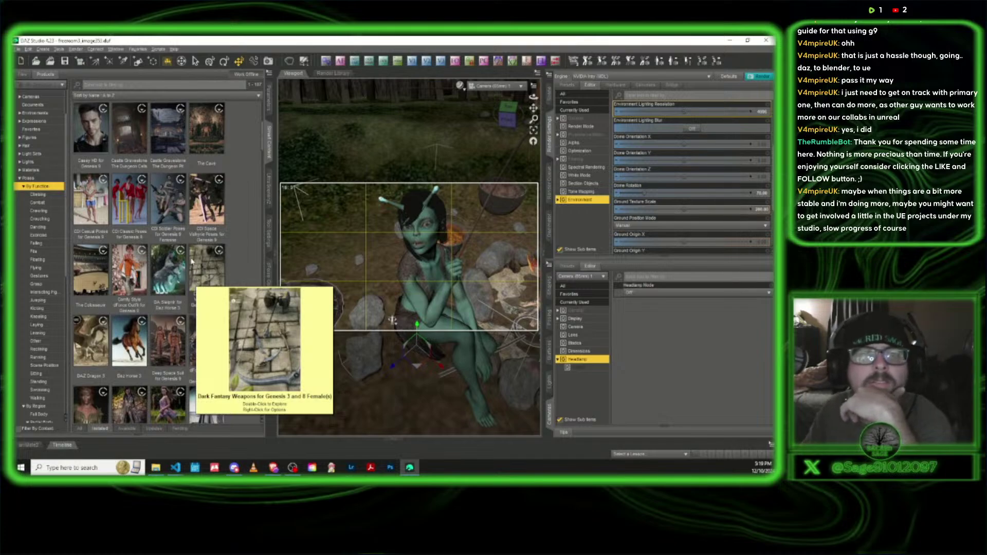
pyautogui.moveTo(169, 271)
pyautogui.moveTo(137, 363)
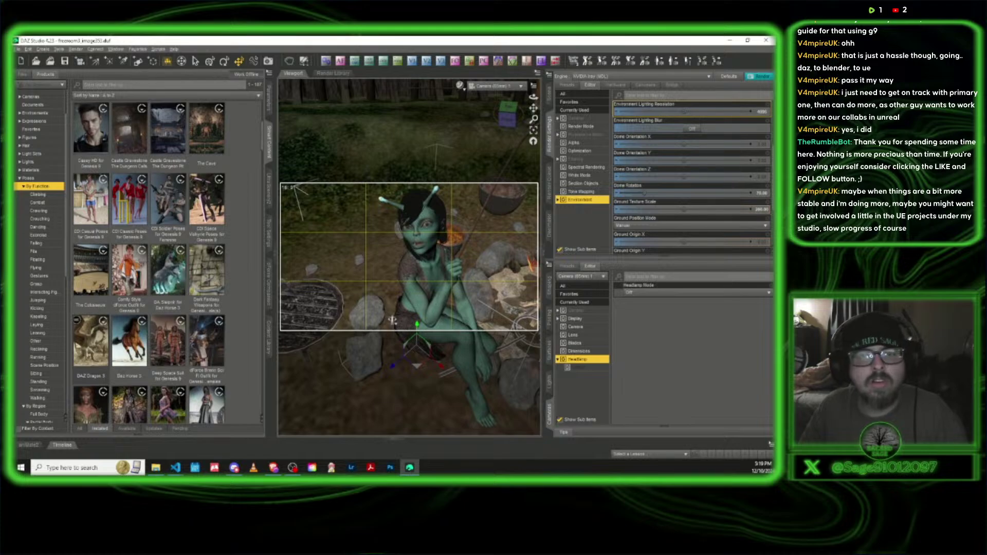
pyautogui.scroll(-3, 205, 229)
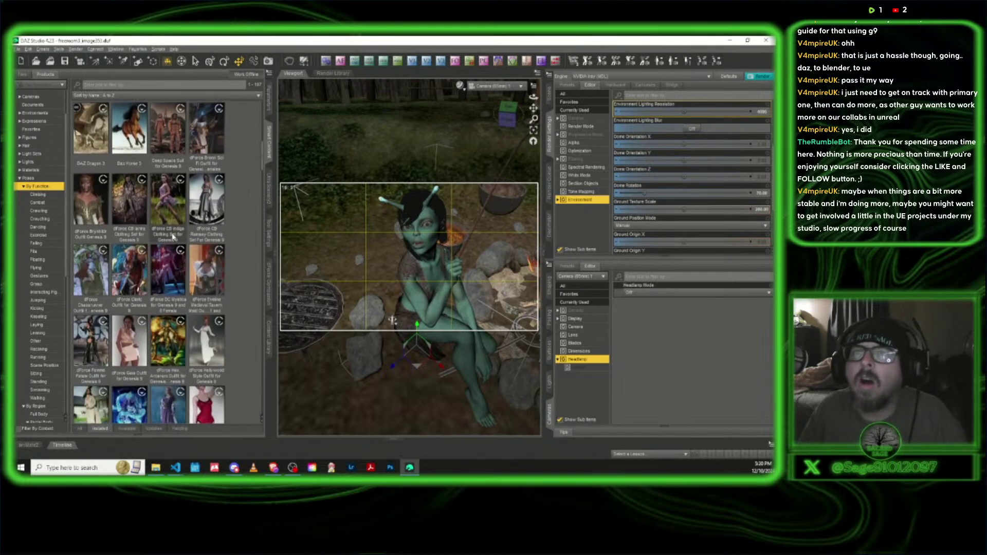
pyautogui.scroll(-3, 207, 257)
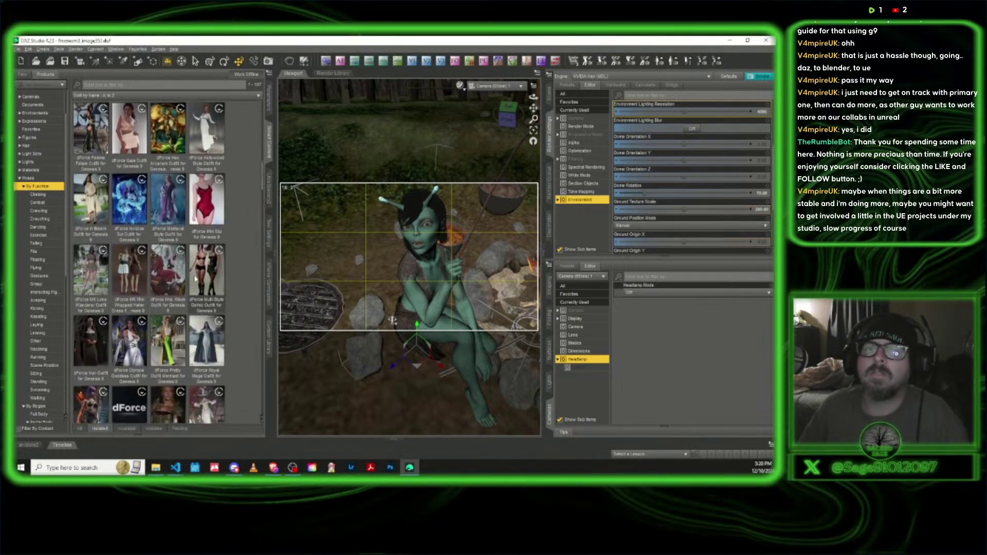
pyautogui.scroll(-2, 207, 267)
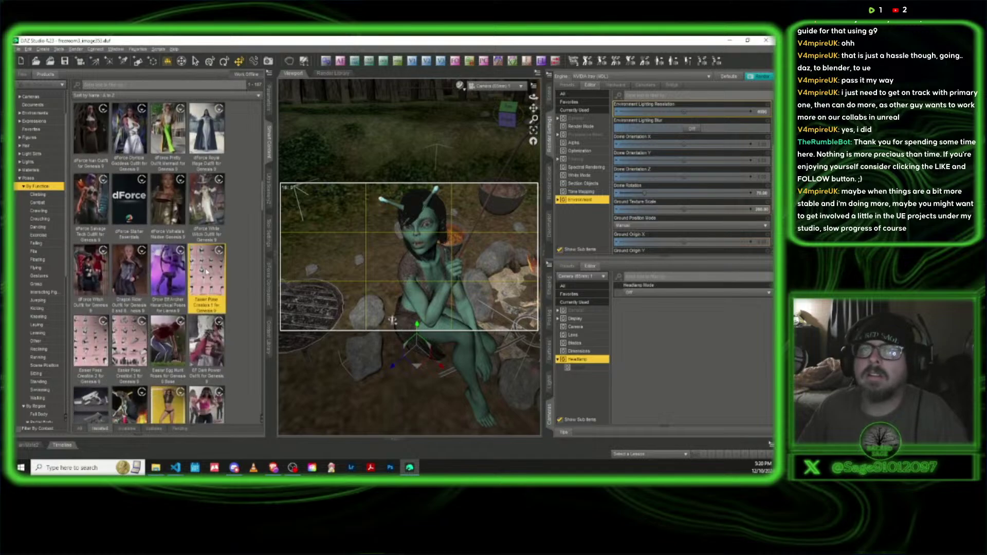
pyautogui.doubleClick(205, 271)
pyautogui.moveTo(194, 246)
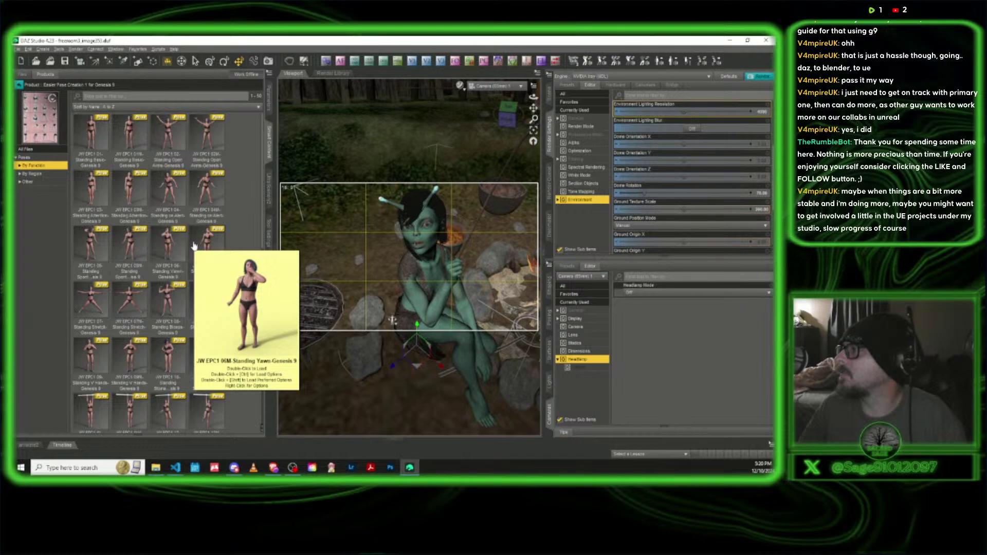
pyautogui.doubleClick(172, 145)
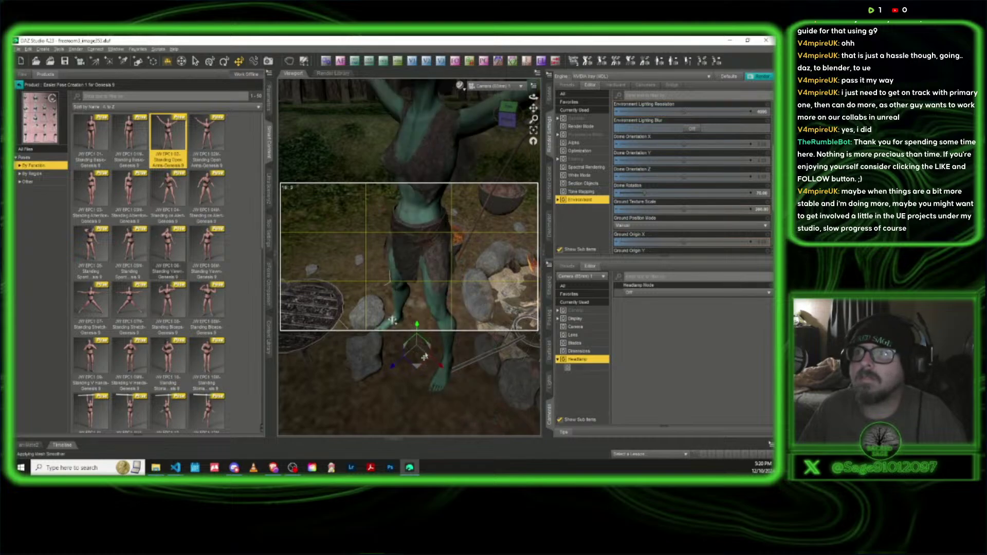
# Switch the viewport to Perspective View and delete the closer shot's camera from the scene
pyautogui.click(492, 87)
pyautogui.click(489, 90)
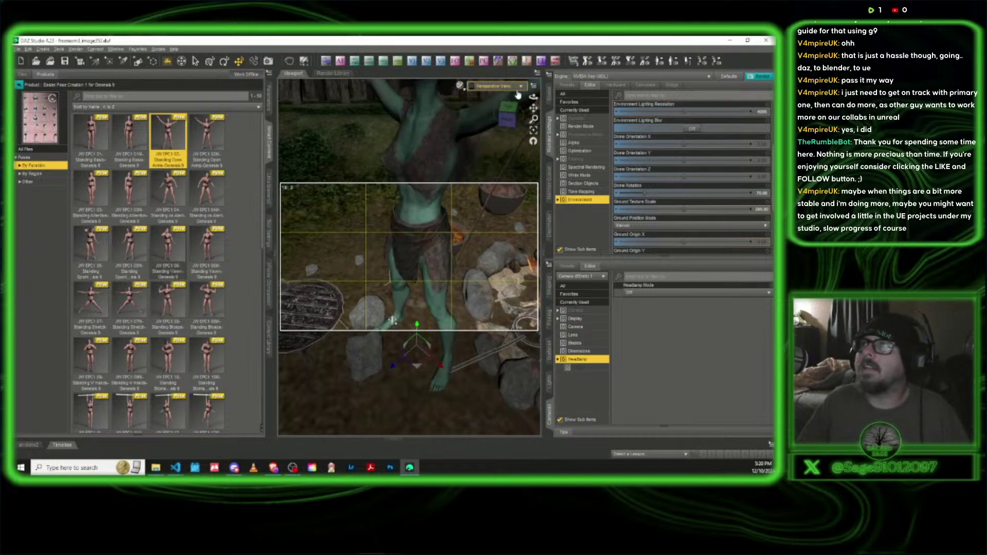
pyautogui.click(549, 94)
pyautogui.scroll(-5, 611, 215)
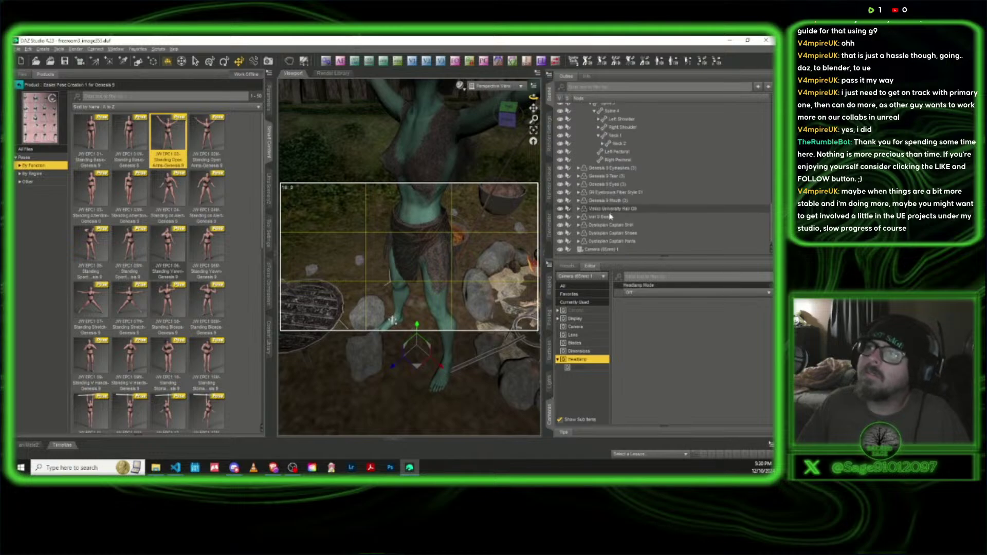
pyautogui.click(606, 249)
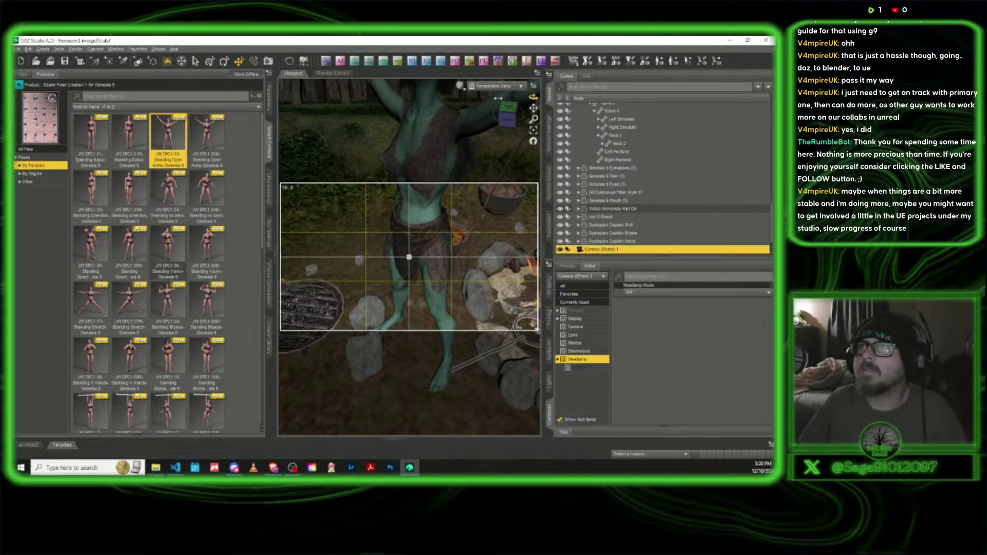
# Rotate the whole standing woman to face the viewer and move her toward the foreground beside the campfire
pyautogui.click(508, 122)
pyautogui.moveTo(507, 122); pyautogui.dragTo(438, 220)
pyautogui.click(380, 221)
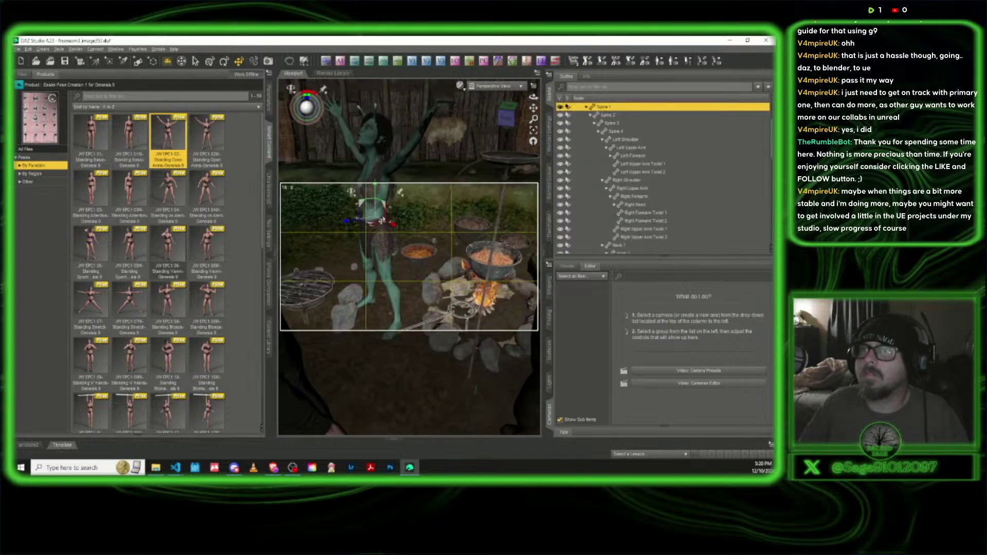
pyautogui.click(226, 61)
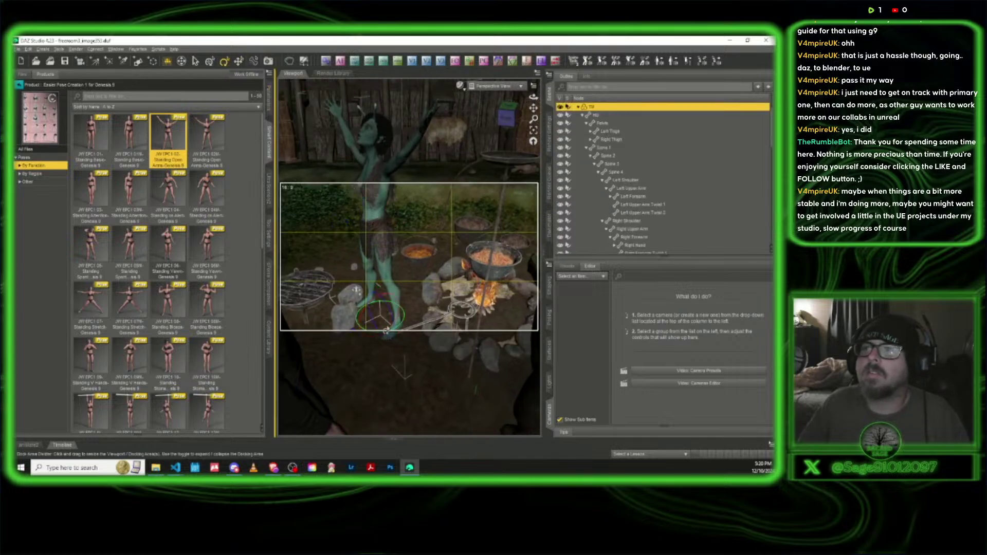
pyautogui.moveTo(360, 333); pyautogui.dragTo(370, 334)
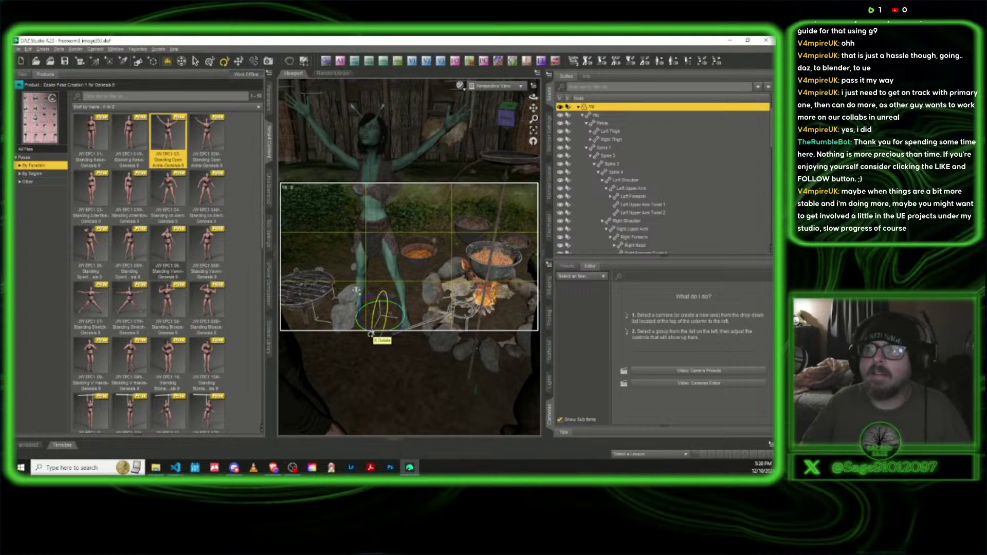
pyautogui.click(238, 61)
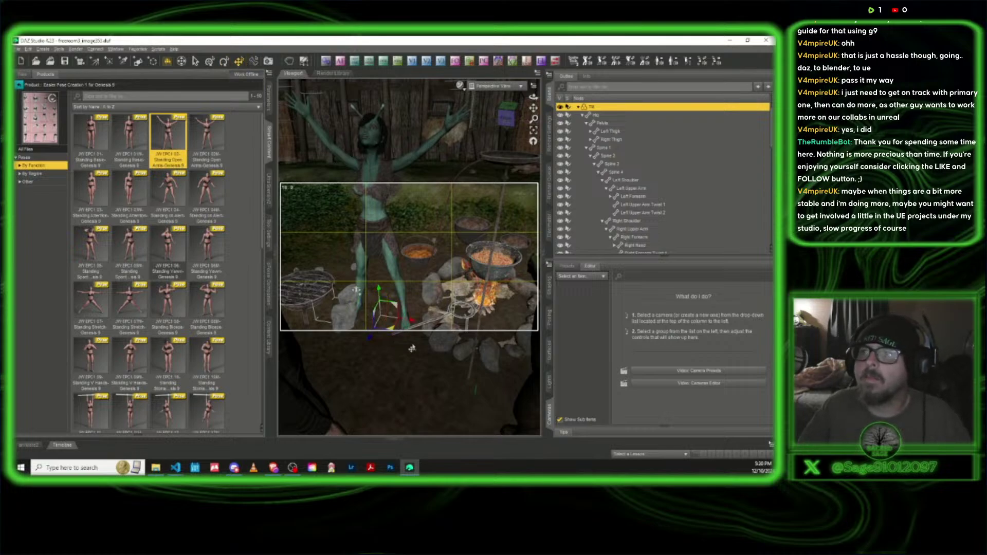
pyautogui.moveTo(392, 333); pyautogui.dragTo(425, 402)
# Collapse the bone hierarchies of the green woman and Michael 9 HD in the scene list, with her face framed up close
pyautogui.moveTo(506, 121); pyautogui.dragTo(505, 119)
pyautogui.scroll(7, 505, 120)
pyautogui.moveTo(426, 185); pyautogui.dragTo(421, 286, button='middle')
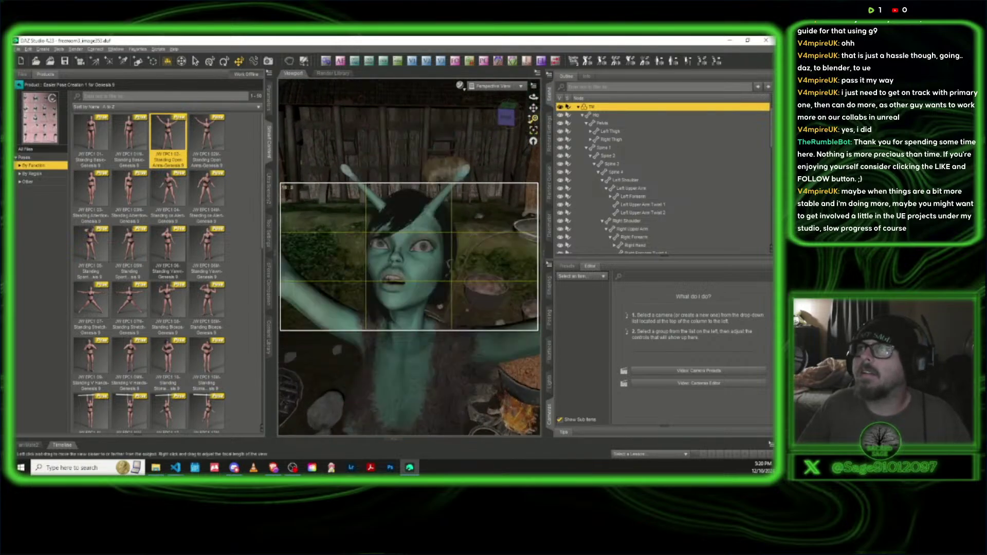
pyautogui.click(582, 116)
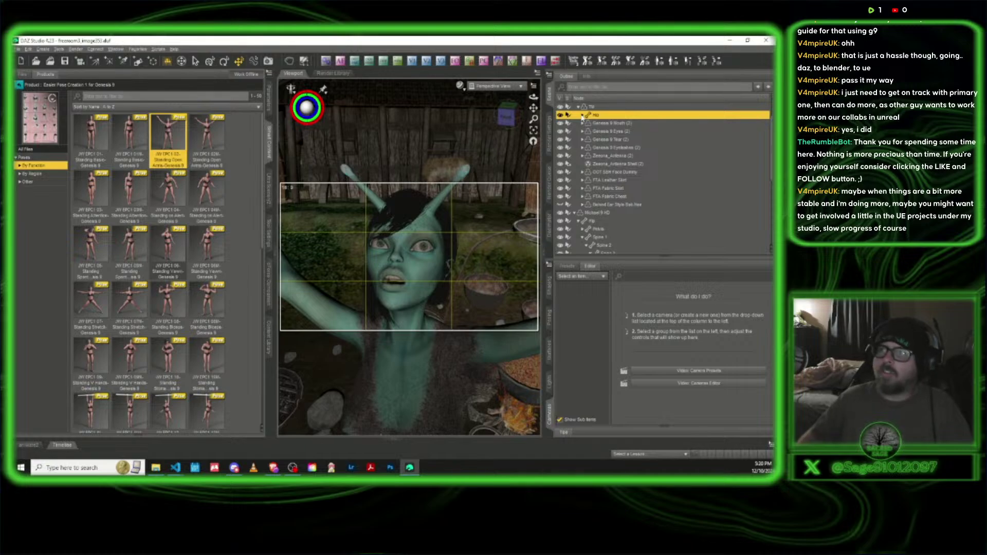
pyautogui.click(579, 221)
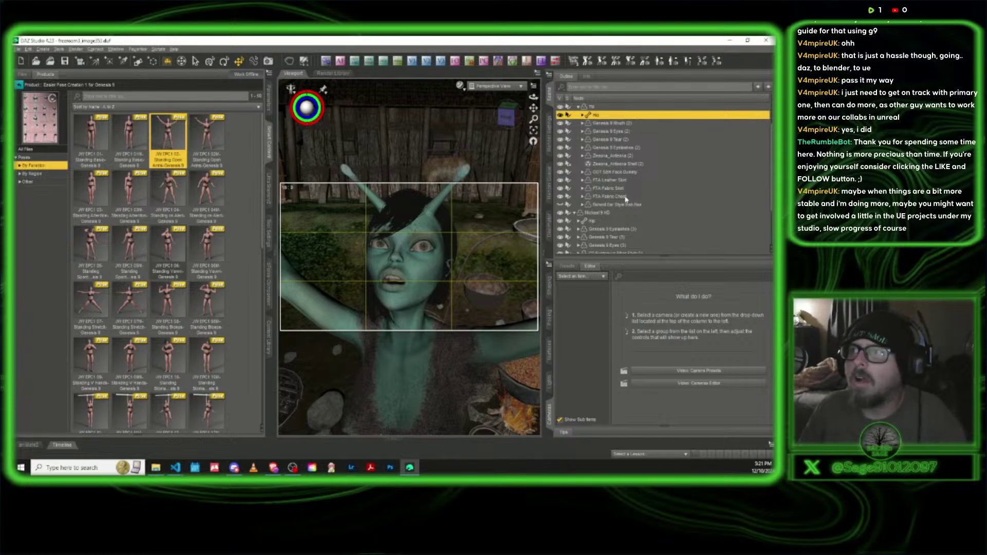
pyautogui.scroll(-2, 625, 199)
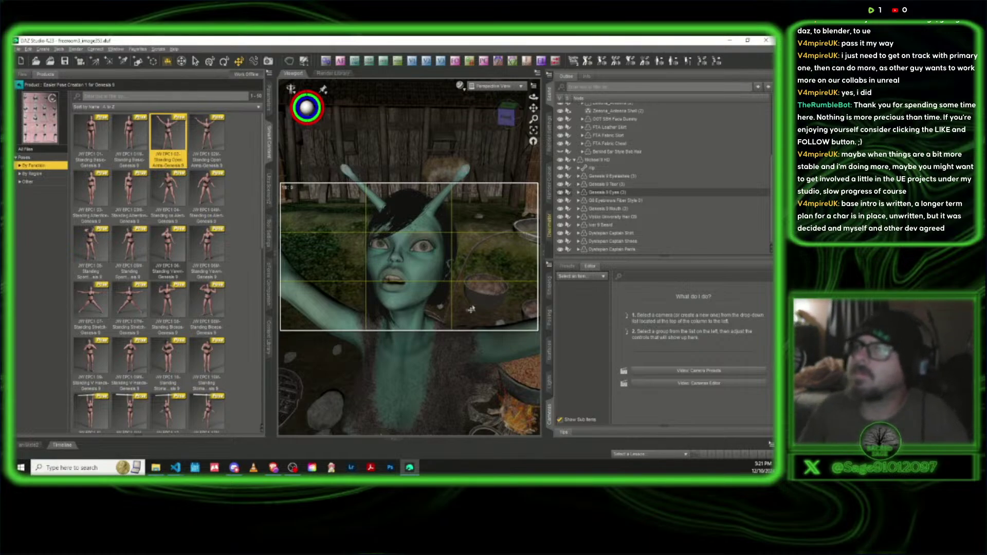
# Show the green woman's currently used pose properties and lower her Scared and Emotions-Explaining expressions
pyautogui.click(421, 270)
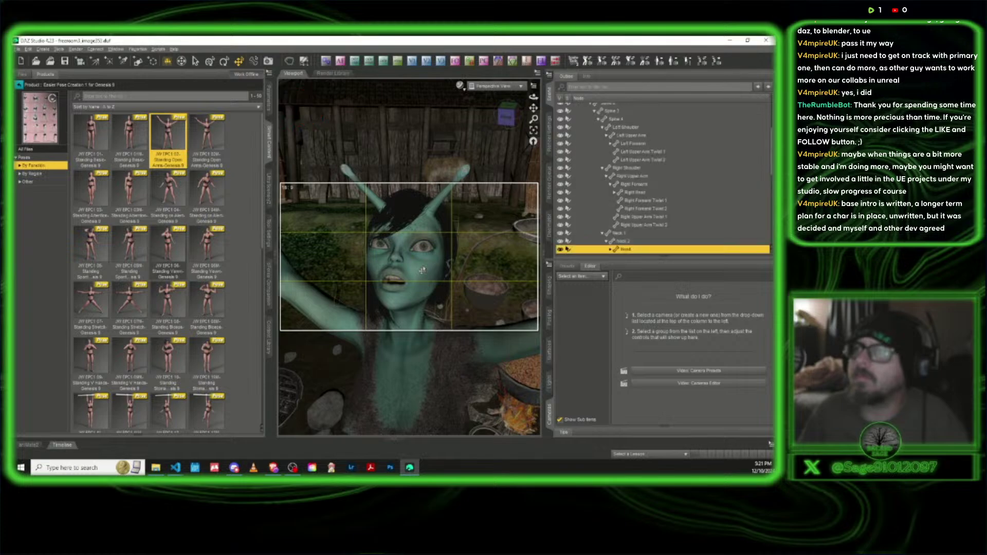
pyautogui.click(548, 318)
pyautogui.click(576, 303)
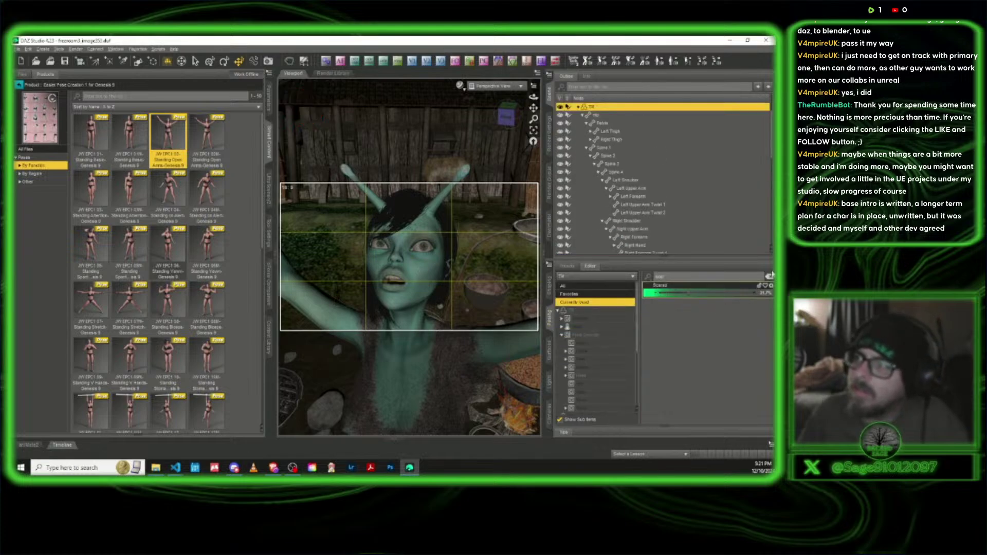
pyautogui.click(770, 276)
pyautogui.scroll(-5, 715, 344)
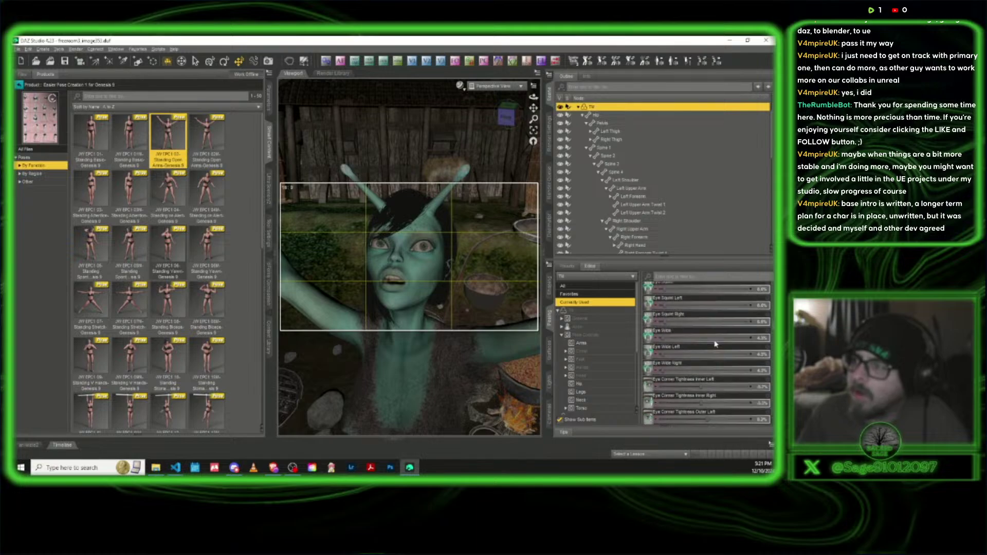
pyautogui.scroll(5, 715, 344)
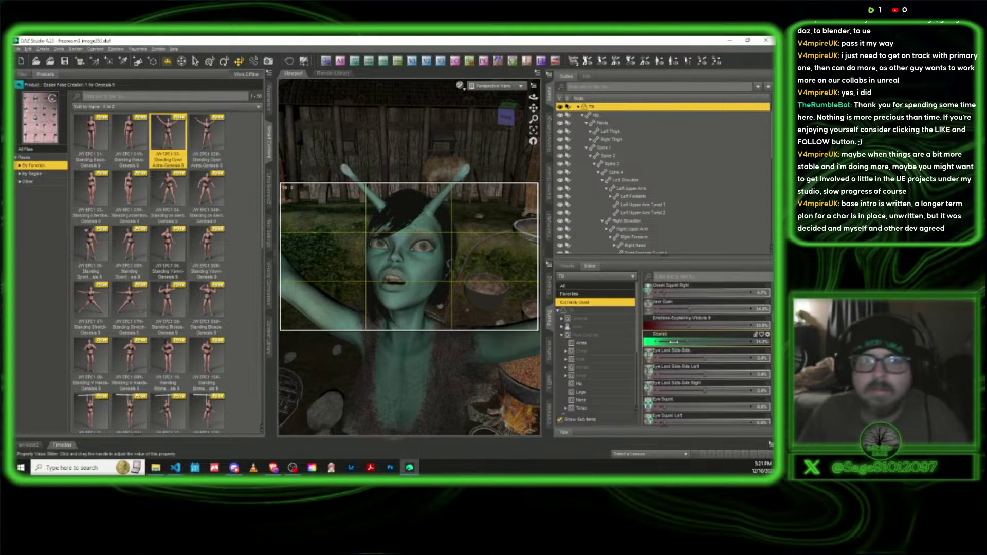
pyautogui.moveTo(673, 341); pyautogui.dragTo(651, 342)
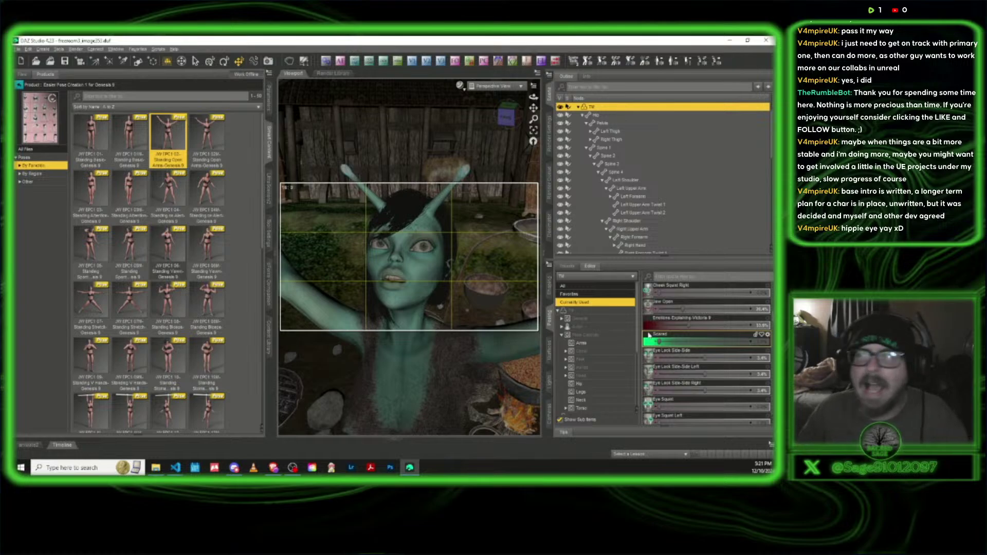
pyautogui.moveTo(661, 324); pyautogui.dragTo(642, 325)
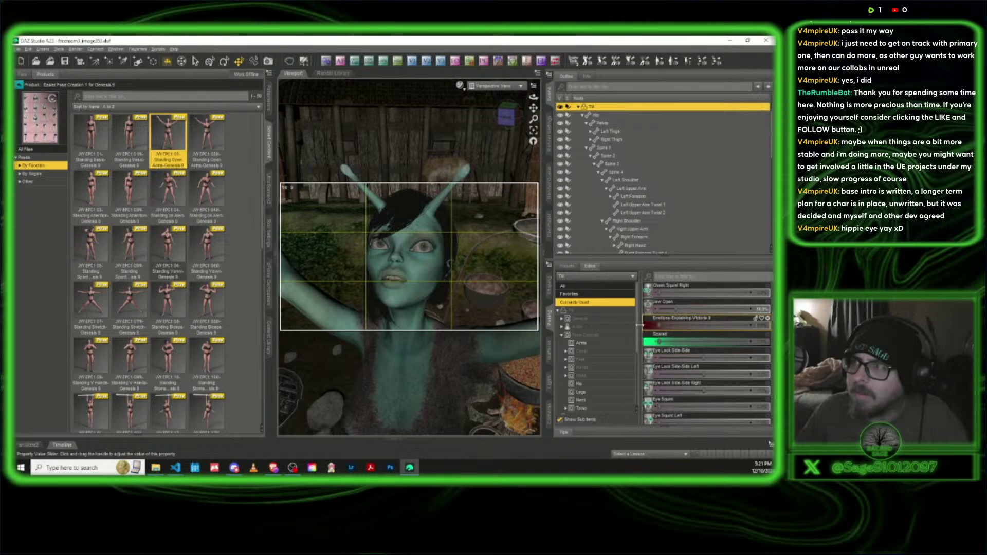
# Filter the woman's Pose Controls for "happy" and raise the So Happy expression to give her an open smile
pyautogui.click(667, 276)
pyautogui.write('happy')
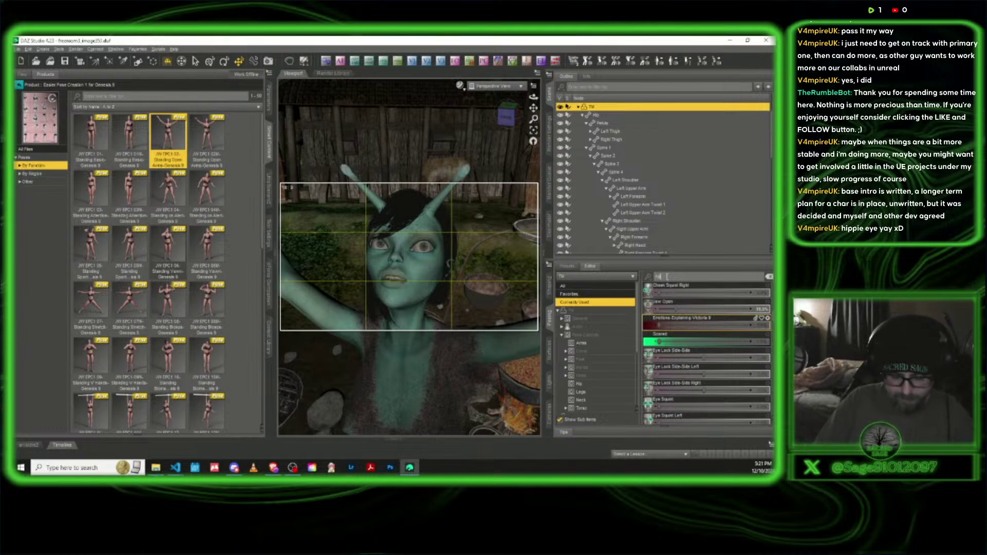
pyautogui.click(595, 336)
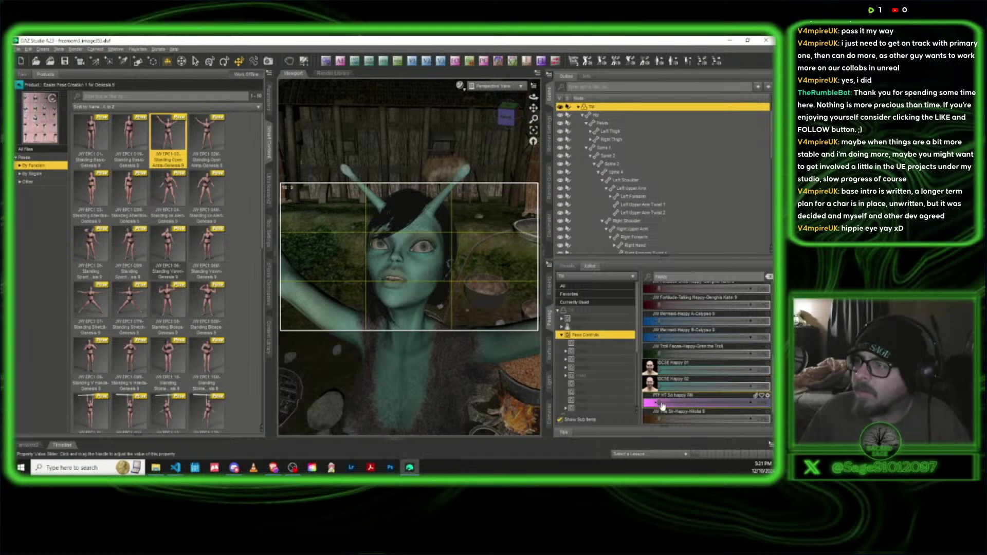
pyautogui.moveTo(689, 400); pyautogui.dragTo(693, 401)
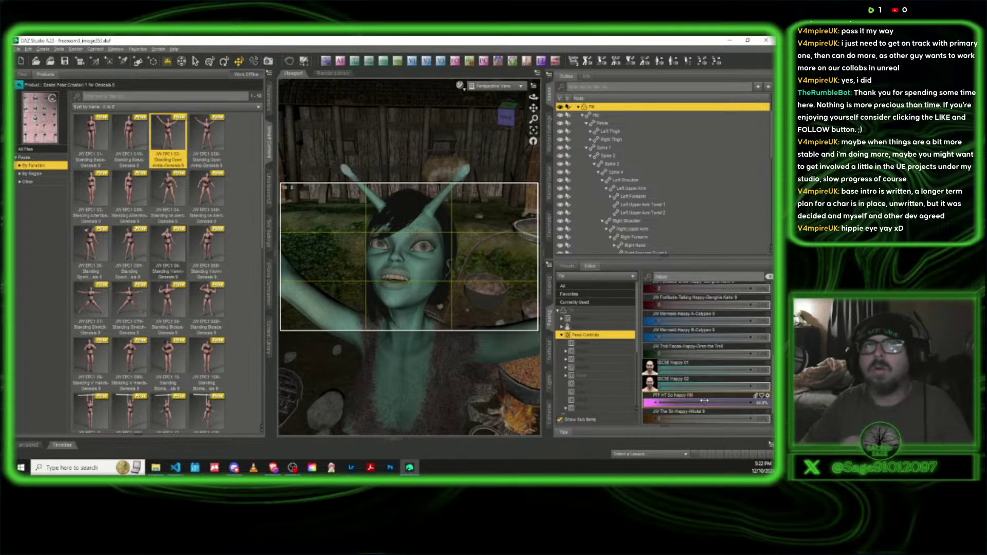
pyautogui.moveTo(704, 401)
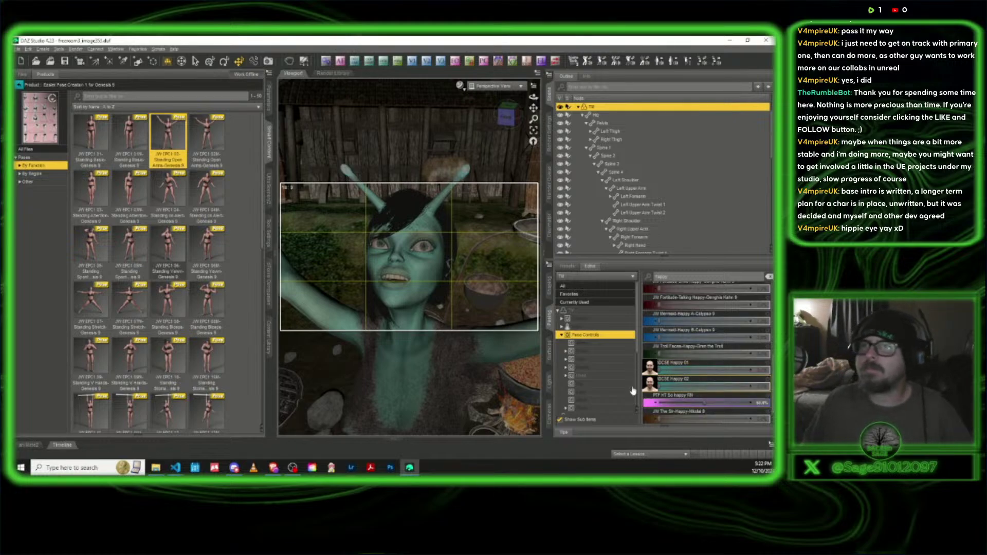
# Enlarge the viewport and frame the open-armed woman between the man in black and the green tribesman
pyautogui.scroll(-6, 421, 242)
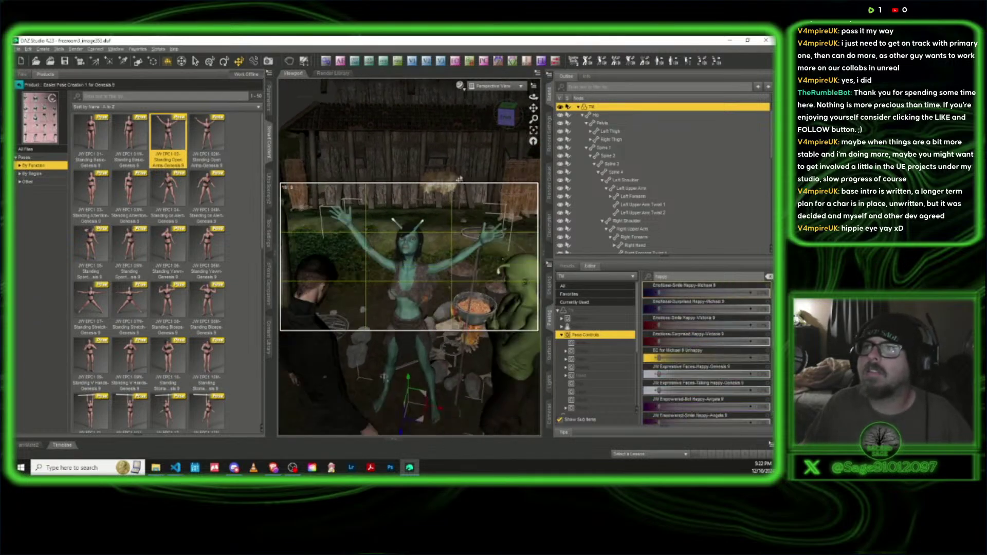
pyautogui.moveTo(511, 116); pyautogui.dragTo(509, 110)
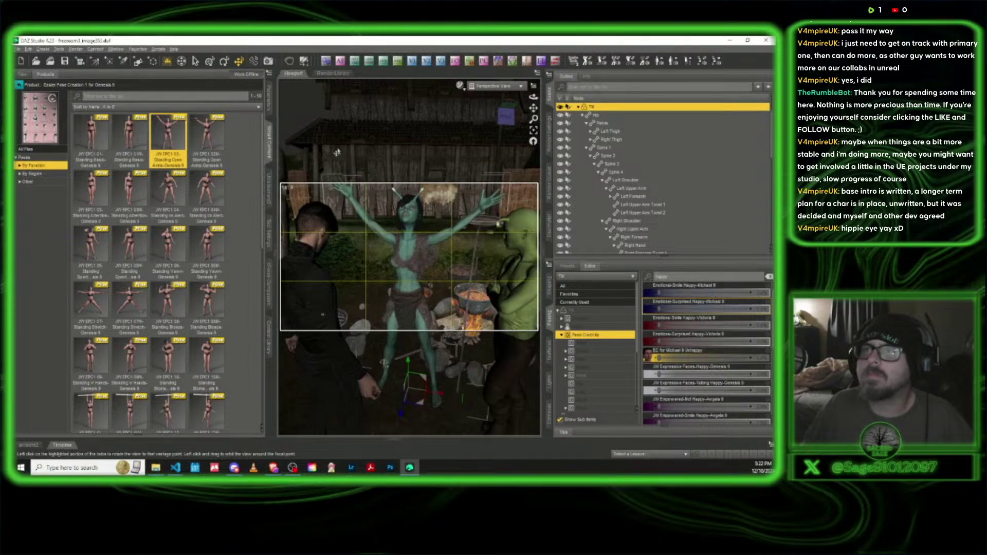
pyautogui.click(268, 149)
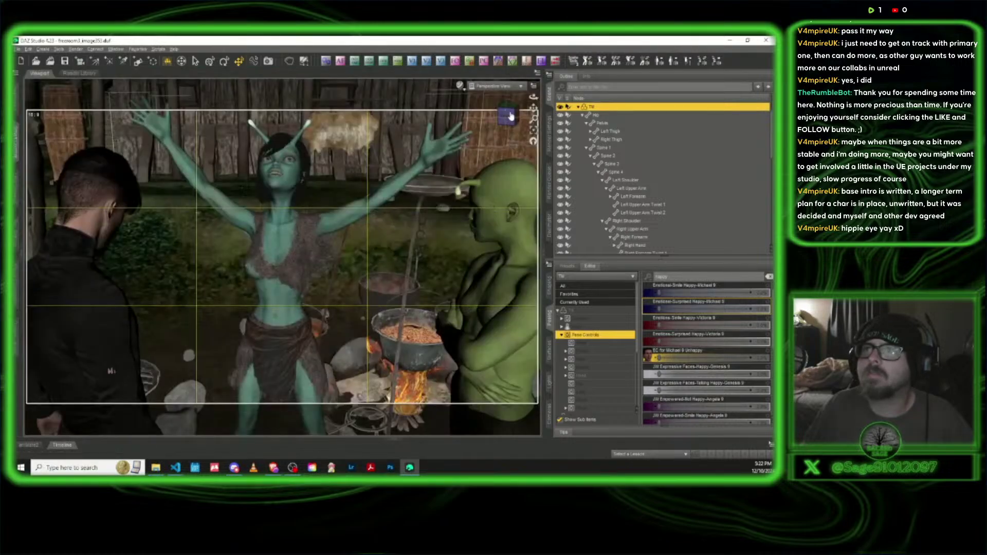
pyautogui.moveTo(508, 118); pyautogui.dragTo(534, 110)
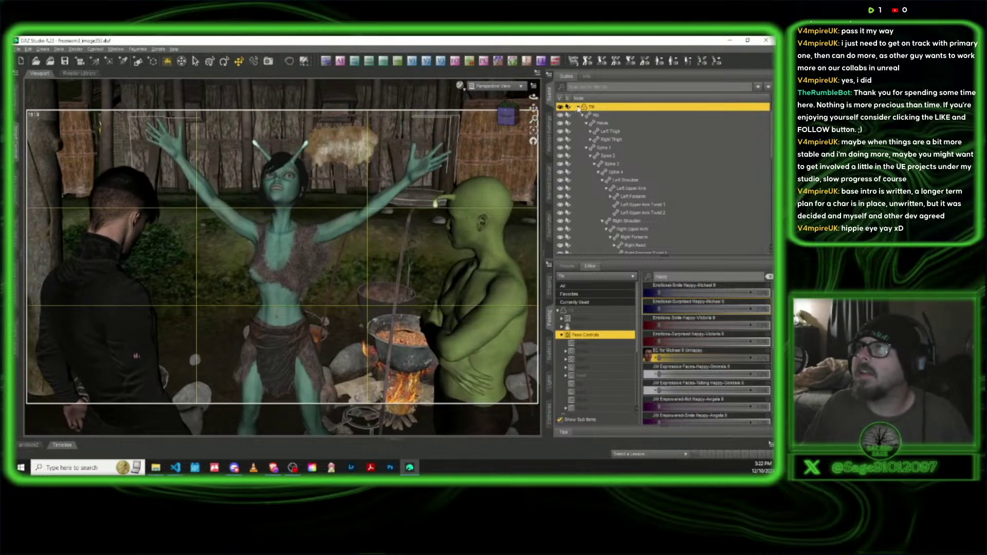
# Run Look at Each Other on the woman and Michael 9 HD with only Figure 1's eyes and head set to 100%
pyautogui.click(578, 107)
pyautogui.click(599, 159)
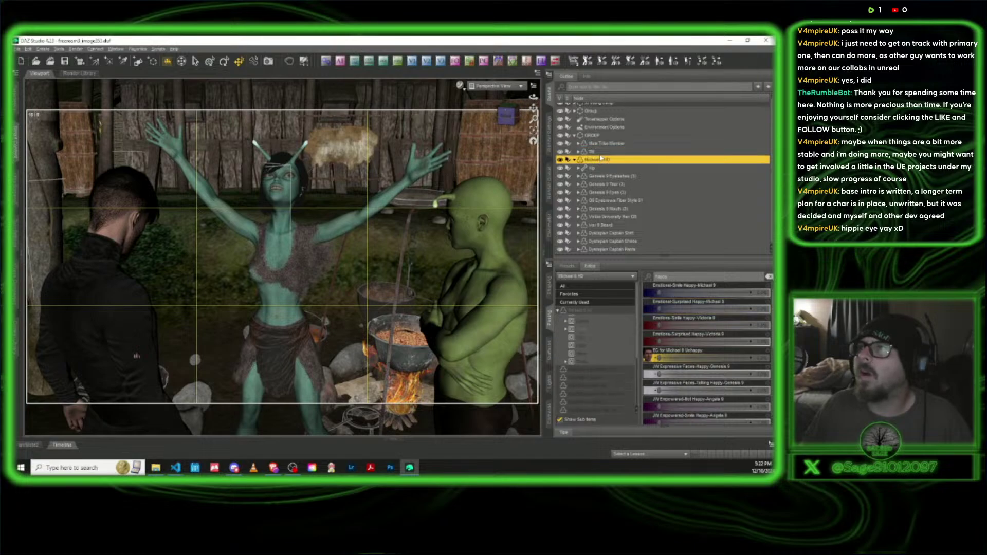
pyautogui.click(159, 49)
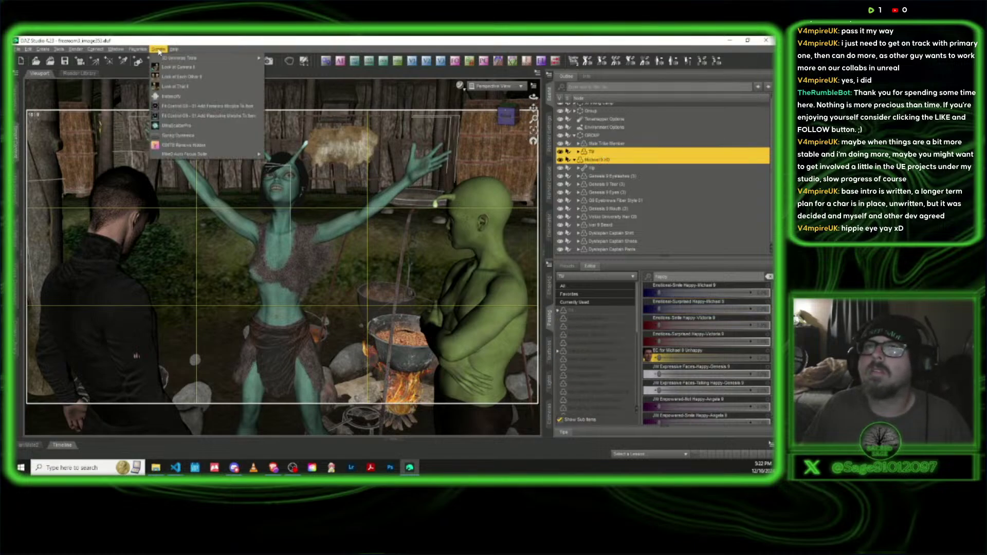
pyautogui.click(177, 77)
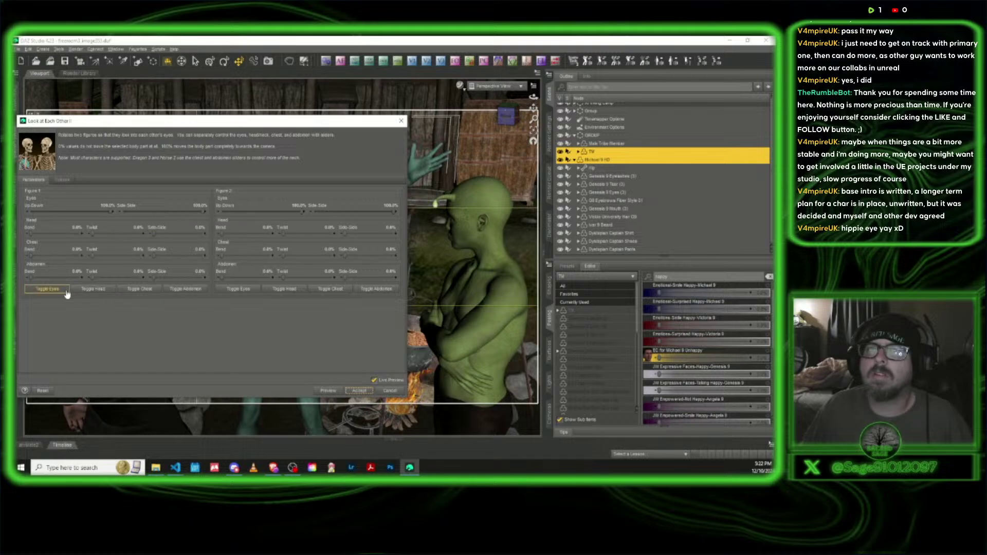
pyautogui.click(99, 290)
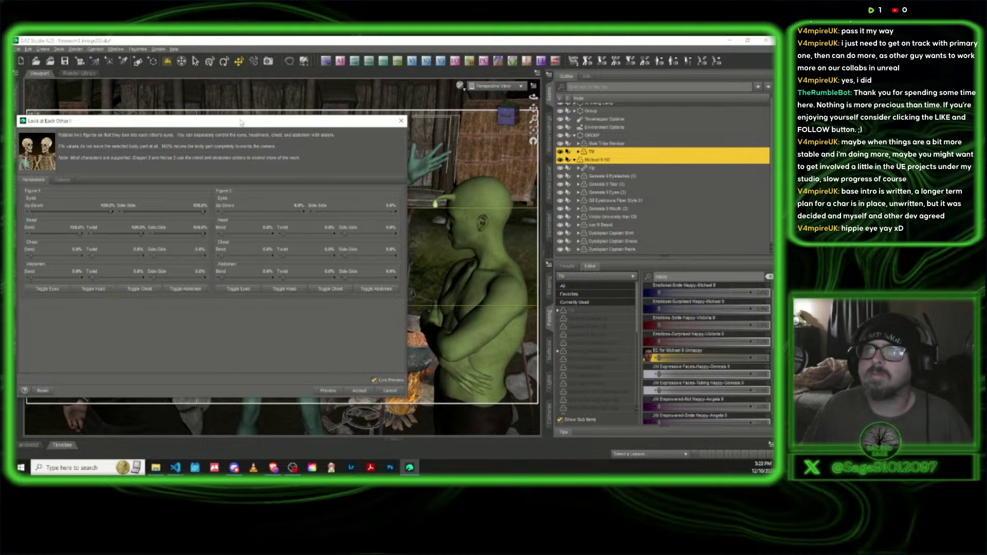
pyautogui.moveTo(241, 121); pyautogui.dragTo(457, 100)
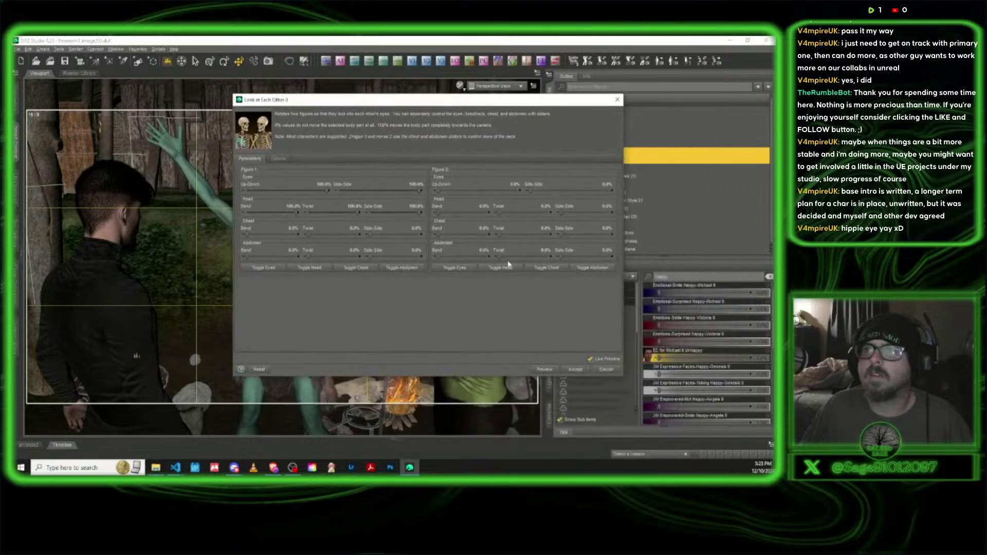
pyautogui.click(581, 371)
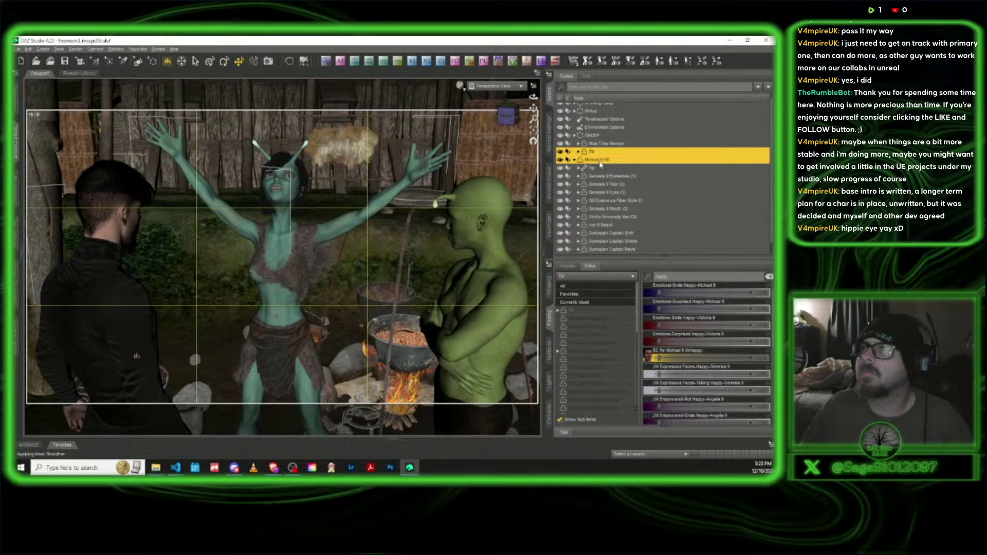
# Select the male tribe member together with the green woman and apply Look at Each Other to them
pyautogui.click(605, 144)
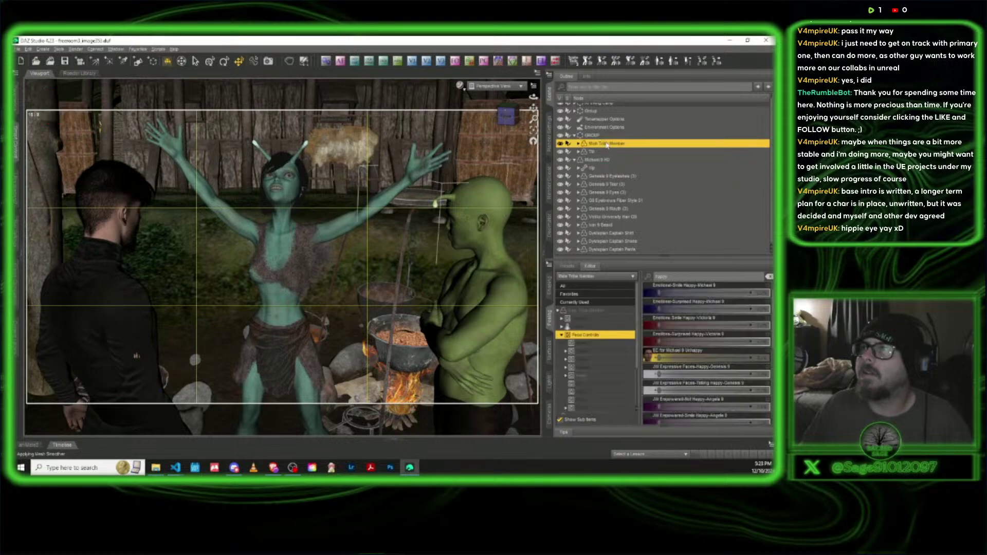
pyautogui.keyDown('ctrl'); pyautogui.click(596, 151); pyautogui.keyUp('ctrl')
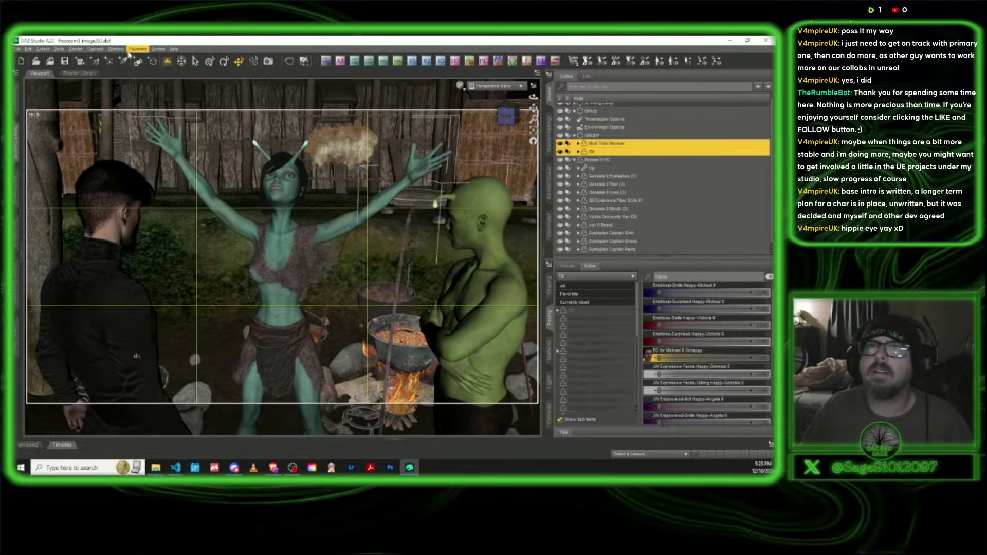
pyautogui.click(158, 49)
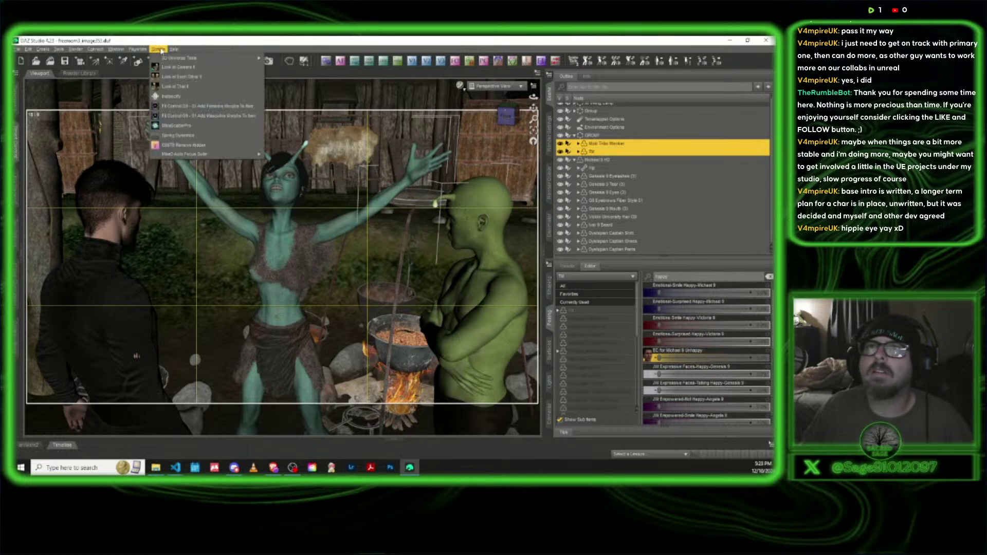
pyautogui.click(179, 78)
pyautogui.click(579, 371)
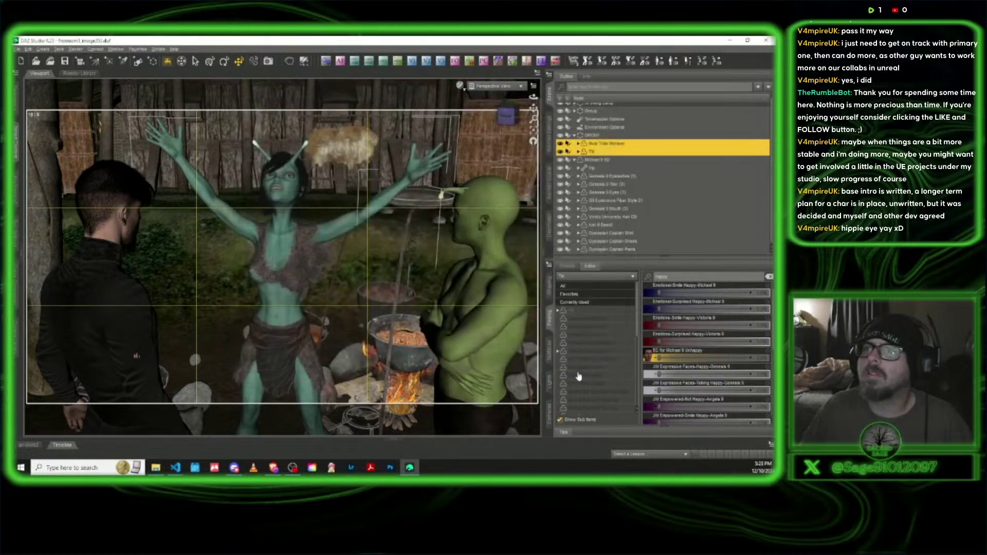
# Replace the existing scene camera with a new one matching the perspective view, and show the scene through it
pyautogui.click(397, 60)
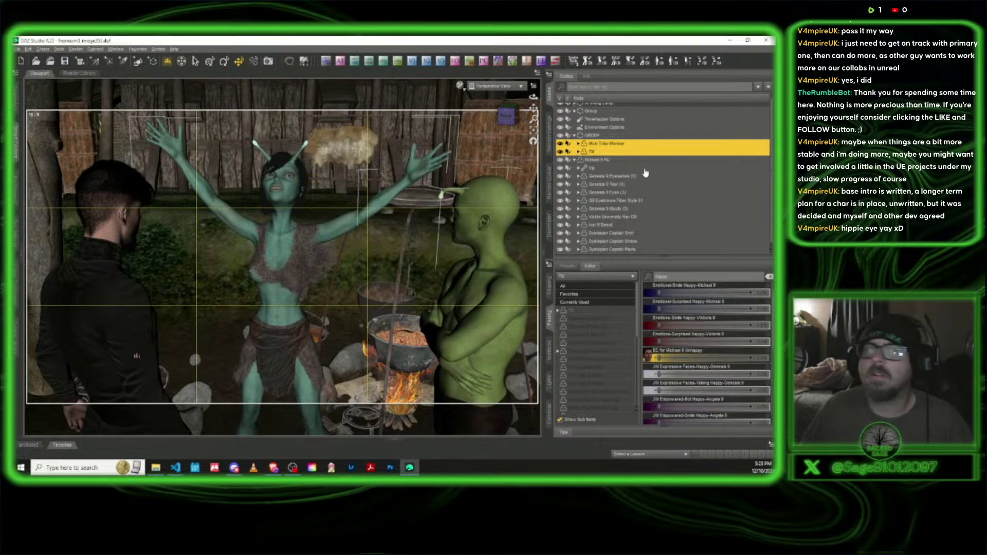
pyautogui.scroll(-1, 627, 170)
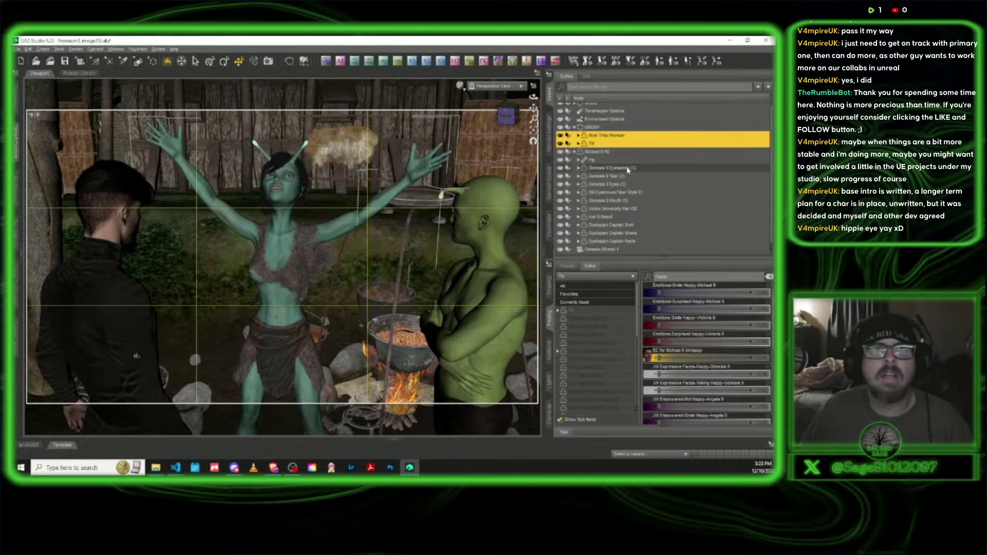
pyautogui.click(611, 250)
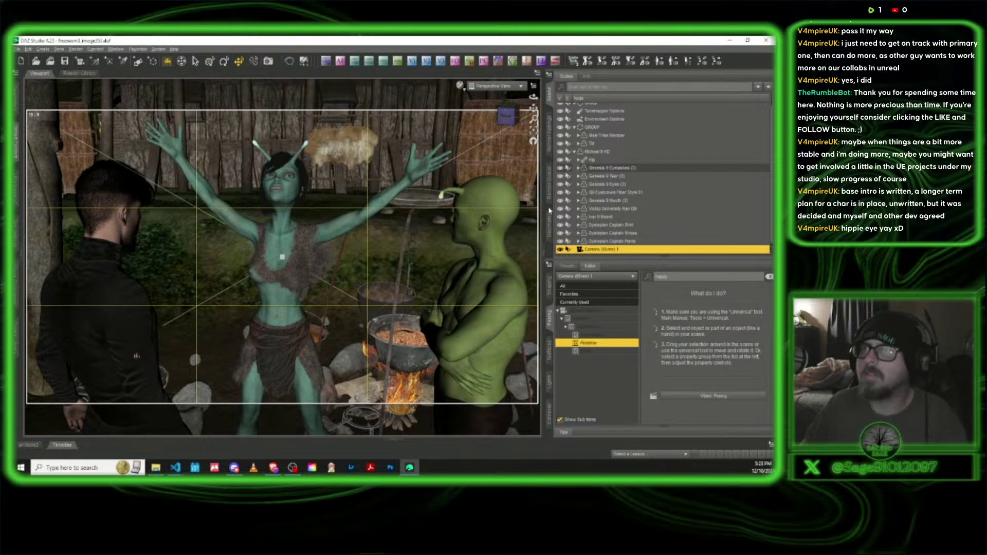
pyautogui.click(471, 87)
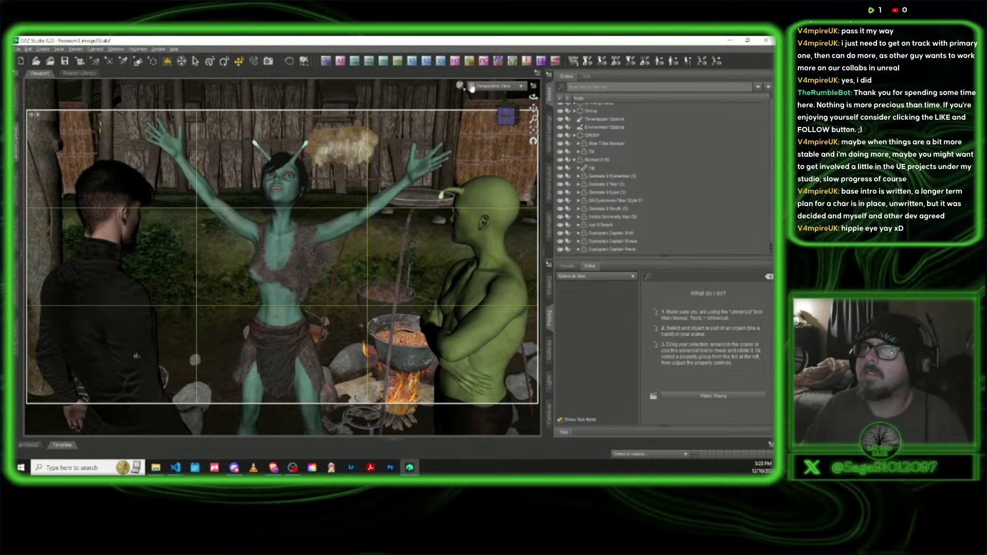
pyautogui.click(397, 61)
pyautogui.click(309, 178)
pyautogui.click(497, 89)
pyautogui.click(499, 159)
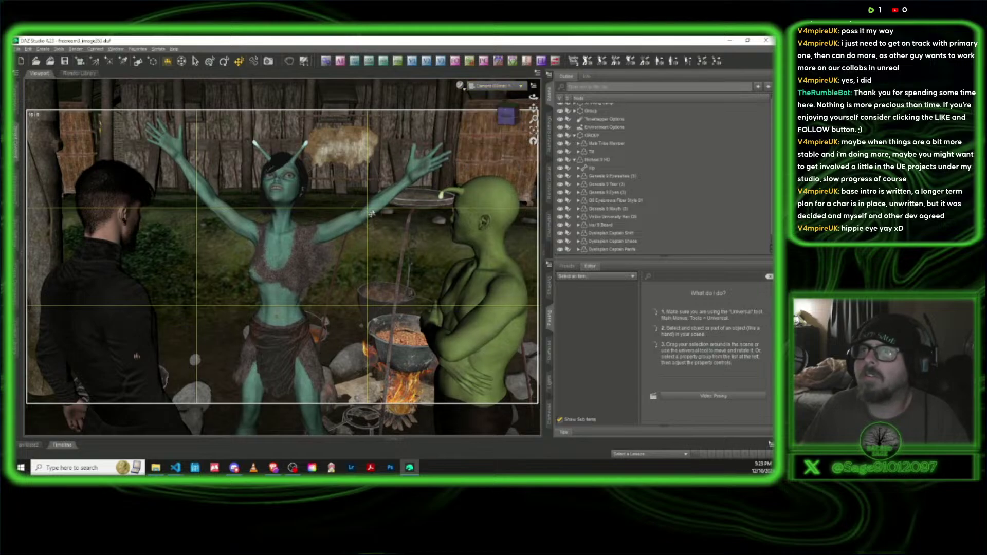
# Preview the campfire scene through the camera in NVIDIA Iray and return the viewport to Texture Shaded
pyautogui.click(372, 213)
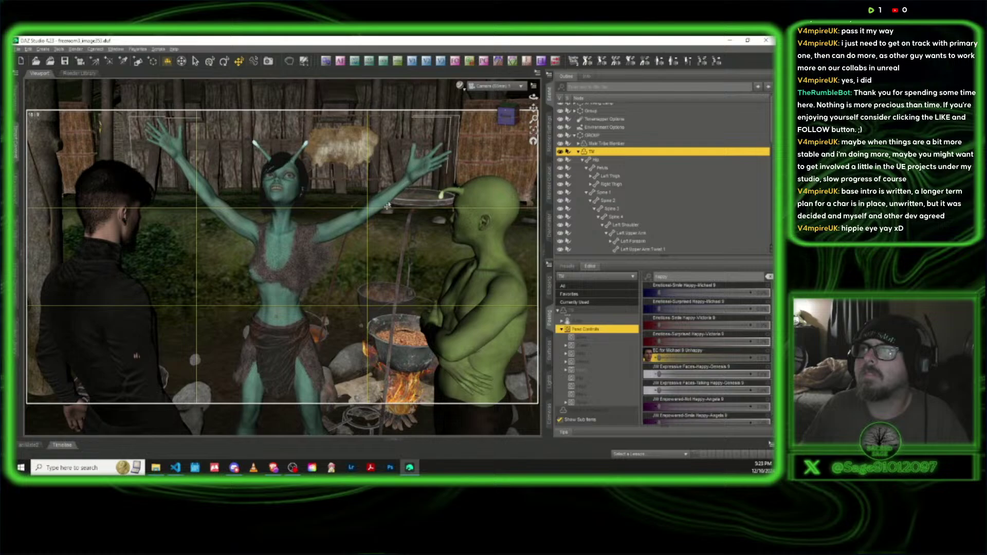
pyautogui.click(341, 62)
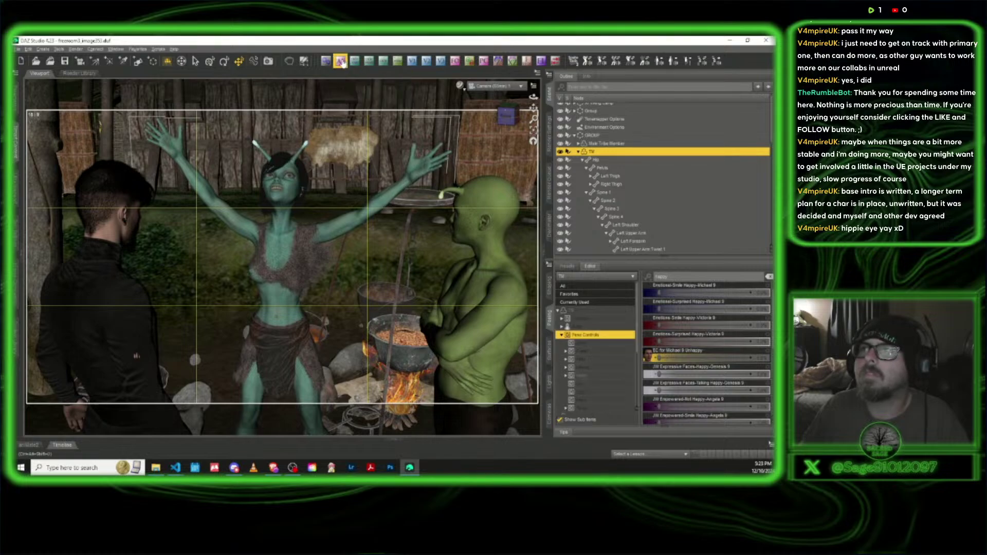
pyautogui.click(332, 196)
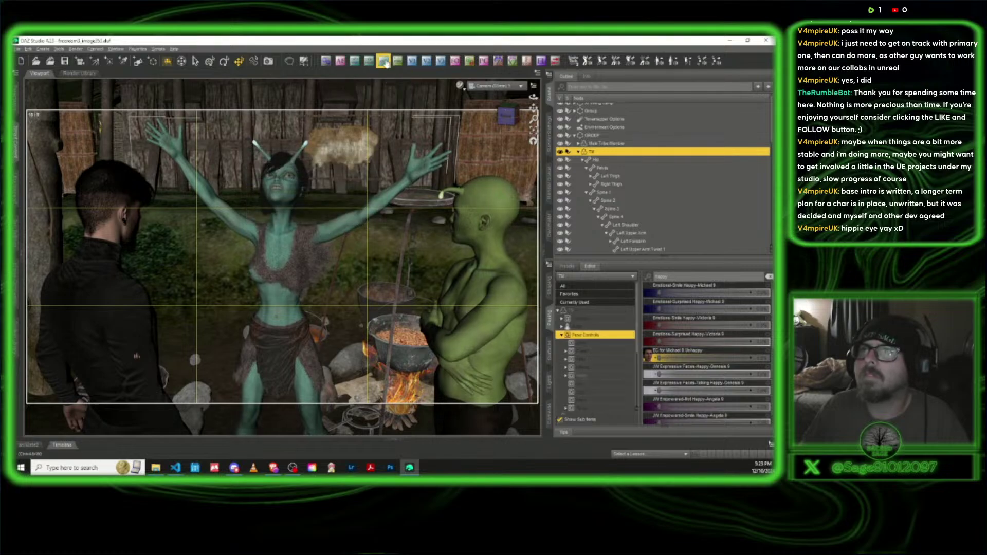
pyautogui.click(460, 88)
pyautogui.click(457, 193)
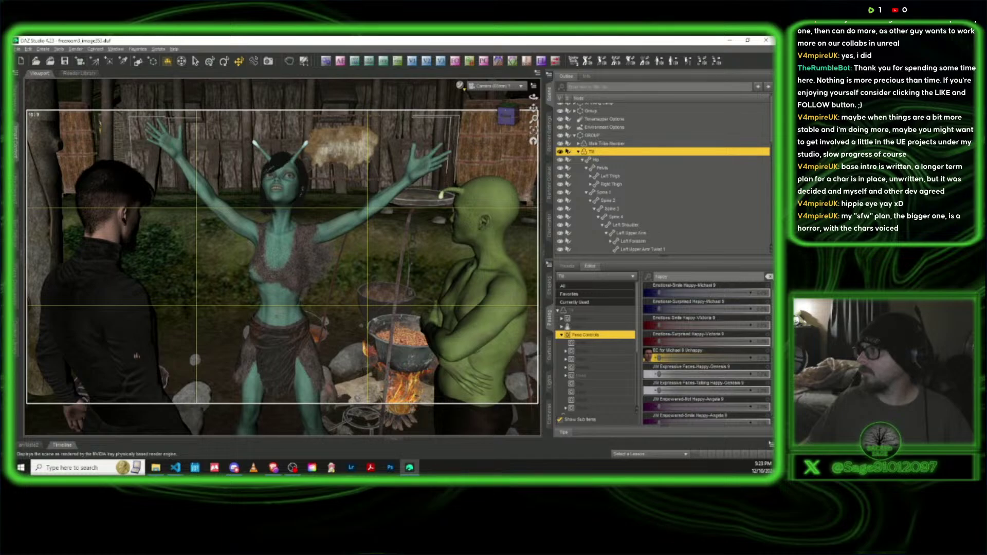
pyautogui.hotkey('alt', 'Tab')
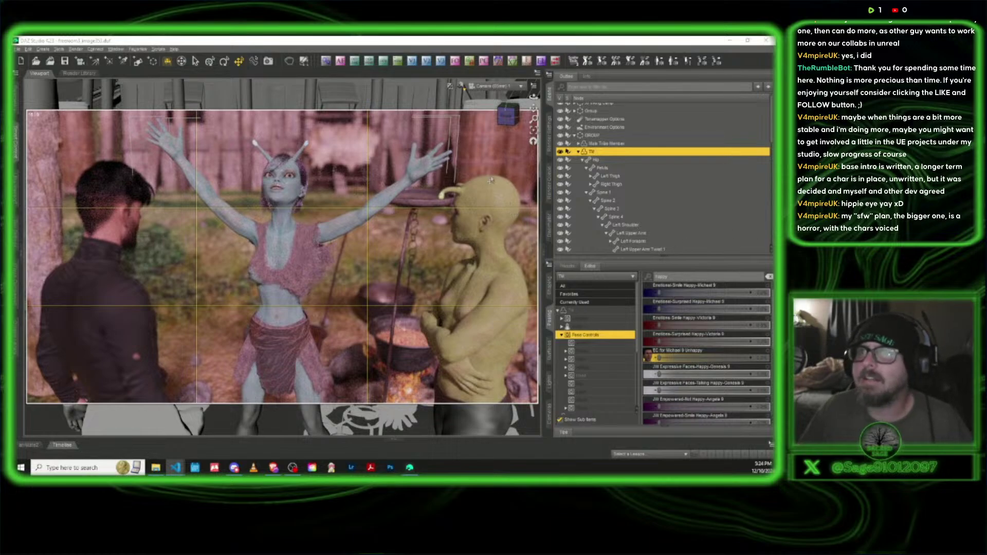
pyautogui.click(463, 87)
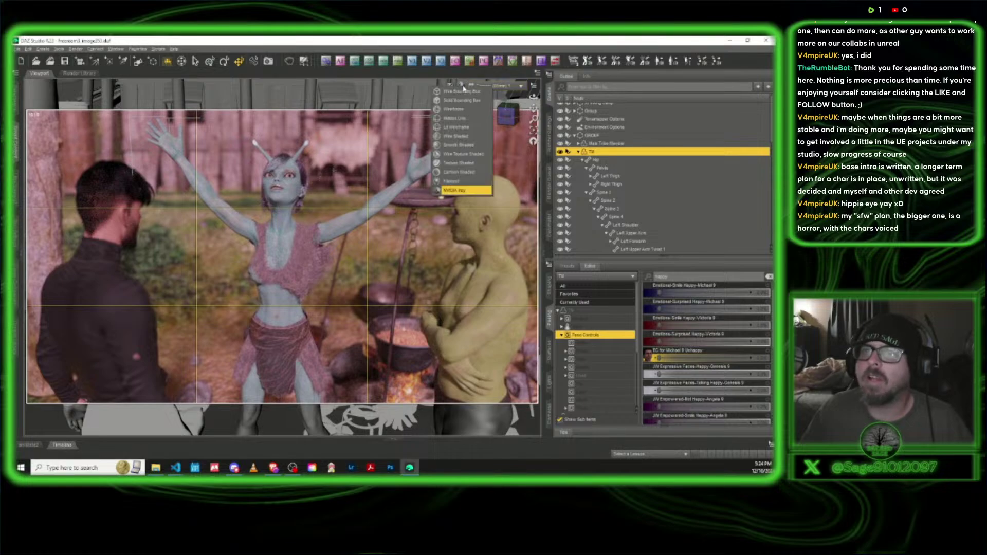
pyautogui.click(467, 163)
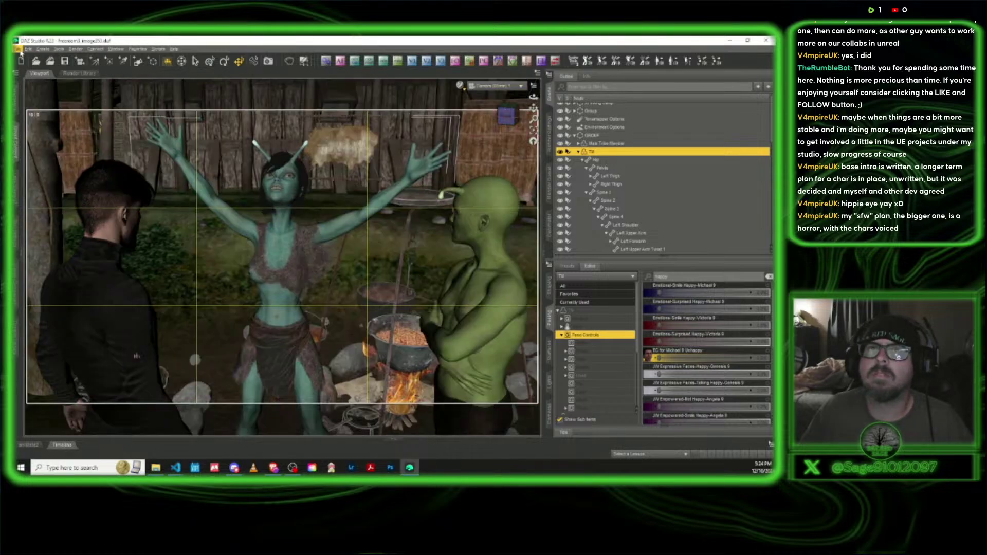
# Save the scene as freeroam3_image354 in the freeroam3 folder
pyautogui.click(18, 49)
pyautogui.moveTo(57, 105)
pyautogui.click(125, 112)
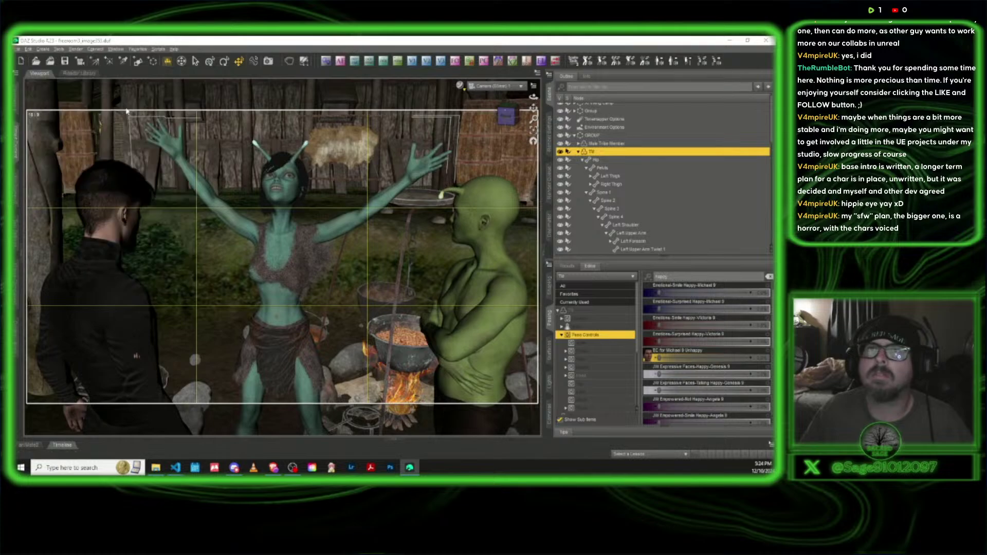
pyautogui.moveTo(770, 104); pyautogui.dragTo(769, 389)
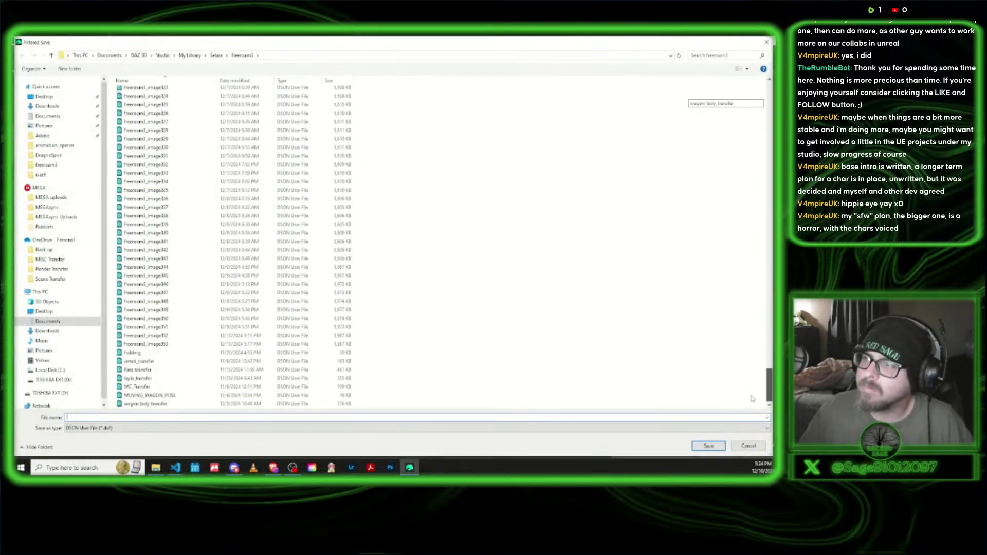
pyautogui.click(146, 344)
pyautogui.click(129, 417)
pyautogui.press('BackSpace')
pyautogui.write('4')
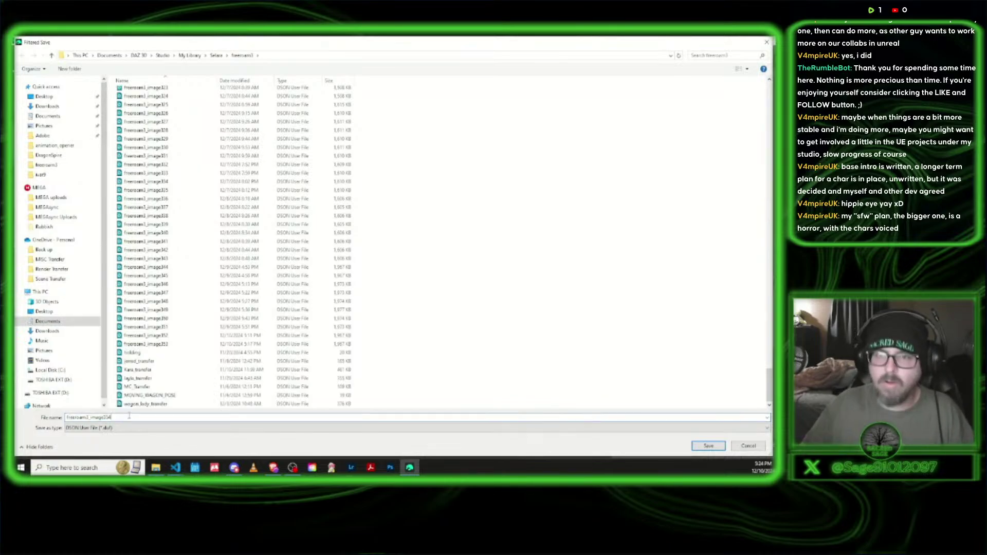
pyautogui.click(699, 447)
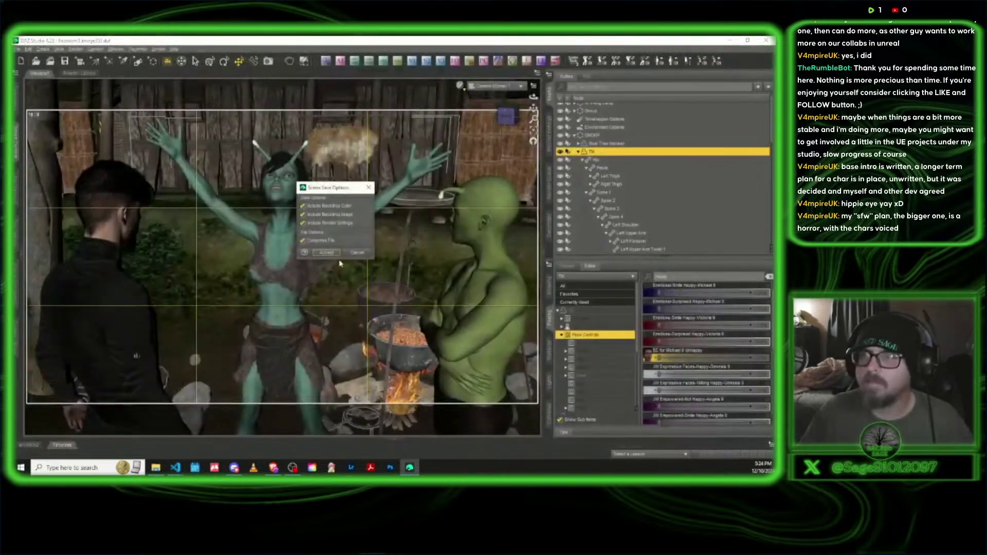
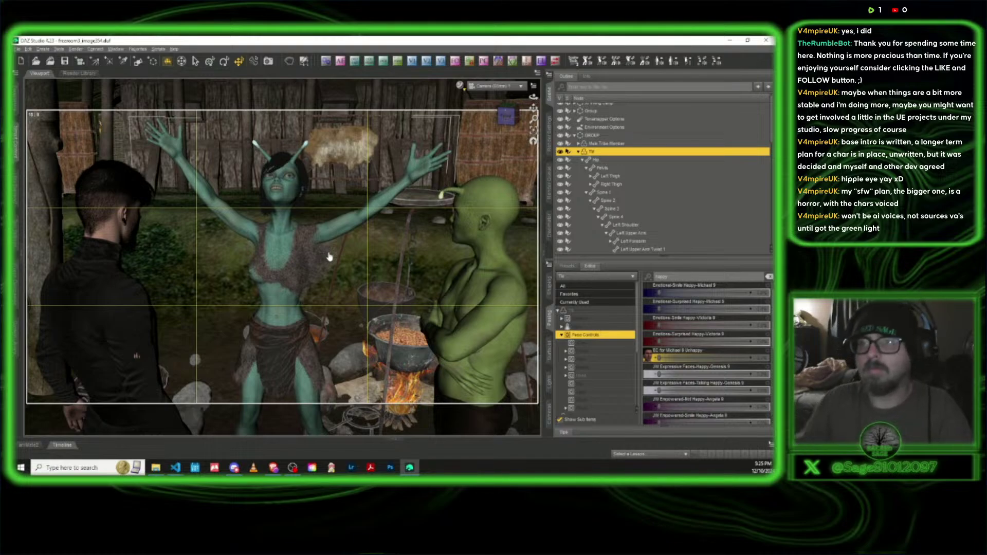
# Switch to Perspective View and apply the Casey Standing 05 pose from Casey HD for Genesis 9 to the male tribe member
pyautogui.click(351, 227)
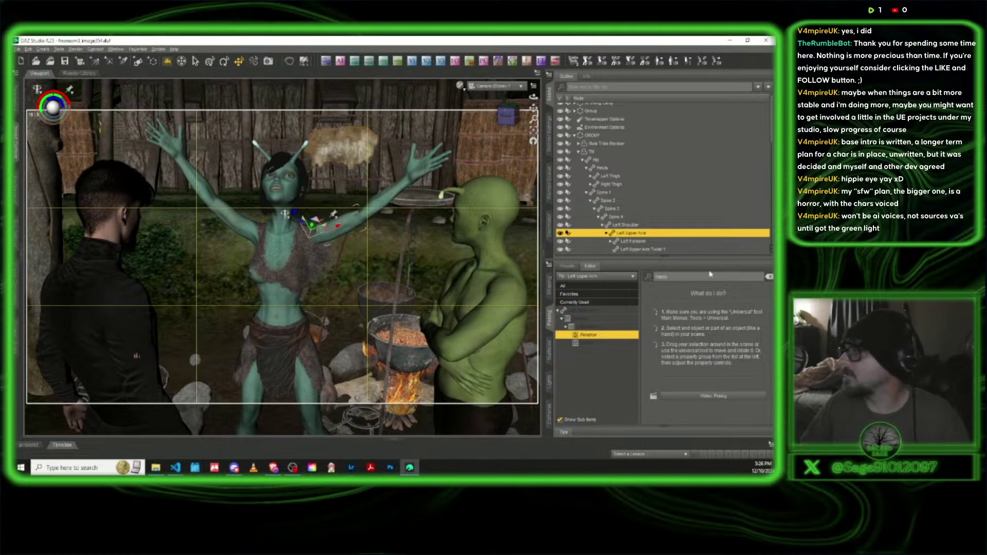
pyautogui.click(496, 86)
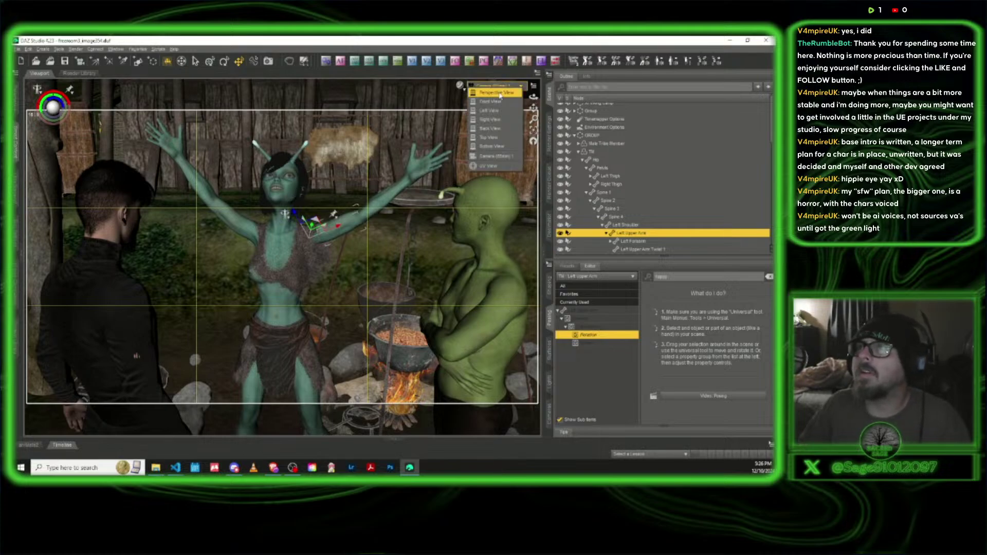
pyautogui.click(493, 103)
pyautogui.click(513, 303)
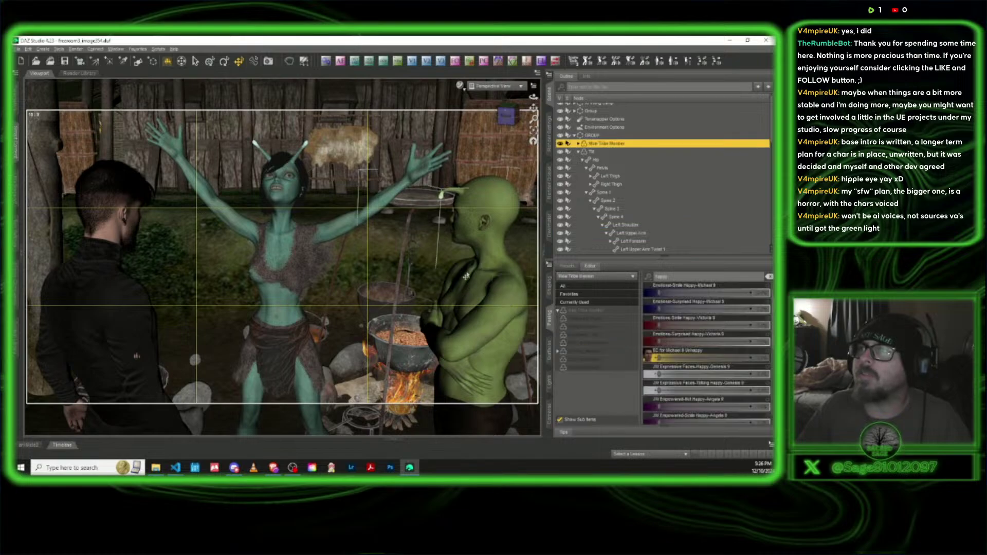
pyautogui.click(17, 152)
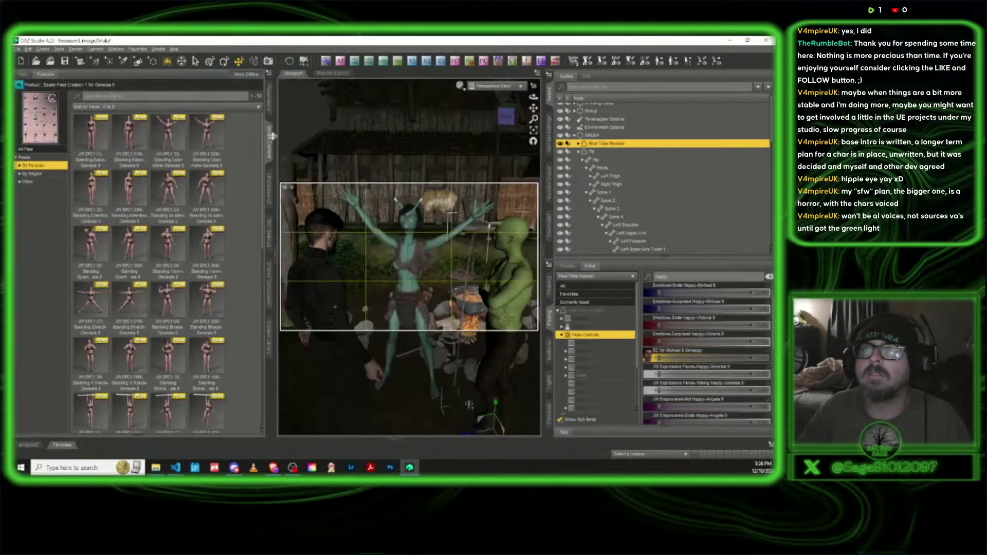
pyautogui.click(19, 84)
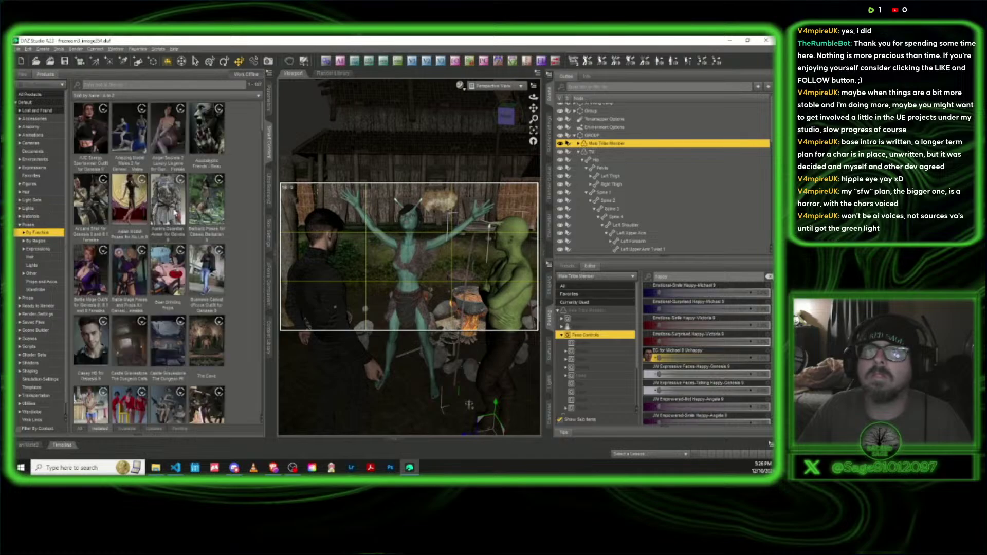
pyautogui.moveTo(171, 211)
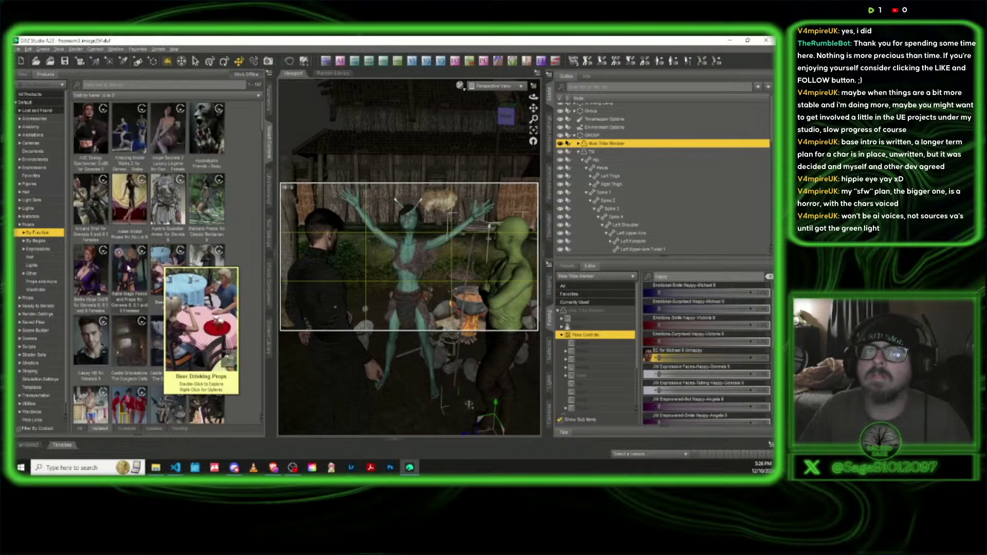
pyautogui.doubleClick(103, 340)
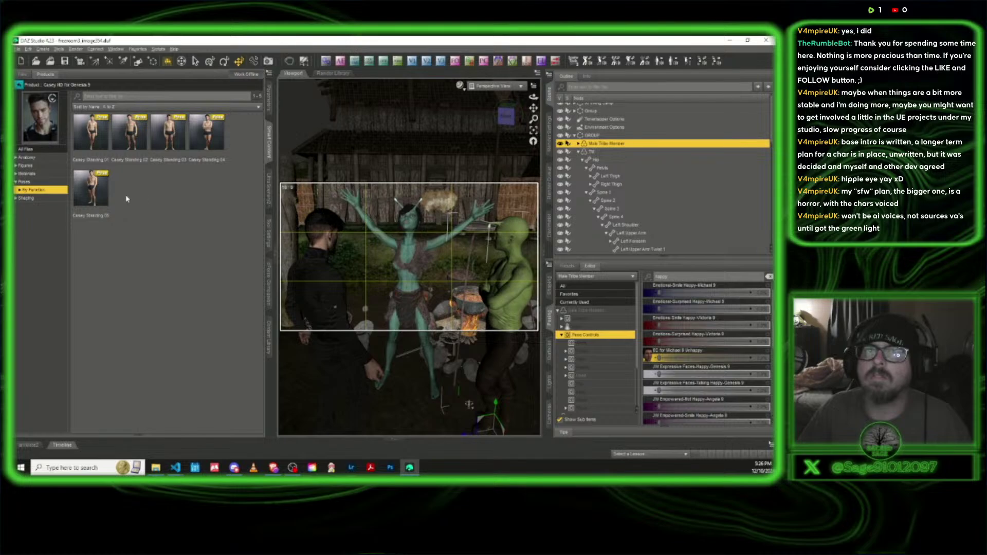
pyautogui.doubleClick(92, 193)
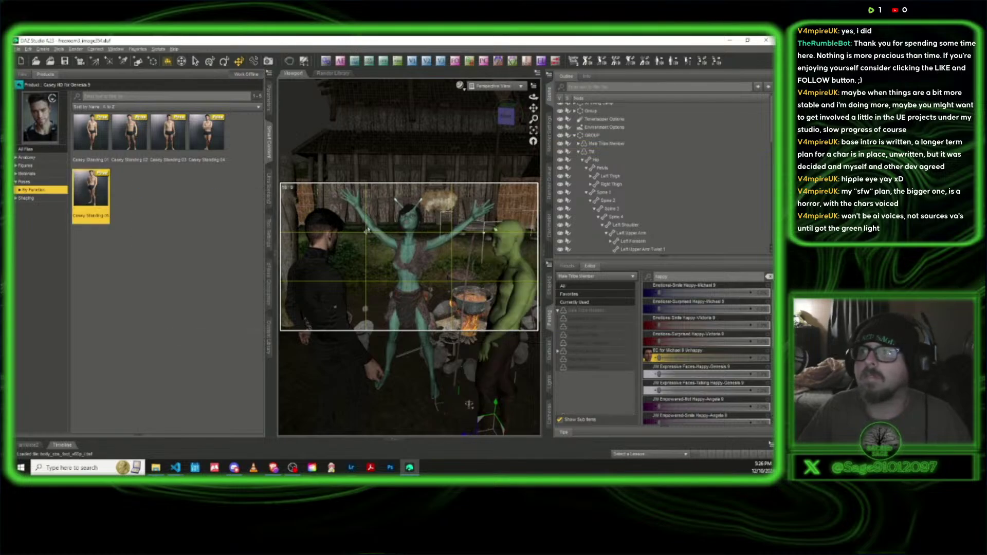
pyautogui.click(366, 230)
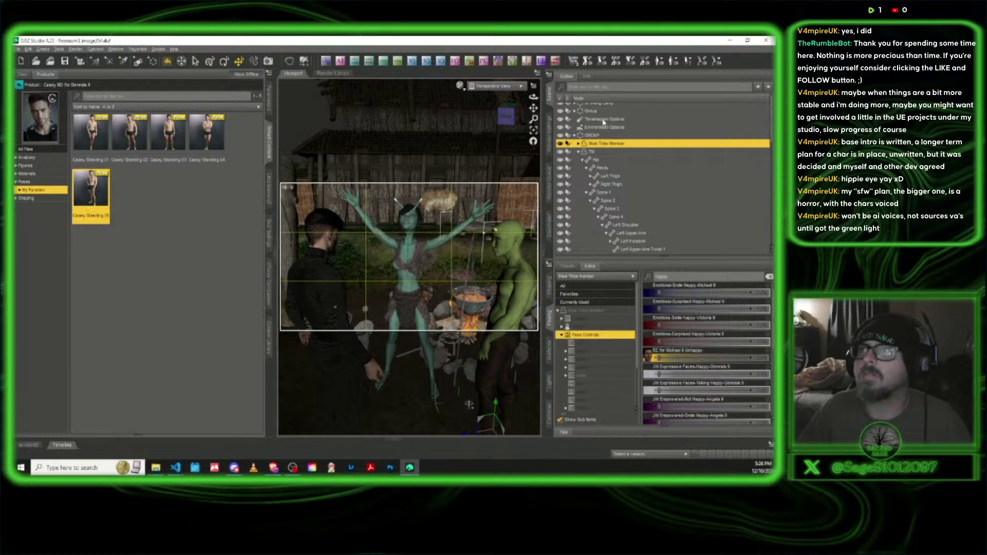
# Run Look at Each Other on the male tribe member and the green woman with Figure 1's eyes and head at 100%
pyautogui.moveTo(505, 115); pyautogui.dragTo(537, 139)
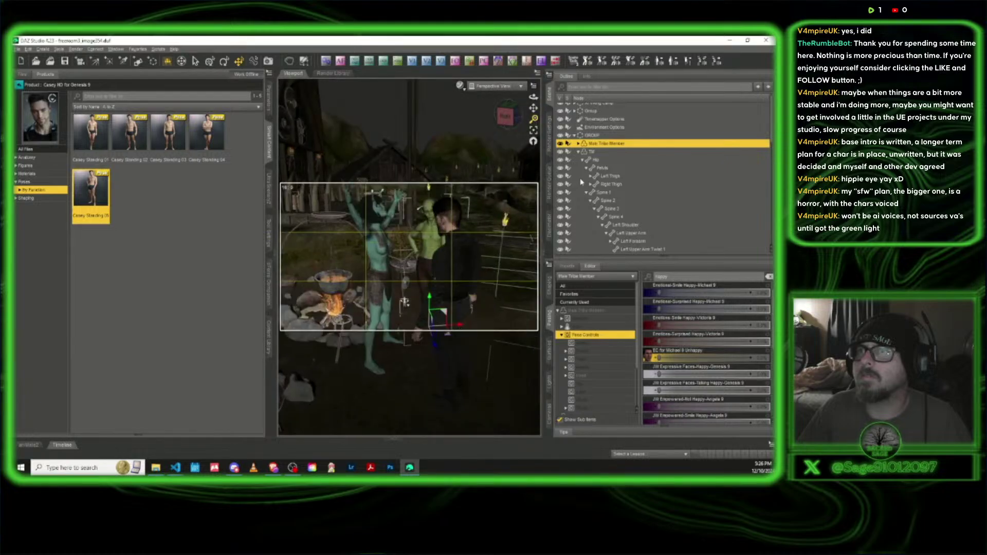
pyautogui.moveTo(581, 182); pyautogui.dragTo(582, 182)
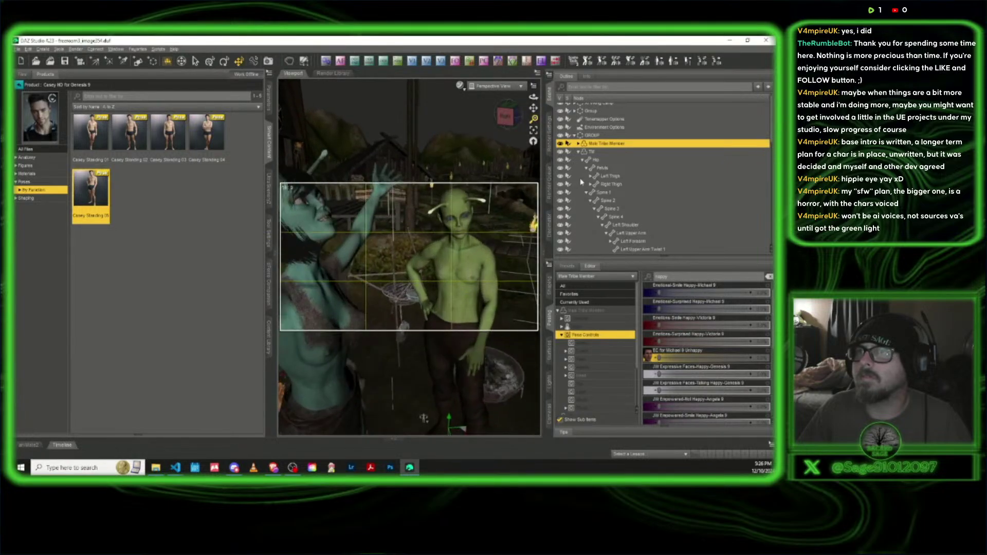
pyautogui.moveTo(508, 115); pyautogui.dragTo(505, 116)
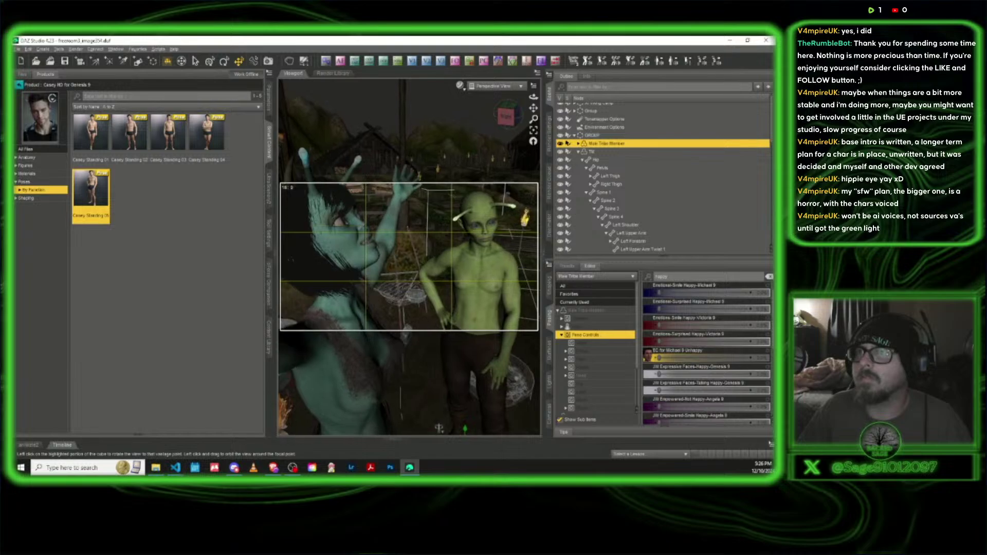
pyautogui.click(578, 153)
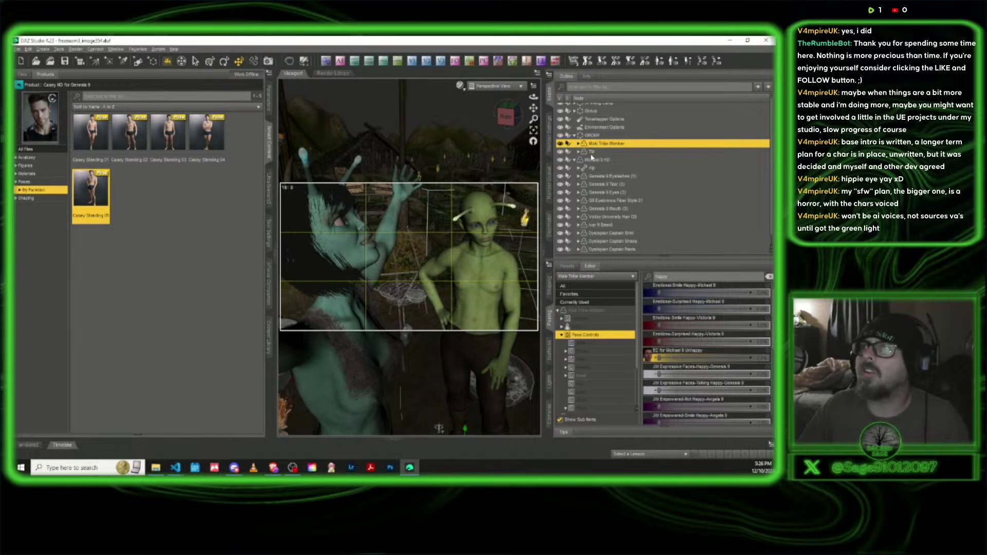
pyautogui.keyDown('ctrl'); pyautogui.click(591, 152); pyautogui.keyUp('ctrl')
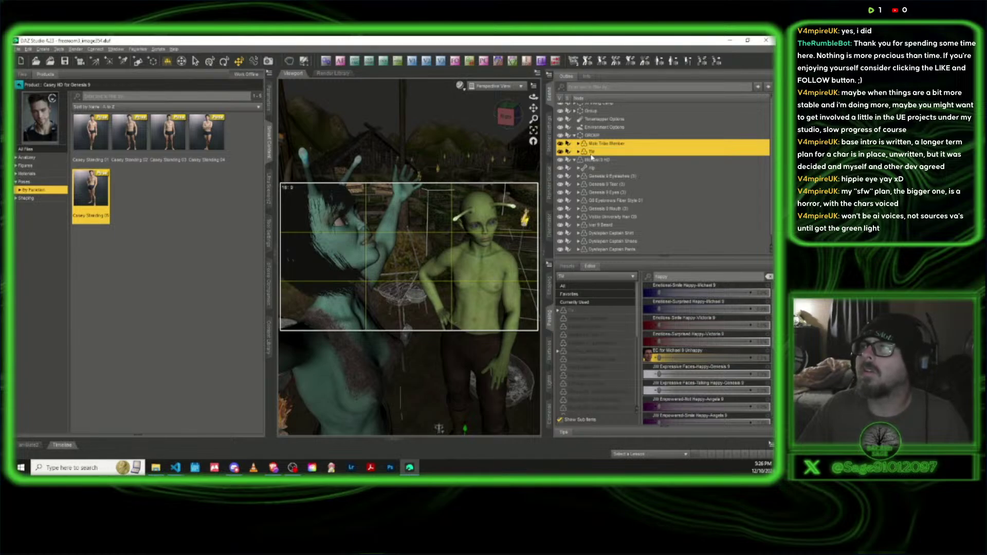
pyautogui.click(158, 50)
pyautogui.click(181, 77)
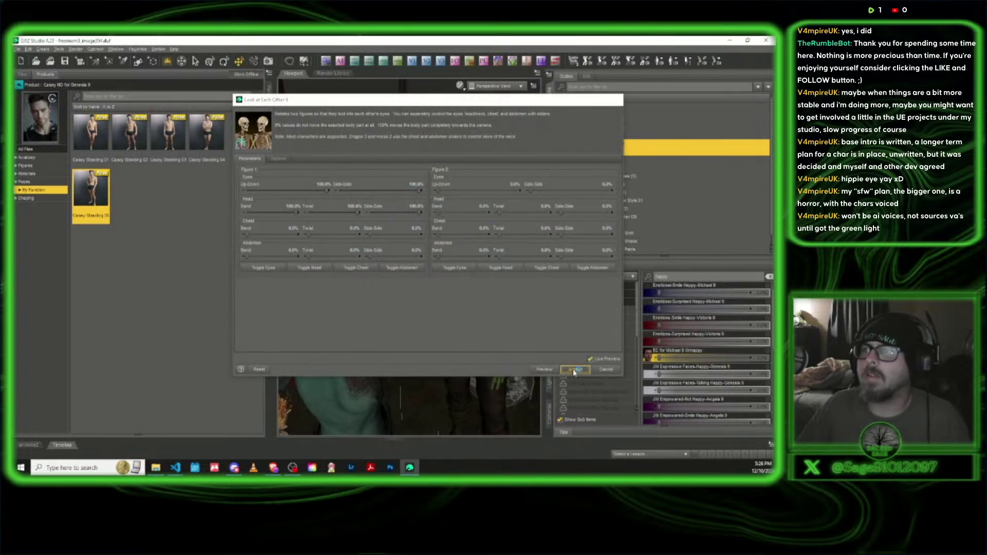
pyautogui.click(575, 369)
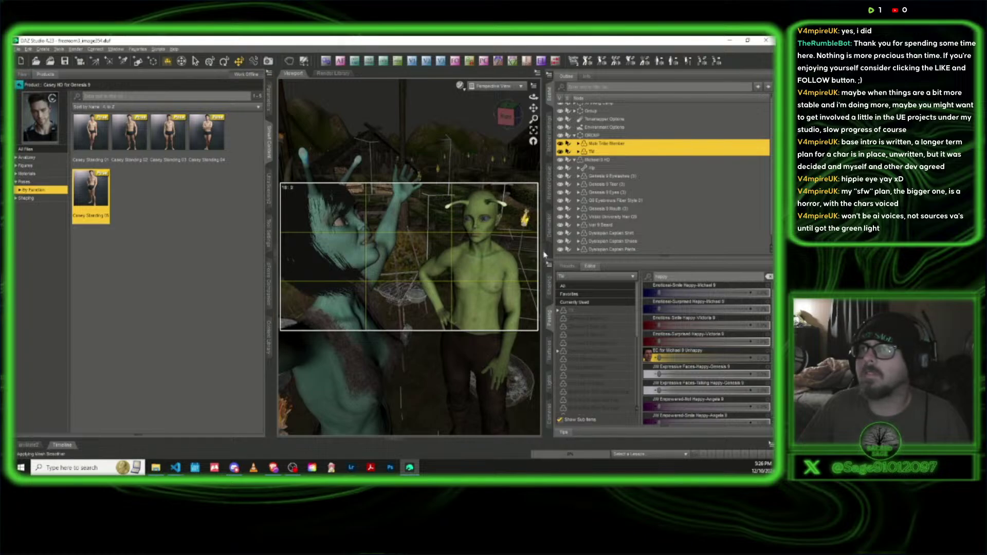
# Find the male tribe member's currently used Scared expression and reduce it to zero
pyautogui.click(479, 216)
pyautogui.click(768, 277)
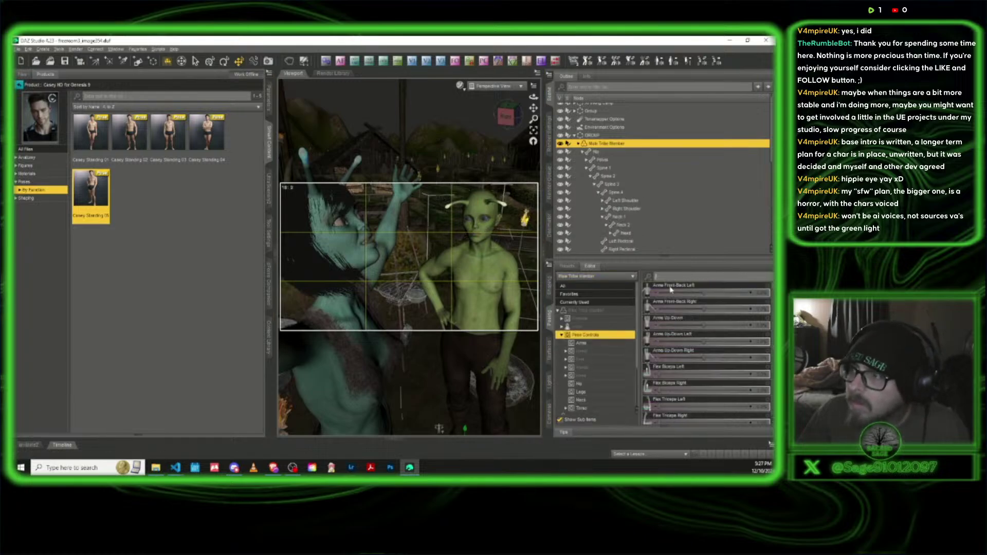
pyautogui.click(605, 302)
pyautogui.scroll(-5, 679, 370)
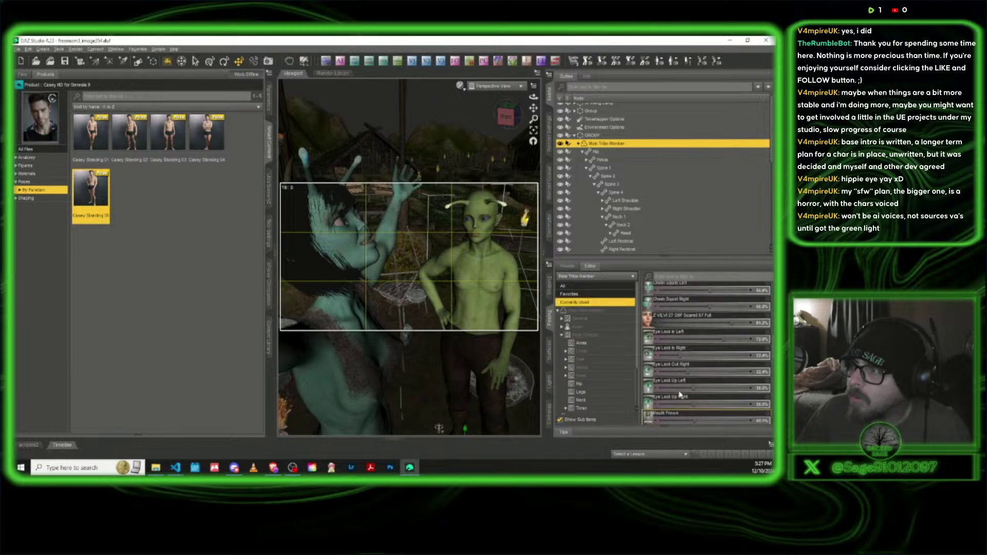
pyautogui.moveTo(730, 341); pyautogui.dragTo(655, 342)
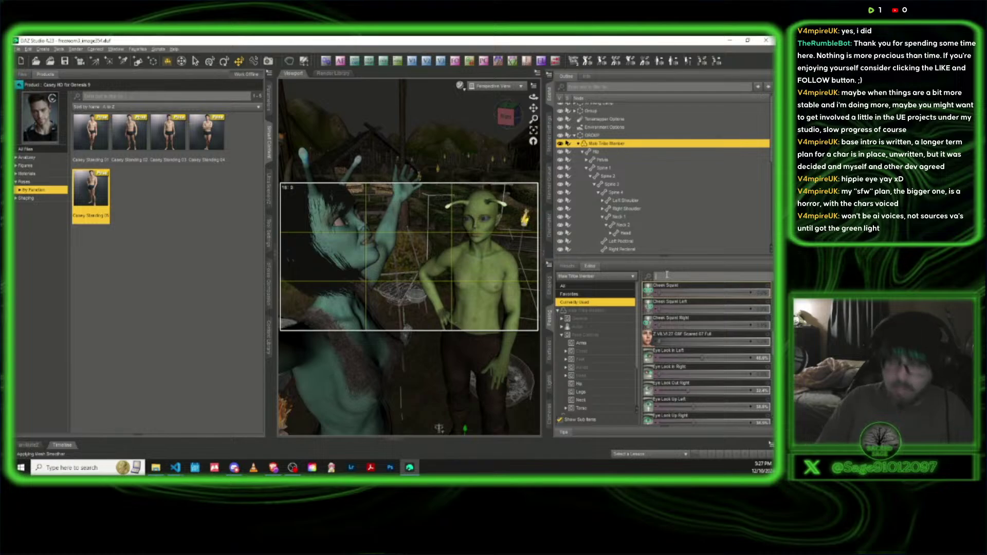
# Search the male tribe member's pose controls for annoyed expressions and set Annoyed to about 80%
pyautogui.write('angoy')
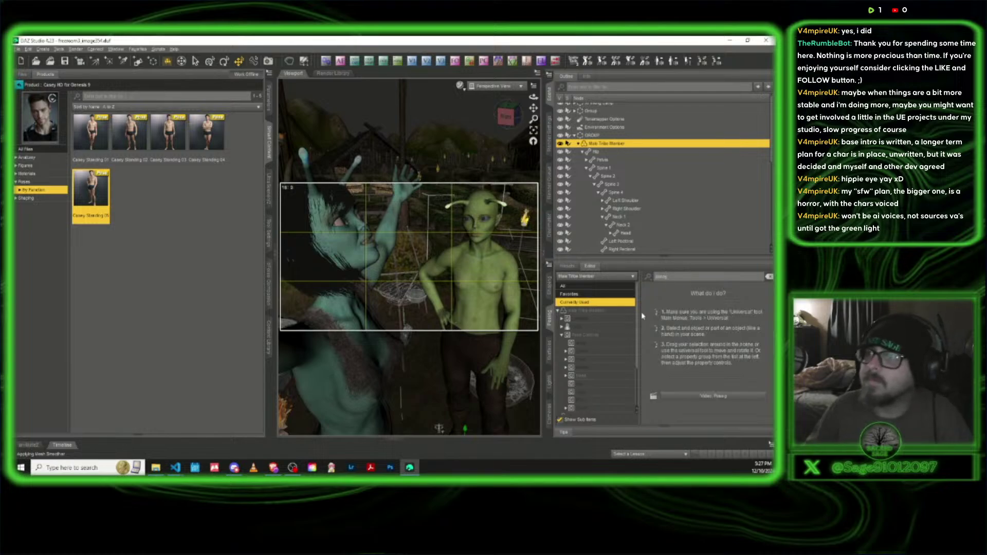
pyautogui.click(591, 334)
pyautogui.moveTo(653, 342); pyautogui.dragTo(733, 353)
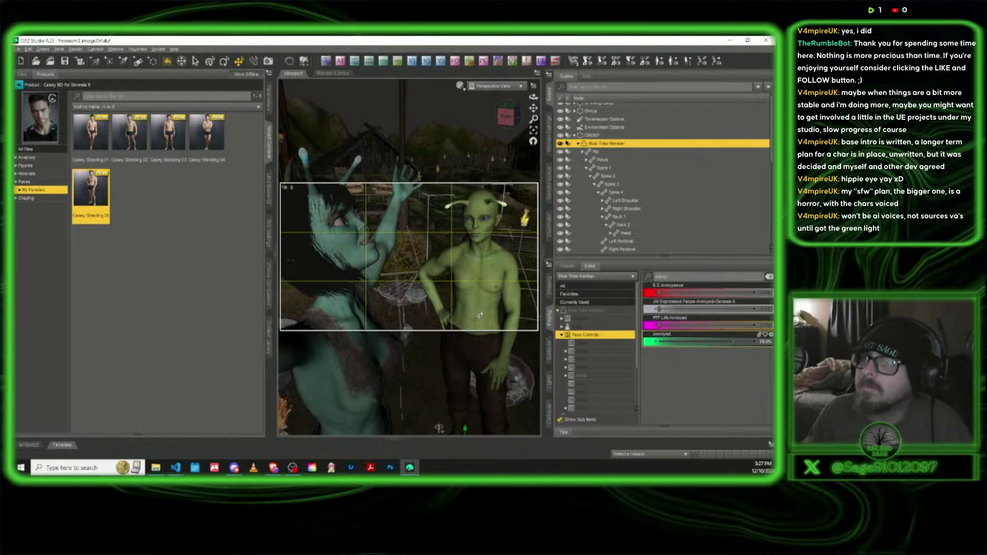
# Open the male tribe member's mouth slightly by setting the Jaw Open pose control to about 20%
pyautogui.click(267, 145)
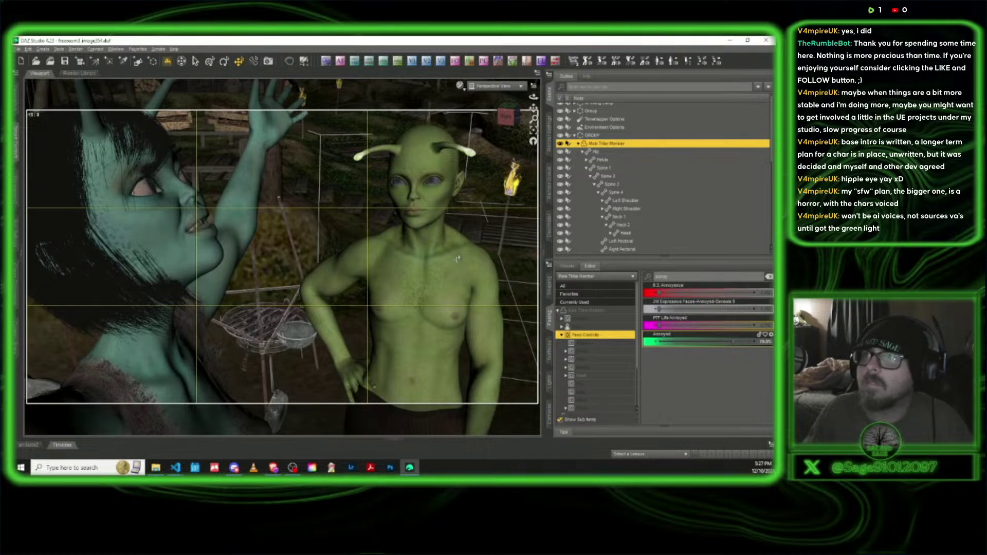
pyautogui.click(582, 376)
pyautogui.doubleClick(584, 378)
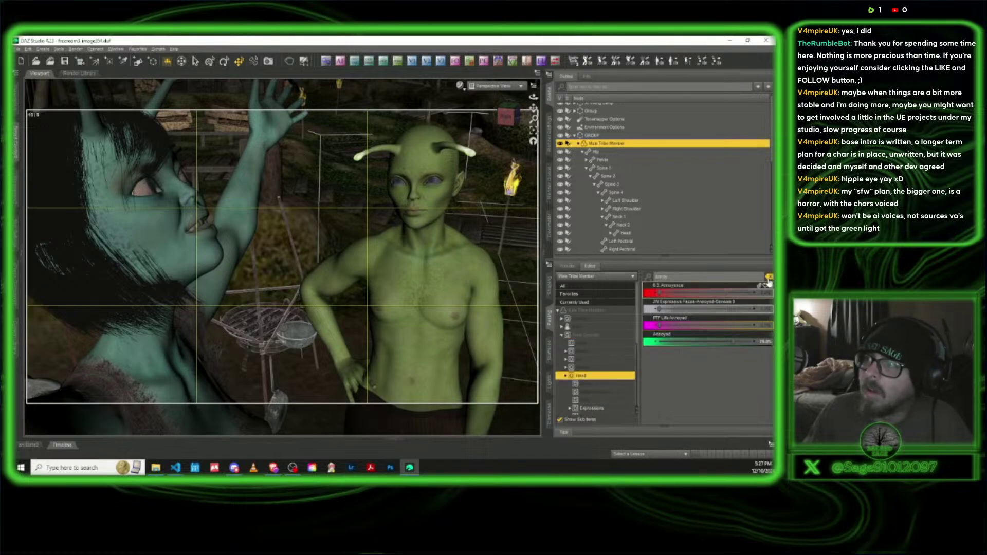
pyautogui.click(769, 276)
pyautogui.click(595, 392)
pyautogui.scroll(-3, 686, 390)
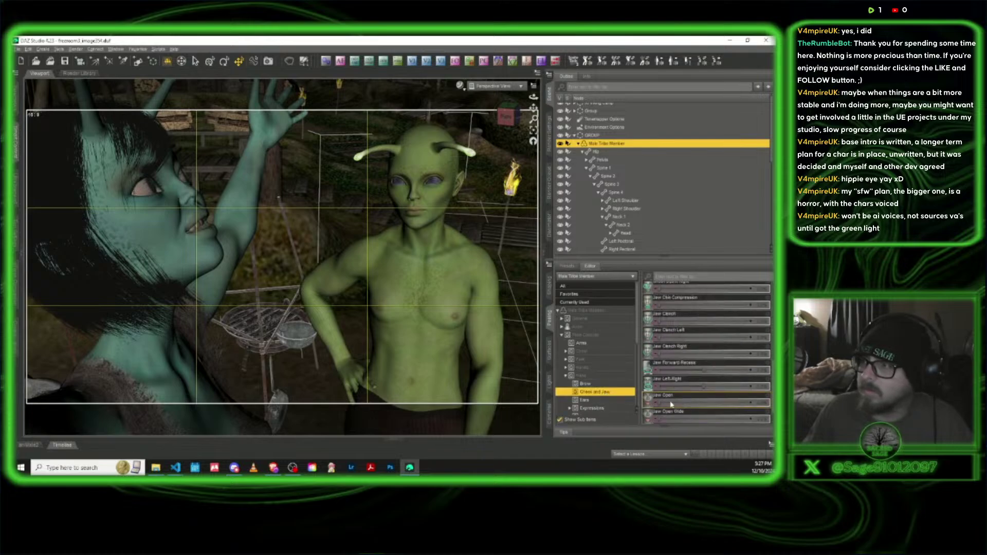
pyautogui.moveTo(658, 404); pyautogui.dragTo(676, 403)
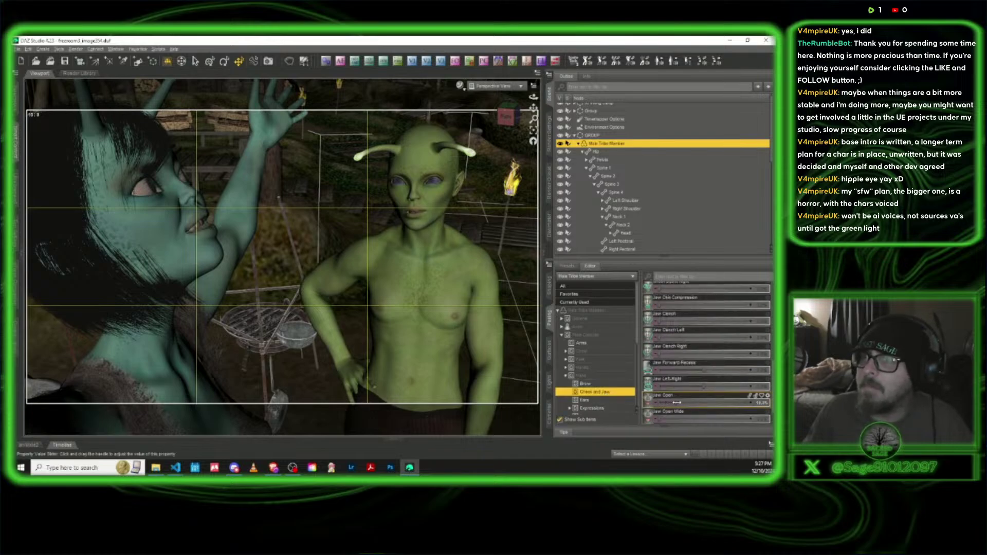
# Delete the previous shot's camera from the scene and switch the viewport to a new camera matching the Perspective View framing
pyautogui.click(495, 86)
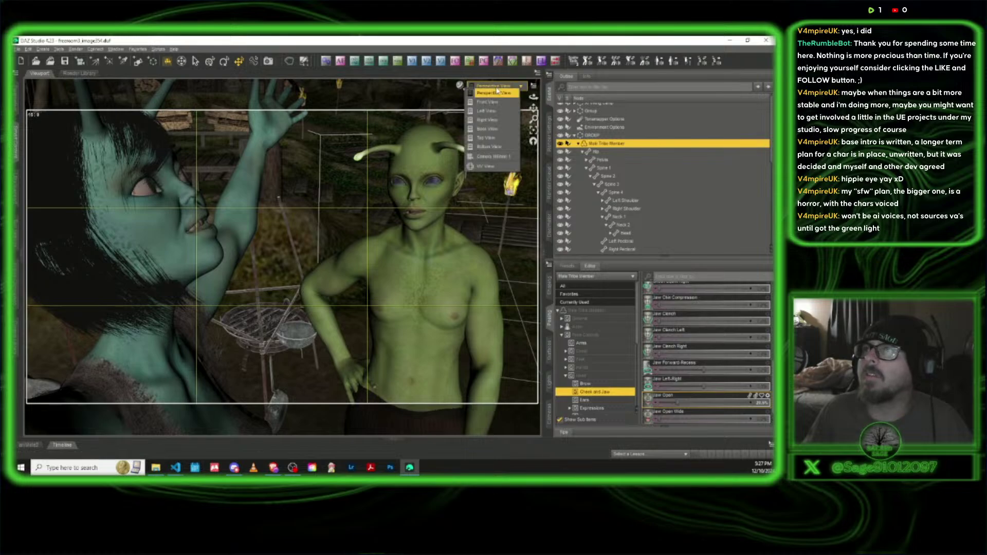
pyautogui.click(492, 156)
pyautogui.click(495, 87)
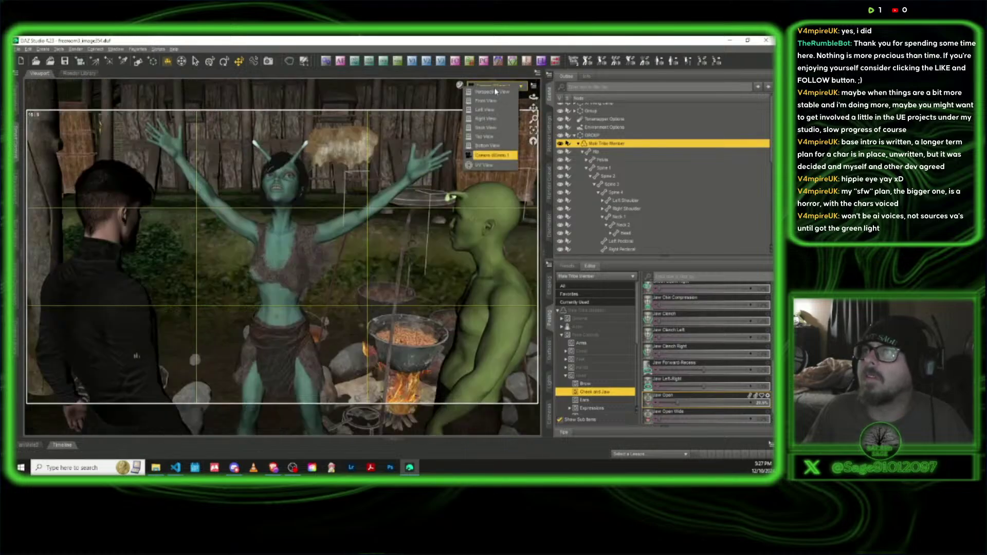
pyautogui.click(492, 93)
pyautogui.scroll(-5, 629, 201)
pyautogui.click(611, 250)
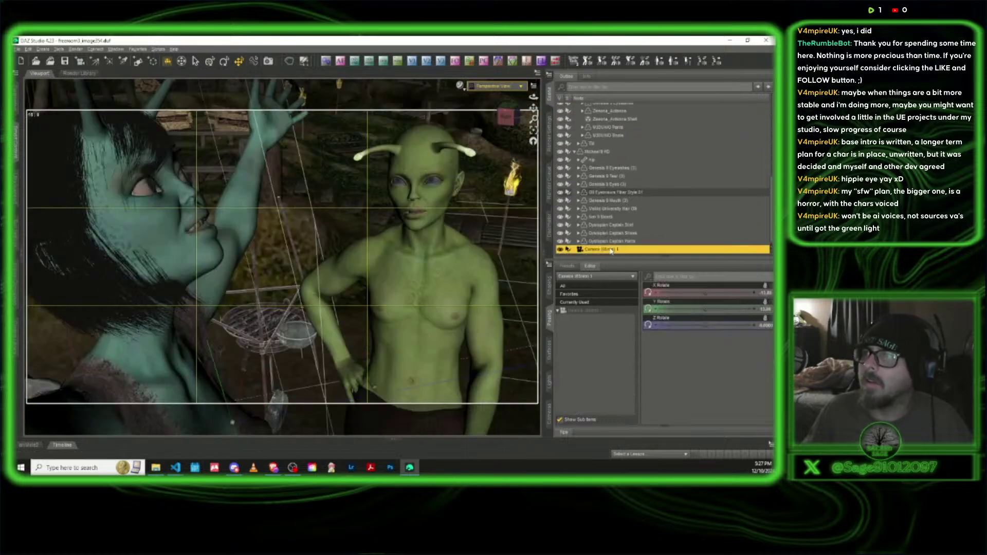
pyautogui.press('Delete')
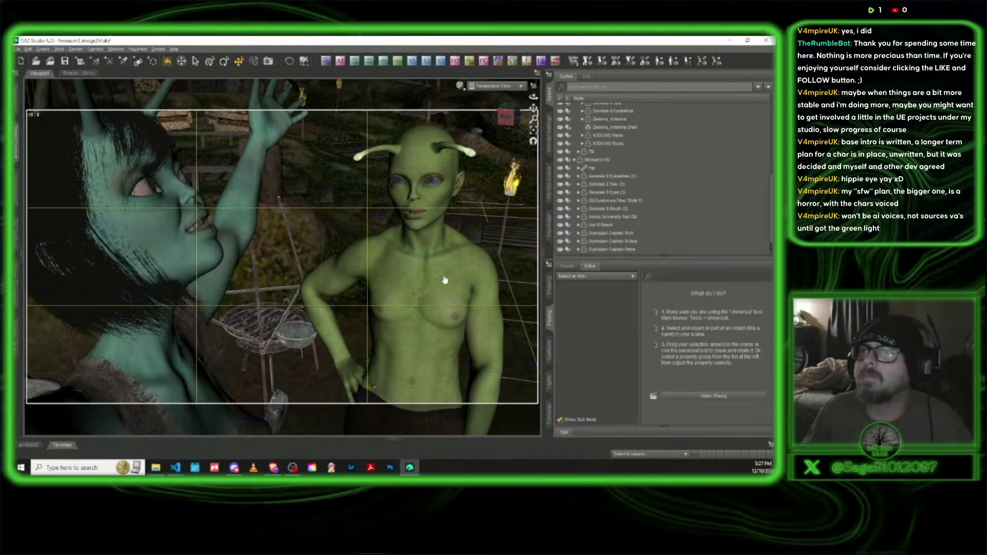
pyautogui.click(494, 85)
pyautogui.click(483, 151)
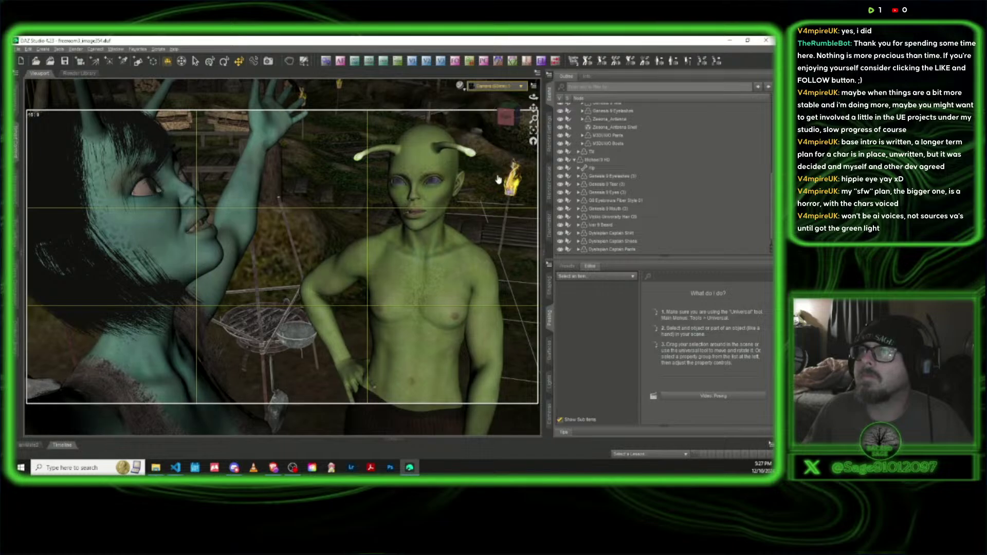
# Set the new camera's focus to the male tribe member and raise the camera's F-Stop
pyautogui.click(486, 267)
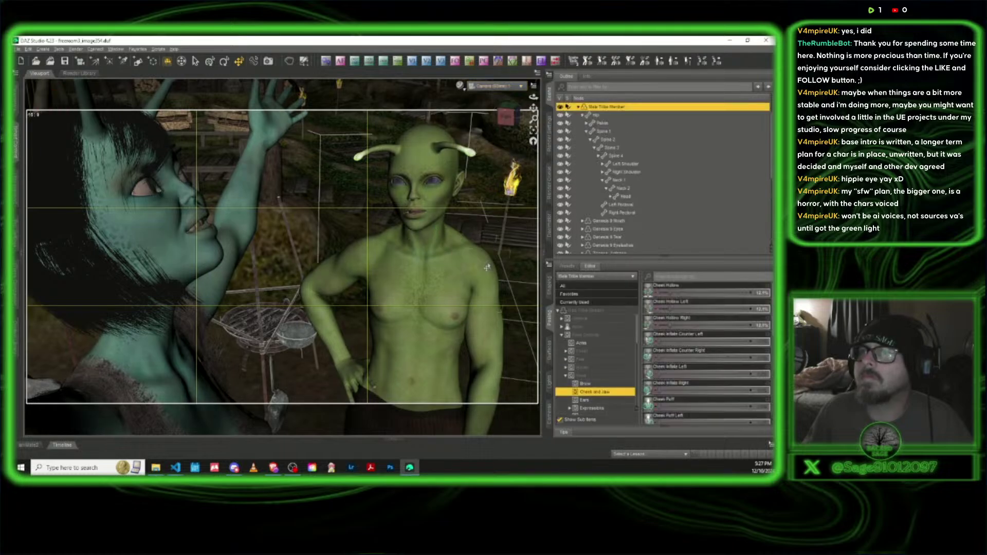
pyautogui.click(340, 60)
pyautogui.click(311, 197)
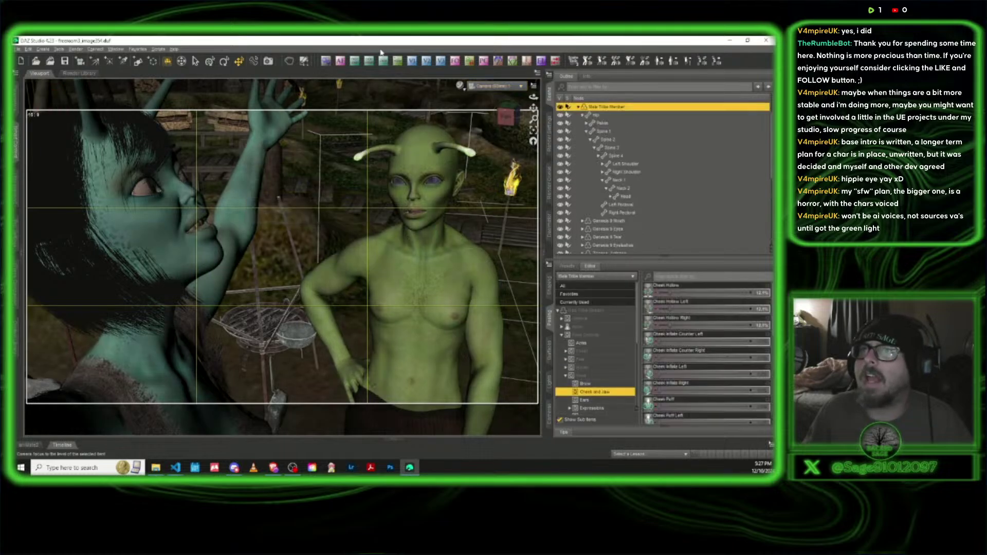
pyautogui.click(527, 61)
pyautogui.click(406, 205)
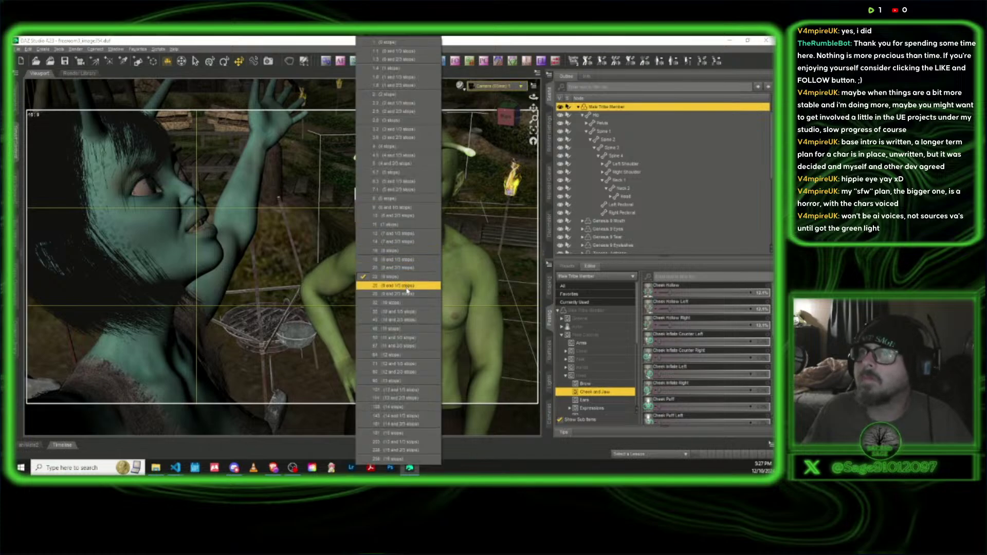
pyautogui.click(407, 315)
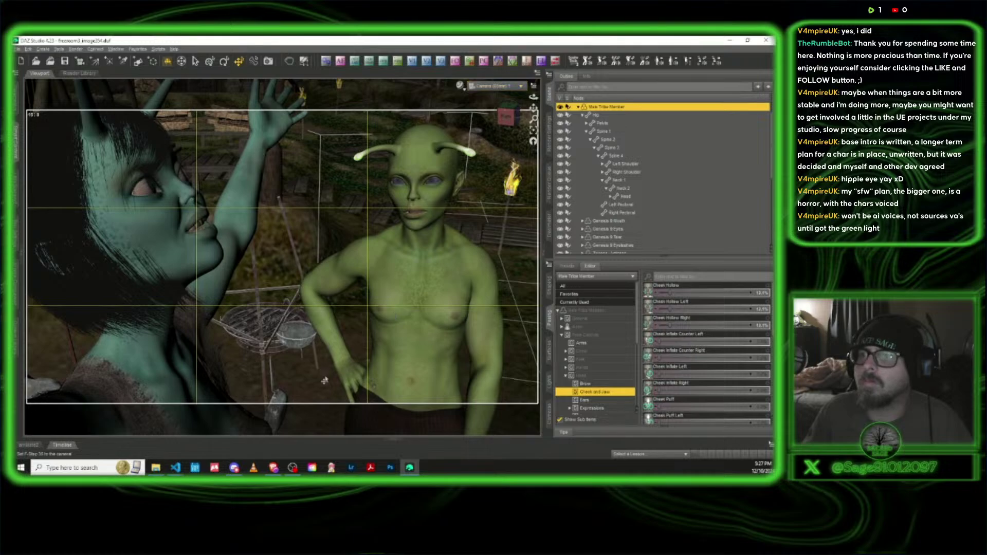
# Reduce the male tribe member's right forearm twist to about 43 and slightly straighten the right ring finger on the hip
pyautogui.click(335, 341)
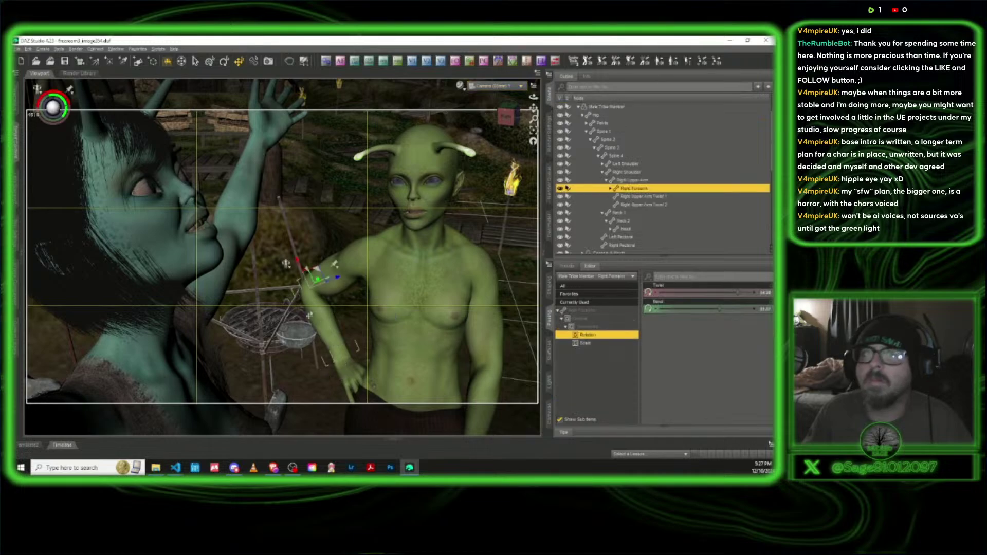
pyautogui.click(17, 99)
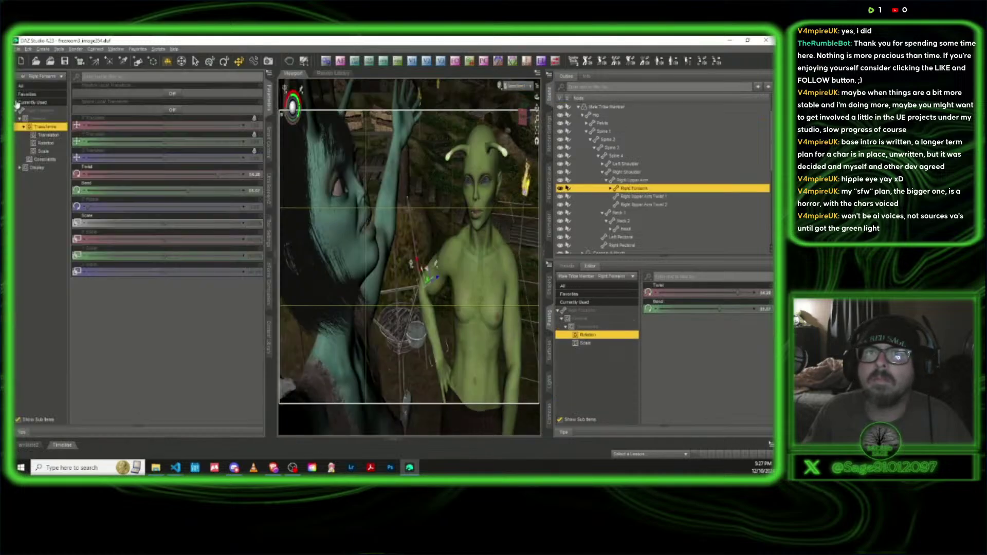
pyautogui.moveTo(217, 173); pyautogui.dragTo(208, 174)
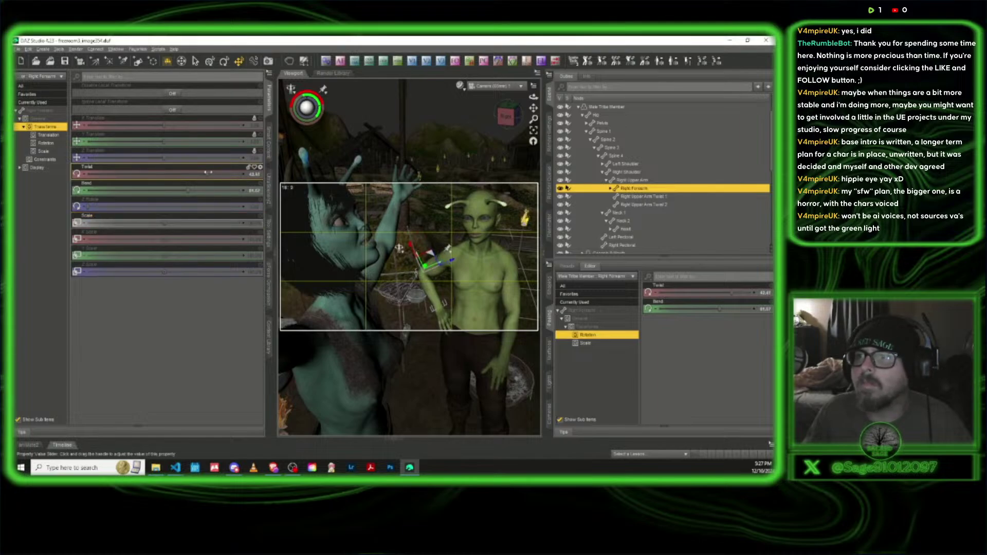
pyautogui.click(267, 105)
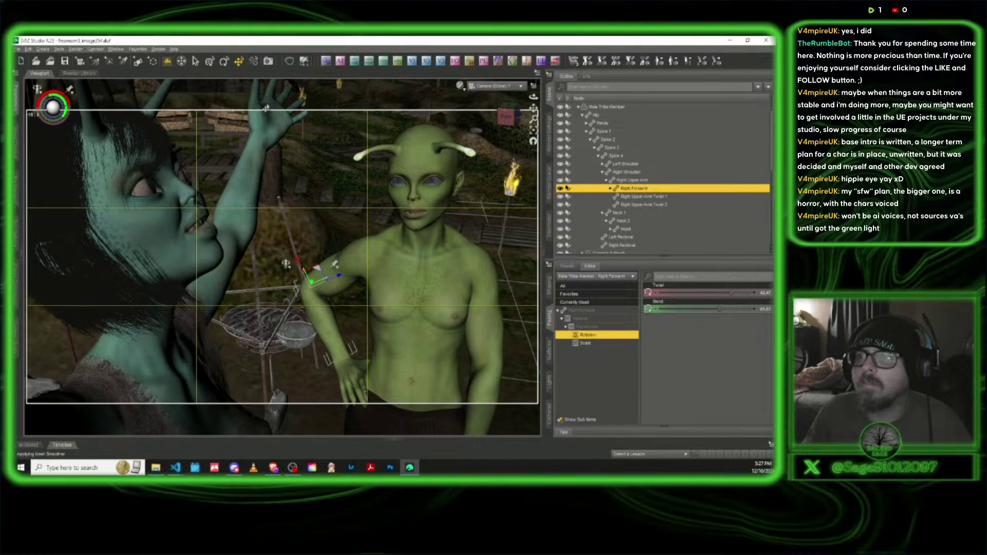
pyautogui.click(351, 390)
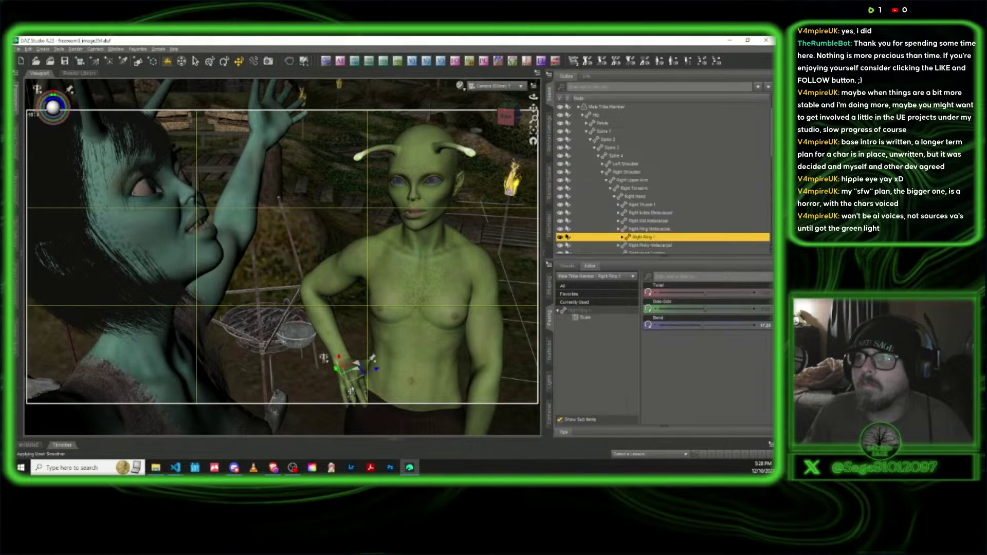
pyautogui.moveTo(702, 325); pyautogui.dragTo(699, 325)
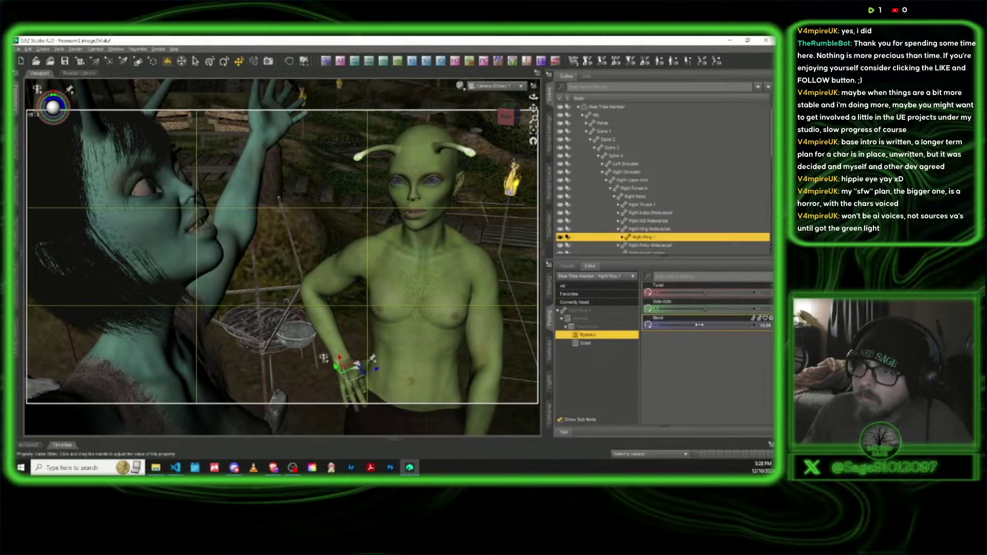
# Set the environment's Dome Rotation to 95 while previewing the shot in Iray, and return the viewport to textured shading
pyautogui.click(461, 86)
pyautogui.click(462, 188)
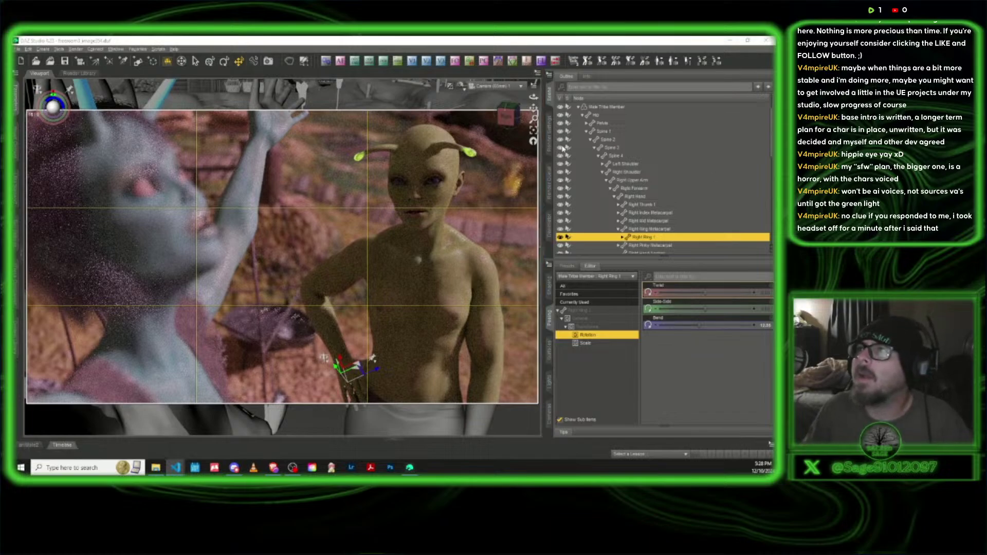
pyautogui.click(549, 135)
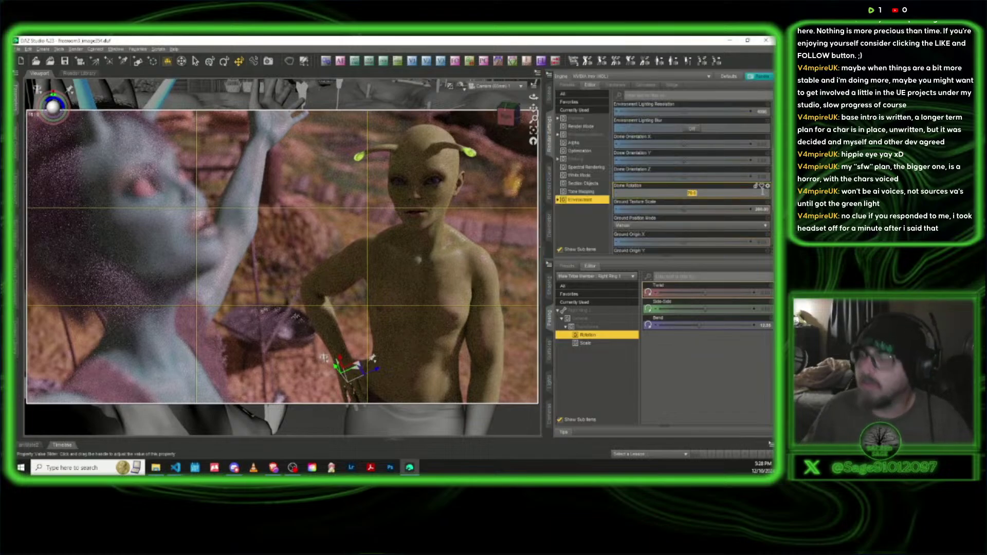
pyautogui.press('Return')
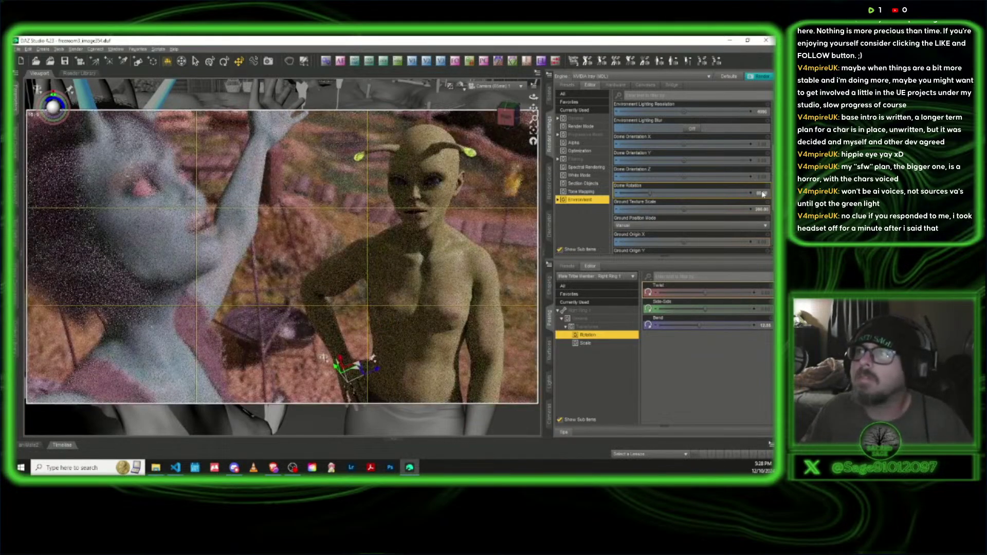
pyautogui.click(763, 193)
pyautogui.write('95')
pyautogui.press('Return')
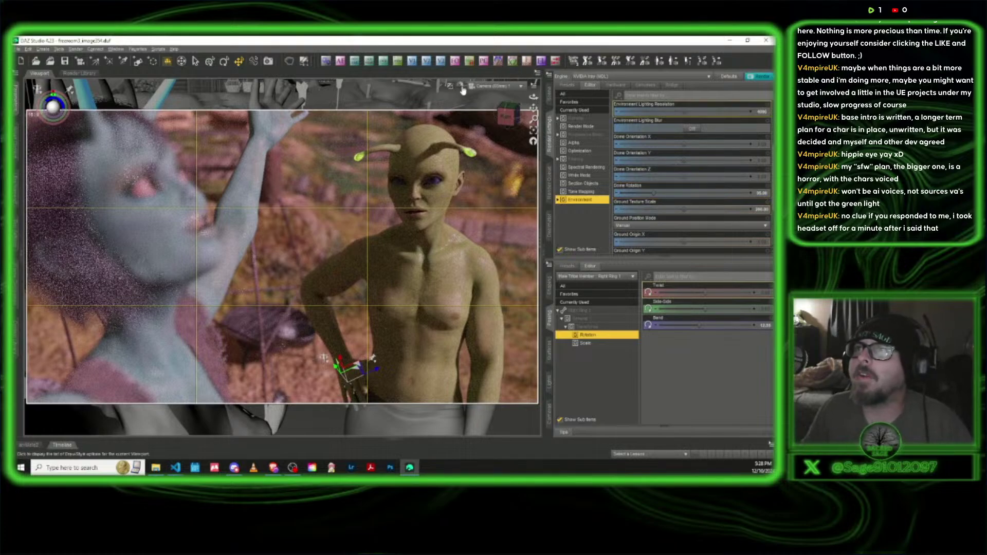
pyautogui.click(464, 93)
pyautogui.click(462, 168)
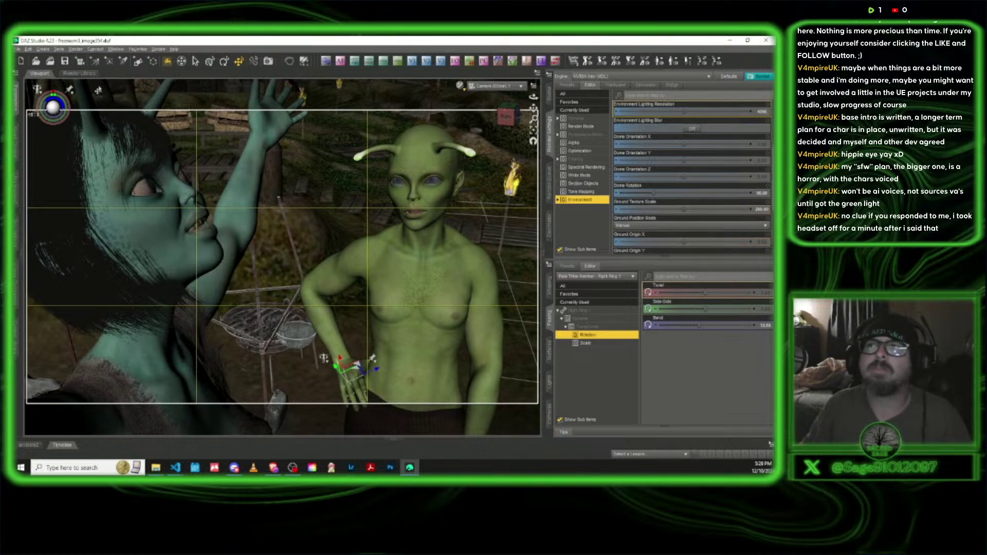
# Save the scene as a new file named freeroam3_image355 in the freeroam3 folder, accepting the existing save options
pyautogui.click(17, 49)
pyautogui.moveTo(52, 106)
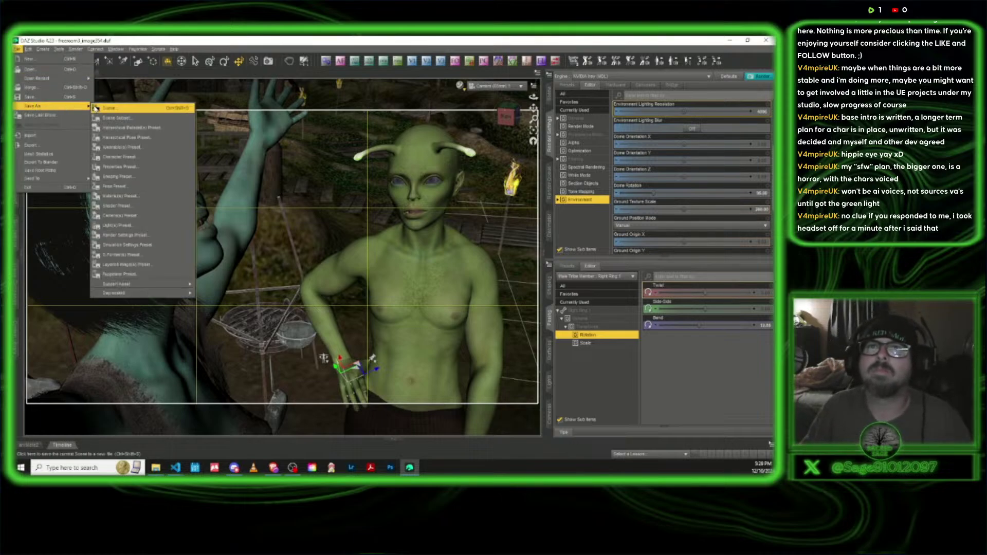
pyautogui.click(123, 108)
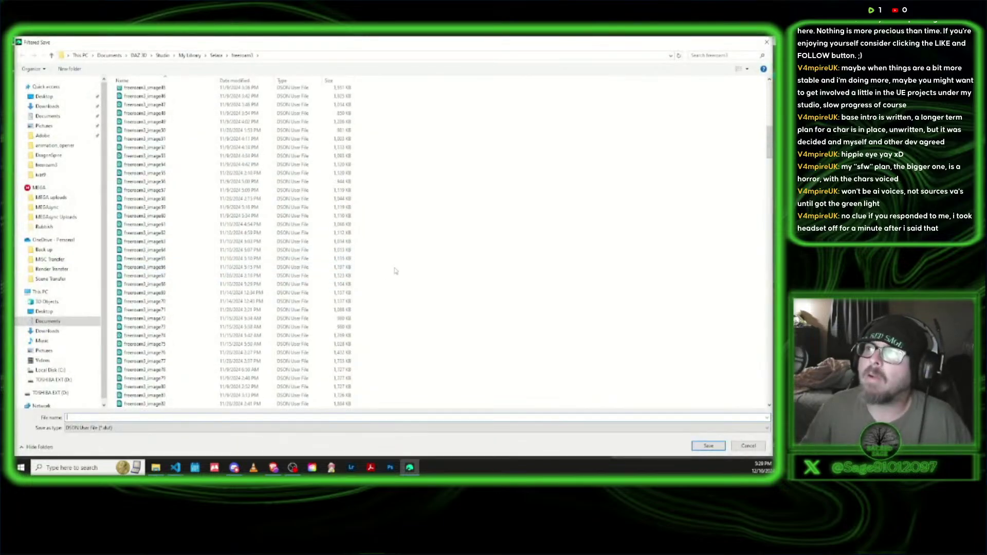
pyautogui.moveTo(769, 153); pyautogui.dragTo(769, 391)
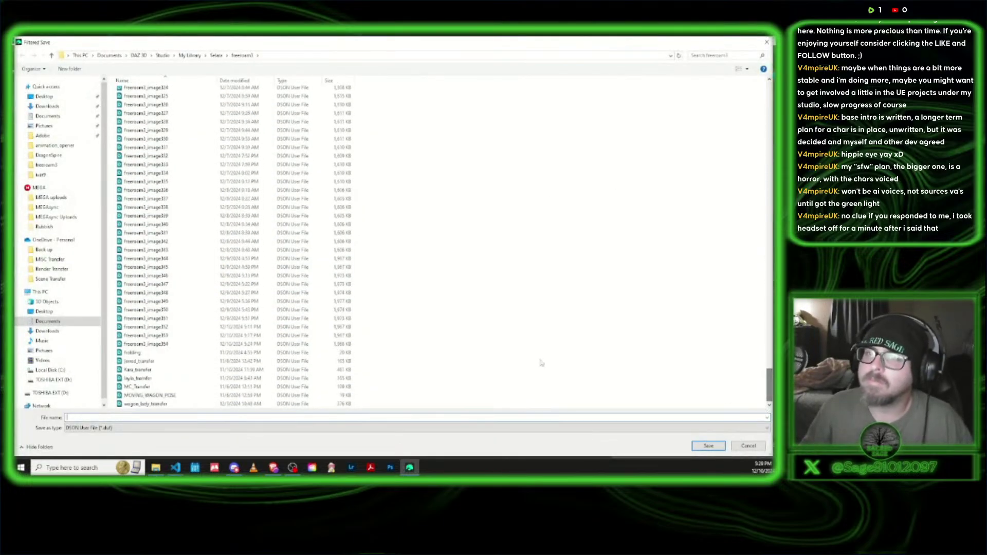
pyautogui.click(149, 343)
pyautogui.click(124, 417)
pyautogui.press('BackSpace')
pyautogui.write('55')
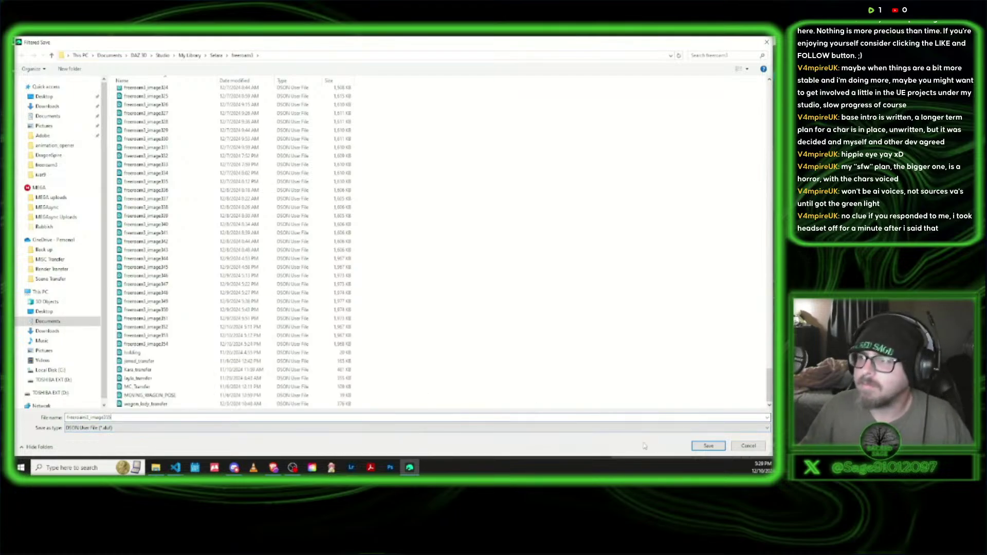
pyautogui.click(708, 445)
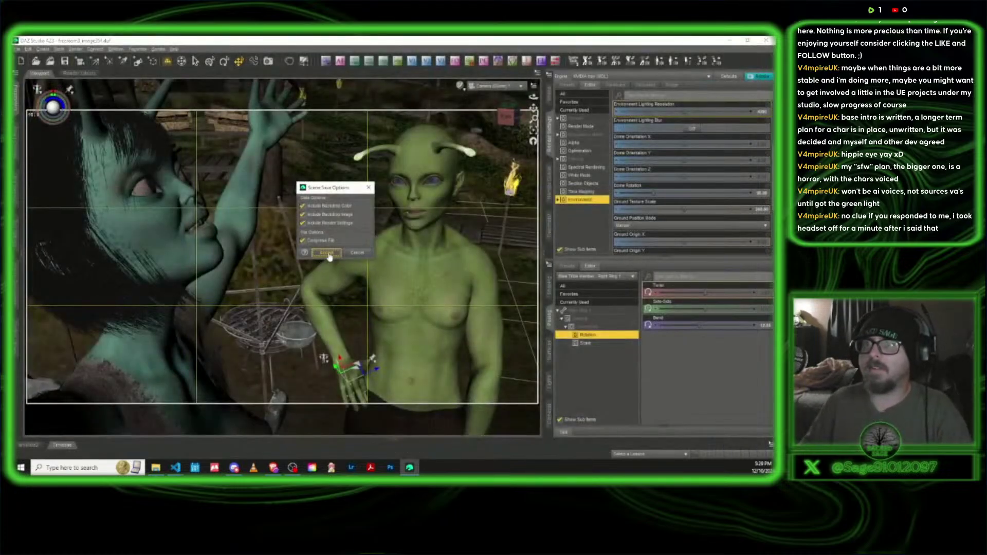
pyautogui.click(326, 252)
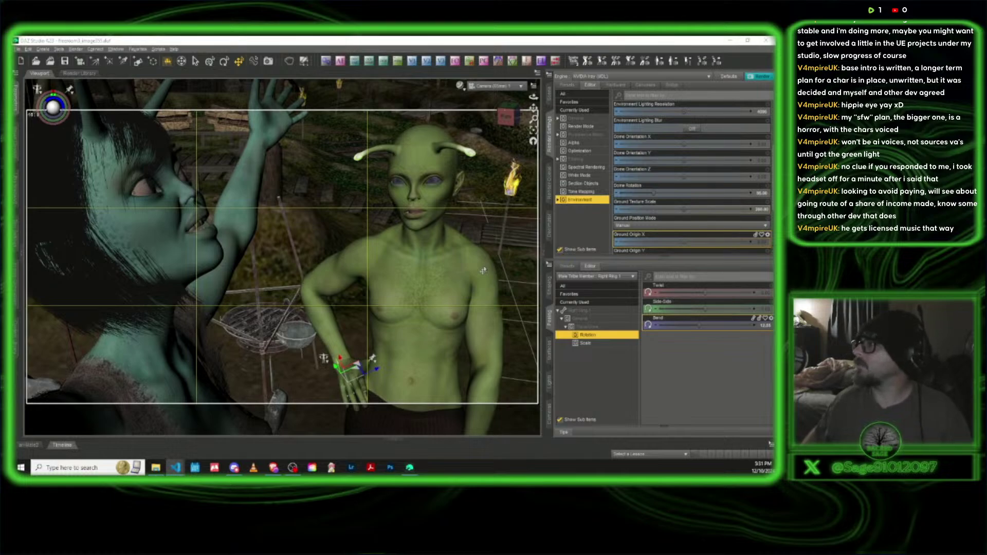
pyautogui.scroll(-1, 692, 242)
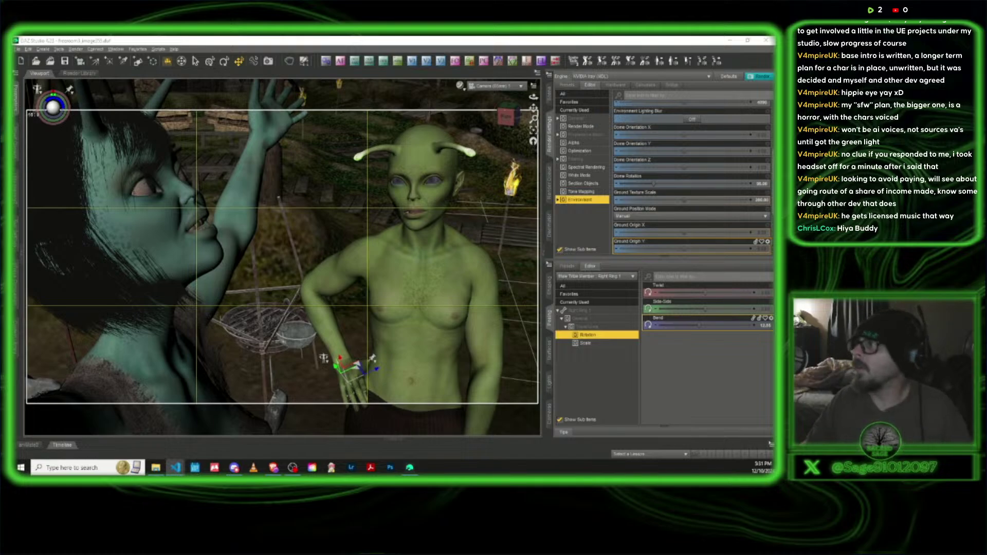
# Switch the viewport to Perspective View, show the scene hierarchy, clear the selection and frame the green alien's head and shoulders
pyautogui.click(494, 86)
pyautogui.click(491, 154)
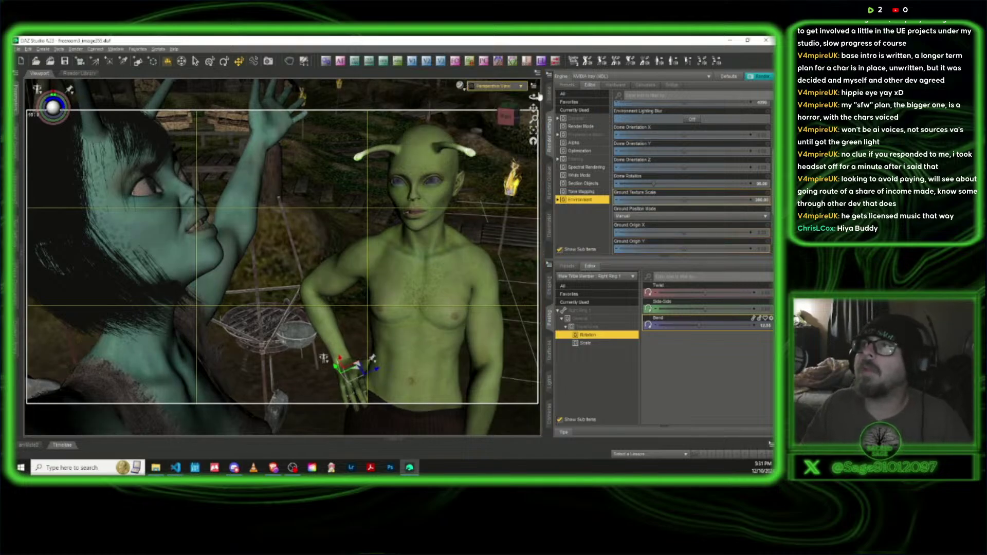
pyautogui.click(549, 96)
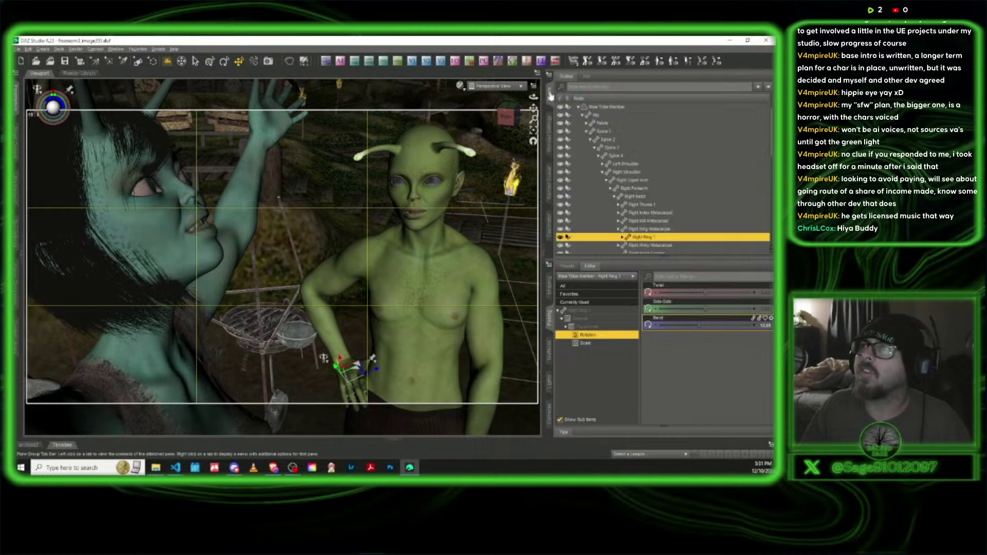
pyautogui.scroll(-5, 630, 215)
pyautogui.click(621, 253)
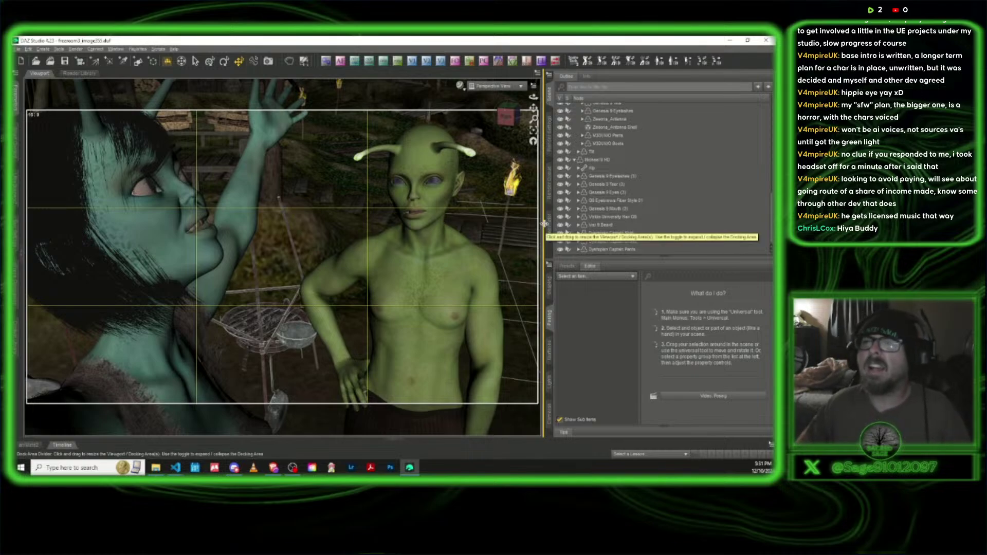
pyautogui.scroll(3, 406, 181)
pyautogui.scroll(1, 410, 179)
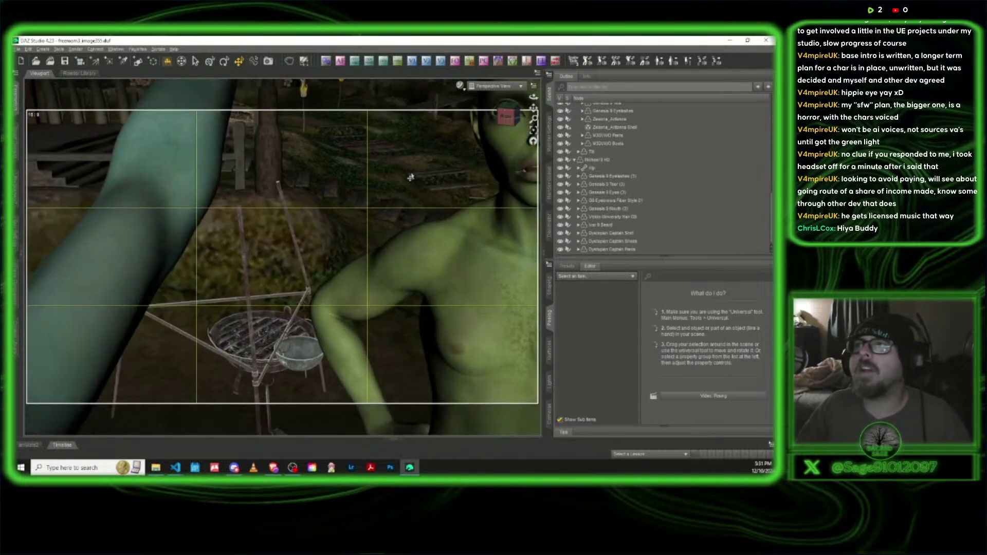
pyautogui.moveTo(515, 116); pyautogui.dragTo(541, 190)
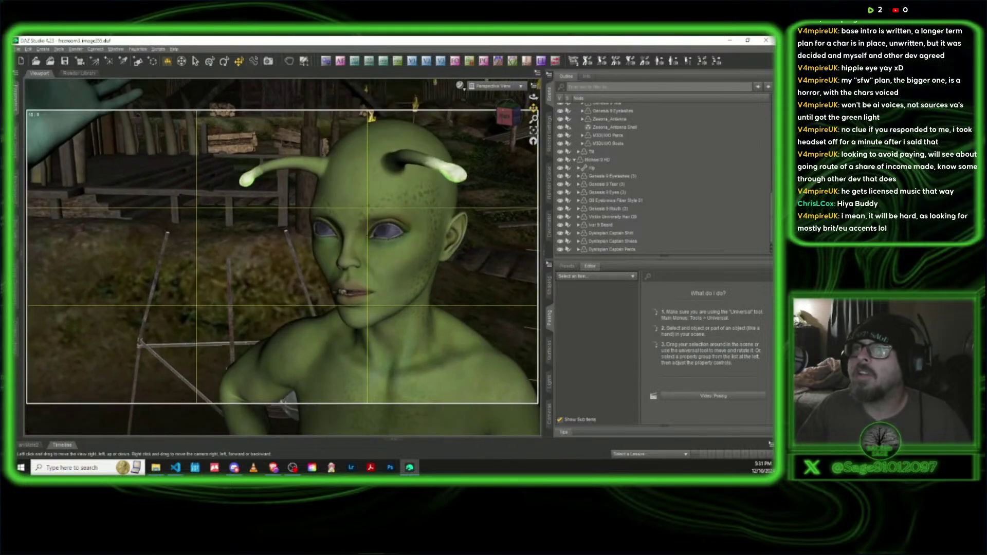
pyautogui.moveTo(511, 116); pyautogui.dragTo(526, 171)
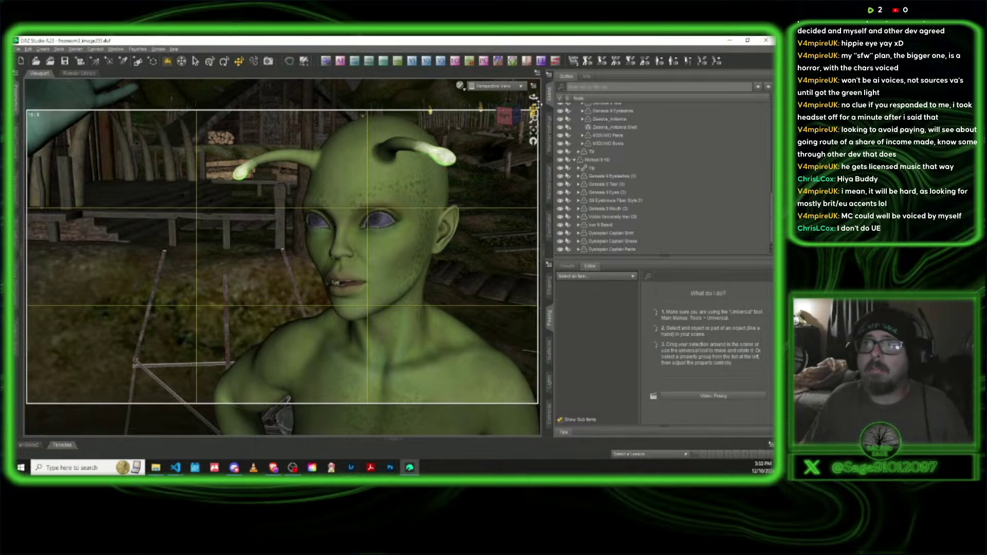
# Select the green tribe member figure and reduce its currently used Annoyed expression to zero
pyautogui.click(418, 265)
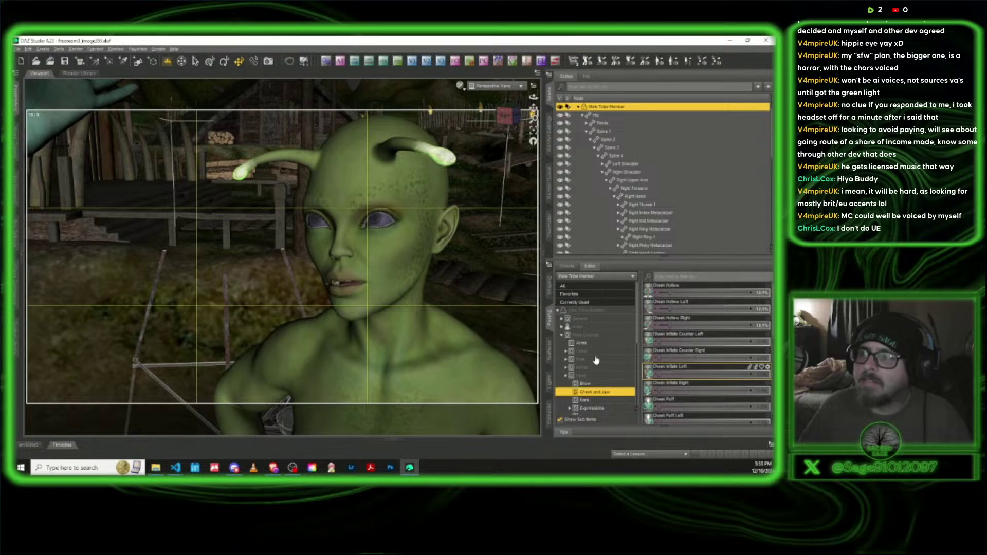
pyautogui.scroll(-1, 596, 359)
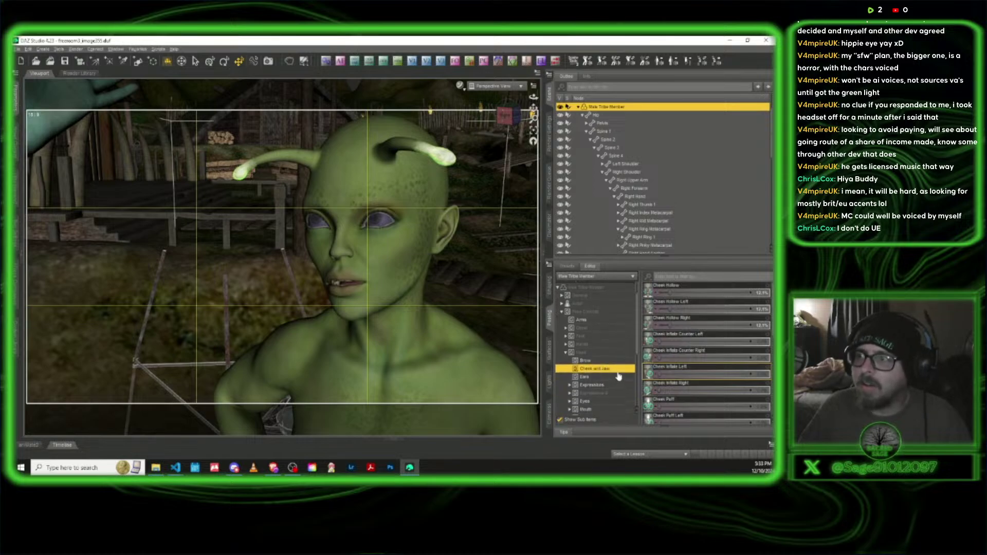
pyautogui.scroll(-1, 619, 373)
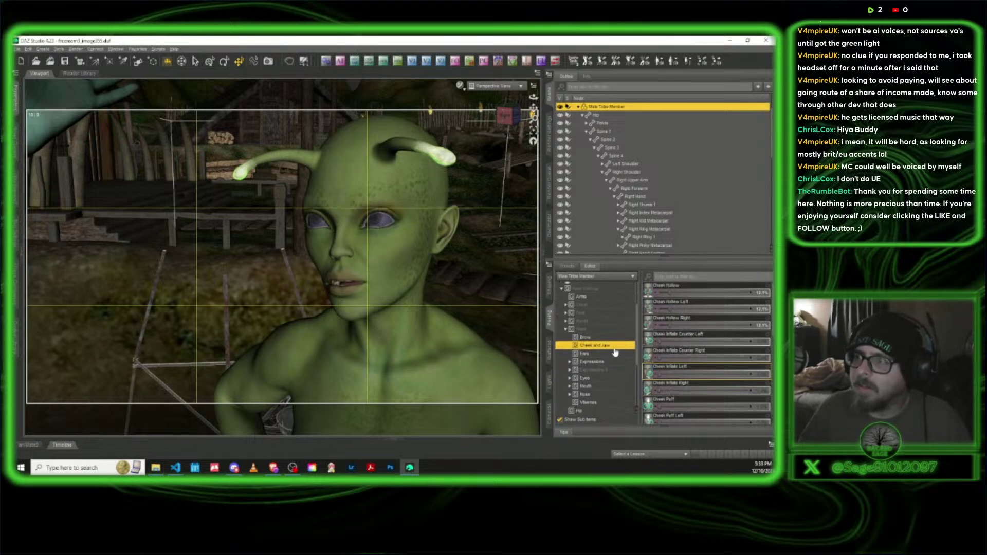
pyautogui.click(617, 363)
pyautogui.scroll(2, 605, 325)
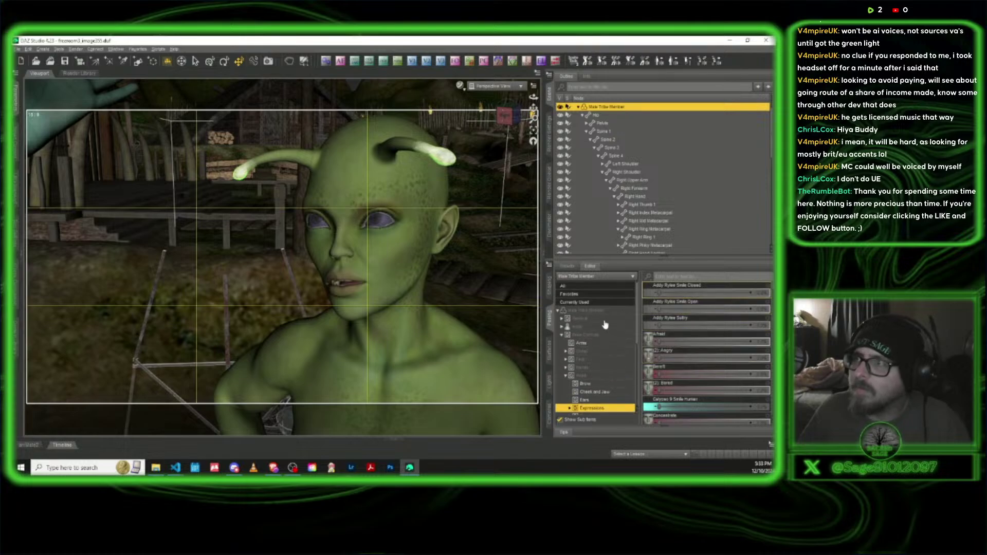
pyautogui.click(590, 304)
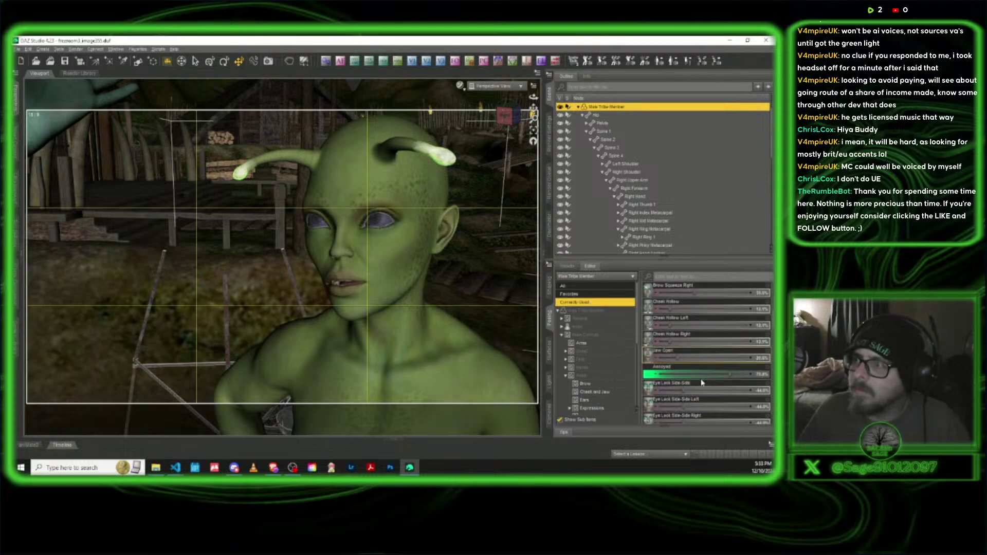
pyautogui.moveTo(732, 378); pyautogui.dragTo(659, 376)
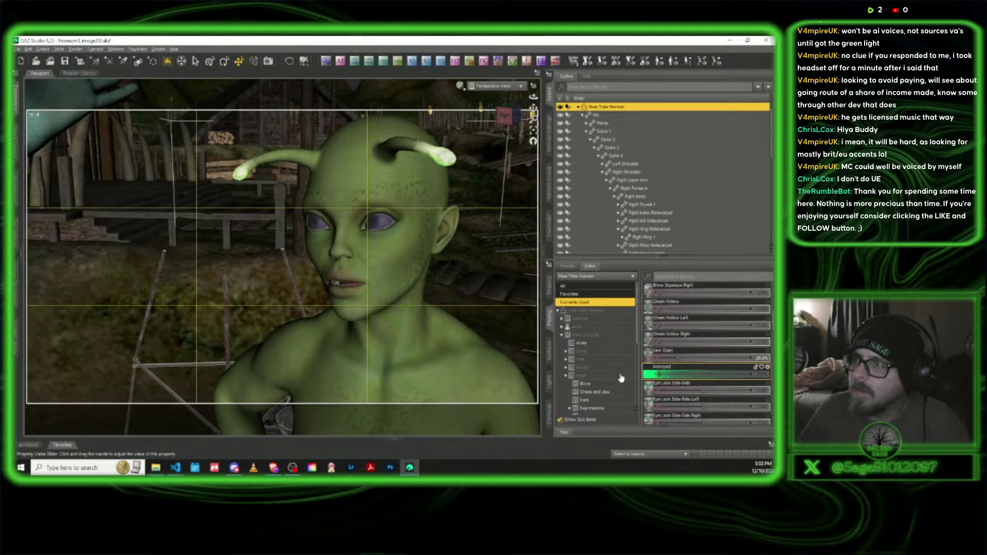
# Search the figure's pose controls for "angry", look through the matching expressions, and clear the search
pyautogui.click(673, 276)
pyautogui.write('angr')
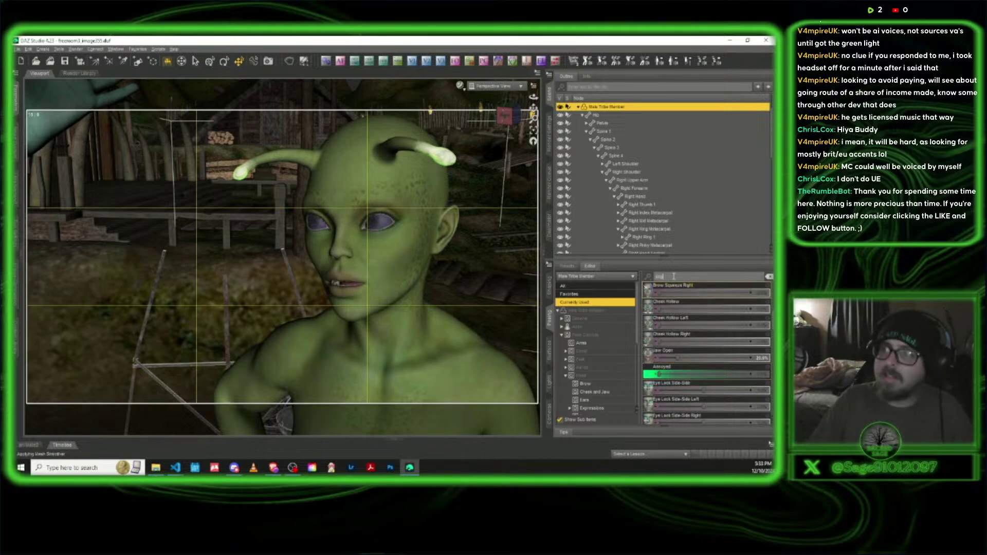
pyautogui.write('y')
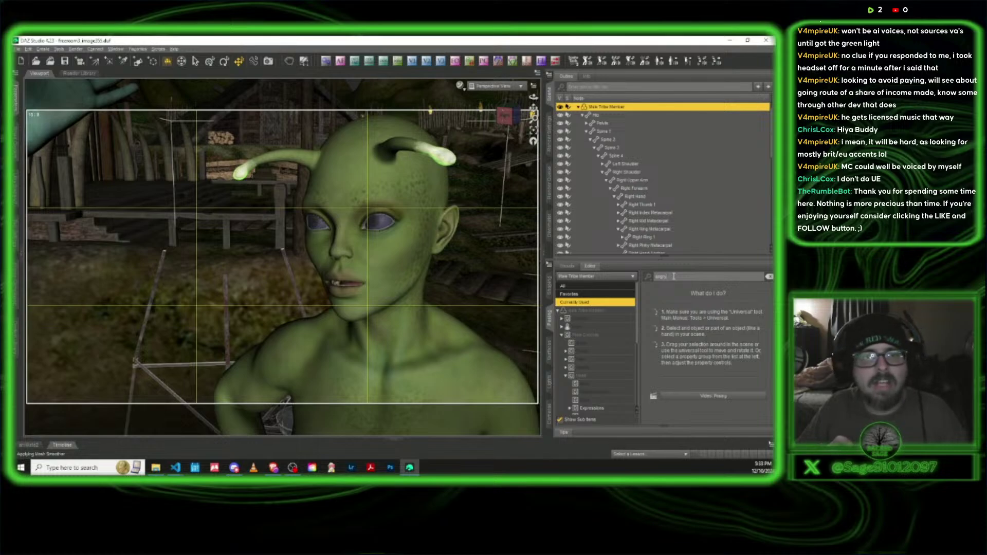
pyautogui.click(606, 336)
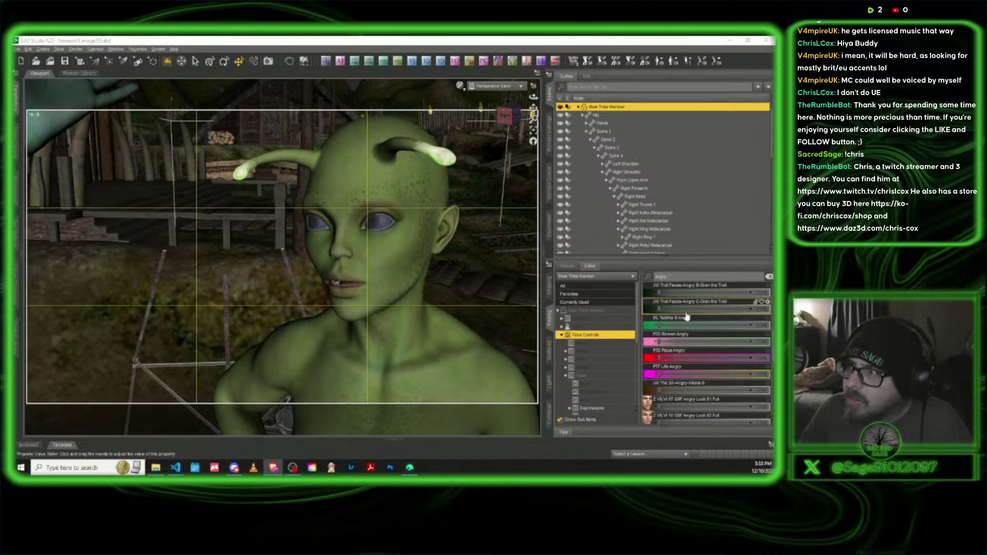
pyautogui.scroll(-2, 678, 359)
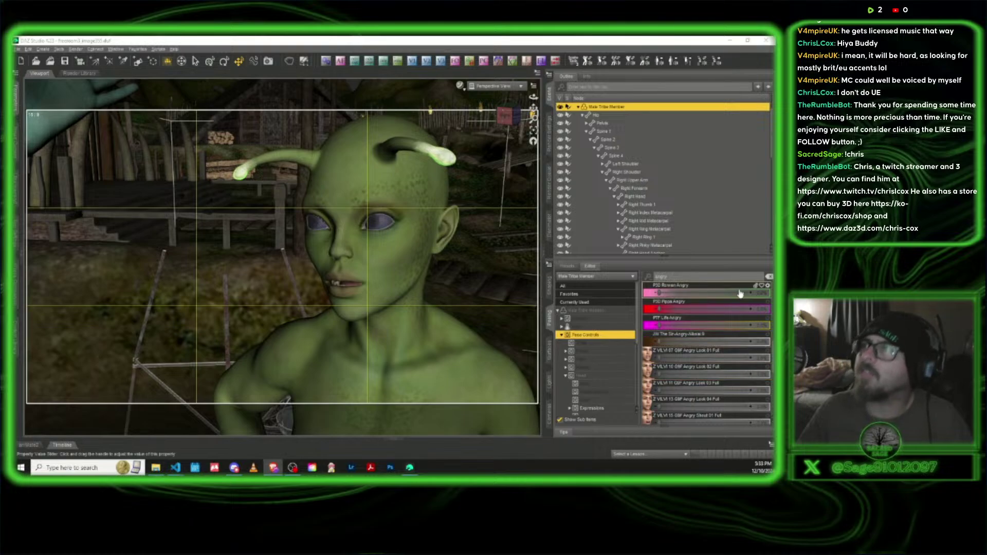
pyautogui.click(769, 276)
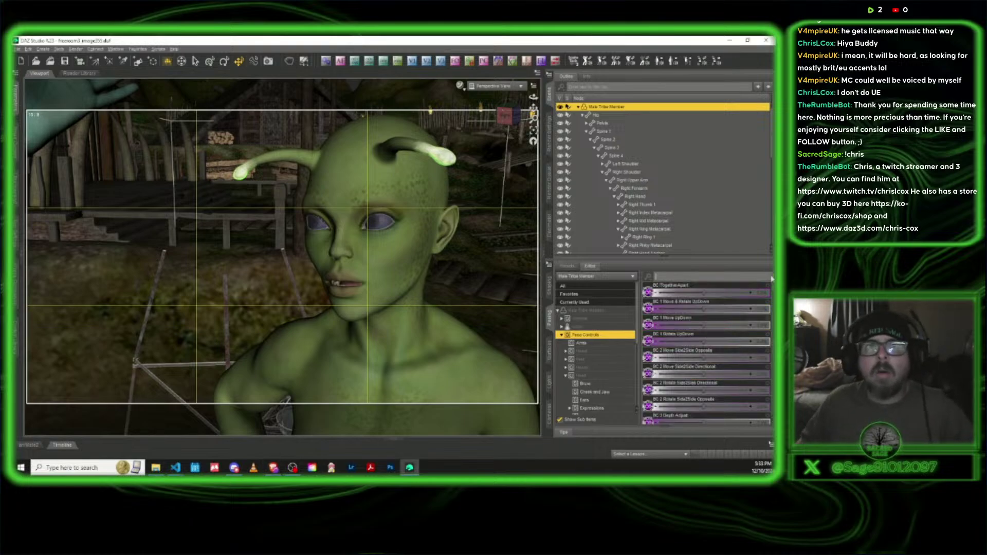
# Browse the head's expression groups and open the Z Villain and Victim expressions
pyautogui.scroll(-1, 623, 366)
pyautogui.scroll(-1, 619, 367)
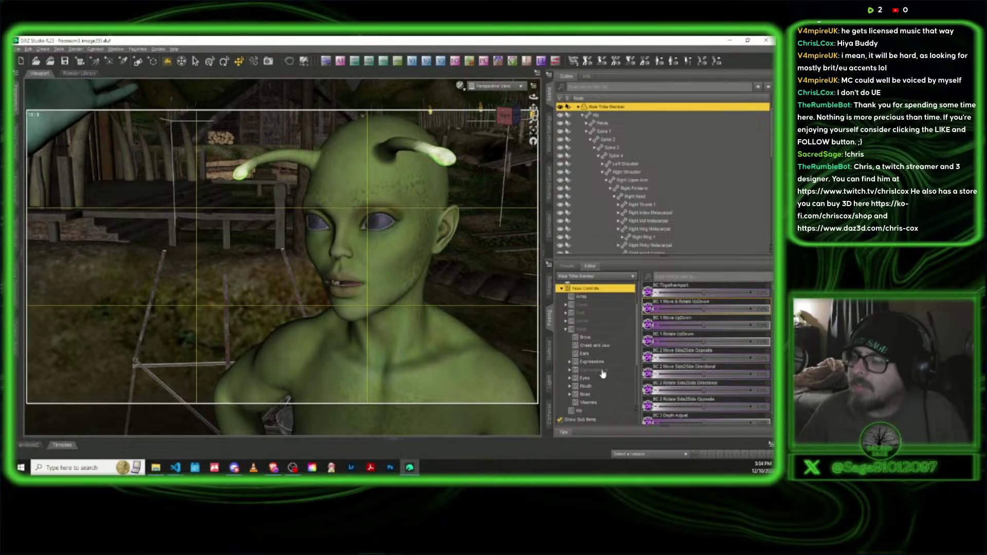
pyautogui.click(602, 370)
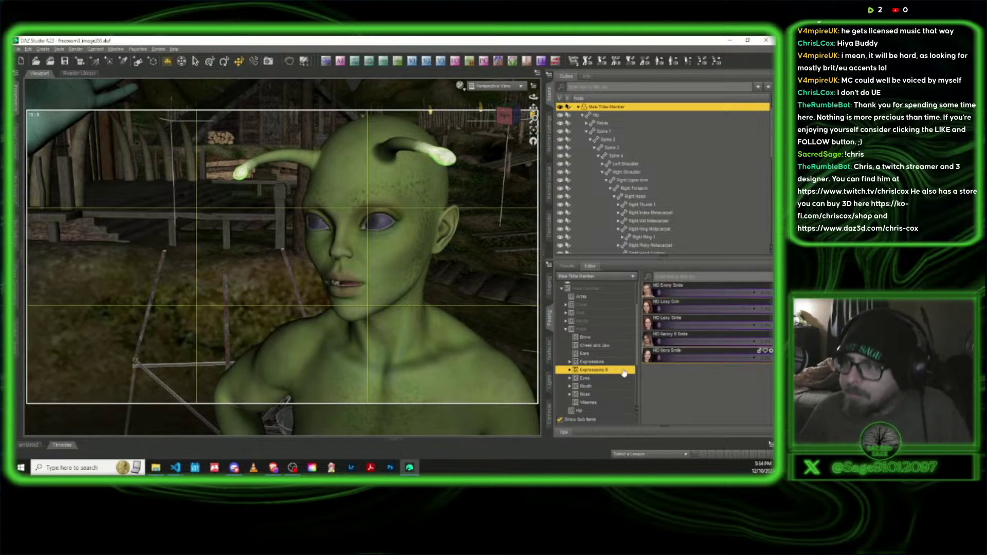
pyautogui.click(599, 363)
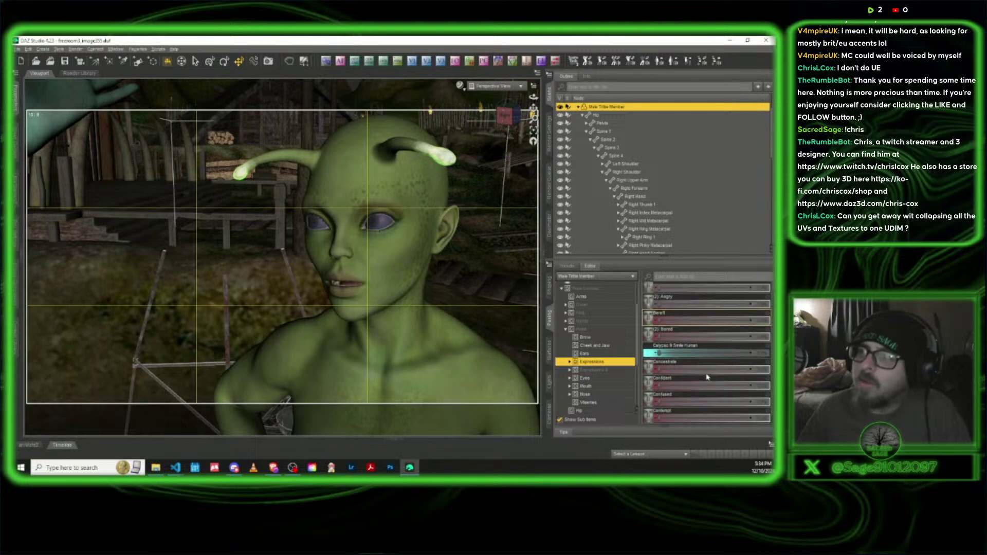
pyautogui.click(569, 362)
pyautogui.scroll(-10, 600, 390)
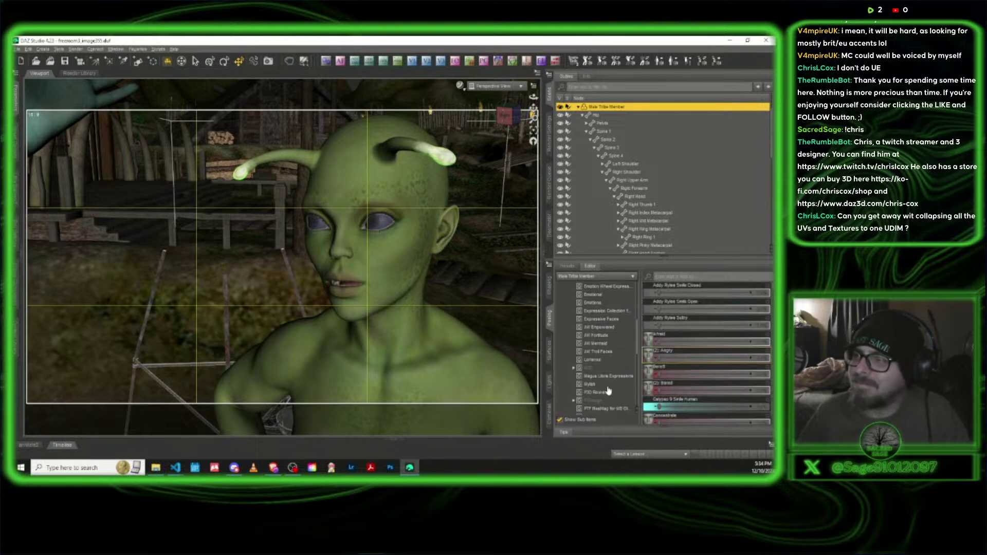
pyautogui.scroll(-3, 610, 386)
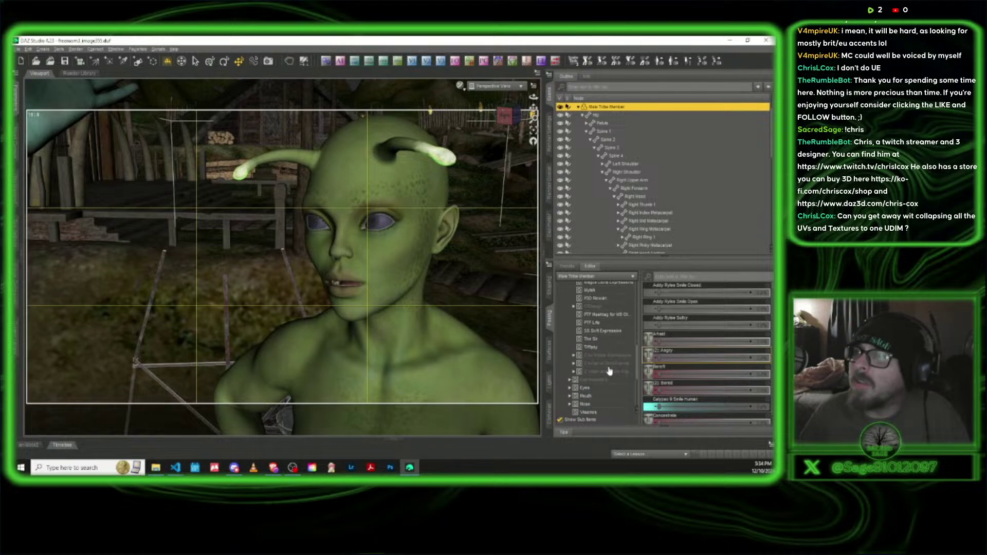
pyautogui.click(609, 363)
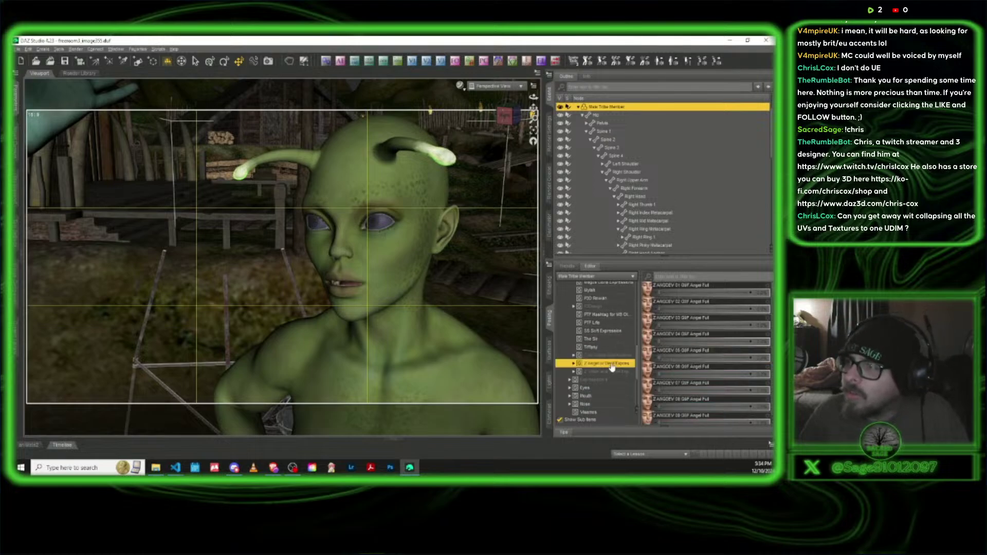
pyautogui.scroll(-3, 682, 371)
pyautogui.click(607, 371)
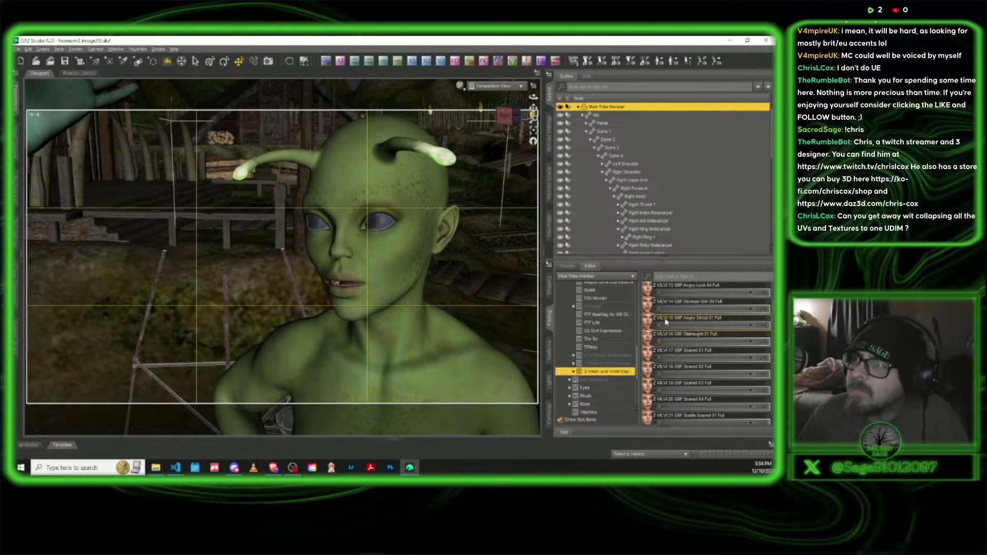
# Apply the Angry Look 02 Full expression to the green figure at about 60%
pyautogui.scroll(3, 656, 338)
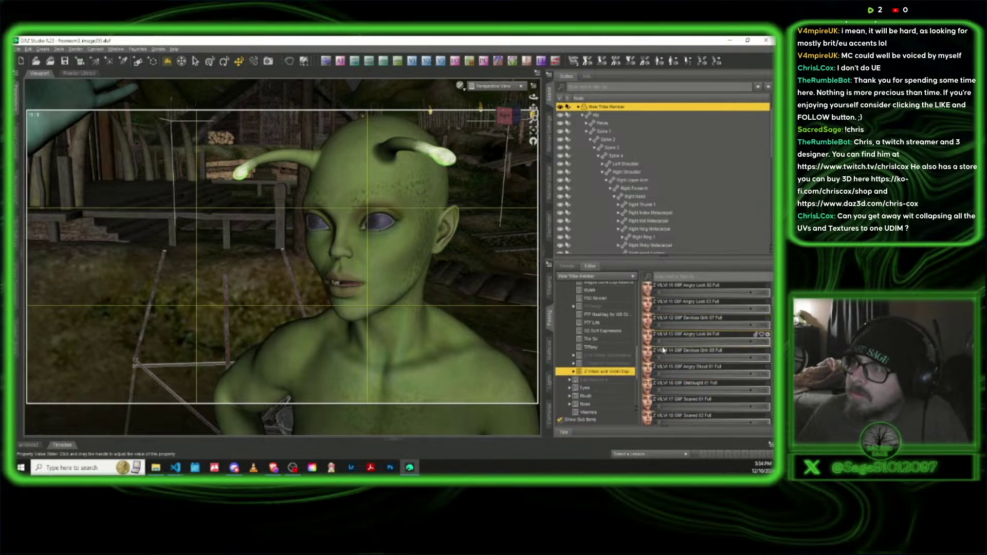
pyautogui.scroll(3, 671, 342)
pyautogui.scroll(1, 666, 342)
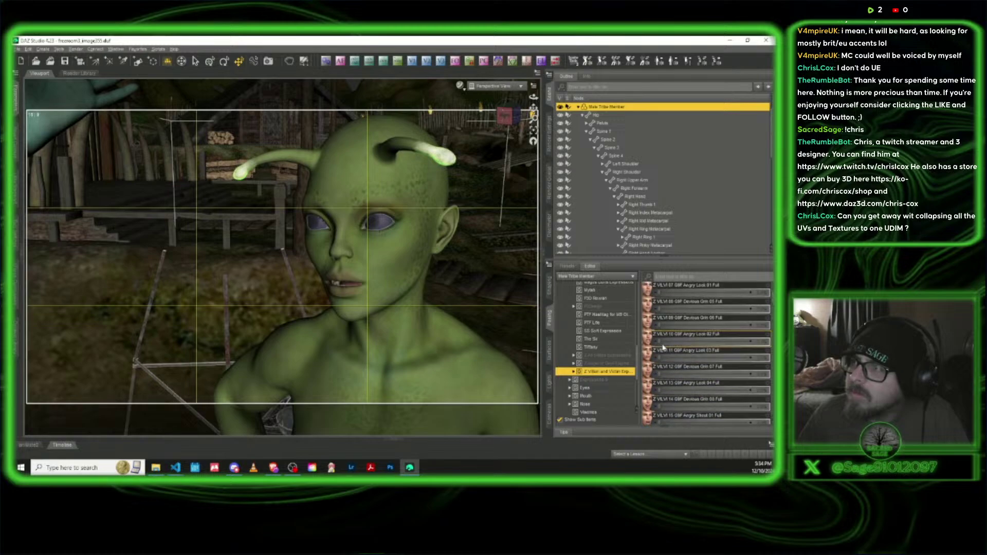
pyautogui.moveTo(659, 341); pyautogui.dragTo(714, 354)
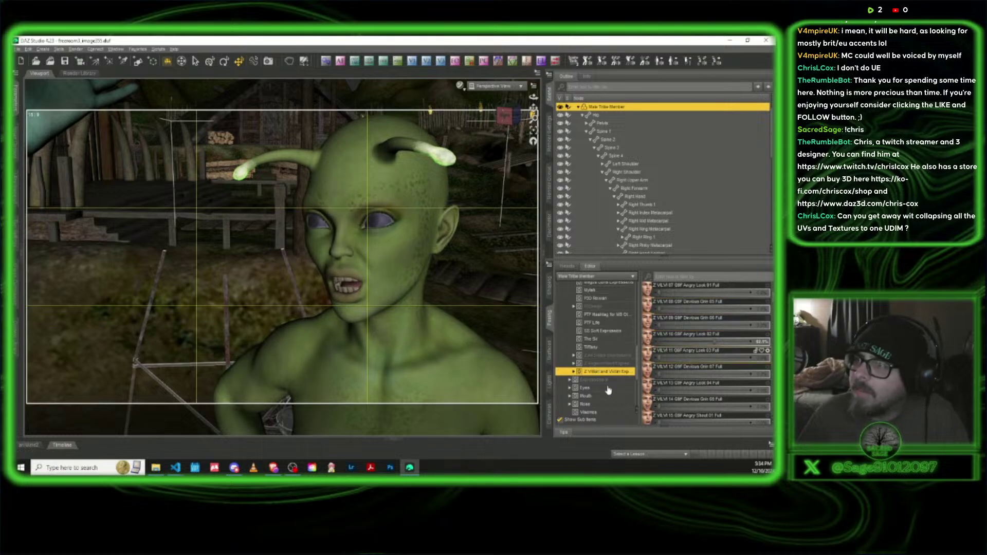
# Reduce the figure's Jaw Open pose under Cheek and Jaw to about 16%
pyautogui.scroll(4, 610, 346)
pyautogui.scroll(-5, 609, 350)
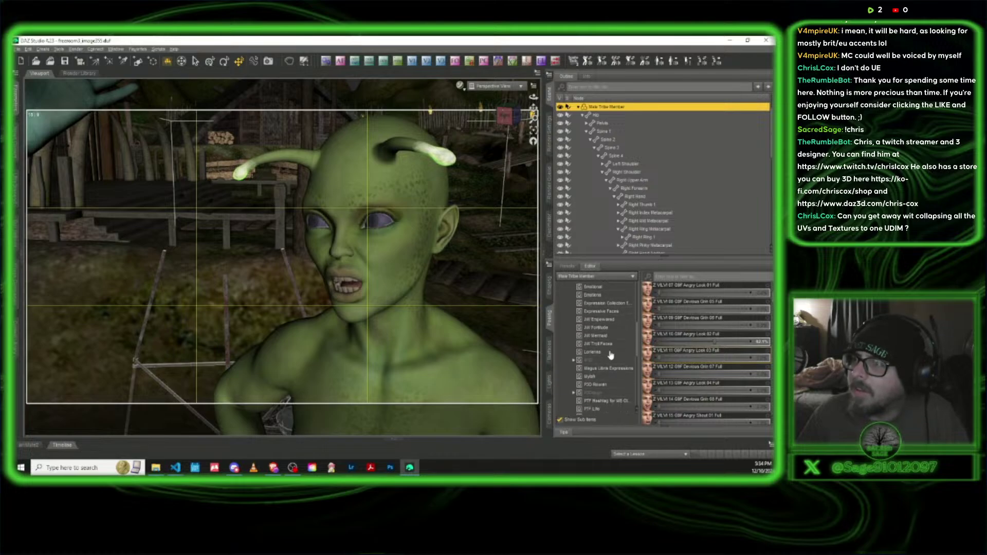
pyautogui.click(602, 371)
pyautogui.scroll(-6, 600, 371)
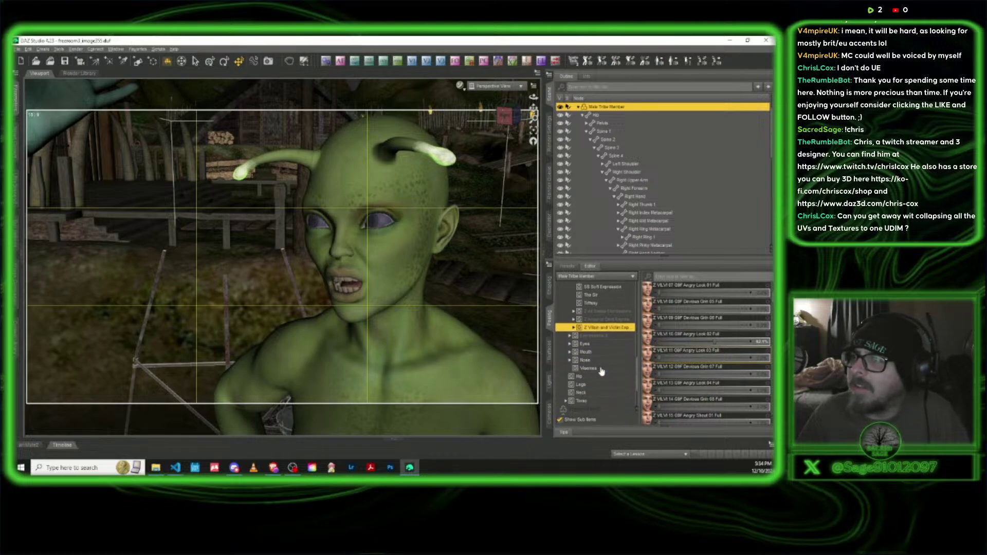
pyautogui.scroll(5, 597, 371)
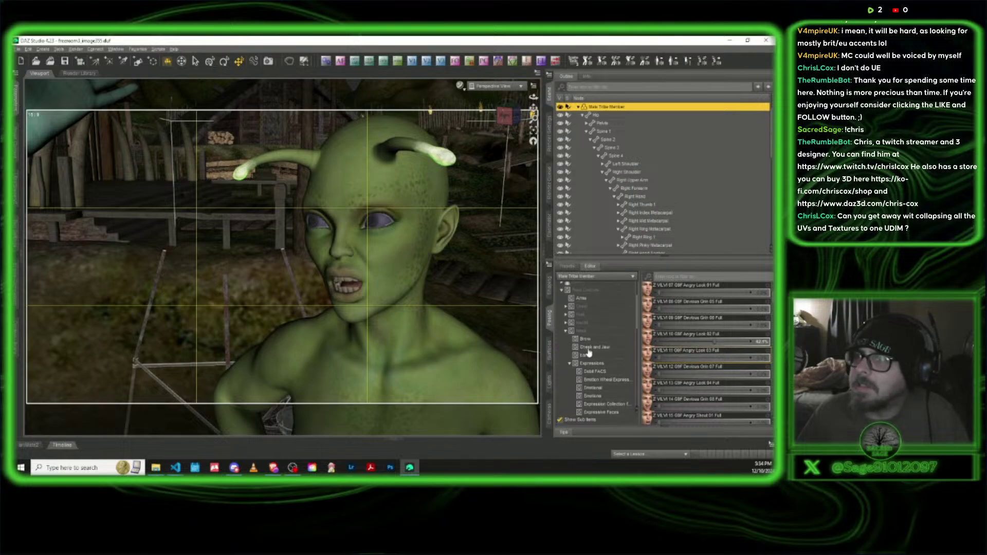
pyautogui.click(596, 348)
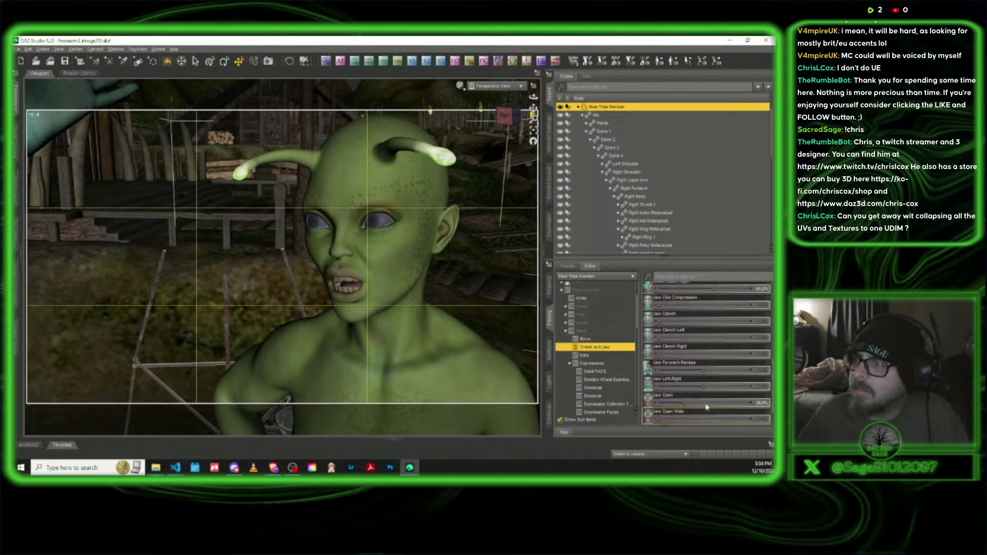
pyautogui.moveTo(683, 402); pyautogui.dragTo(674, 403)
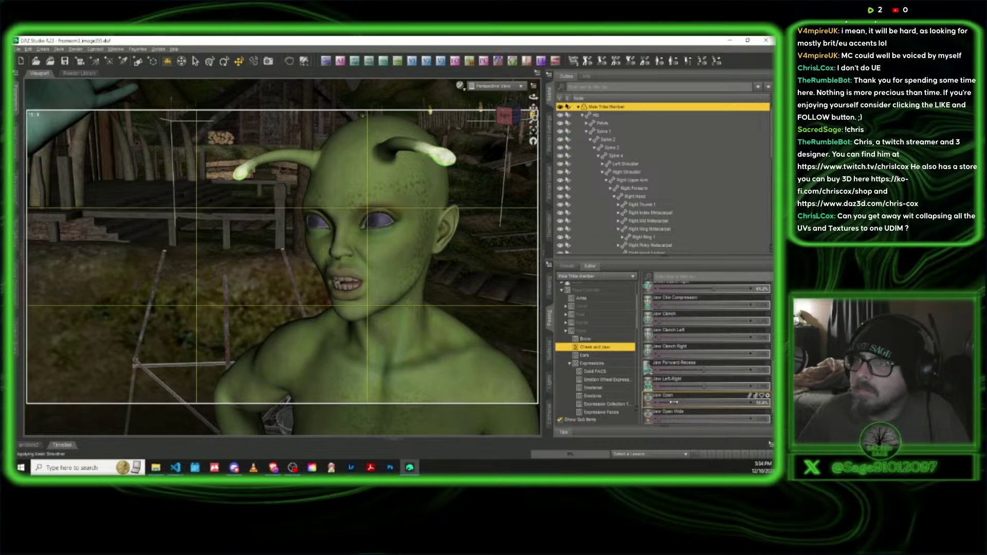
# Switch the viewport from Perspective View back to the scene's camera
pyautogui.click(492, 86)
pyautogui.click(492, 91)
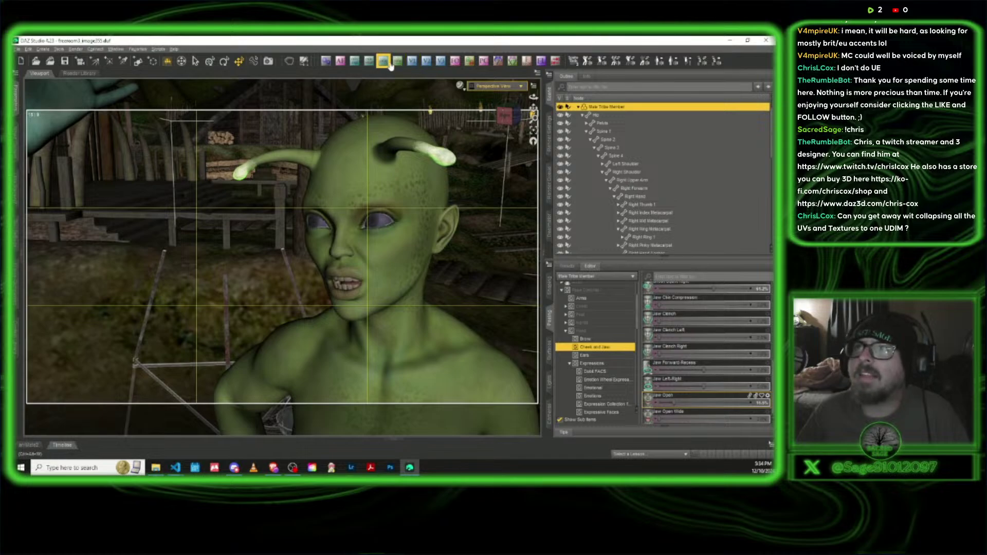
pyautogui.click(398, 61)
pyautogui.click(309, 181)
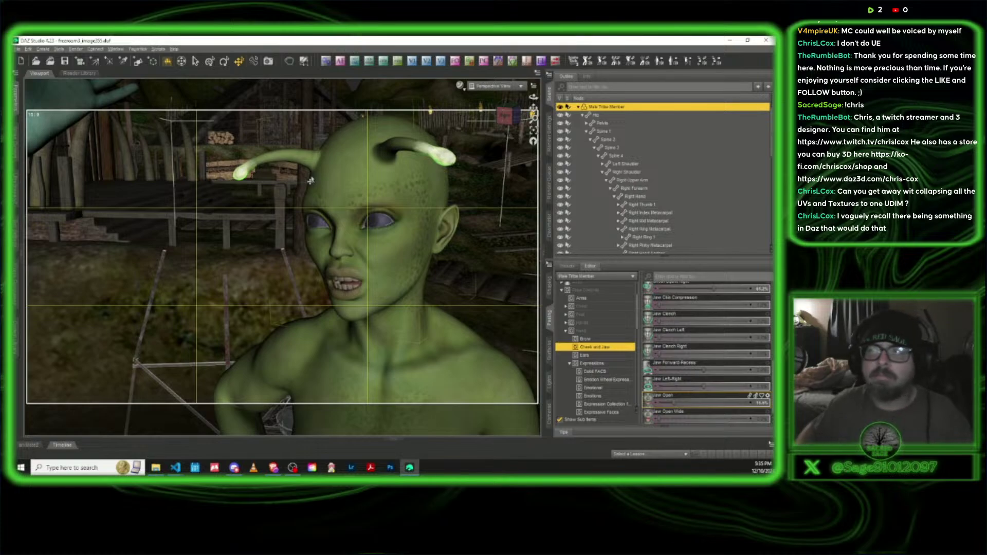
pyautogui.click(499, 86)
pyautogui.click(511, 154)
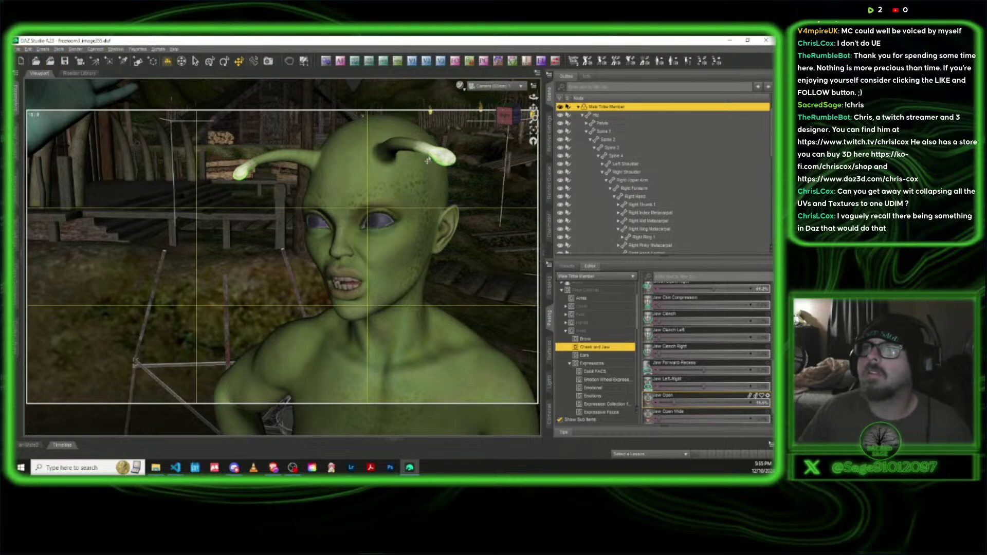
# Focus the scene camera on the selected green figure and set the camera's F/Stop to 32 (10 stops)
pyautogui.click(378, 164)
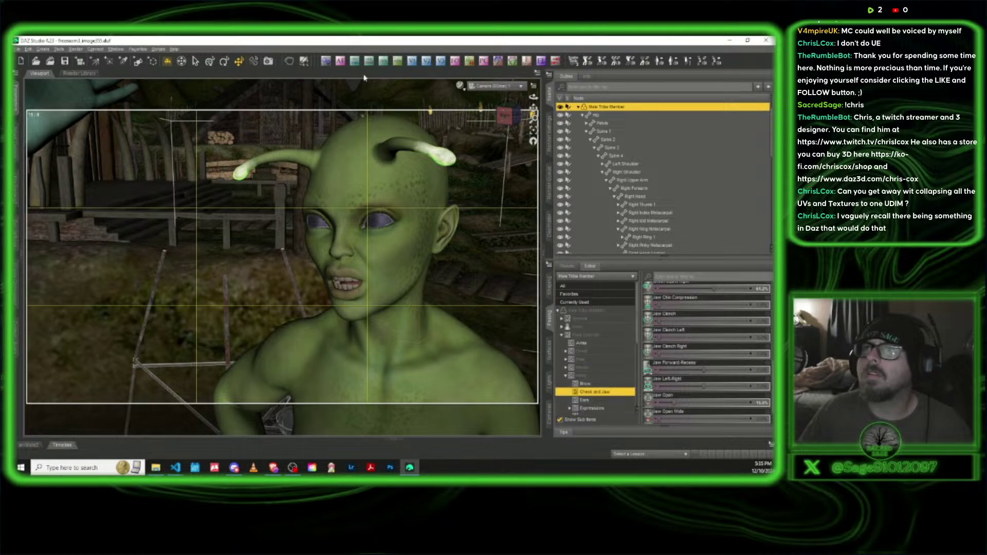
pyautogui.click(340, 61)
pyautogui.click(367, 218)
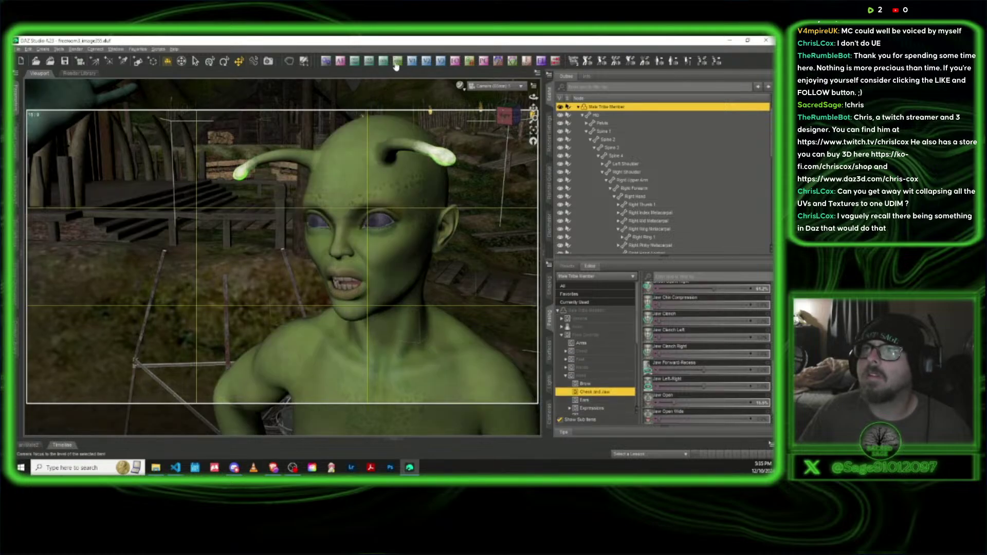
pyautogui.click(525, 63)
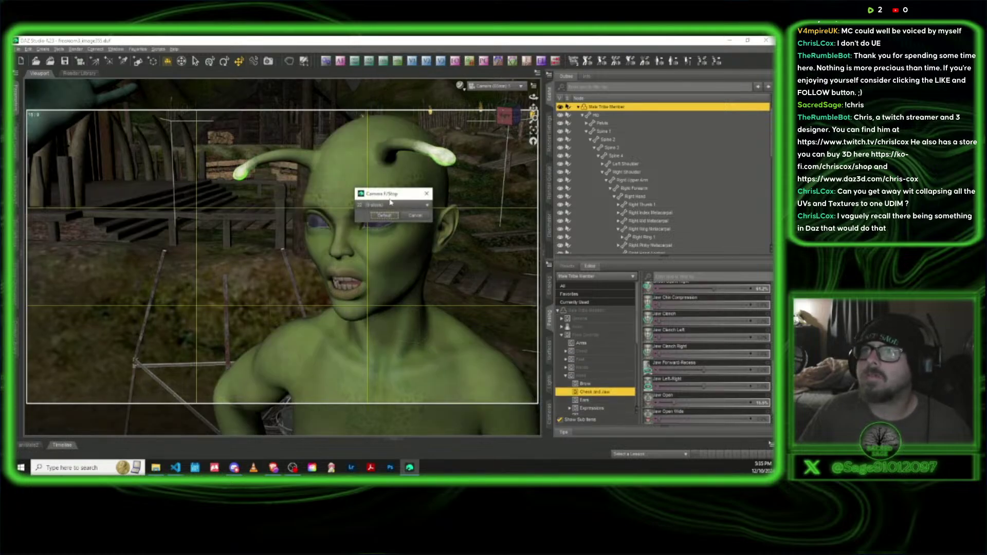
pyautogui.click(394, 206)
pyautogui.click(402, 303)
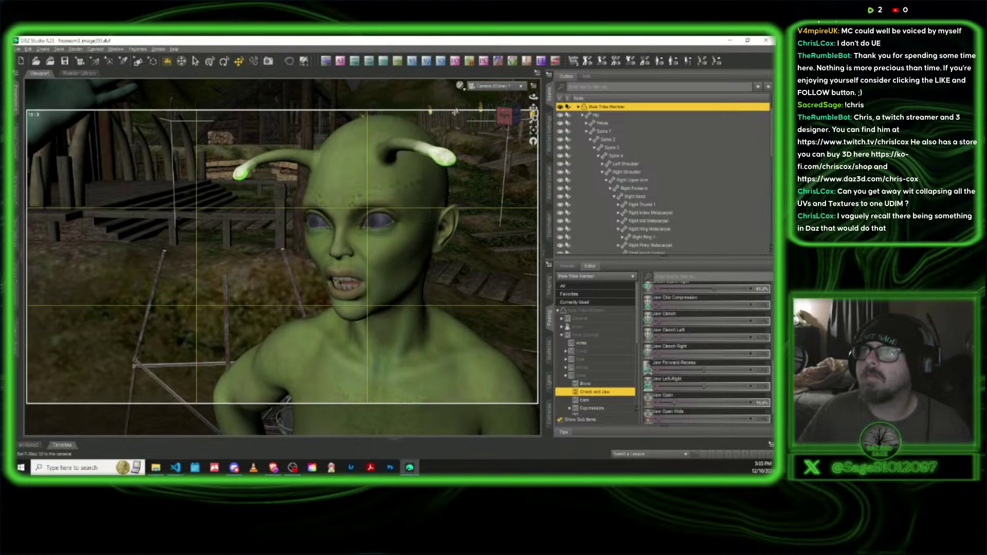
# Set the camera's F/Stop to the 11 stops option while previewing in NVIDIA Iray, and return the viewport to Texture Shaded
pyautogui.click(461, 85)
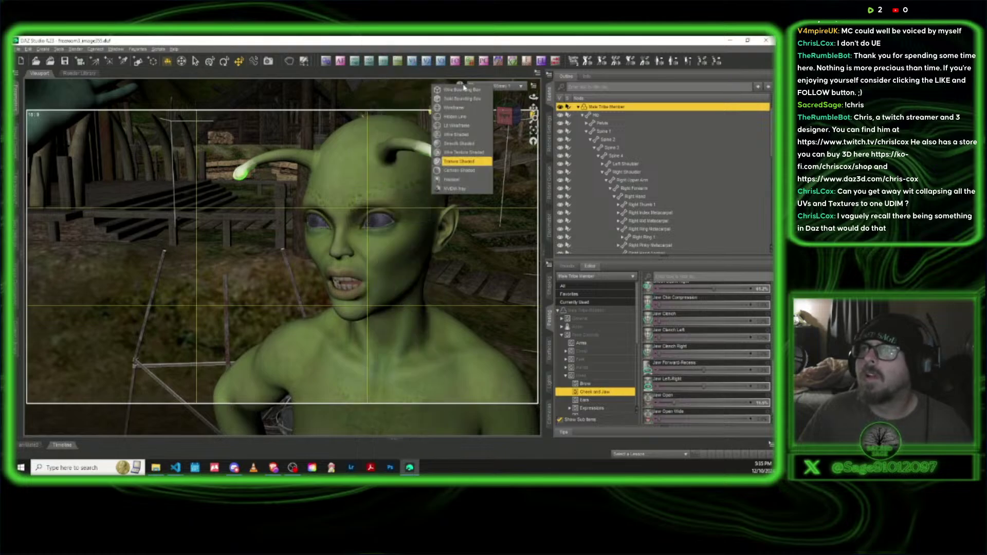
pyautogui.click(464, 189)
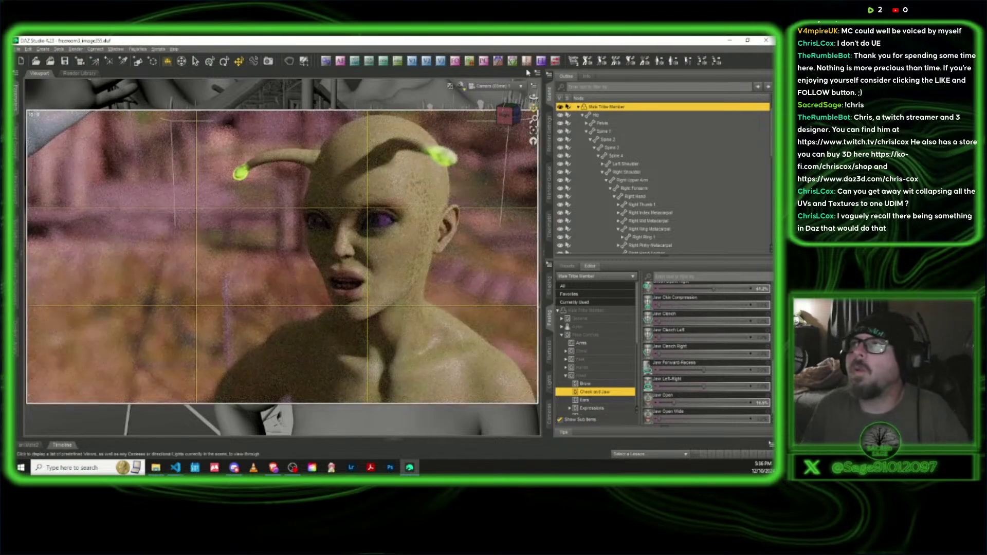
pyautogui.click(525, 63)
pyautogui.click(400, 204)
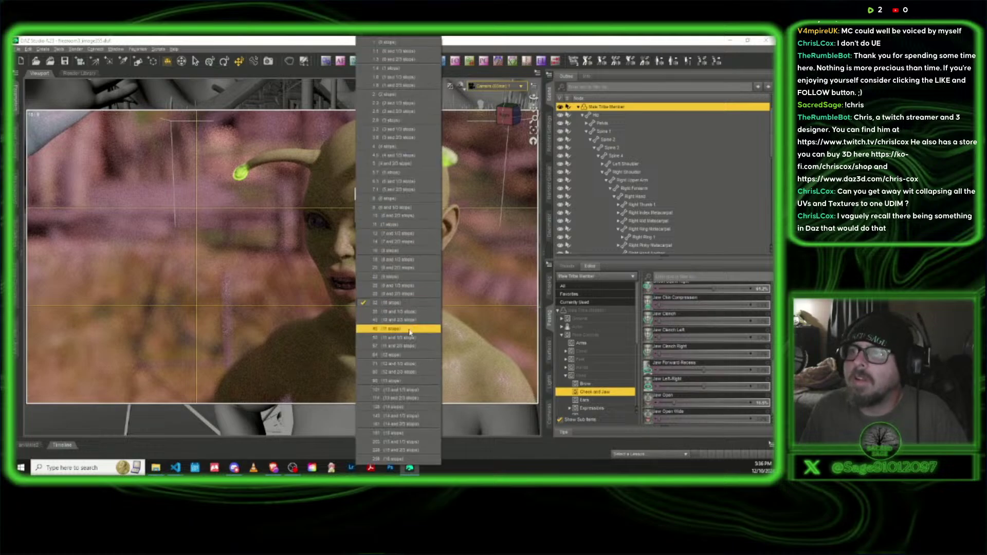
pyautogui.click(411, 329)
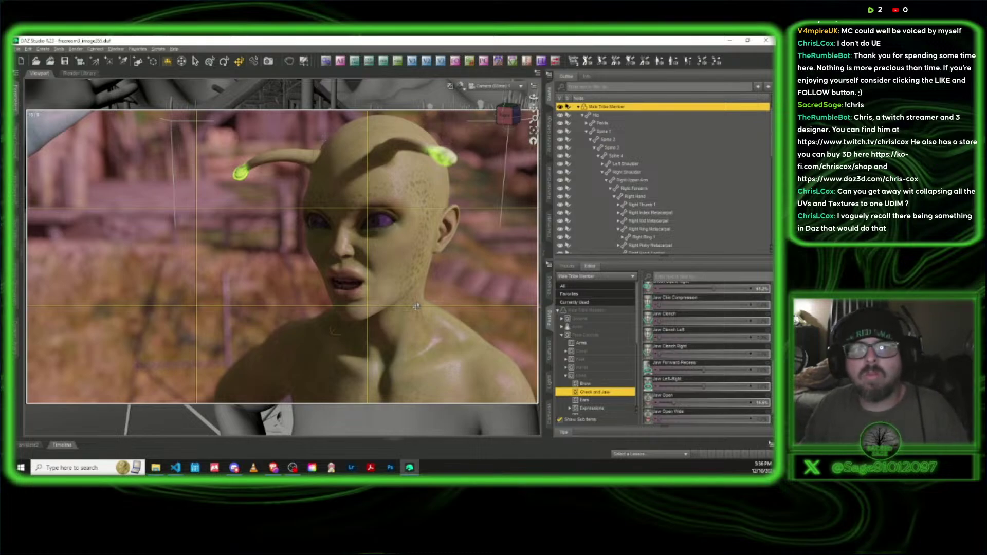
pyautogui.click(460, 86)
pyautogui.click(454, 161)
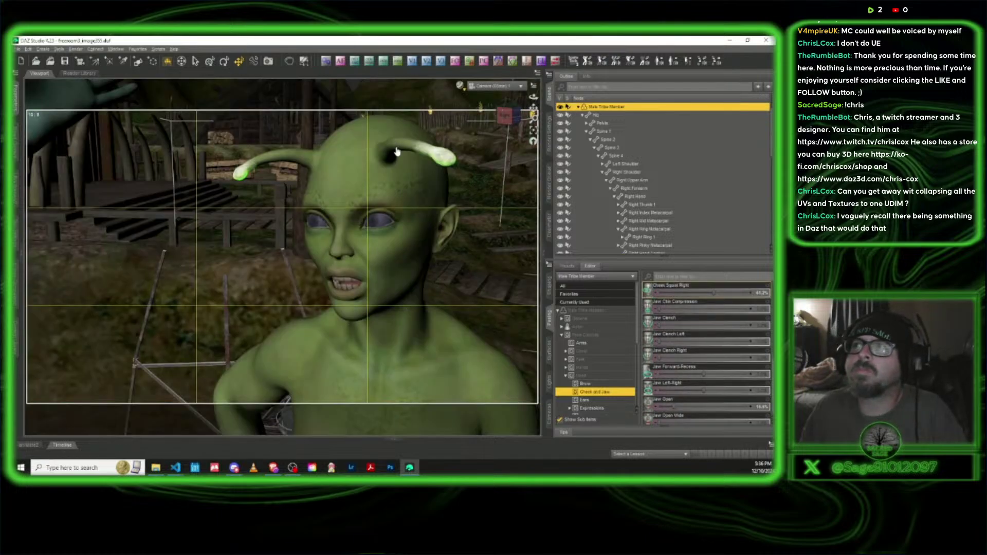
# Save the scene as a new file named freeroam3_image356 in the freeroam3 folder
pyautogui.click(17, 50)
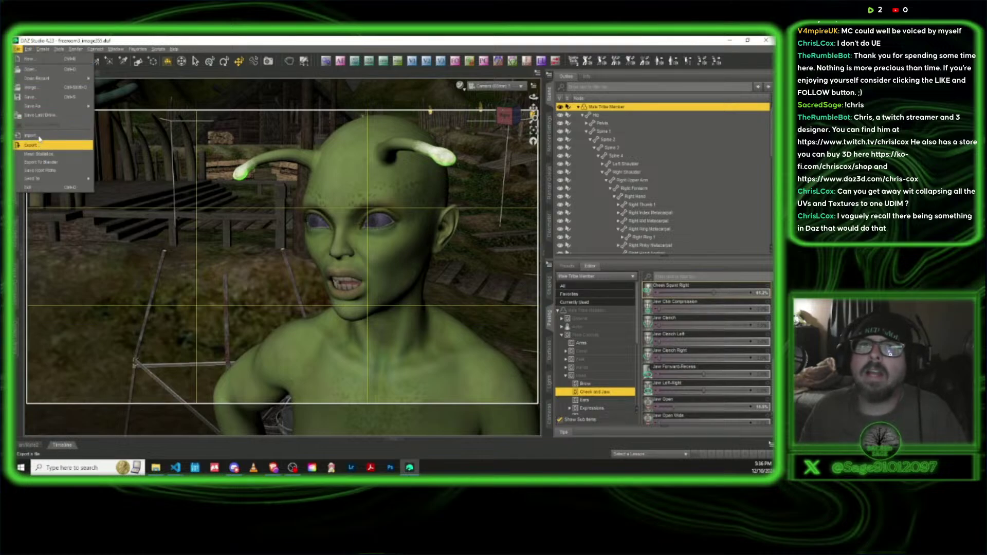
pyautogui.moveTo(46, 110)
pyautogui.click(110, 108)
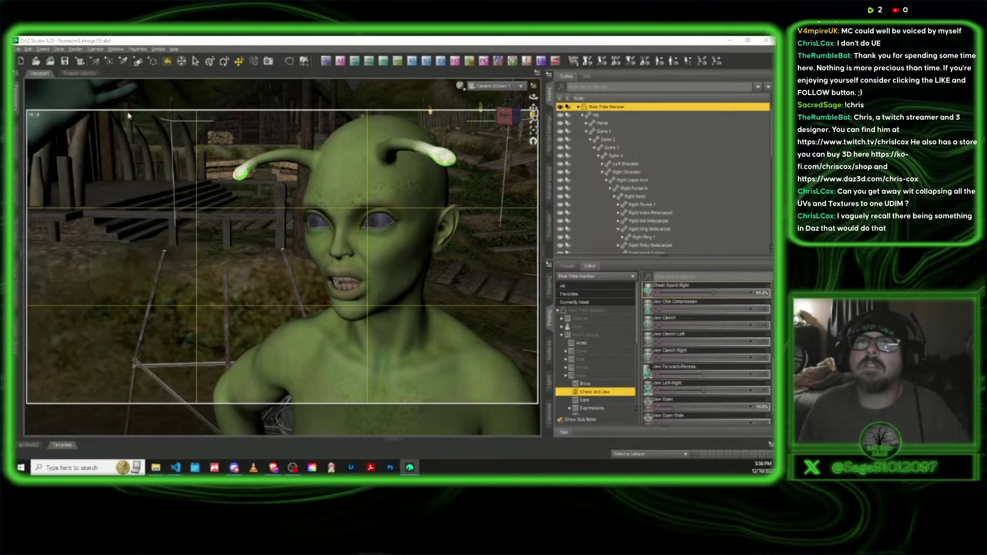
pyautogui.moveTo(770, 99); pyautogui.dragTo(769, 386)
pyautogui.click(178, 344)
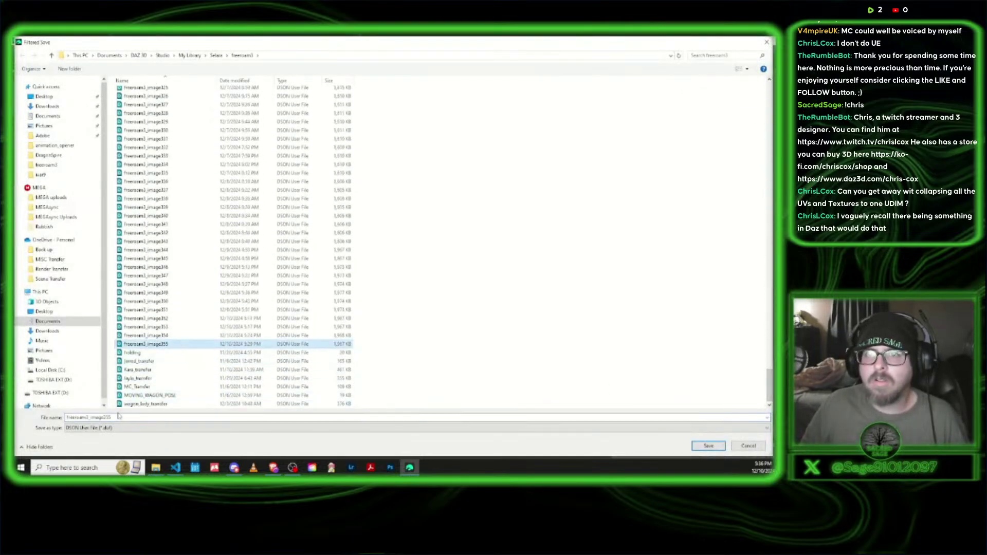
pyautogui.click(118, 417)
pyautogui.click(118, 418)
pyautogui.press('BackSpace')
pyautogui.write('6')
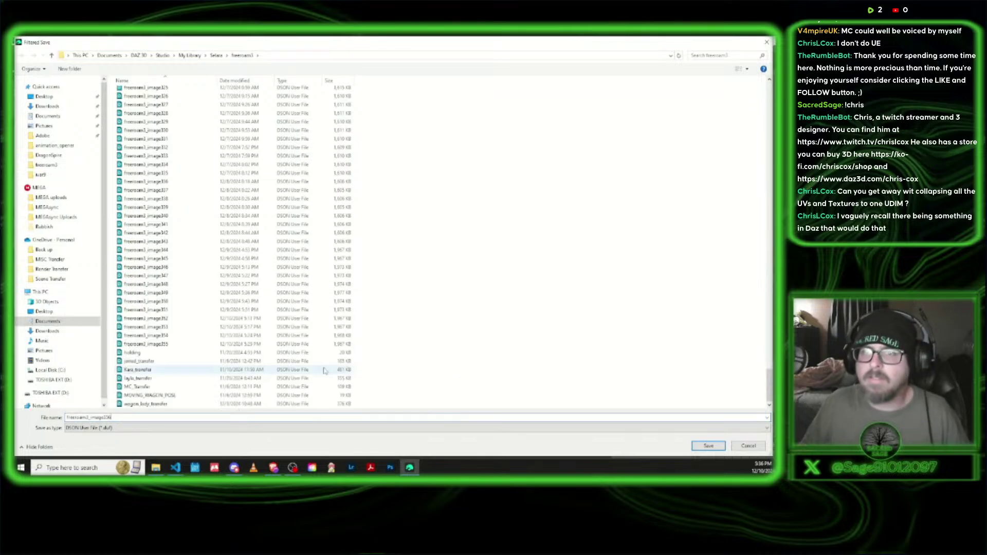
pyautogui.click(709, 445)
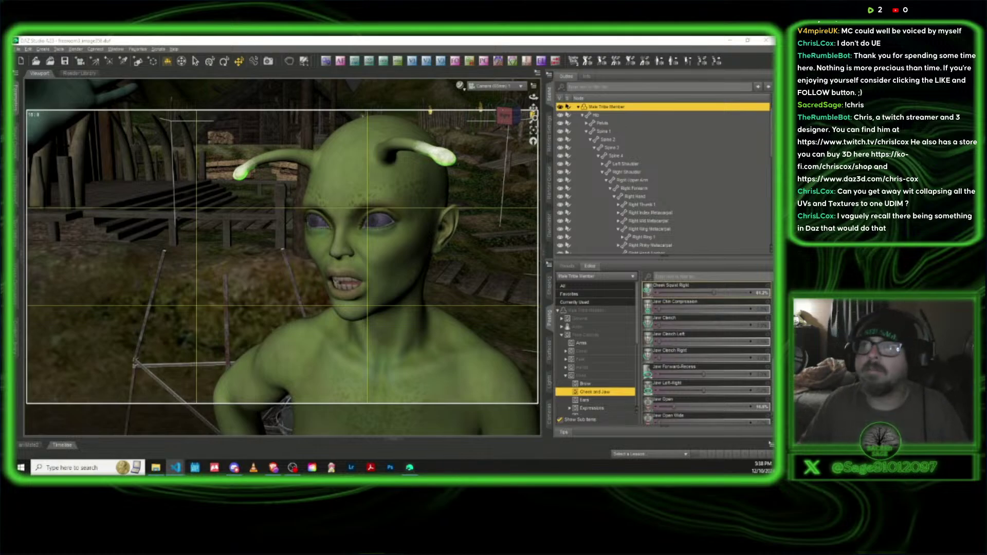
# Switch the viewport to Perspective View and select the teal figure with raised arms beside the cooking pot
pyautogui.click(446, 349)
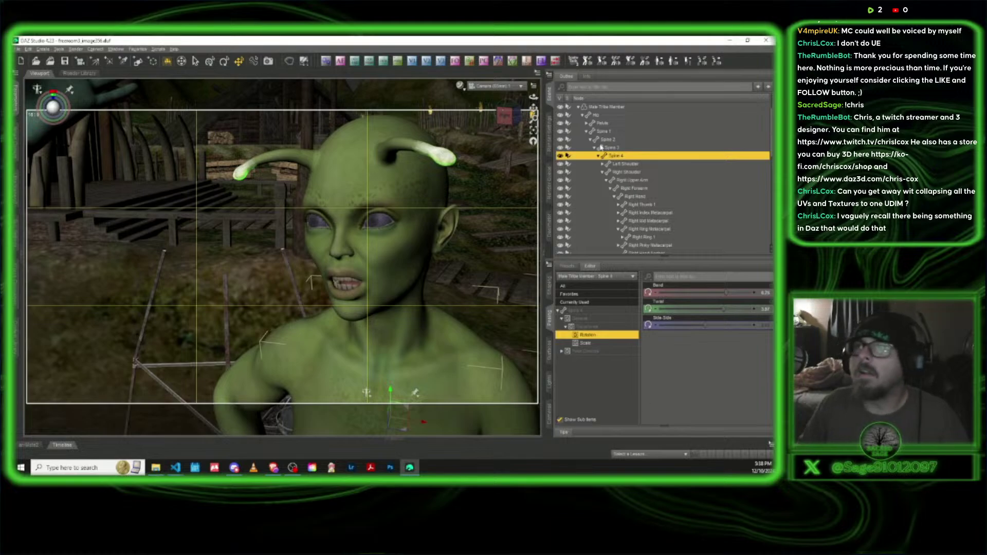
pyautogui.click(491, 88)
pyautogui.click(490, 99)
pyautogui.moveTo(497, 121); pyautogui.dragTo(444, 124)
pyautogui.click(229, 206)
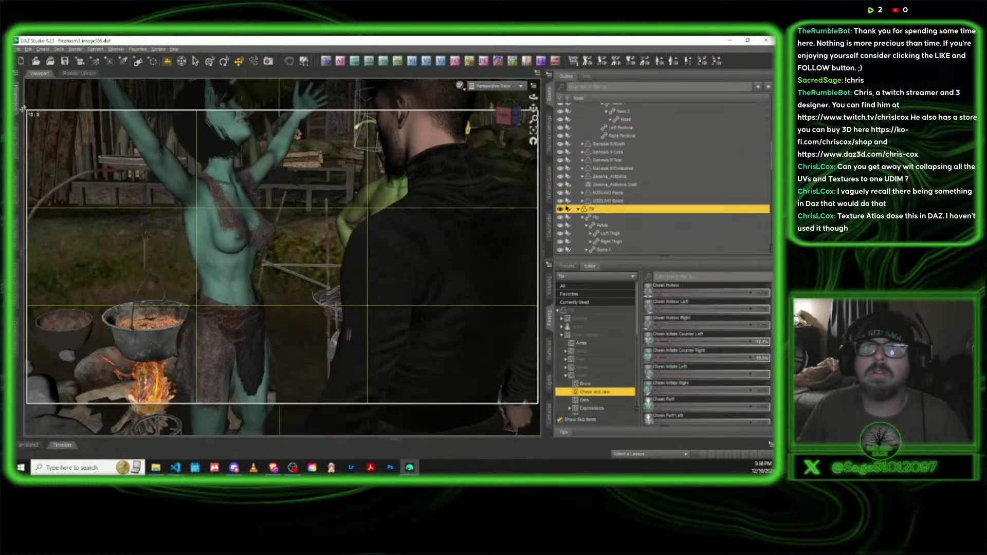
# Open Smart Content and leave the Casey HD product page for the full list of products
pyautogui.click(18, 102)
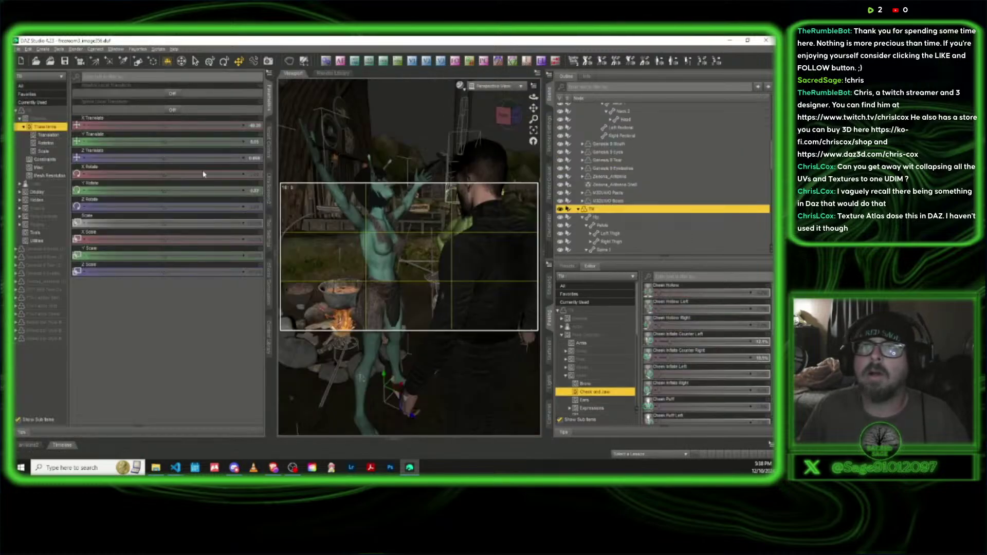
pyautogui.click(268, 147)
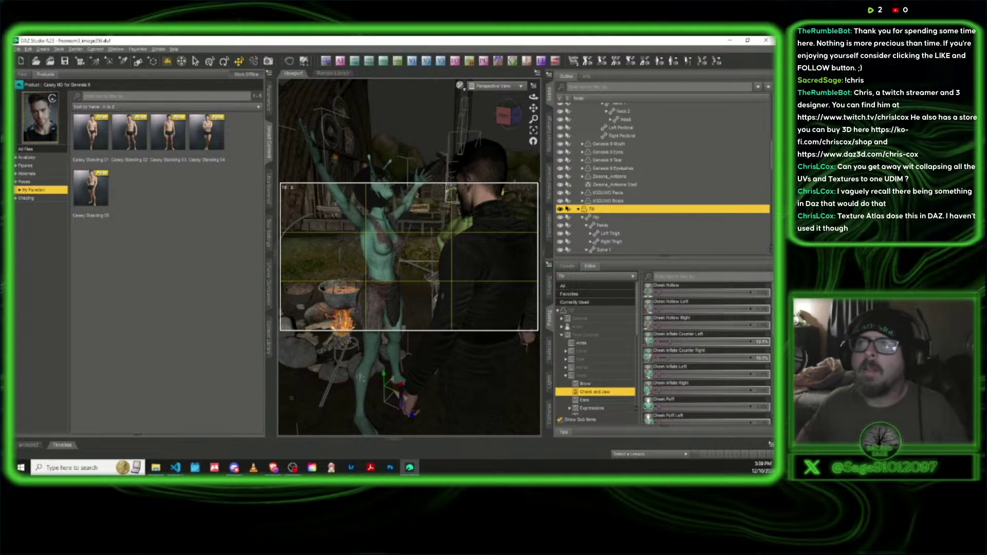
pyautogui.click(270, 103)
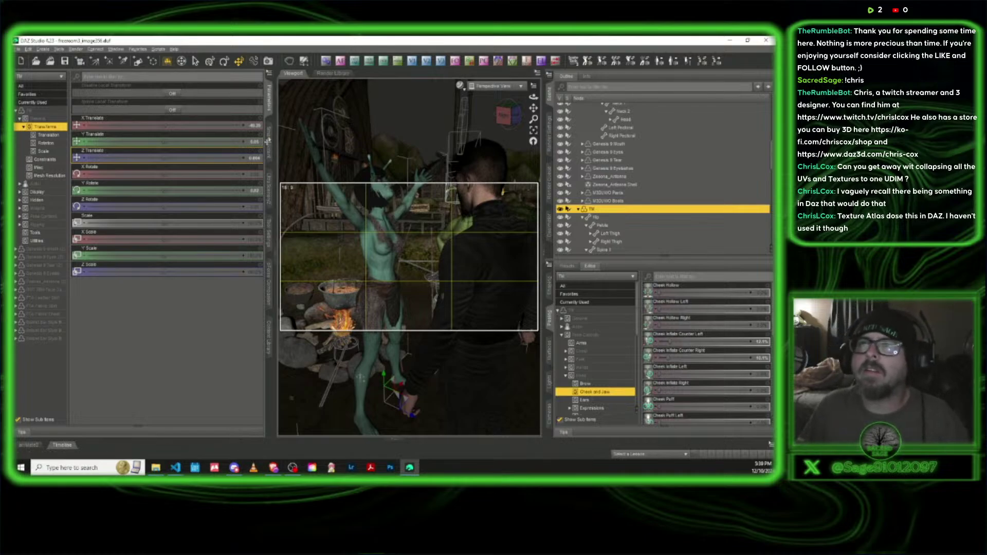
pyautogui.click(271, 133)
pyautogui.click(20, 86)
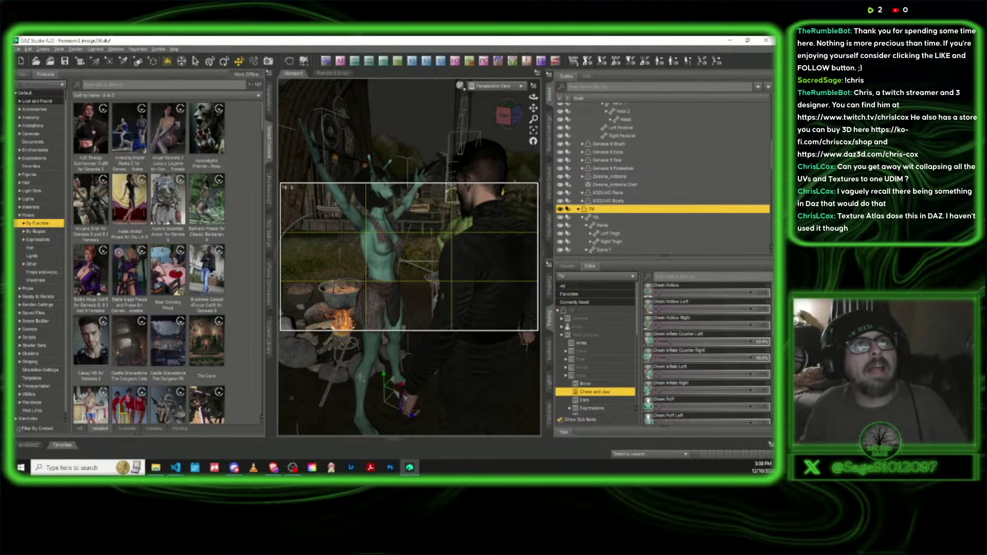
pyautogui.hotkey('alt', 'Tab')
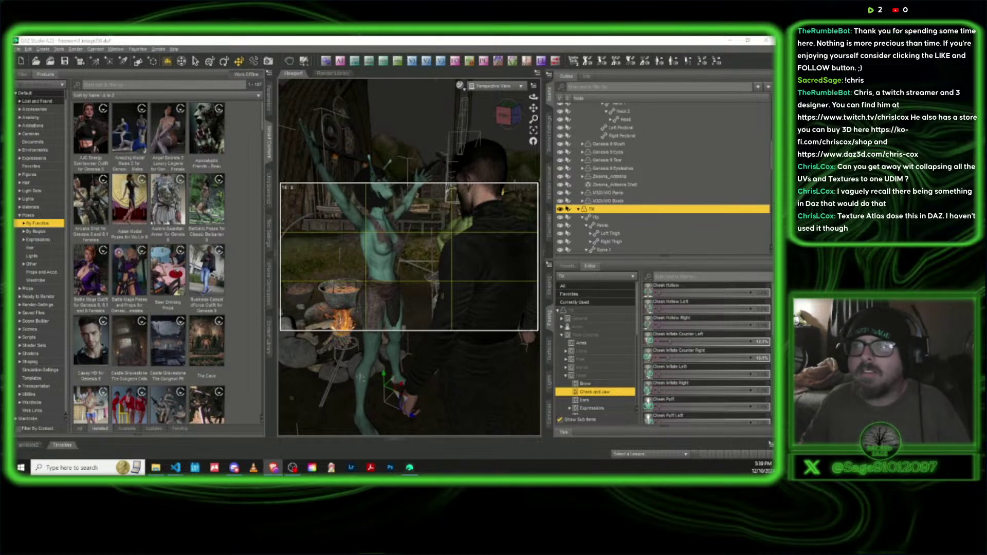
# Expand the By Function pose categories and list the Standing poses
pyautogui.doubleClick(34, 225)
pyautogui.scroll(-1, 50, 313)
pyautogui.click(50, 308)
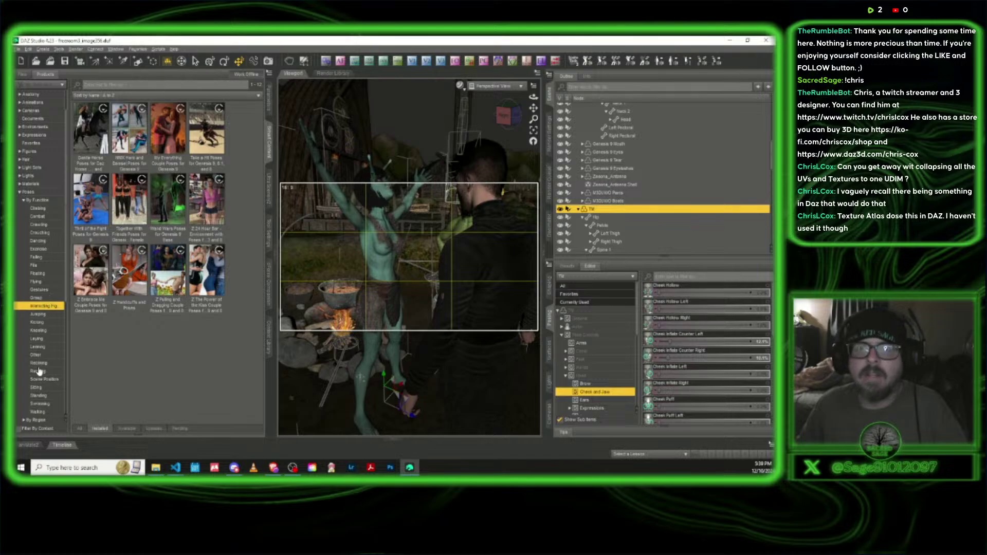
pyautogui.click(42, 395)
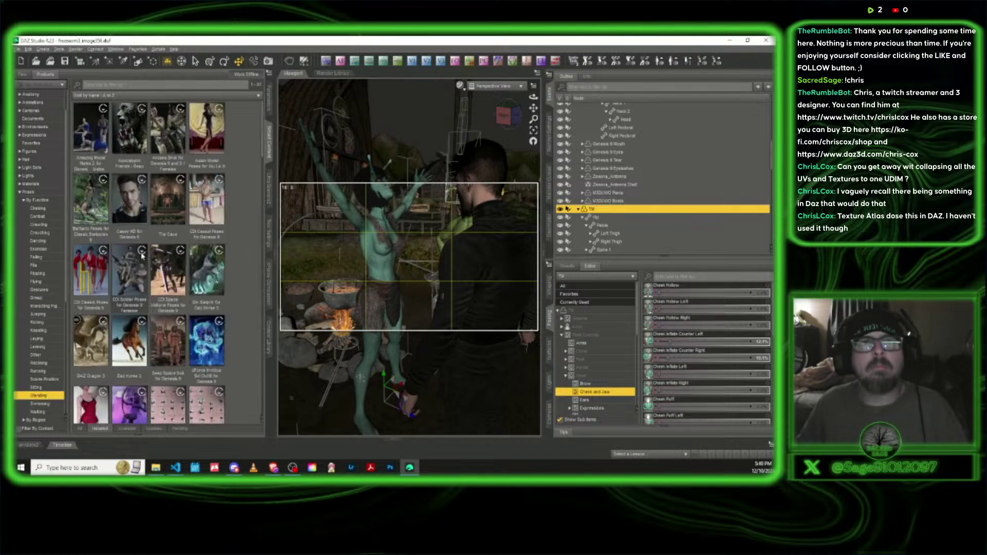
# Browse the Standing pose products and open the Z Universal Standing Pose Collection for Genesis 9 and 8 Female
pyautogui.moveTo(143, 256)
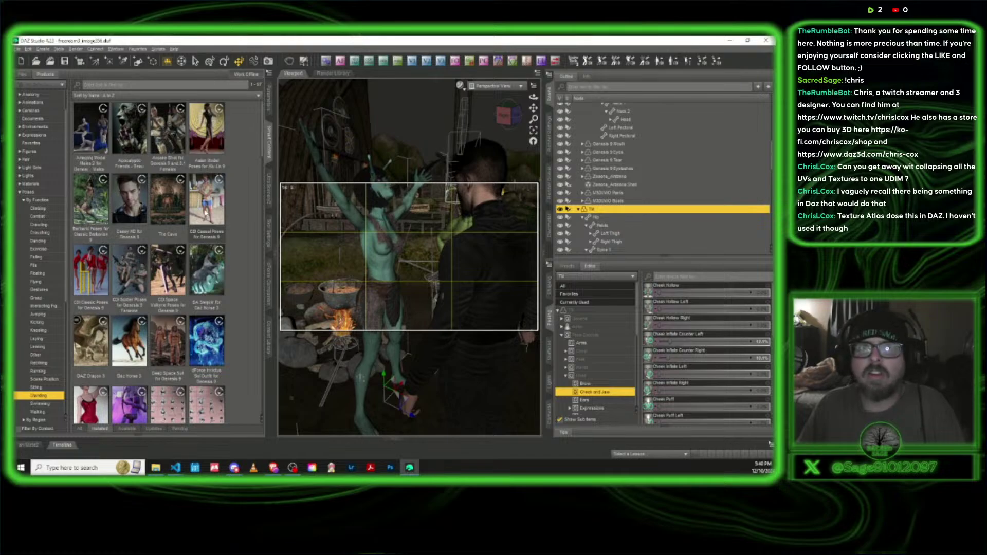
pyautogui.moveTo(206, 210)
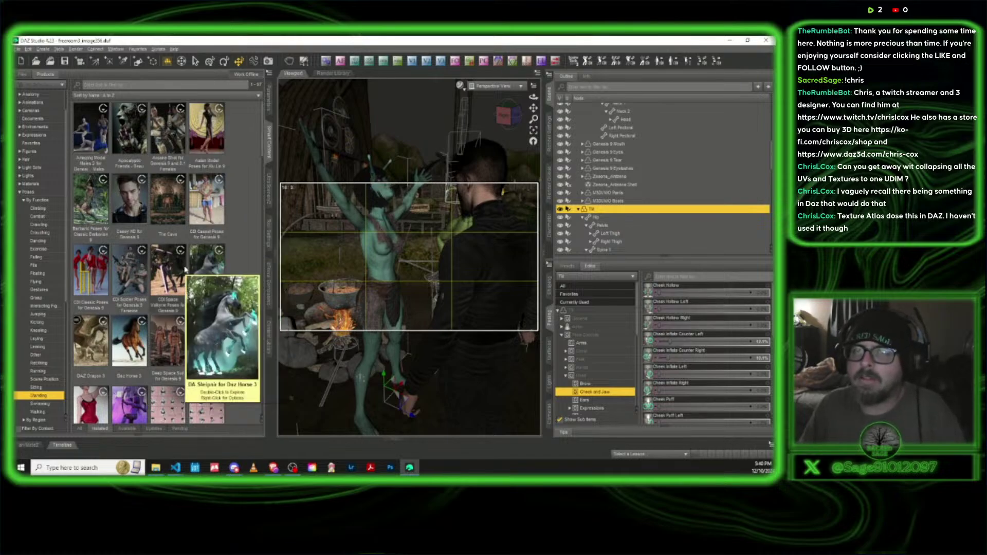
pyautogui.scroll(-3, 167, 261)
pyautogui.scroll(3, 167, 261)
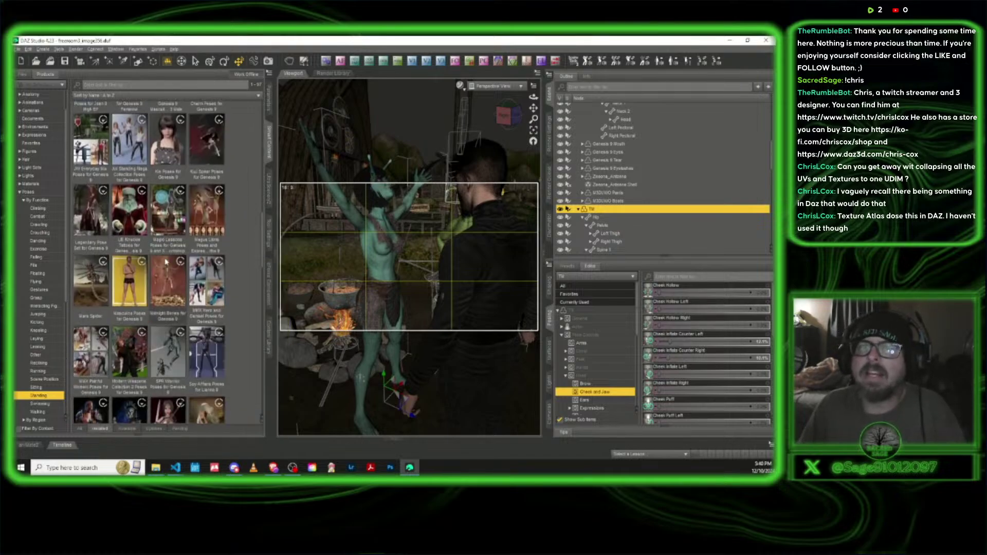
pyautogui.moveTo(177, 280)
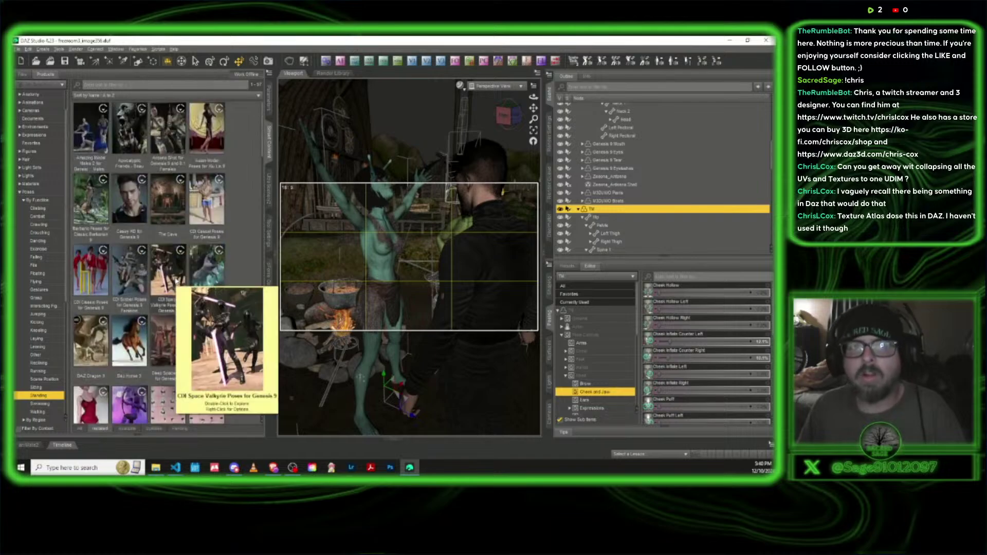
pyautogui.scroll(-10, 176, 280)
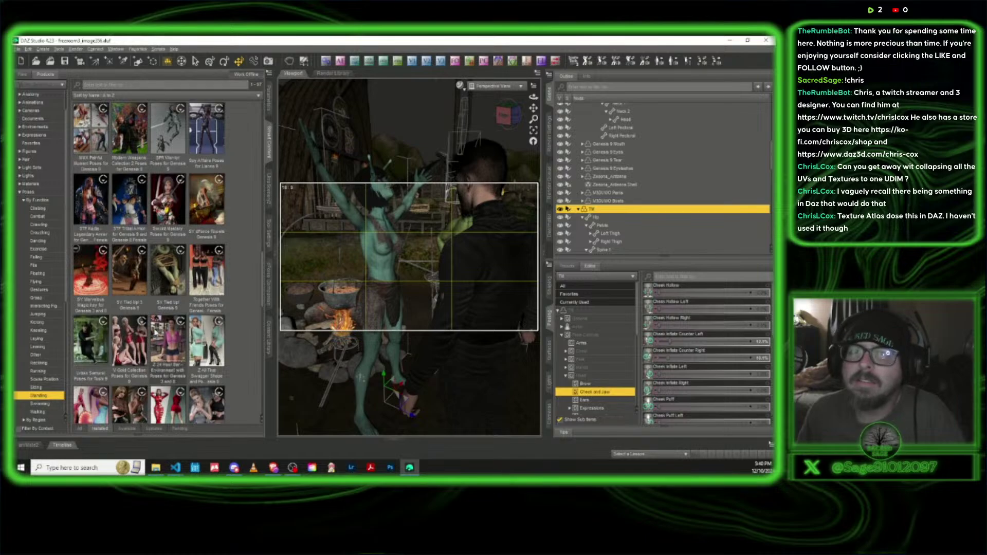
pyautogui.scroll(-5, 149, 359)
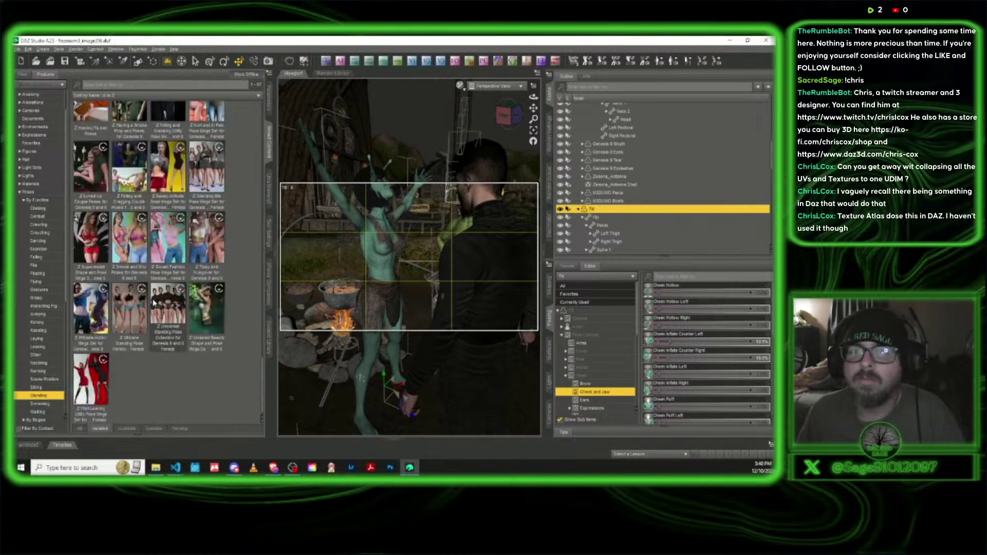
pyautogui.doubleClick(167, 314)
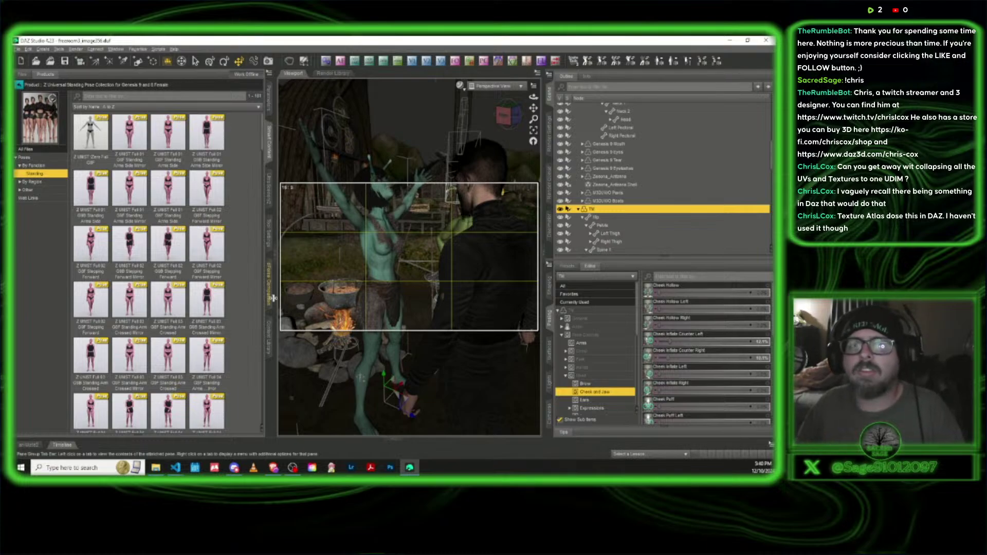
# Apply the Full 09 Standing Casual Mirror pose from the collection to the teal figure
pyautogui.scroll(-2, 177, 322)
pyautogui.scroll(-2, 177, 321)
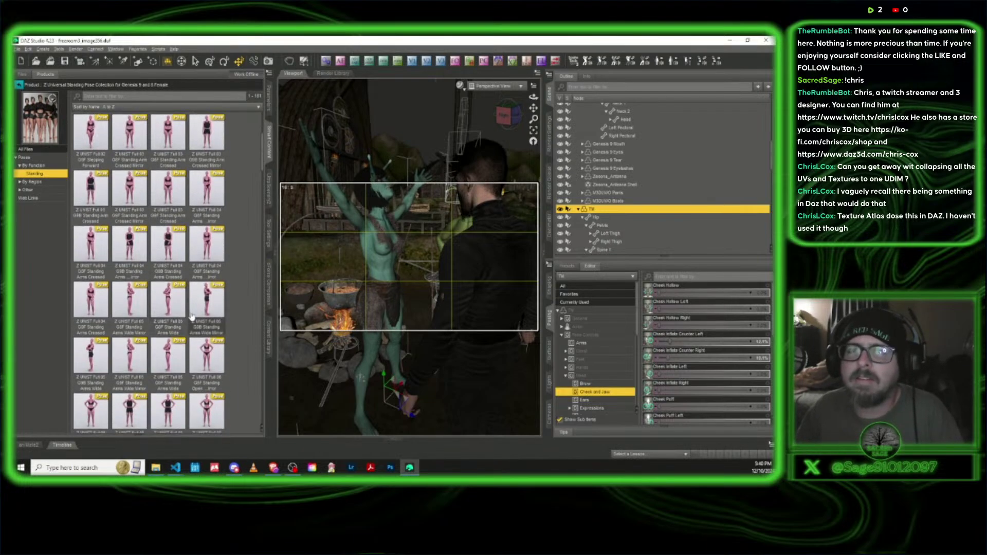
pyautogui.scroll(-2, 196, 316)
pyautogui.moveTo(197, 316)
pyautogui.scroll(-4, 197, 316)
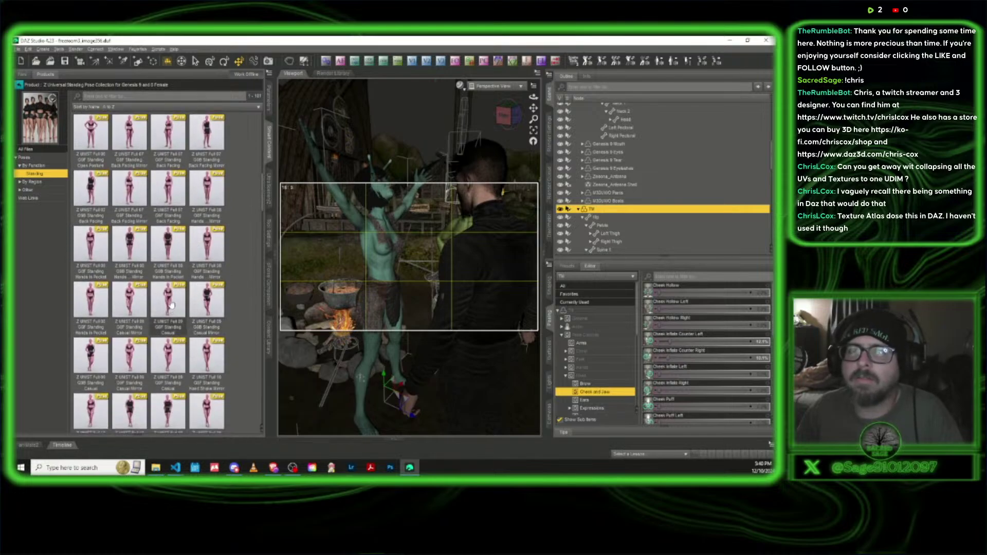
pyautogui.doubleClick(212, 299)
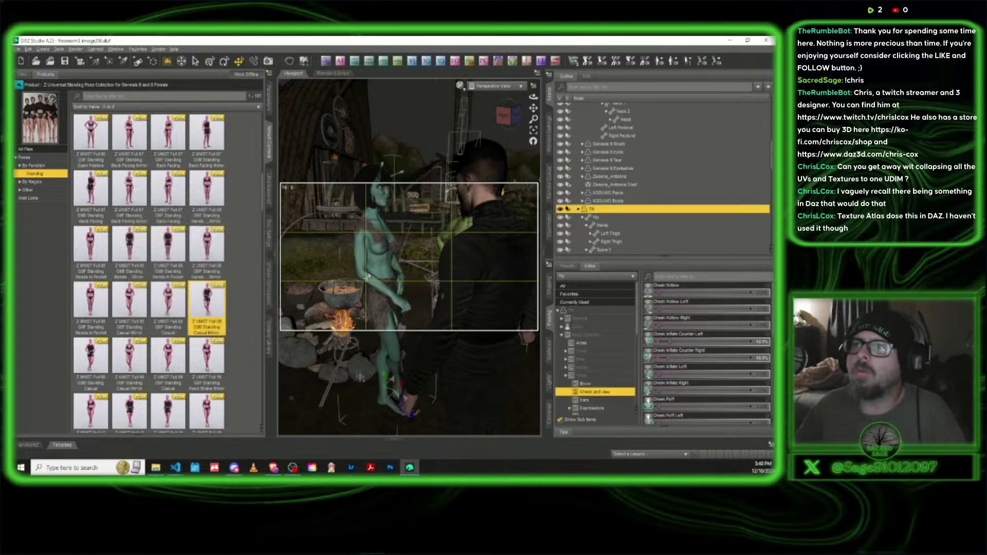
# Adjust the twist of the teal figure's left shoulder slightly
pyautogui.moveTo(504, 114); pyautogui.dragTo(507, 161)
pyautogui.scroll(2, 409, 215)
pyautogui.scroll(3, 406, 218)
pyautogui.scroll(2, 369, 184)
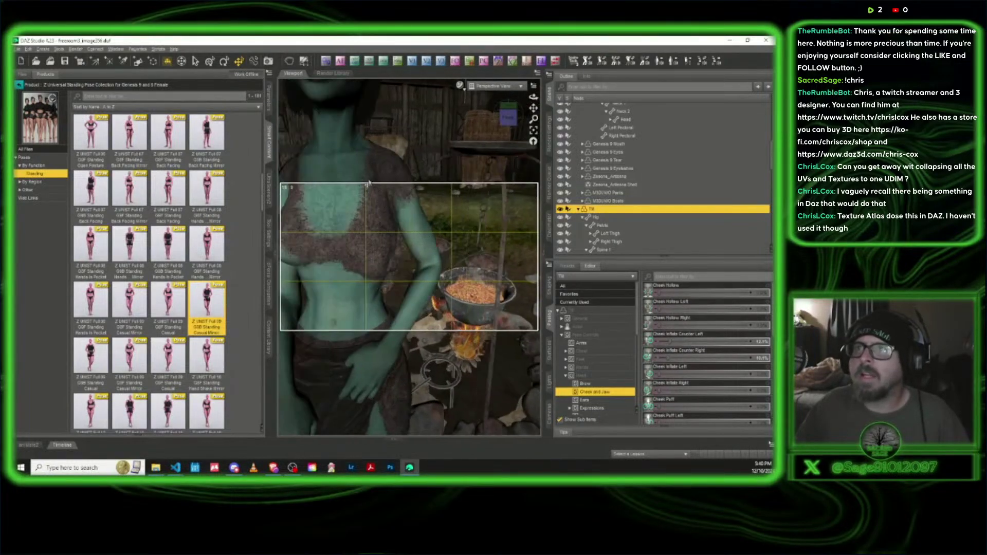
pyautogui.keyDown('alt'); pyautogui.moveTo(368, 184); pyautogui.dragTo(428, 182); pyautogui.keyUp('alt')
pyautogui.click(429, 183)
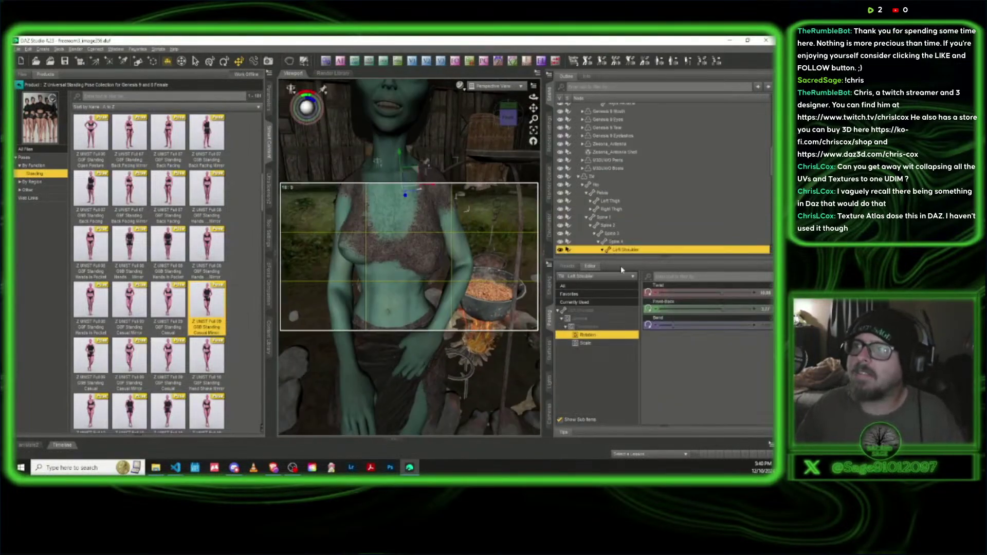
pyautogui.moveTo(722, 292); pyautogui.dragTo(720, 291)
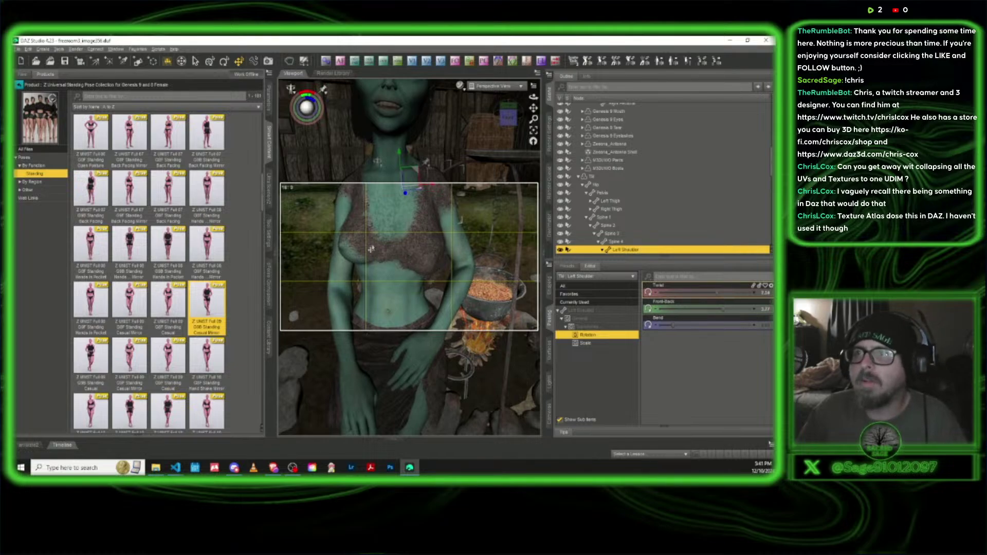
# Adjust the front-back rotation and bend of the teal figure's right upper arm
pyautogui.moveTo(508, 121); pyautogui.dragTo(486, 134)
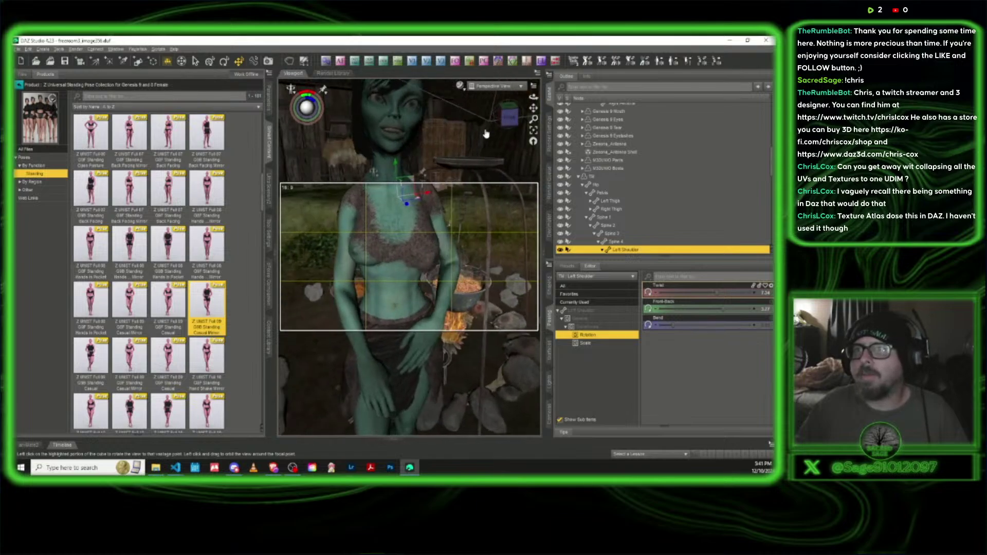
pyautogui.click(344, 269)
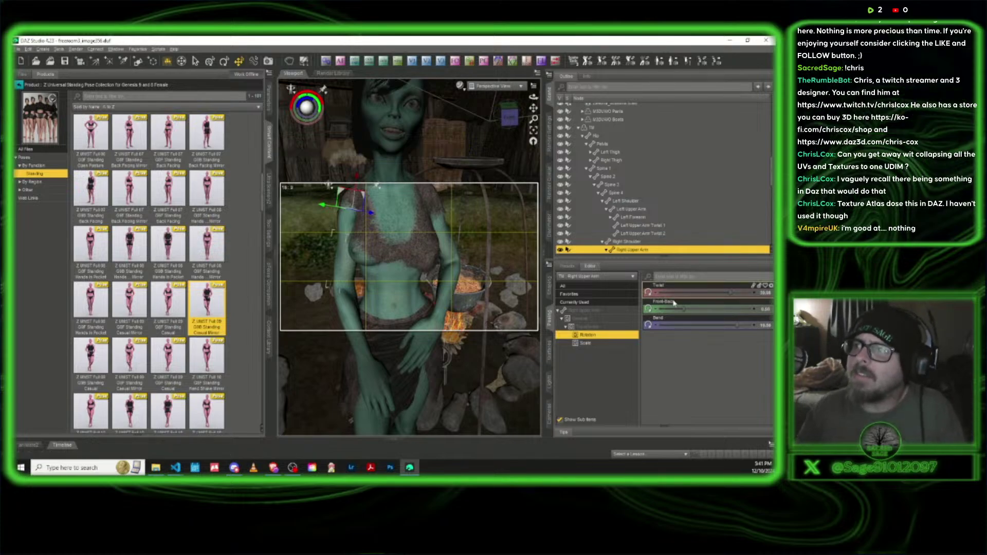
pyautogui.moveTo(683, 308); pyautogui.dragTo(685, 308)
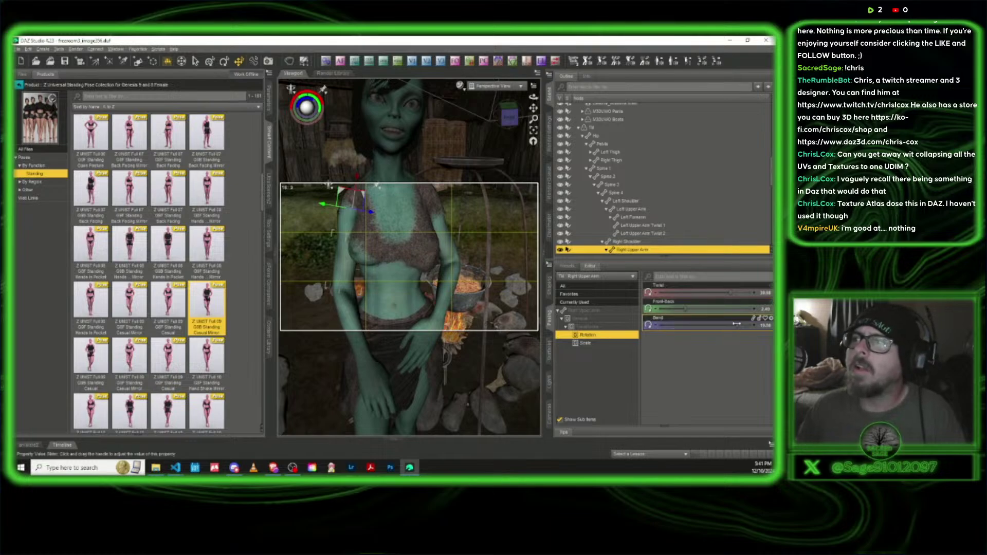
pyautogui.moveTo(736, 324); pyautogui.dragTo(727, 324)
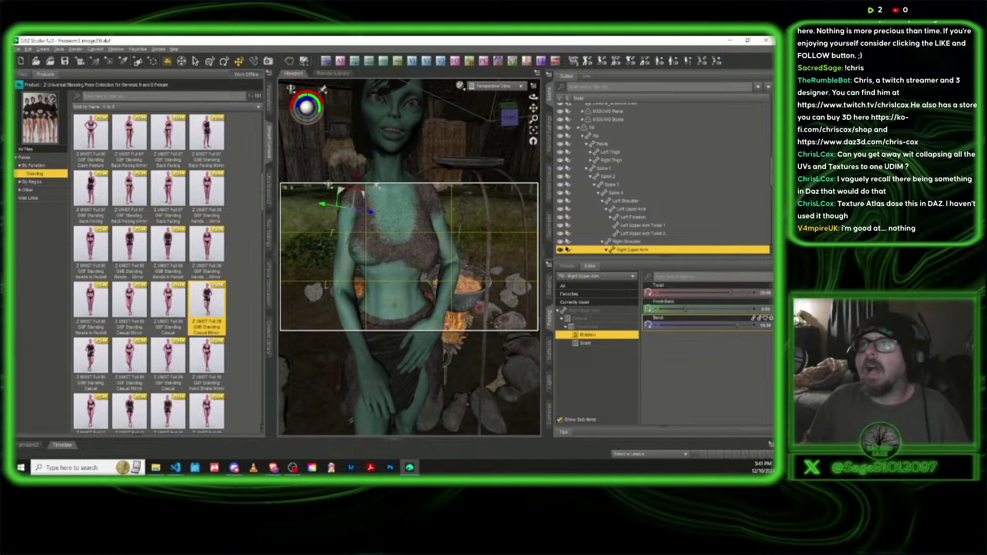
# Select the dark-haired man's whole Michael 9 HD figure in the scene and collapse its hierarchy
pyautogui.click(269, 147)
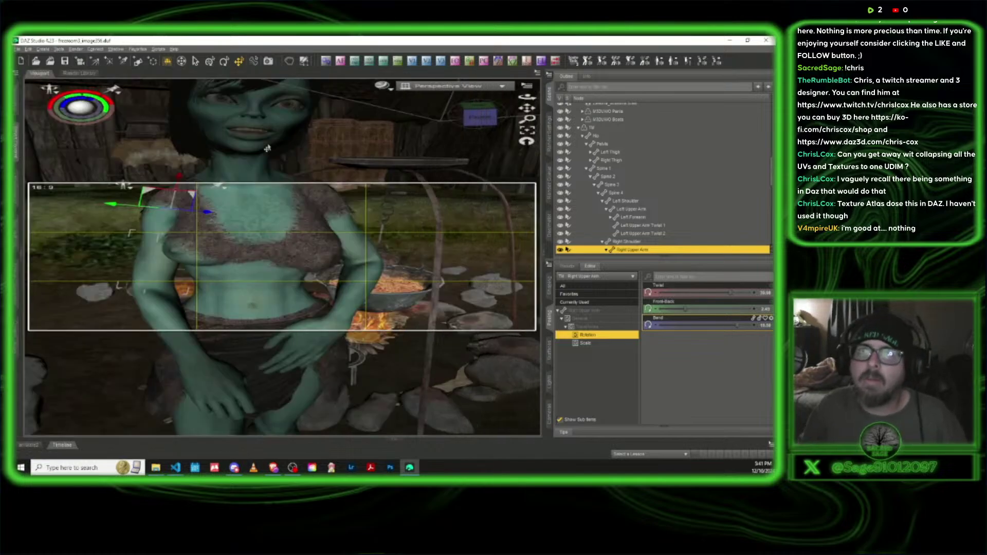
pyautogui.click(517, 125)
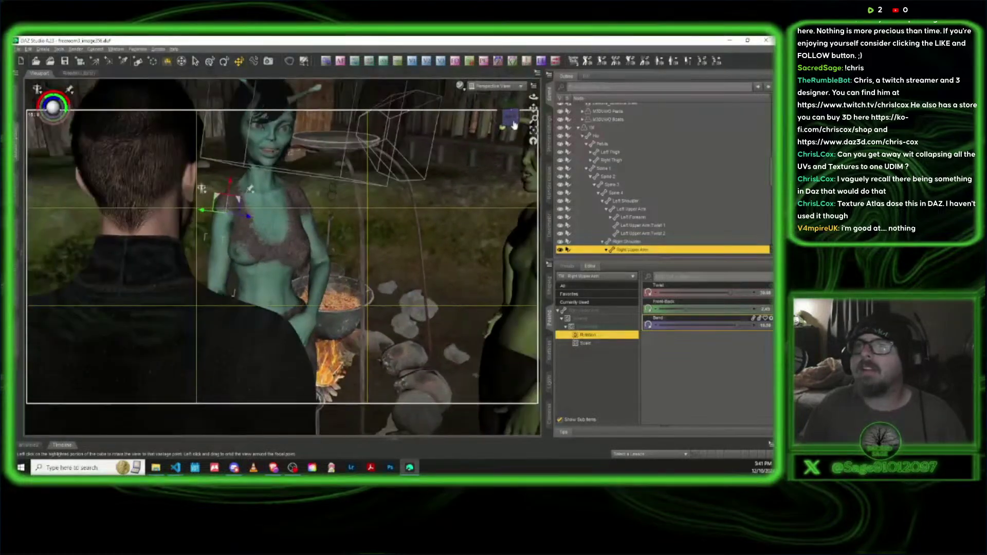
pyautogui.click(508, 115)
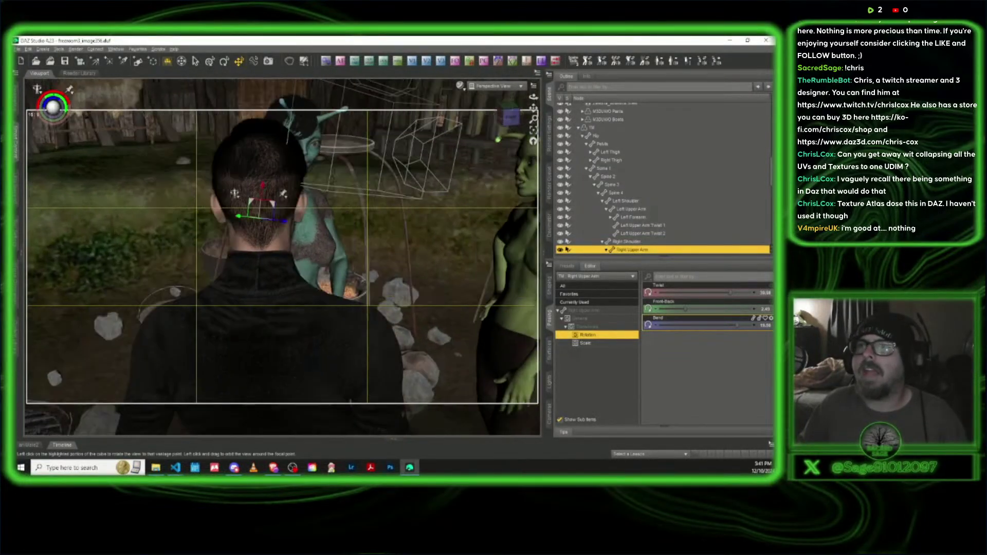
pyautogui.click(514, 116)
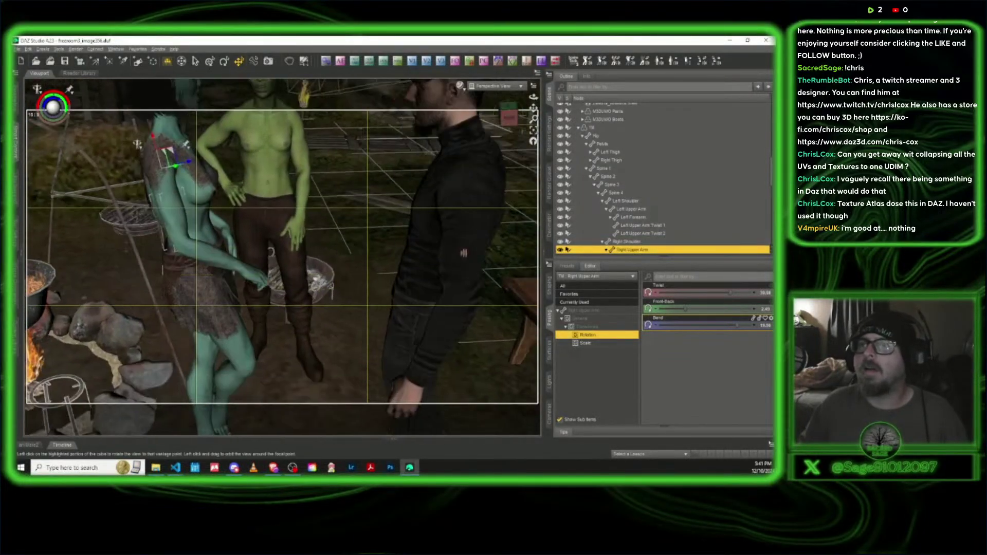
pyautogui.scroll(-1, 431, 294)
pyautogui.click(417, 296)
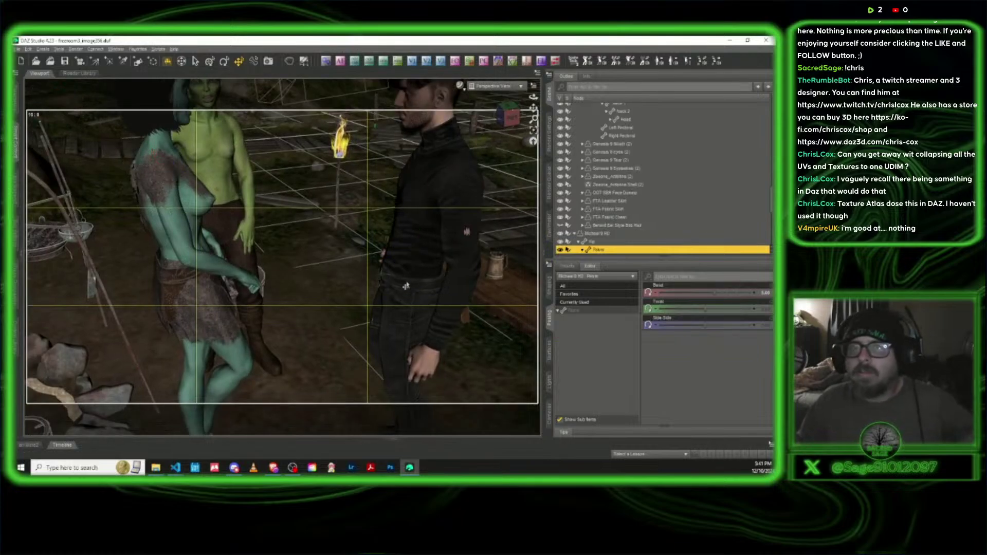
pyautogui.click(18, 145)
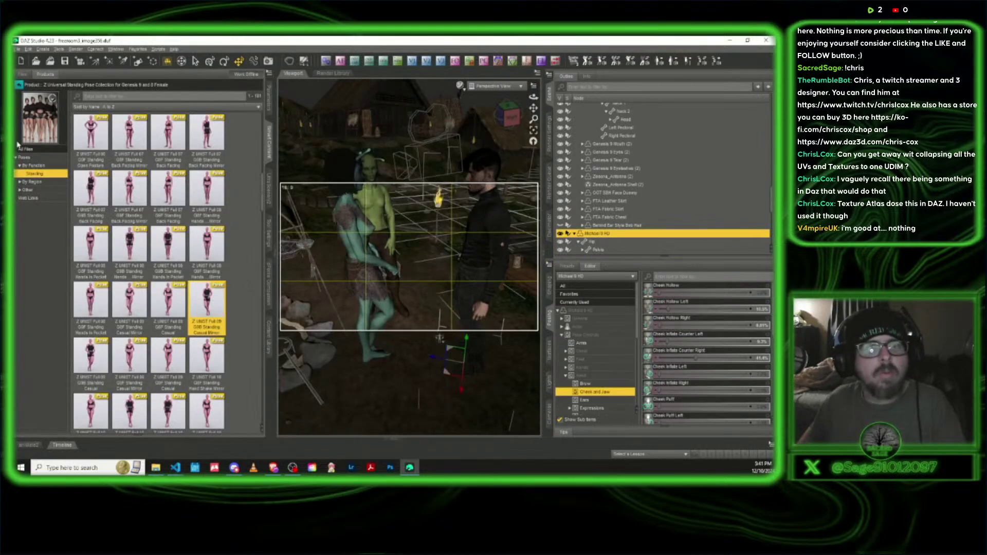
pyautogui.click(574, 234)
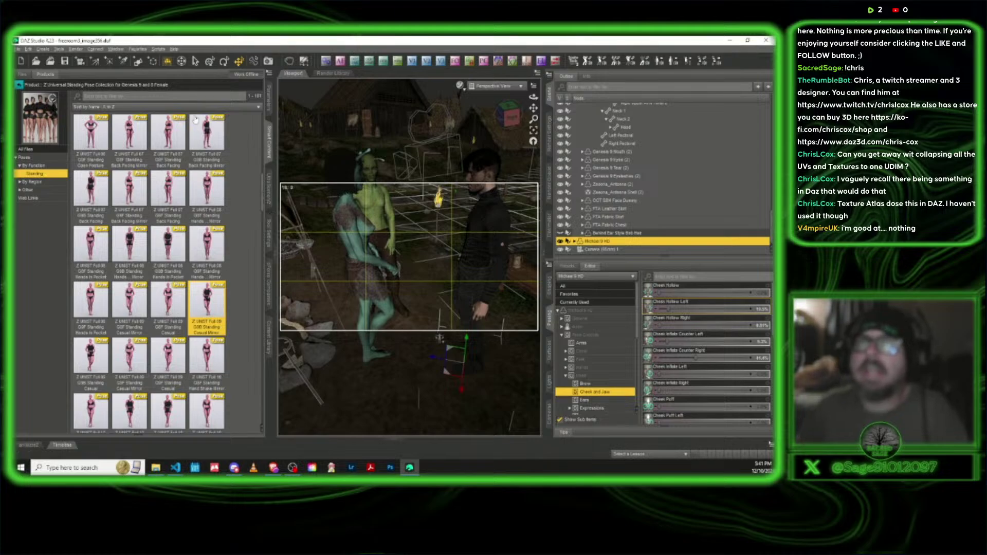
# Return from the female pose collection to the product list and look through the Standing pose products for the man
pyautogui.click(19, 84)
pyautogui.scroll(5, 144, 283)
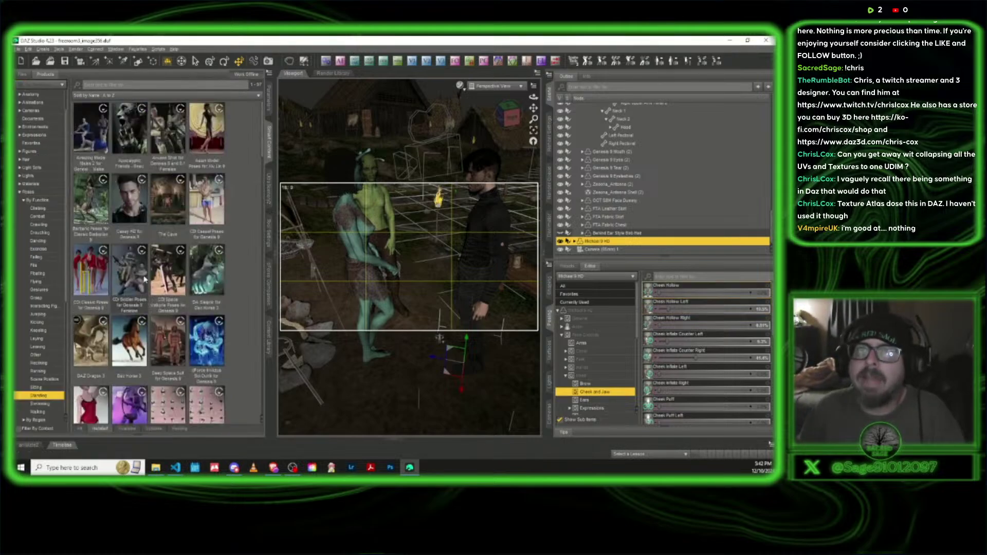
pyautogui.scroll(-15, 154, 272)
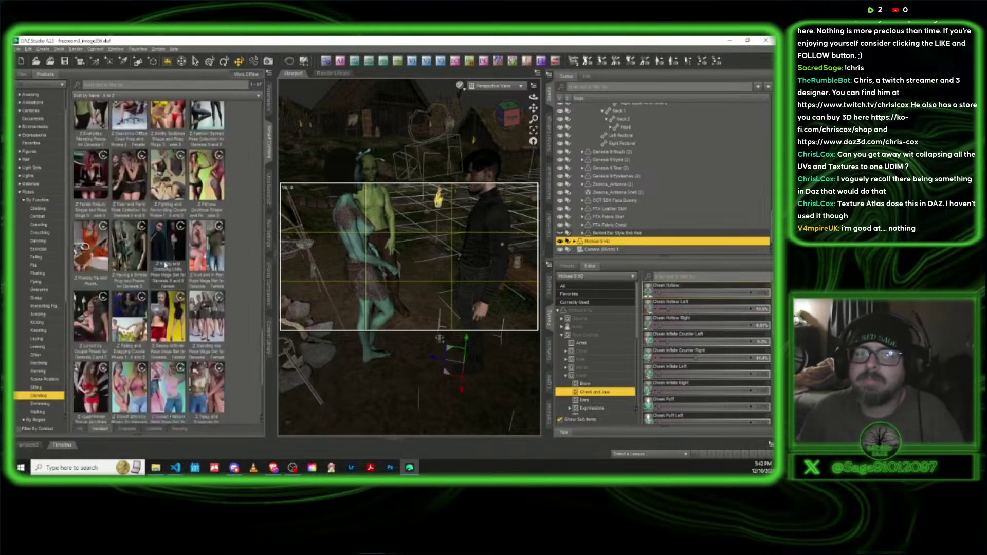
pyautogui.click(179, 400)
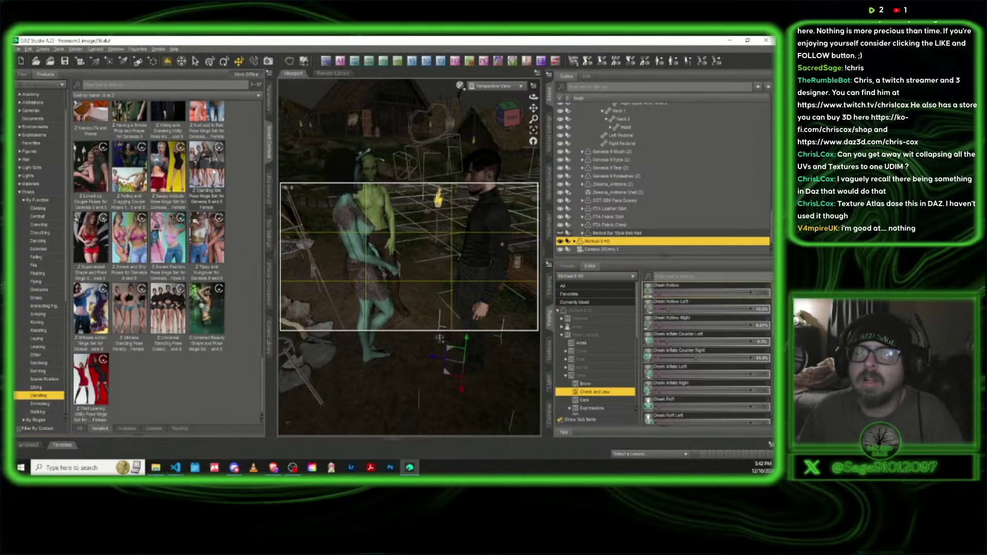
pyautogui.scroll(15, 214, 175)
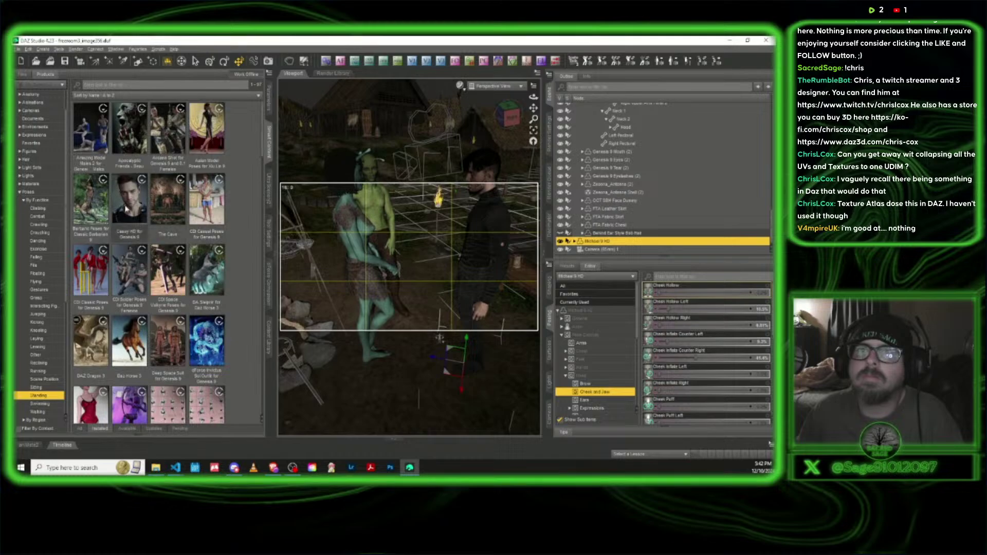
# Apply the G9M Pose 02 Walk Regular B pose from the Walk This Way Poses to the man and turn him away from the two aliens
pyautogui.click(40, 411)
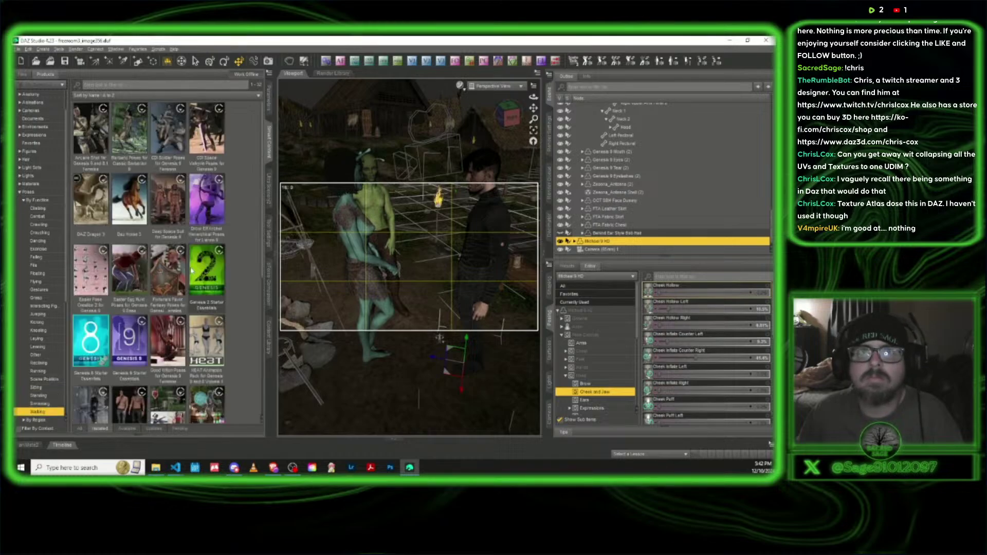
pyautogui.scroll(-5, 190, 288)
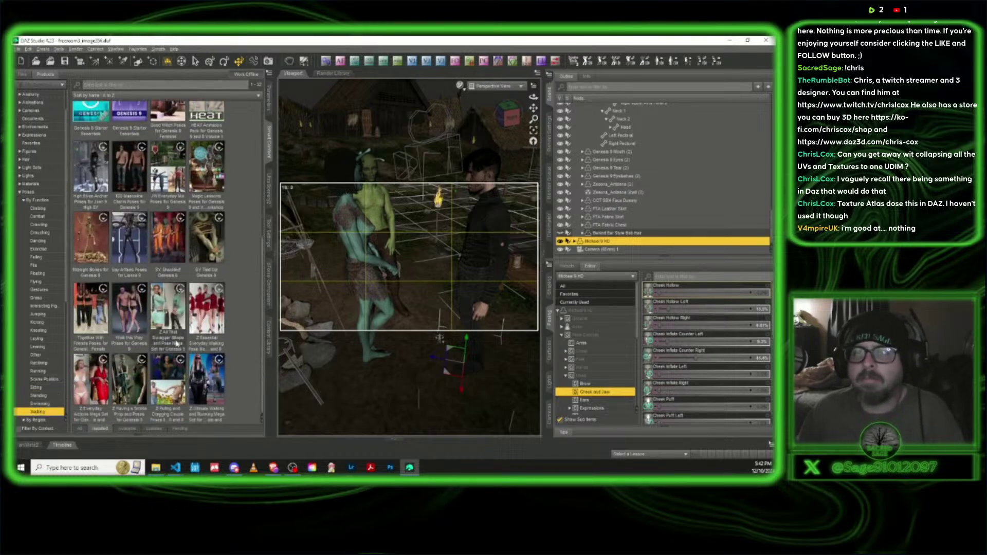
pyautogui.click(132, 293)
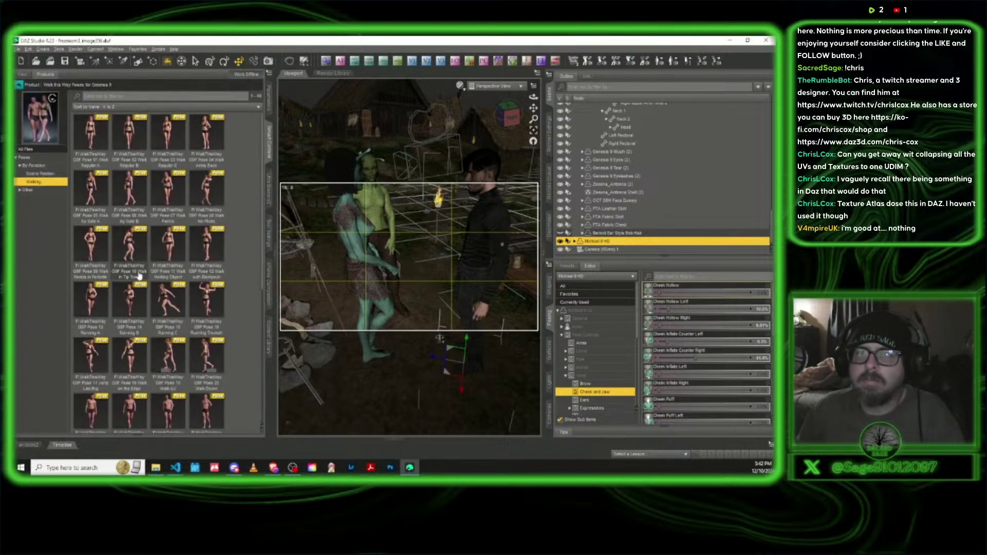
pyautogui.doubleClick(129, 412)
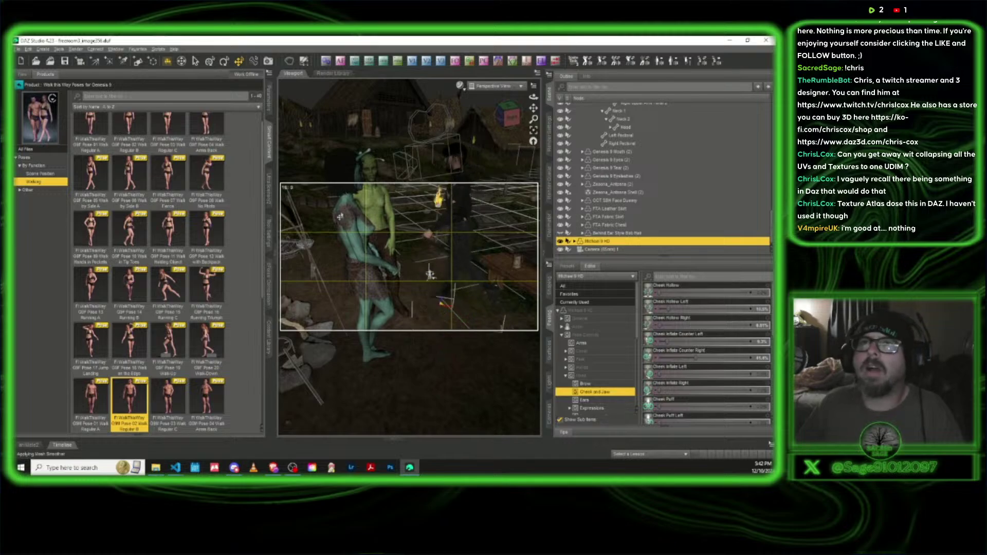
pyautogui.click(224, 61)
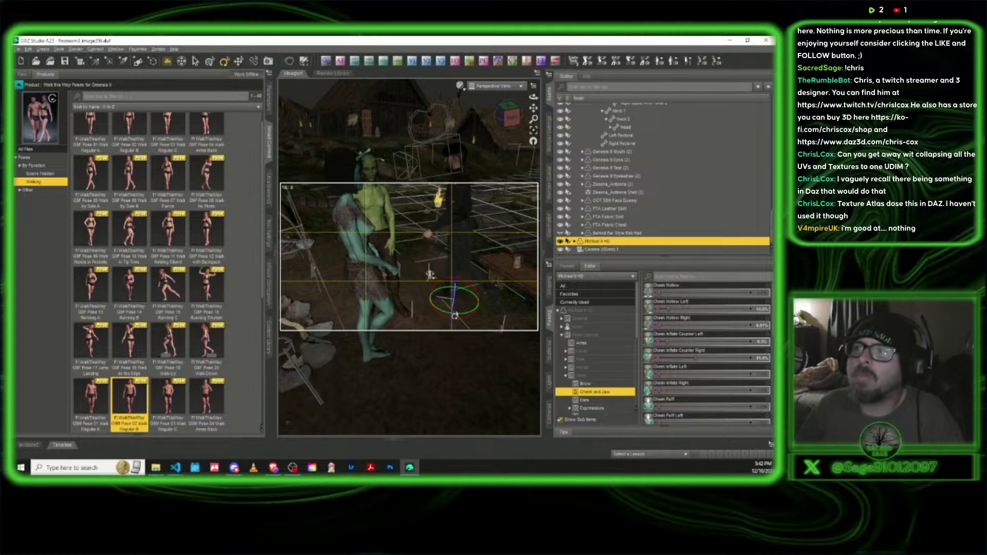
pyautogui.moveTo(465, 315); pyautogui.dragTo(447, 321)
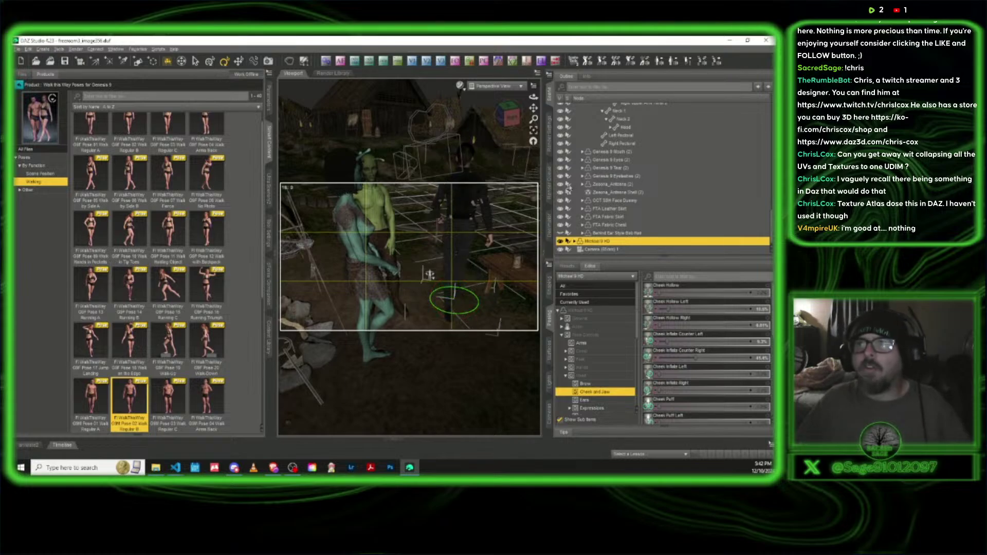
# Frame the perspective view from in front of the man, with the teal and green aliens standing behind him
pyautogui.click(519, 120)
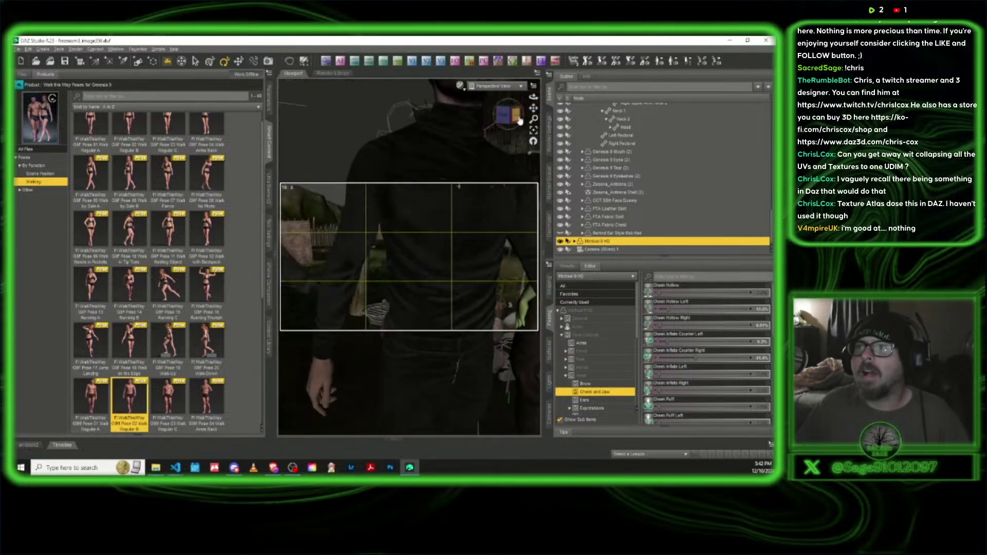
pyautogui.click(519, 120)
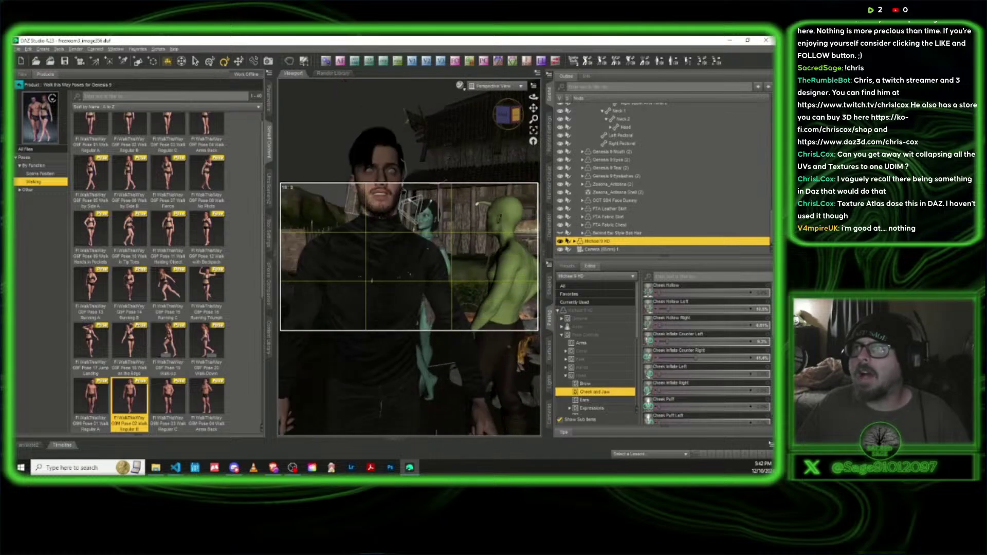
pyautogui.moveTo(533, 109); pyautogui.dragTo(484, 188)
pyautogui.click(271, 144)
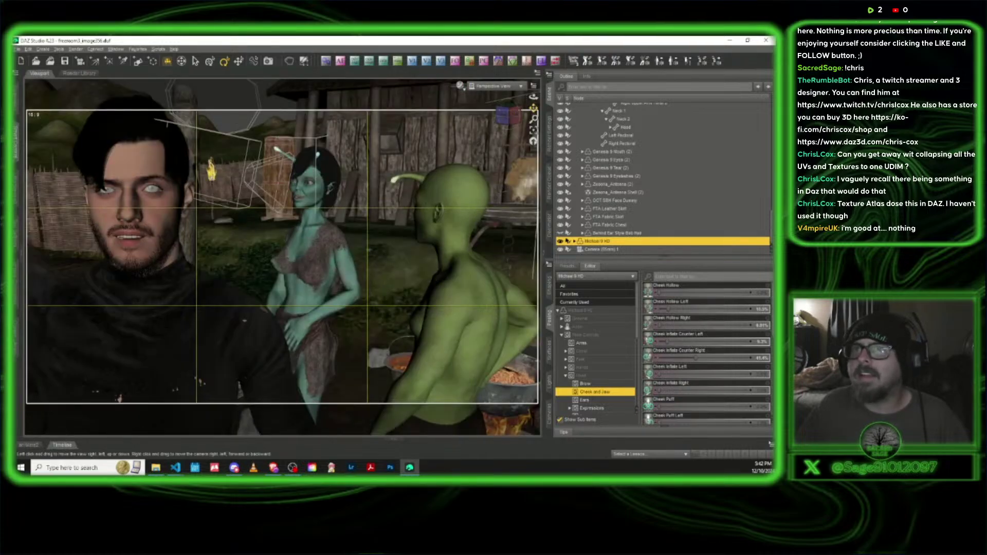
pyautogui.moveTo(533, 108); pyautogui.dragTo(535, 110)
pyautogui.moveTo(304, 284); pyautogui.dragTo(304, 290)
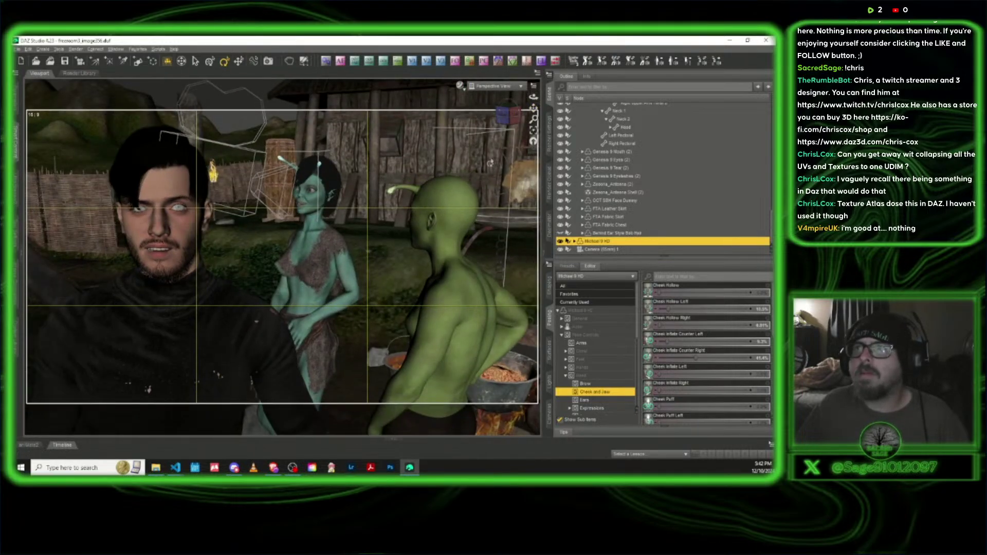
pyautogui.moveTo(534, 108); pyautogui.dragTo(534, 109)
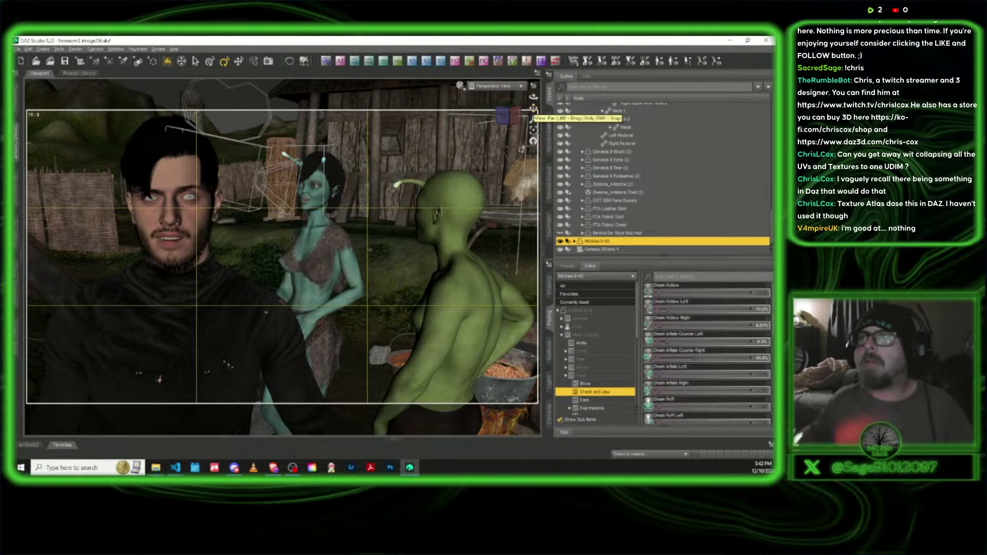
# Delete the existing scene camera and choose the focal length for a new one
pyautogui.click(487, 88)
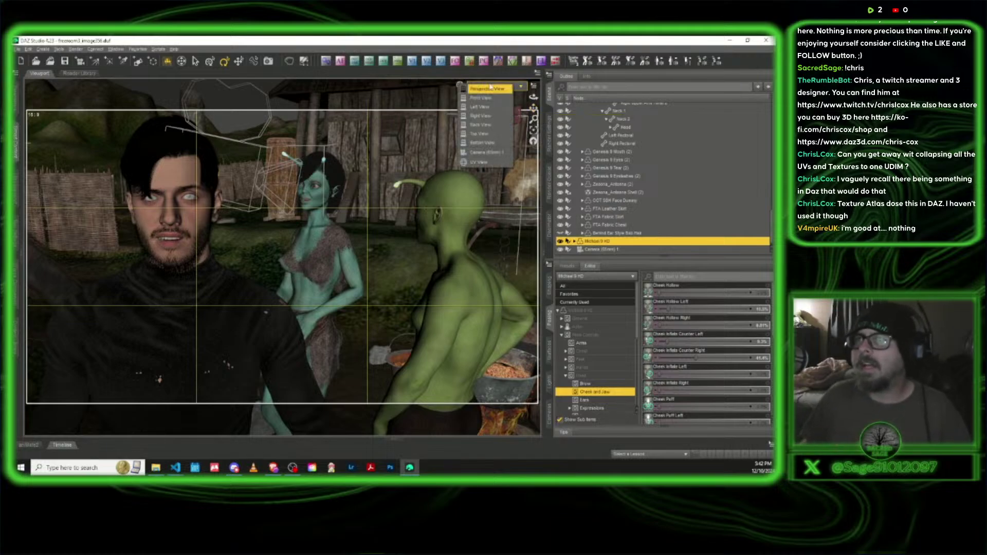
pyautogui.click(603, 249)
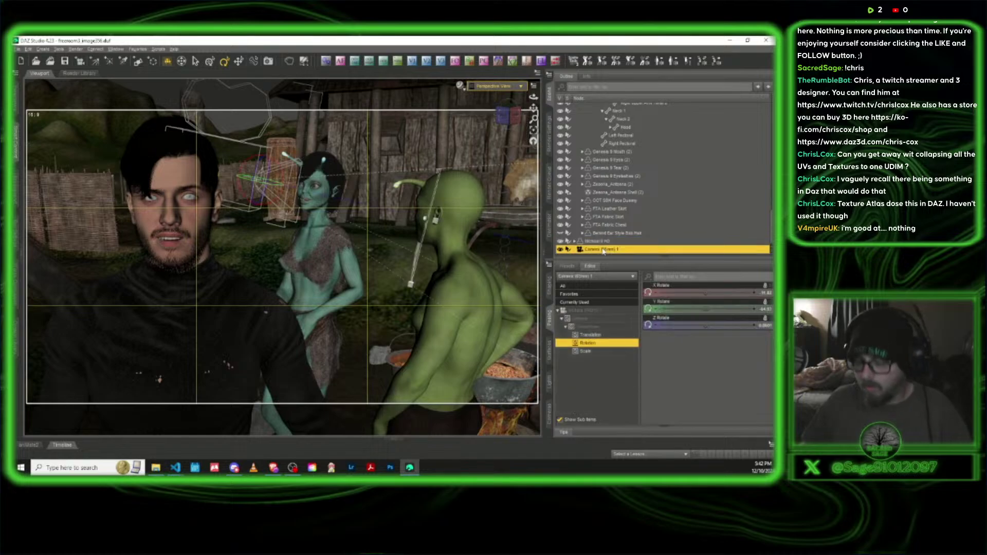
pyautogui.press('Delete')
pyautogui.click(398, 61)
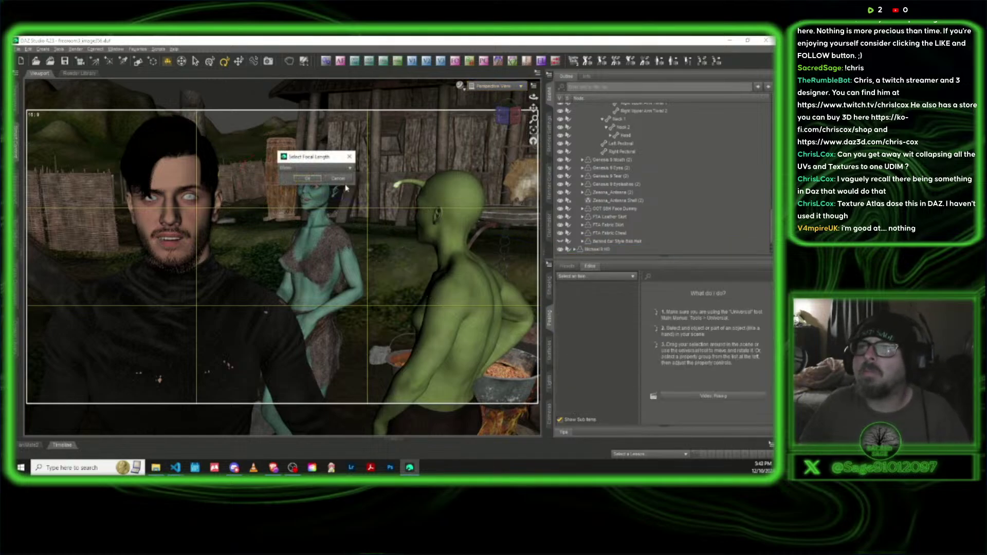
pyautogui.click(334, 188)
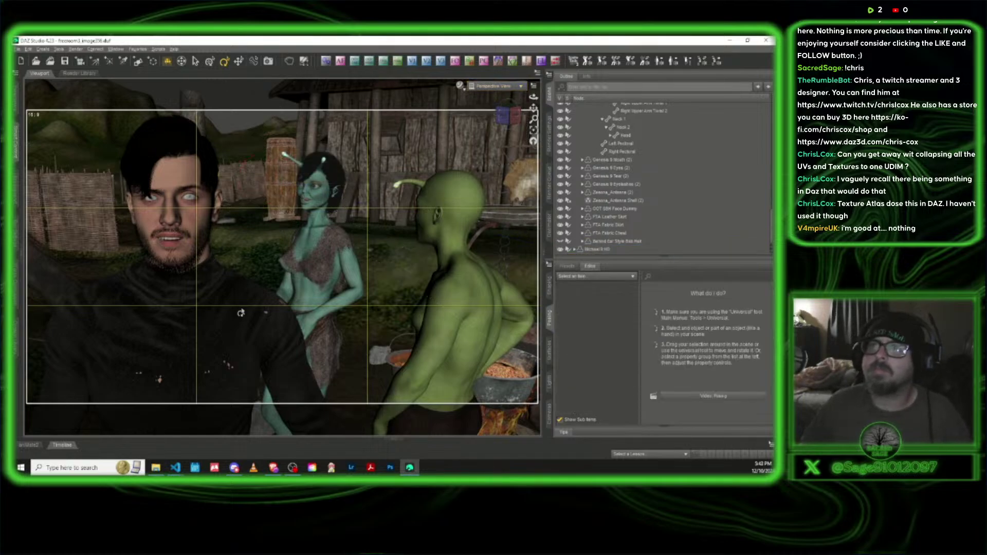
# Turn the teal alien's eyes and head to face the camera using the Look at Camera script with head movement enabled
pyautogui.click(320, 282)
pyautogui.click(158, 49)
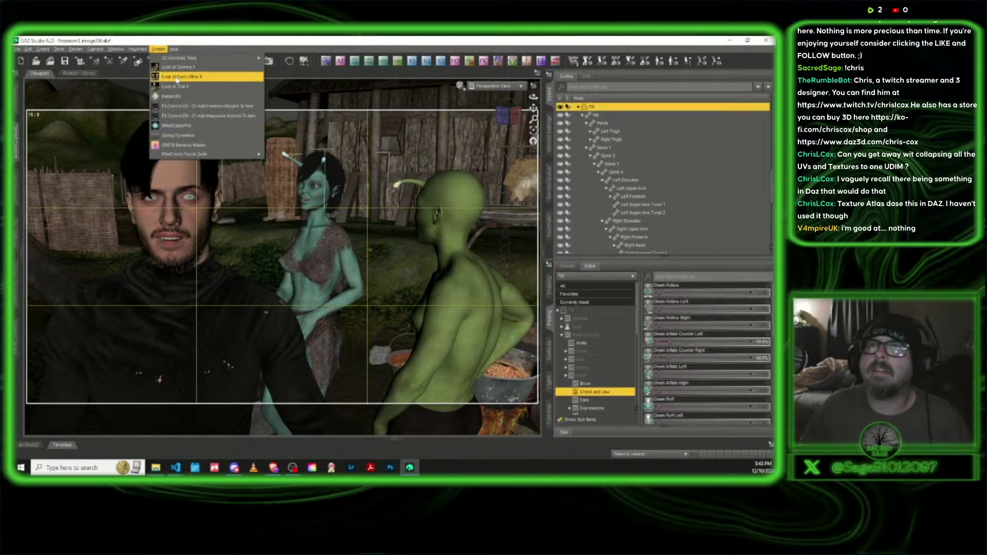
pyautogui.click(177, 67)
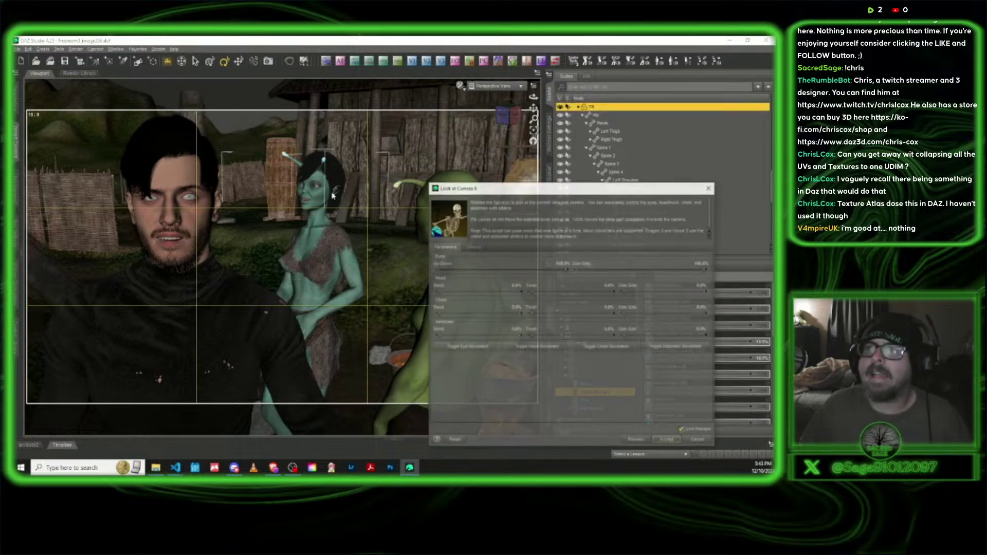
pyautogui.click(532, 347)
pyautogui.click(667, 440)
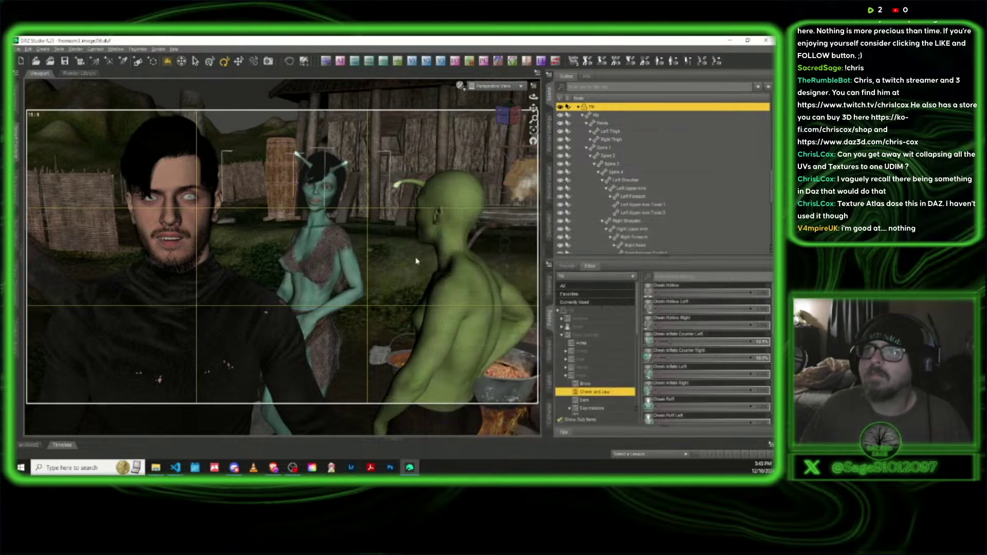
# Apply the Look at Camera script to the green alien with eye and head movement at 100%
pyautogui.click(467, 282)
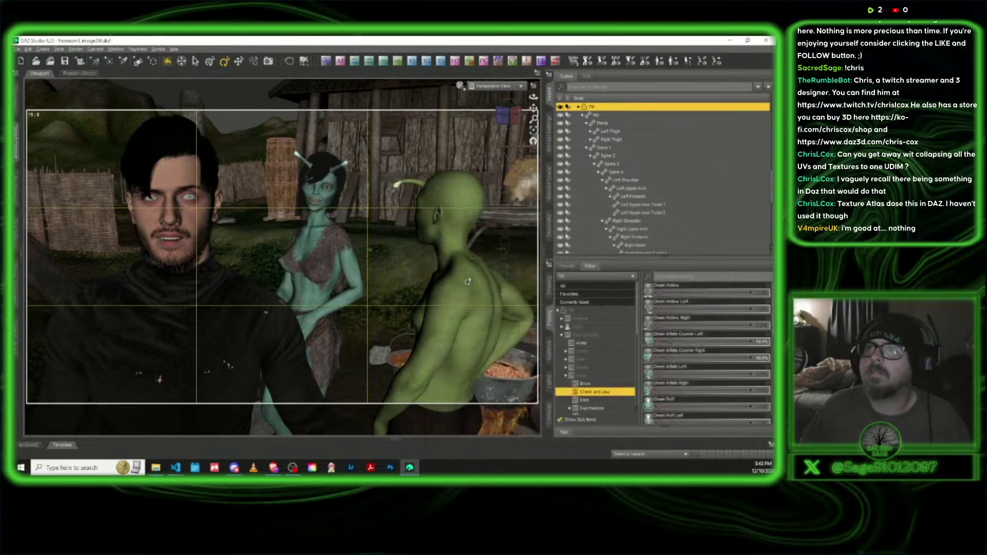
pyautogui.click(158, 49)
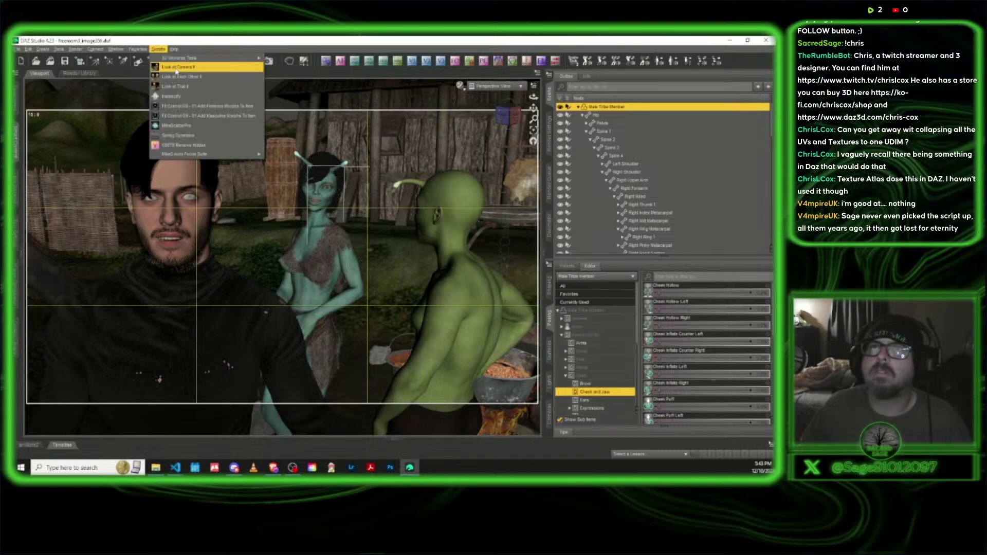
pyautogui.click(178, 68)
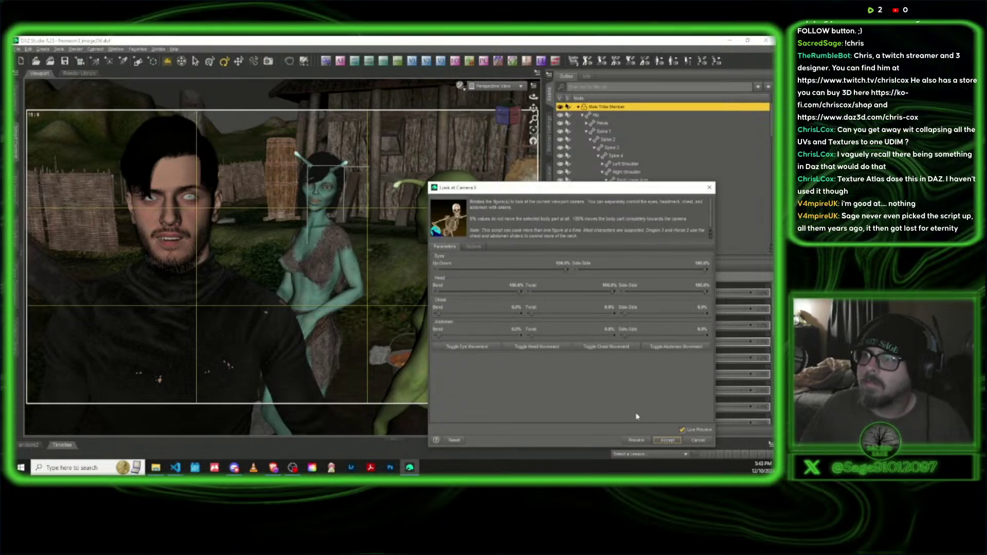
pyautogui.click(667, 440)
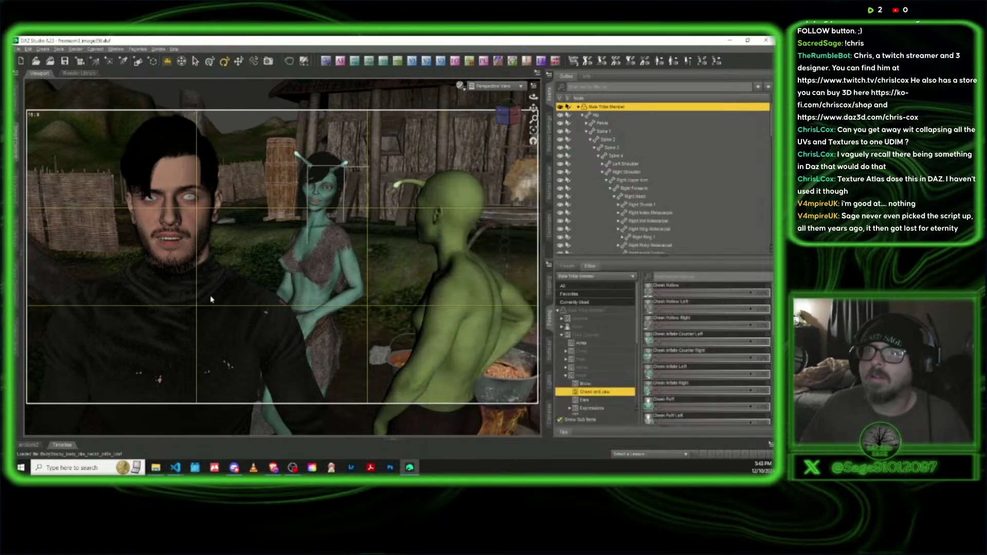
# Dial the PTF HT Serious doubts expression down to nearly zero on the man
pyautogui.click(195, 224)
pyautogui.click(615, 303)
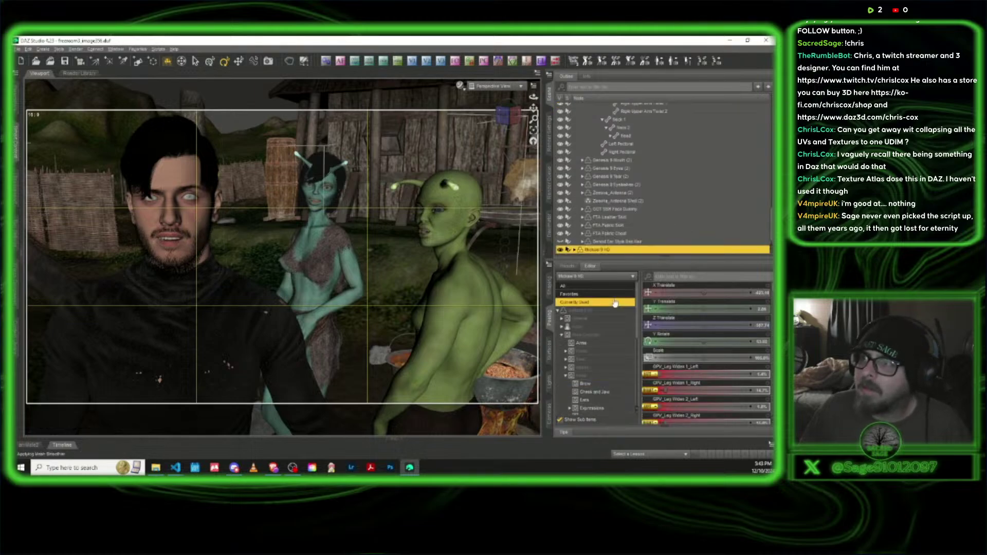
pyautogui.scroll(-10, 708, 365)
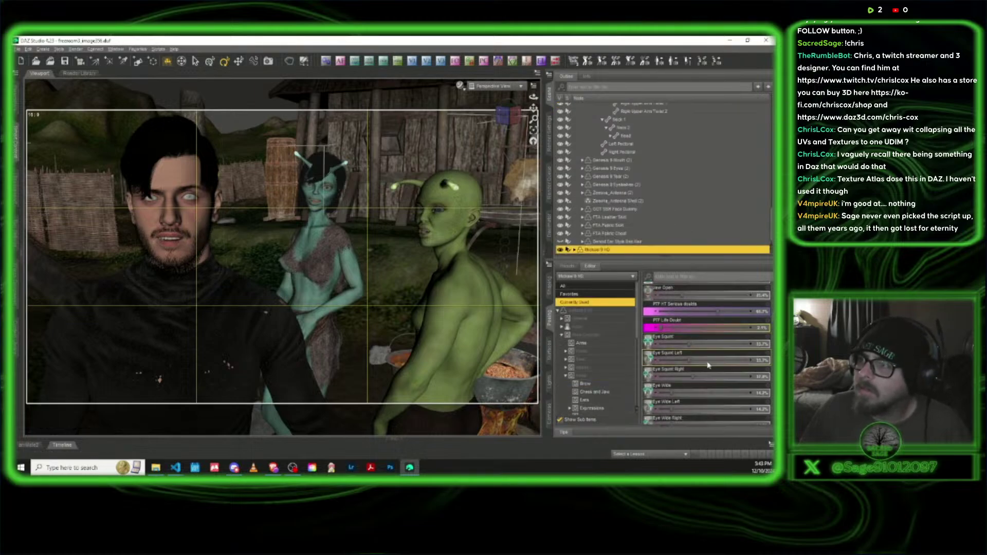
pyautogui.moveTo(704, 308); pyautogui.dragTo(660, 309)
# Find the happy expressions for the man's head and partially dial in PTF HT So happy
pyautogui.click(674, 276)
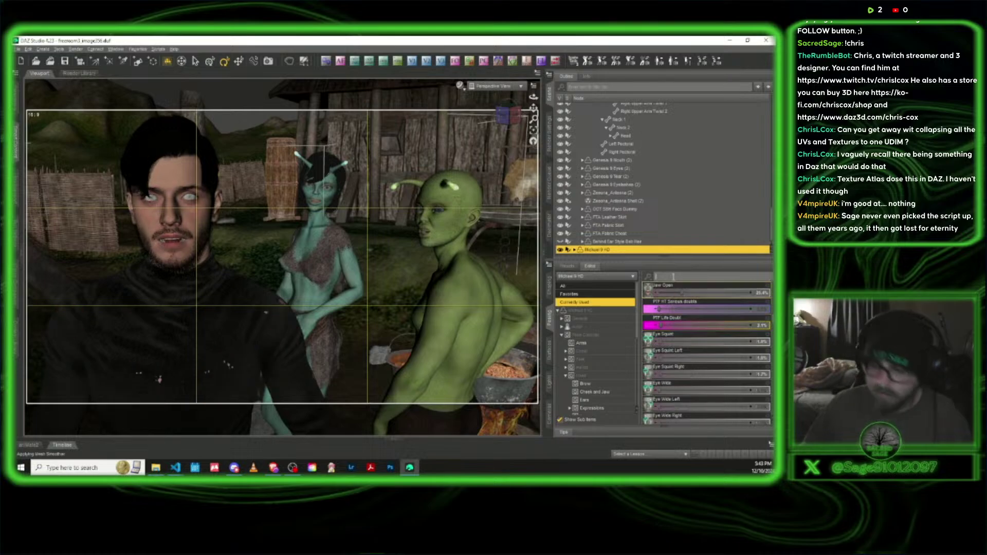
pyautogui.write('m')
pyautogui.press('BackSpace')
pyautogui.write('happy')
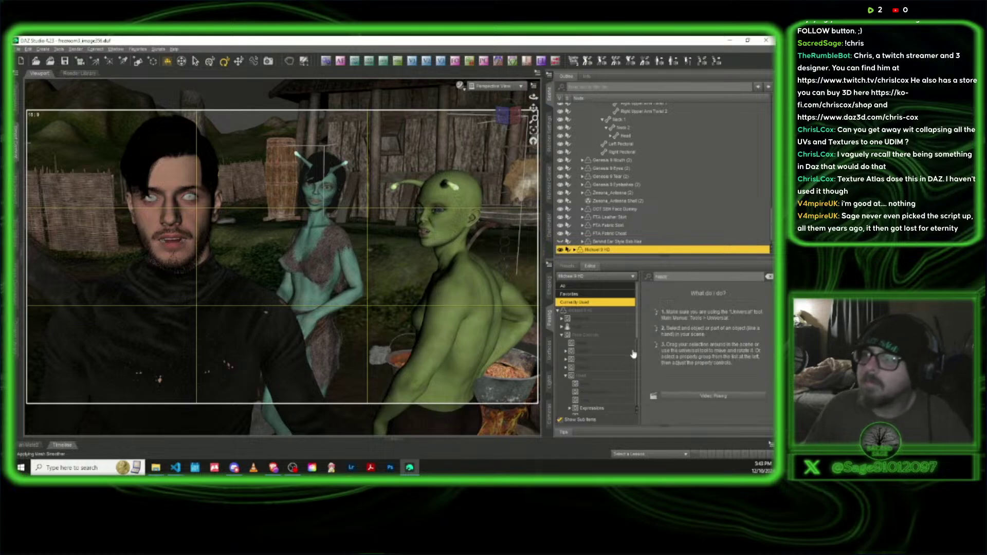
pyautogui.click(598, 377)
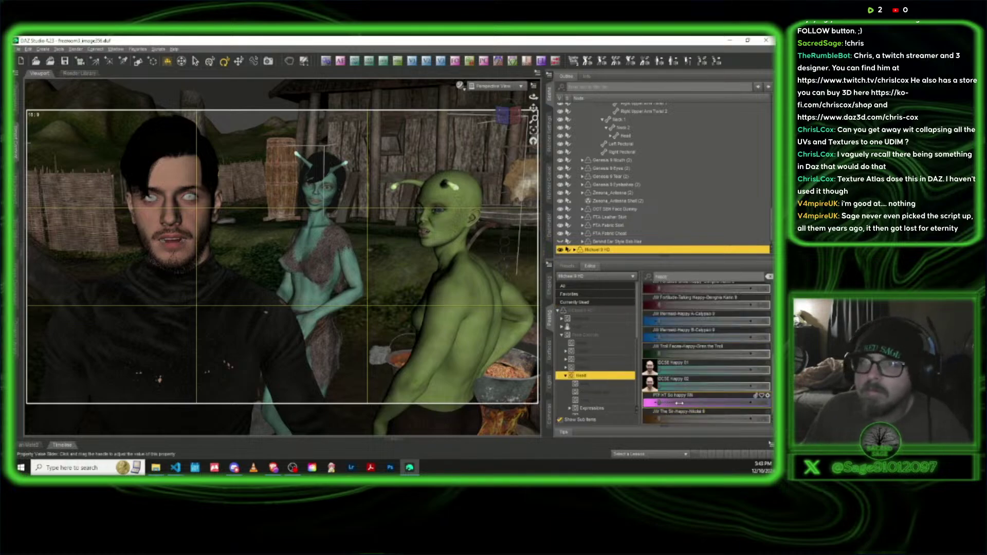
pyautogui.click(680, 403)
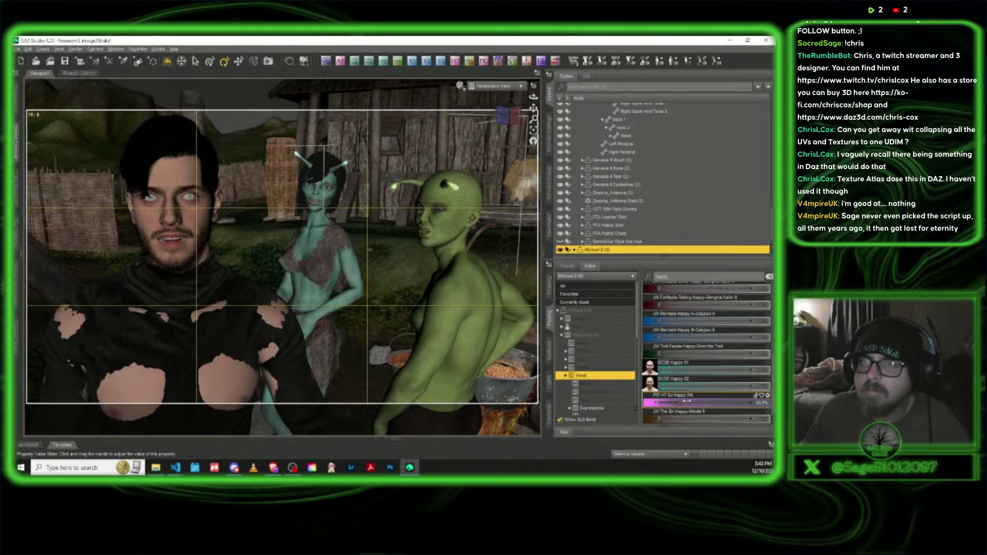
pyautogui.click(591, 304)
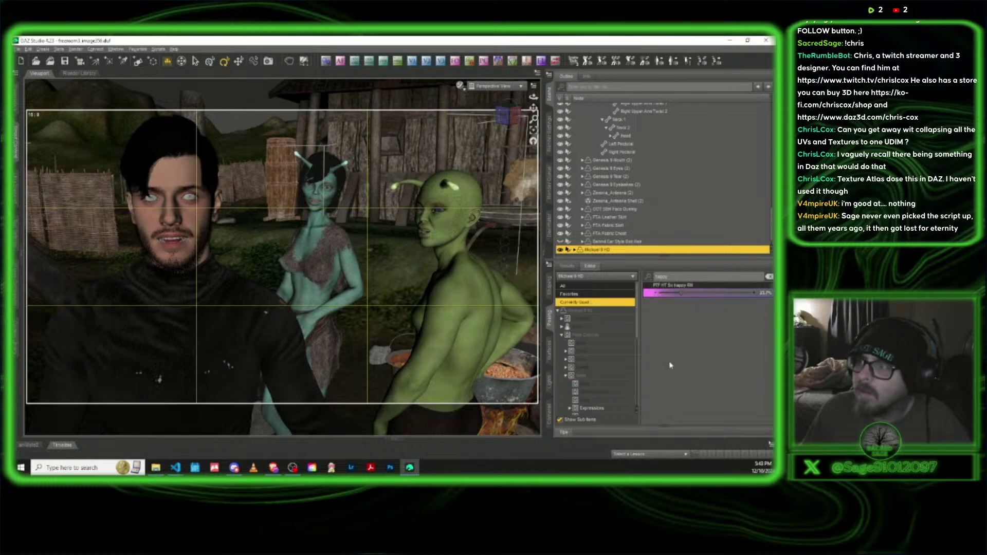
# Clear the pose filter and lower the man's Jaw Open value to about 18% in the Cheek and Jaw controls
pyautogui.click(769, 277)
pyautogui.click(594, 391)
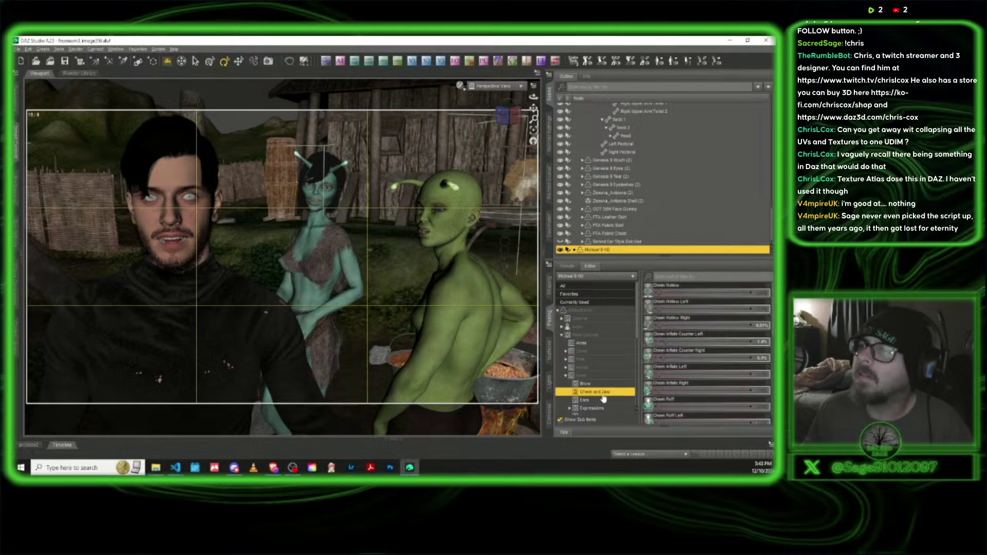
pyautogui.scroll(-2, 691, 384)
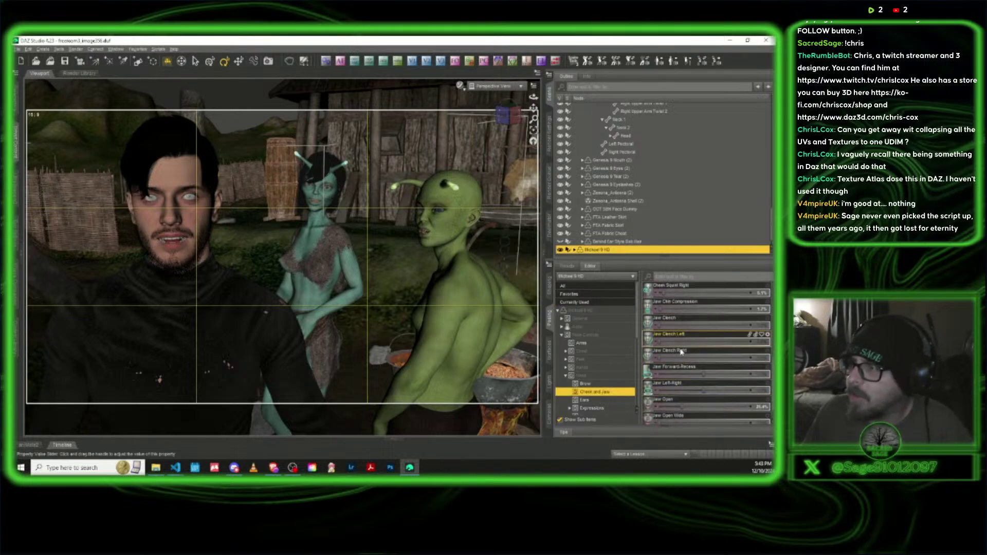
pyautogui.scroll(-1, 683, 409)
pyautogui.moveTo(682, 403); pyautogui.dragTo(675, 404)
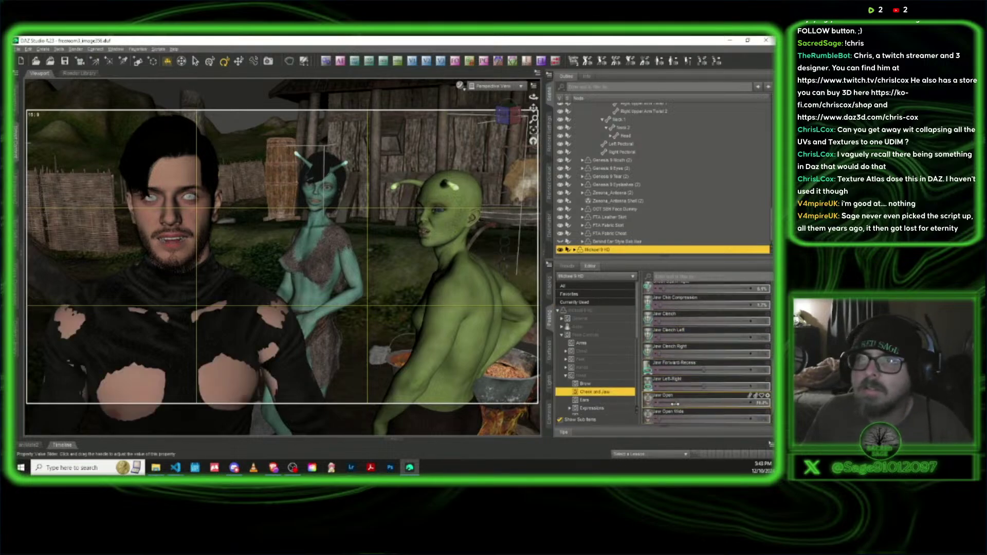
# Look through the new scene camera and auto-focus it on the man's eyes
pyautogui.click(513, 86)
pyautogui.click(491, 156)
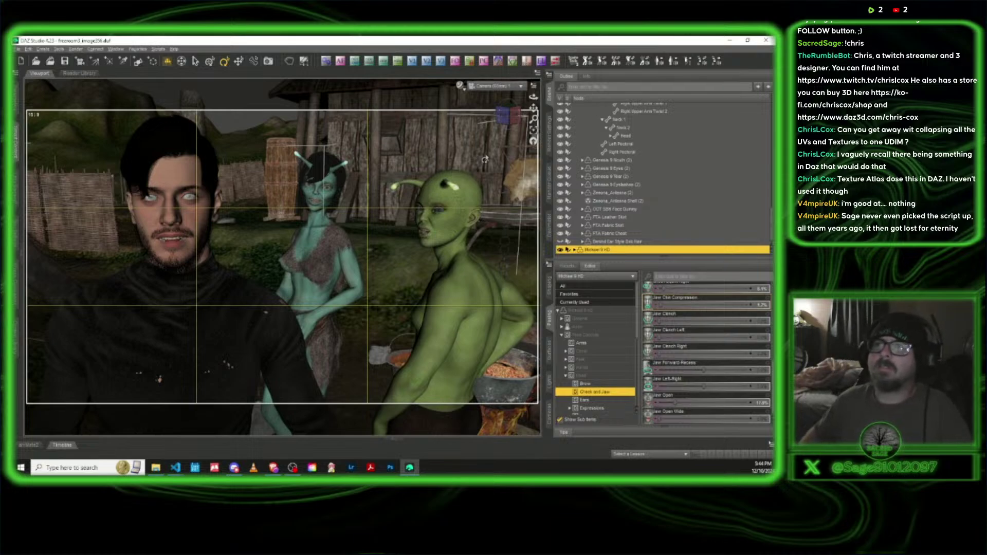
pyautogui.click(183, 175)
pyautogui.click(341, 62)
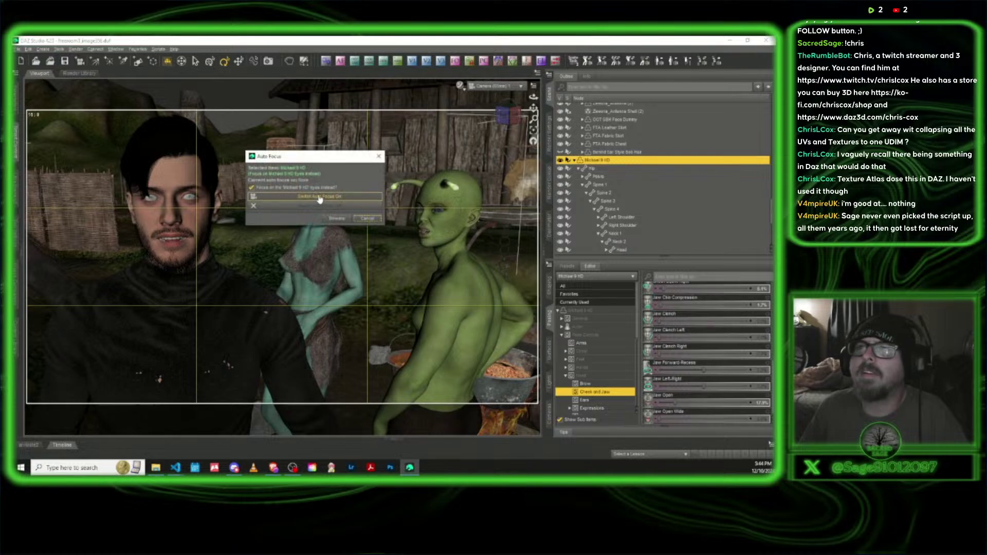
pyautogui.click(319, 197)
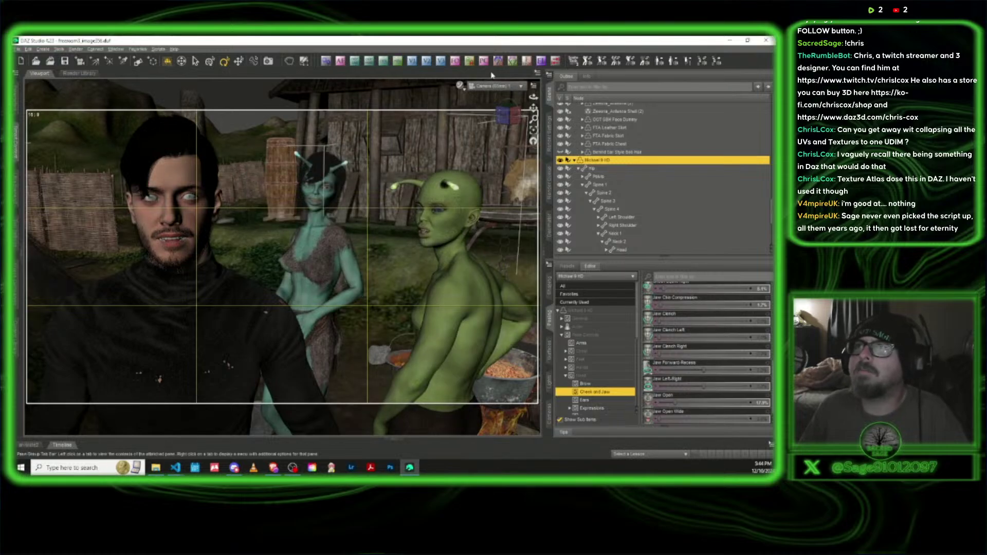
# Choose a lower f-stop for the camera to blur the background behind the man
pyautogui.click(526, 63)
pyautogui.click(393, 205)
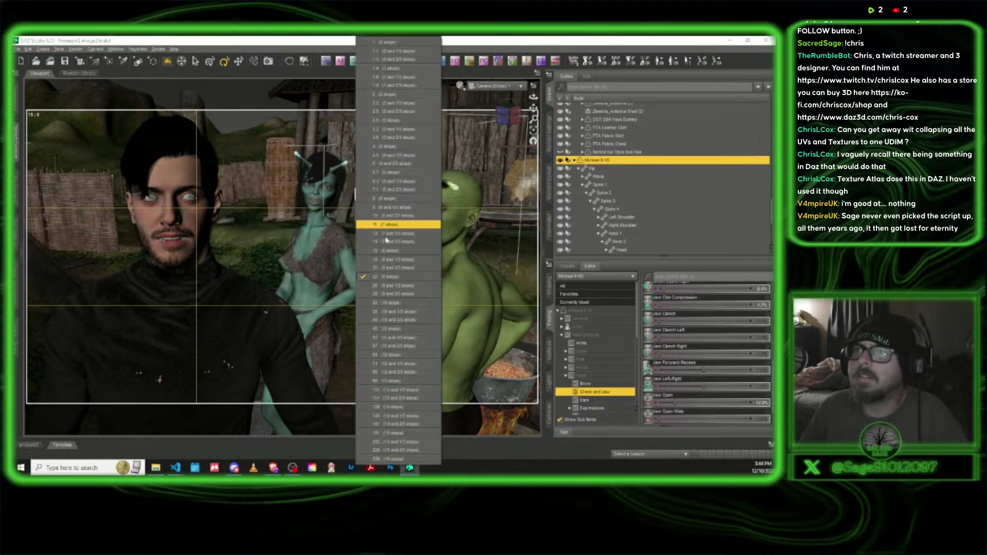
pyautogui.click(405, 321)
pyautogui.click(385, 216)
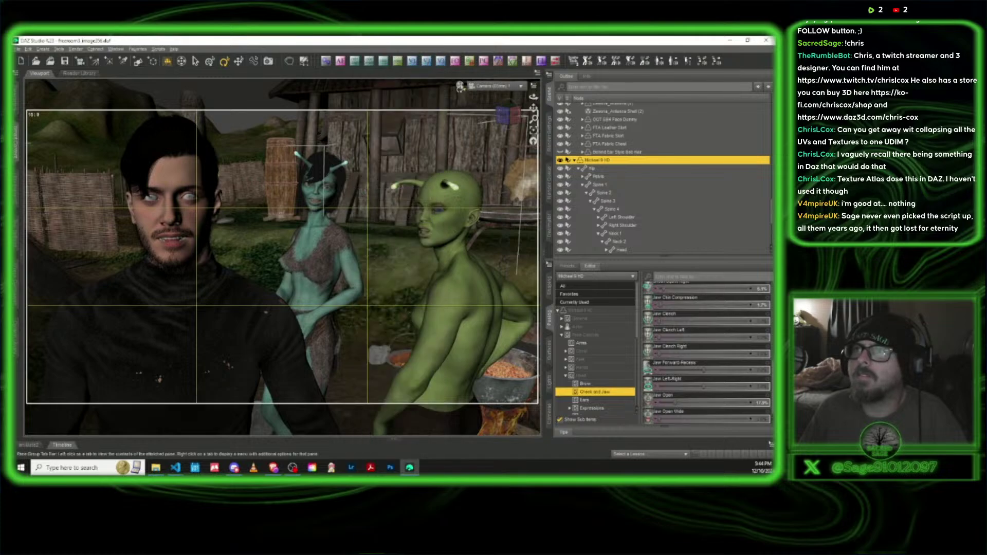
# Preview the shot in Iray, change the environment's Dome Rotation, and return the viewport to the textured display
pyautogui.click(460, 85)
pyautogui.click(449, 189)
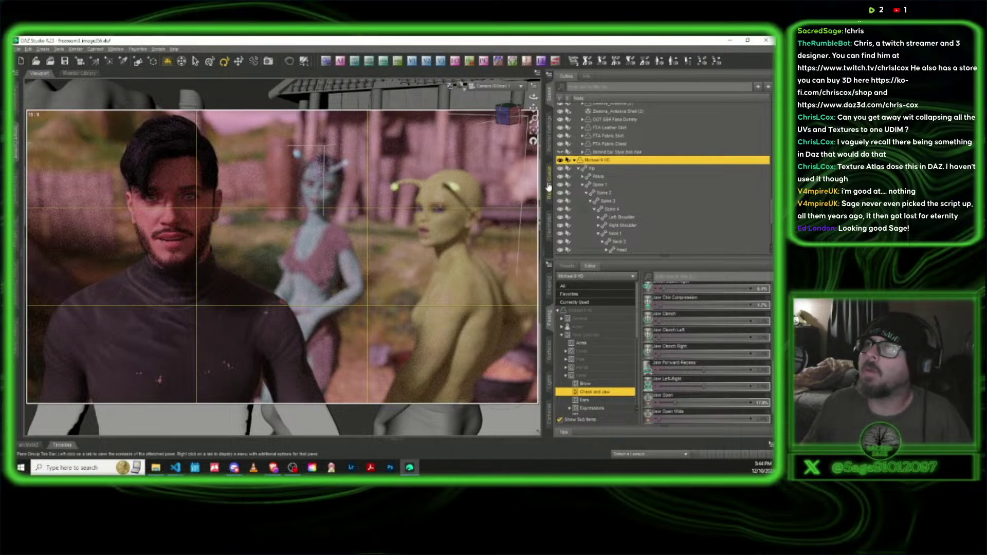
pyautogui.click(549, 133)
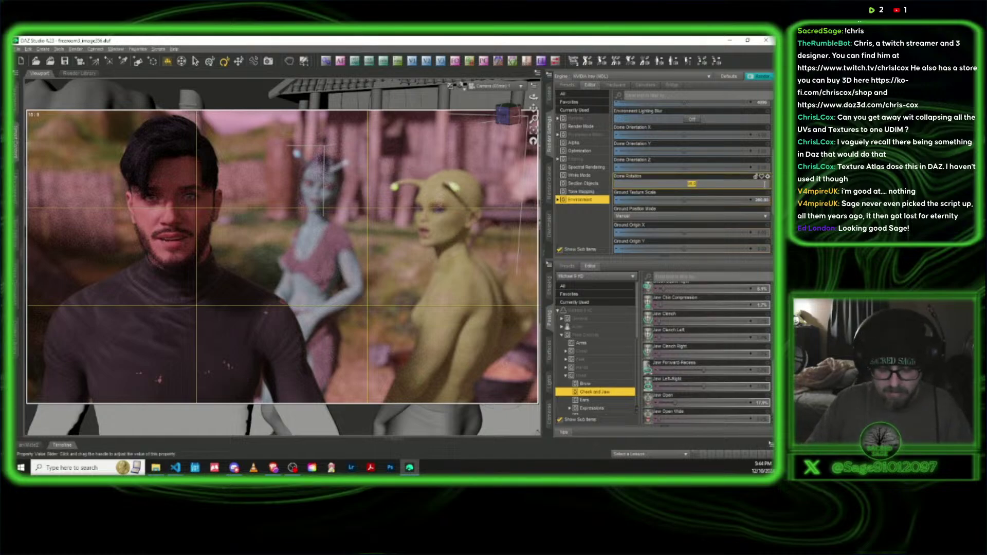
pyautogui.moveTo(692, 183); pyautogui.dragTo(764, 188)
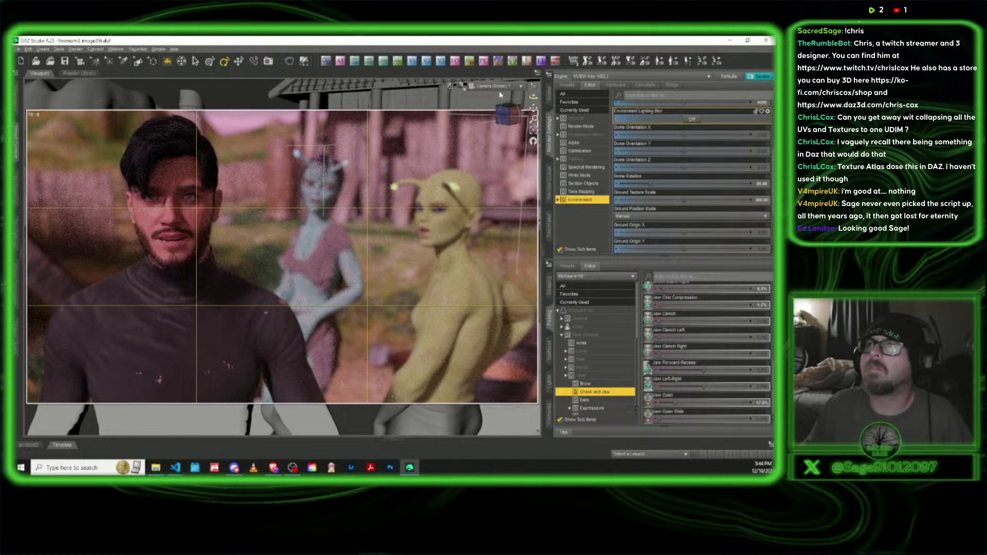
pyautogui.click(463, 90)
pyautogui.click(461, 166)
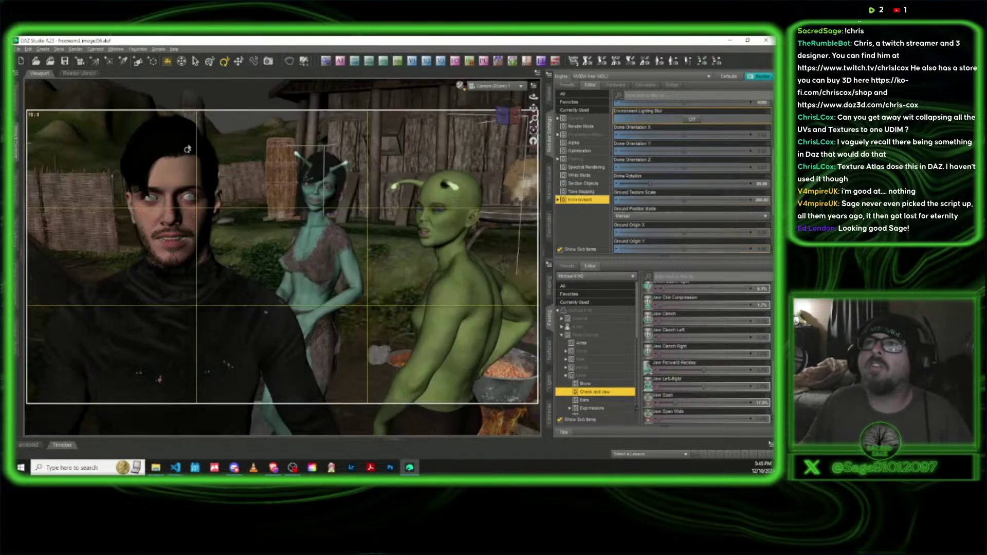
# Save the scene under the new file name freeroam3_image357 in the same folder
pyautogui.click(18, 48)
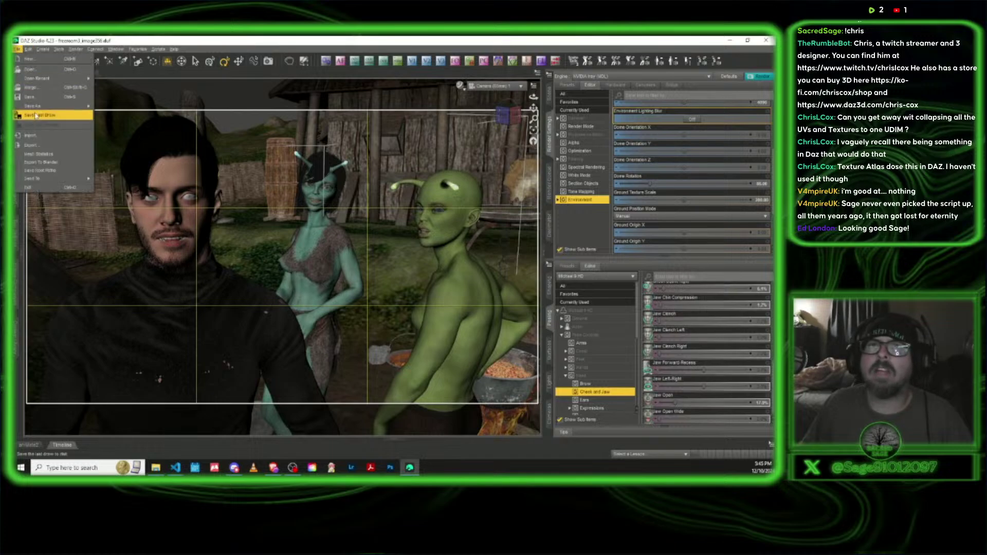
pyautogui.moveTo(52, 116)
pyautogui.click(116, 110)
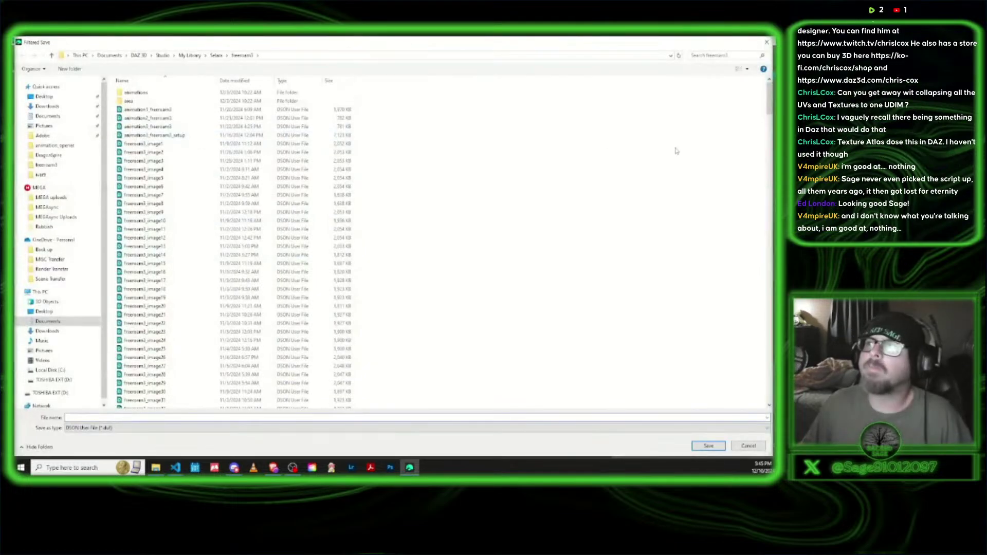
pyautogui.moveTo(769, 103); pyautogui.dragTo(769, 390)
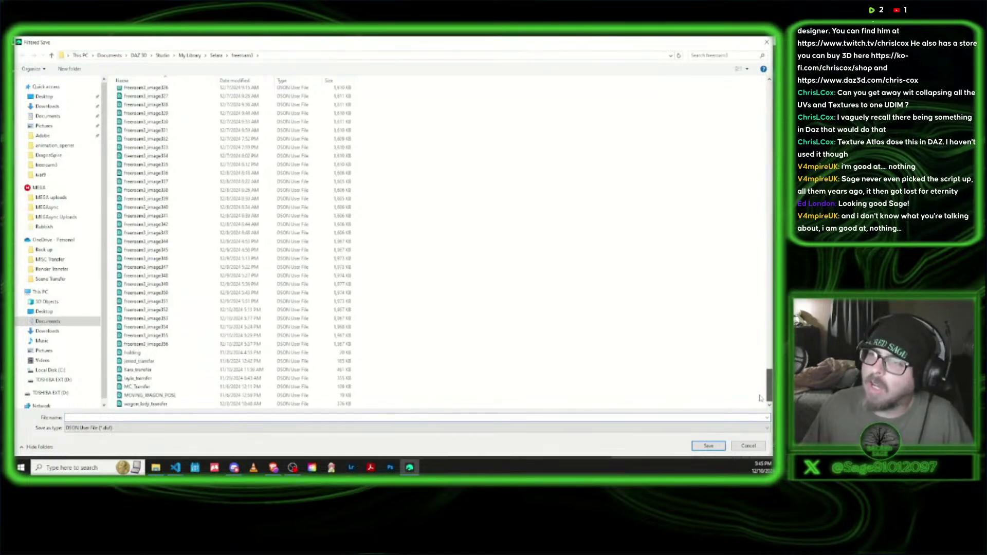
pyautogui.click(146, 344)
pyautogui.click(126, 418)
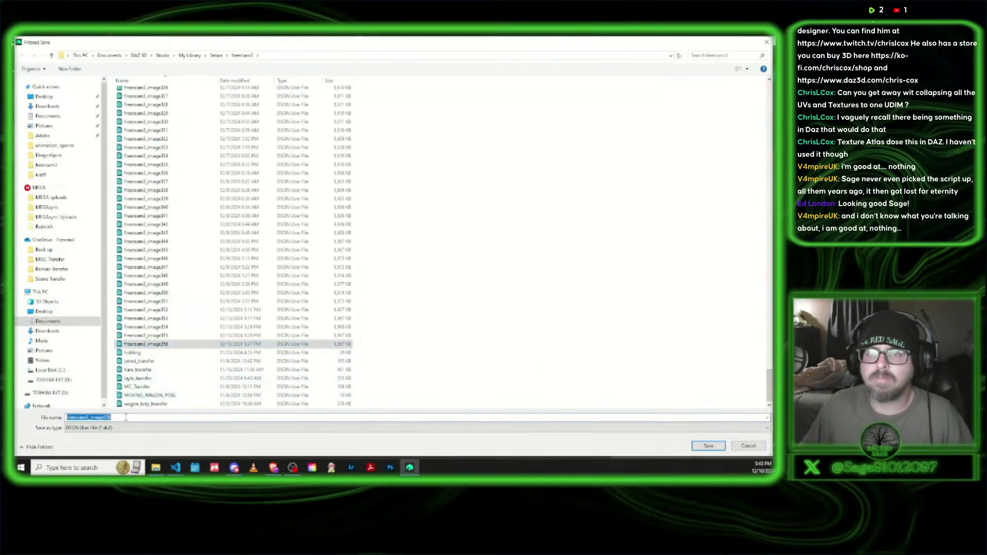
pyautogui.click(126, 417)
pyautogui.press('BackSpace')
pyautogui.write('7')
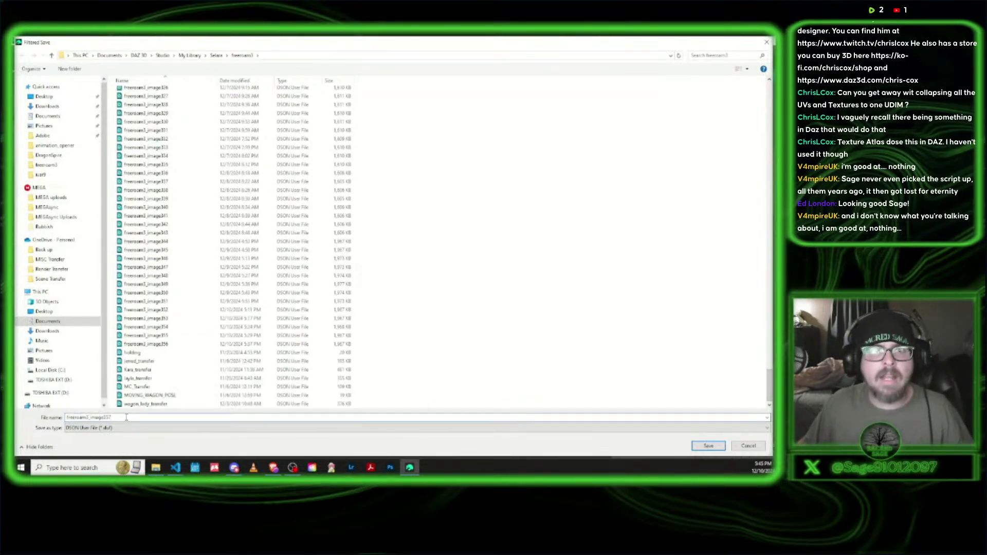
pyautogui.click(700, 447)
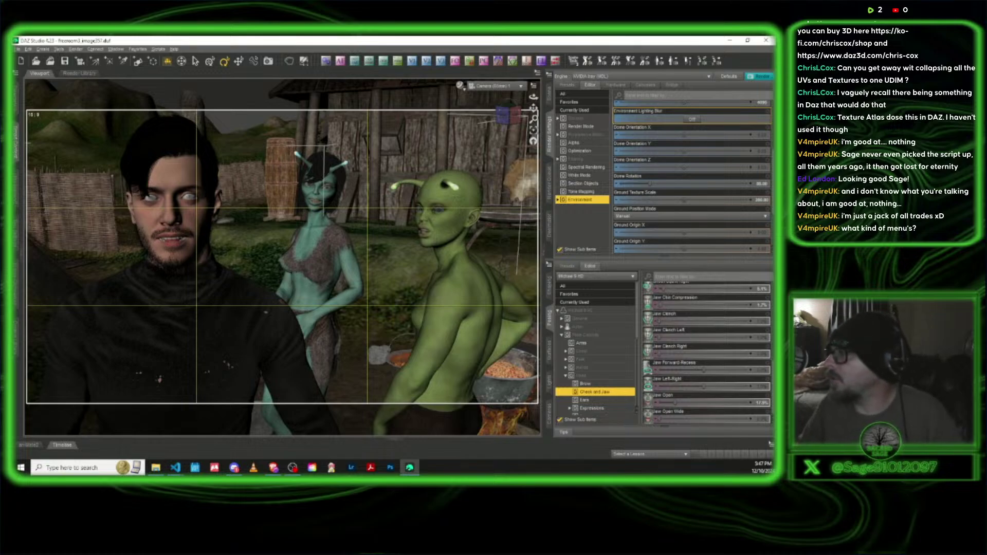
# Select the teal woman and open the Kneeling category of the poses sorted by function in the content library
pyautogui.click(347, 275)
pyautogui.click(17, 147)
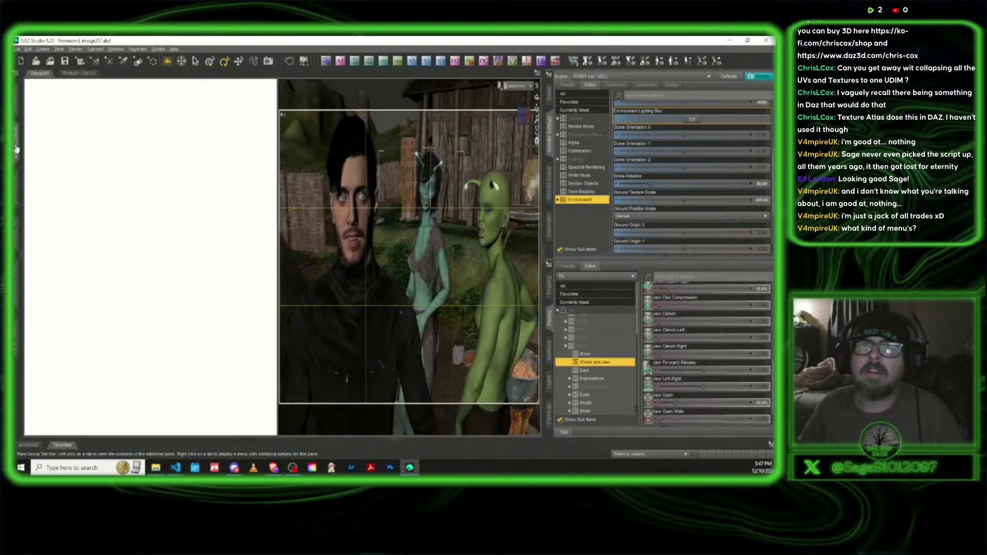
pyautogui.click(19, 84)
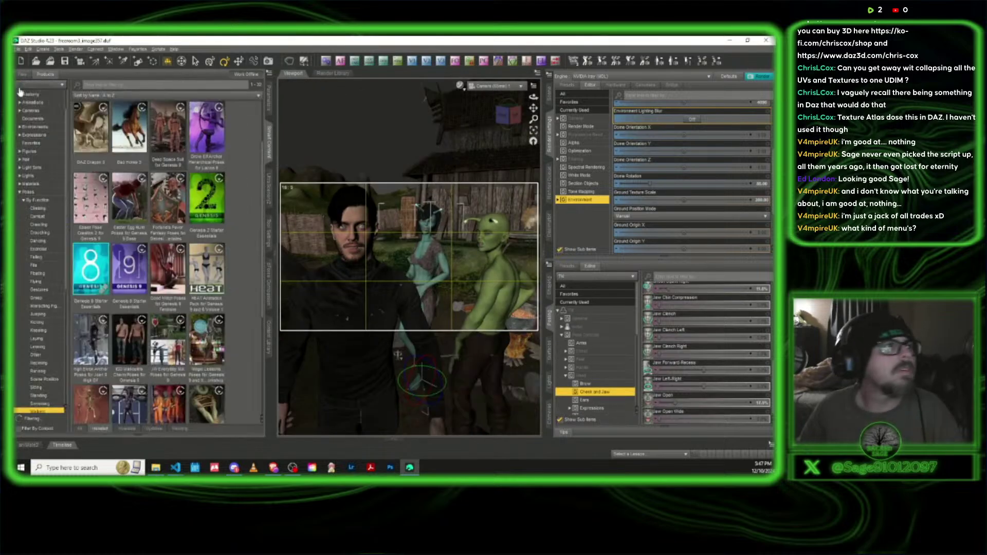
pyautogui.click(20, 93)
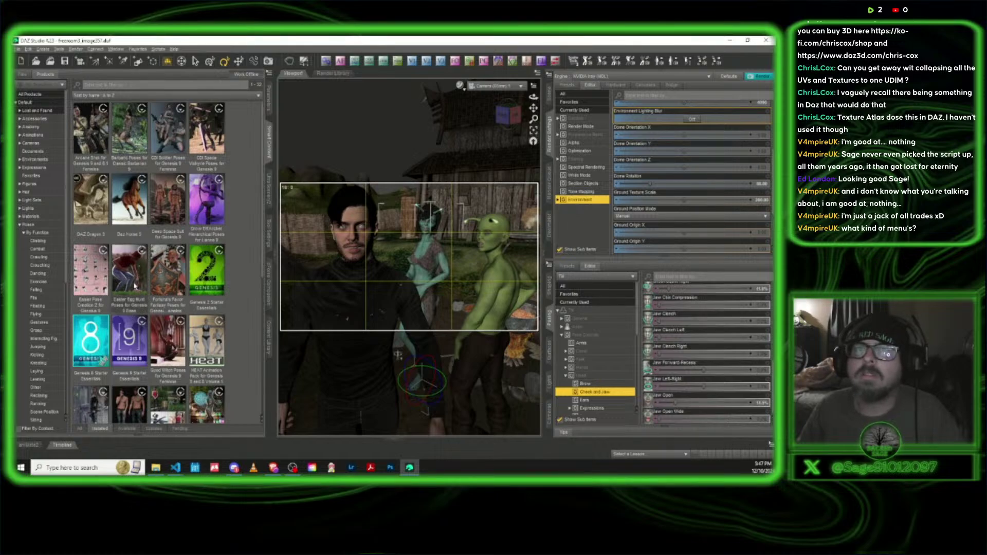
pyautogui.click(41, 363)
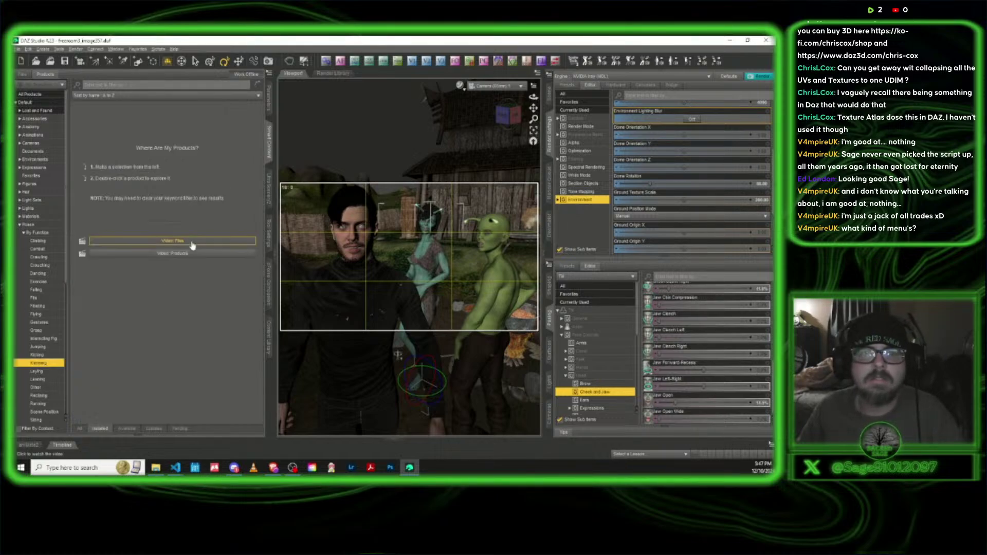
# Browse the kneeling pose products, including the Easter Pose Creation 3 set, for one that suits the teal woman
pyautogui.moveTo(190, 244)
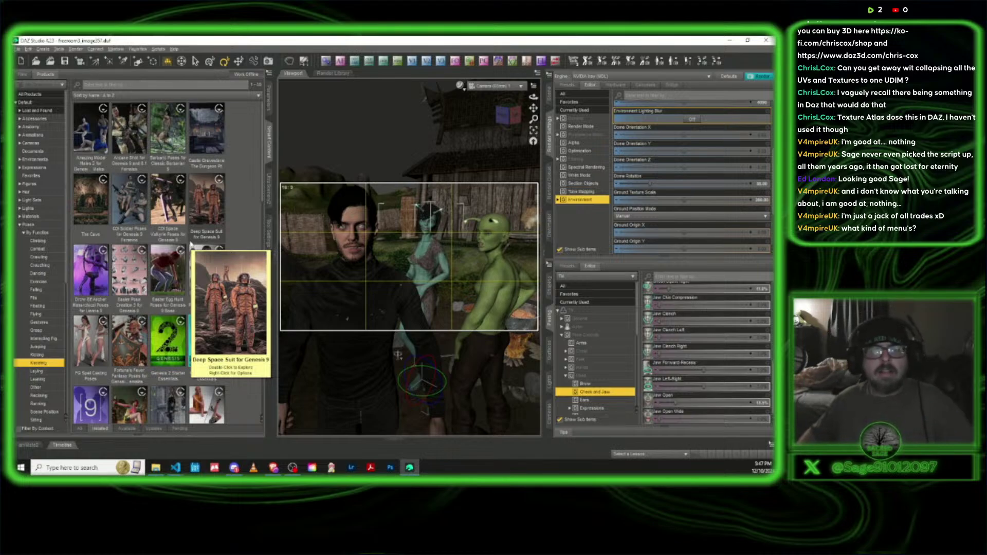
pyautogui.moveTo(120, 264)
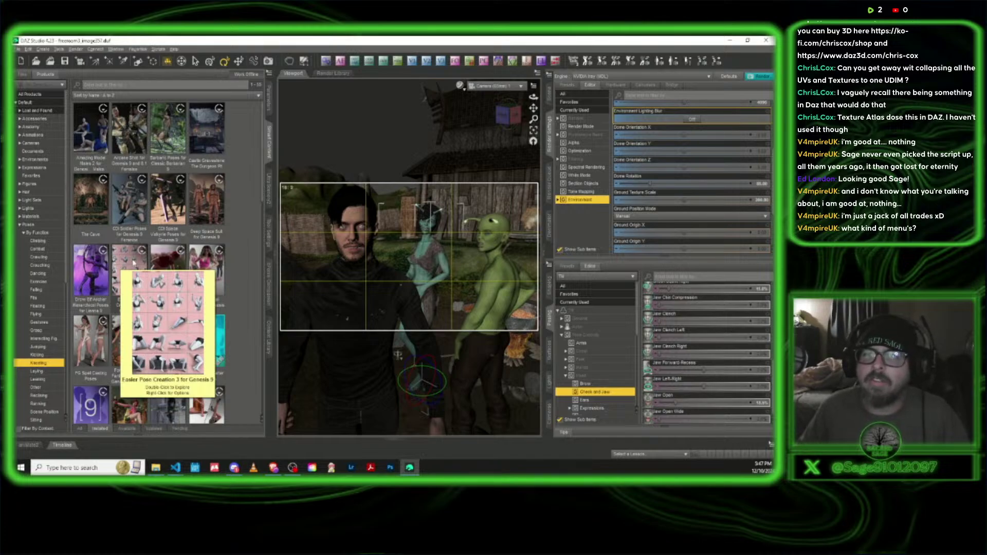
pyautogui.scroll(-5, 145, 267)
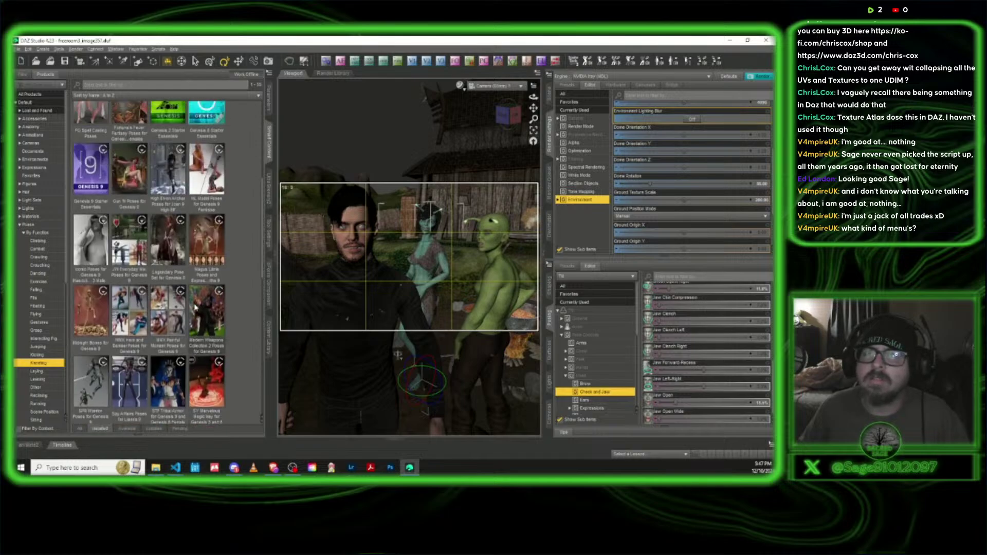
pyautogui.scroll(5, 196, 308)
pyautogui.click(137, 267)
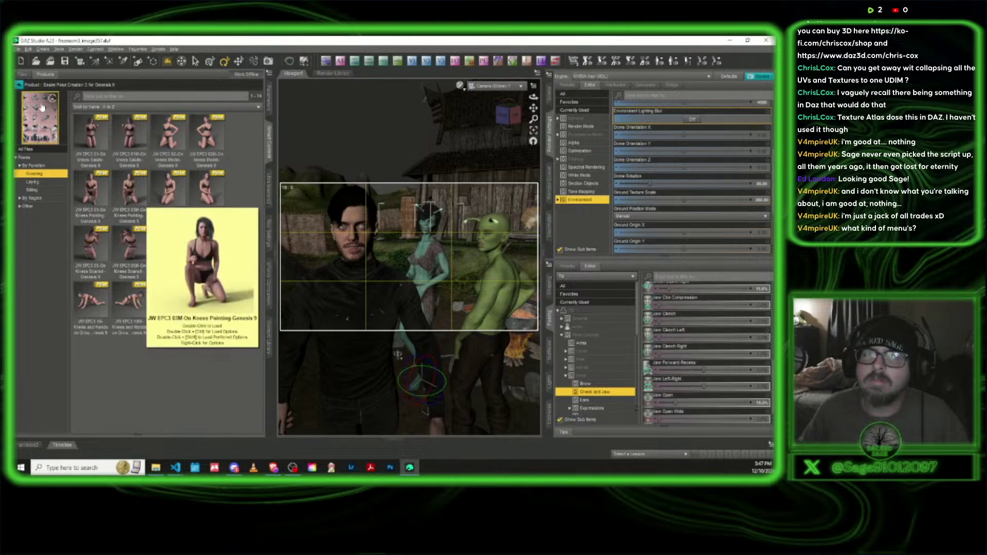
pyautogui.click(20, 85)
pyautogui.scroll(-4, 170, 236)
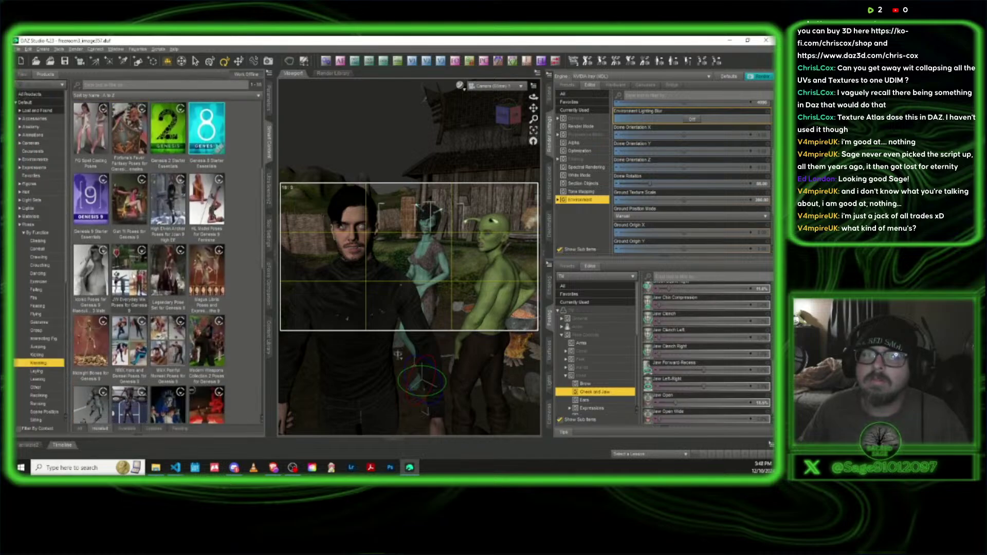
pyautogui.scroll(-3, 160, 322)
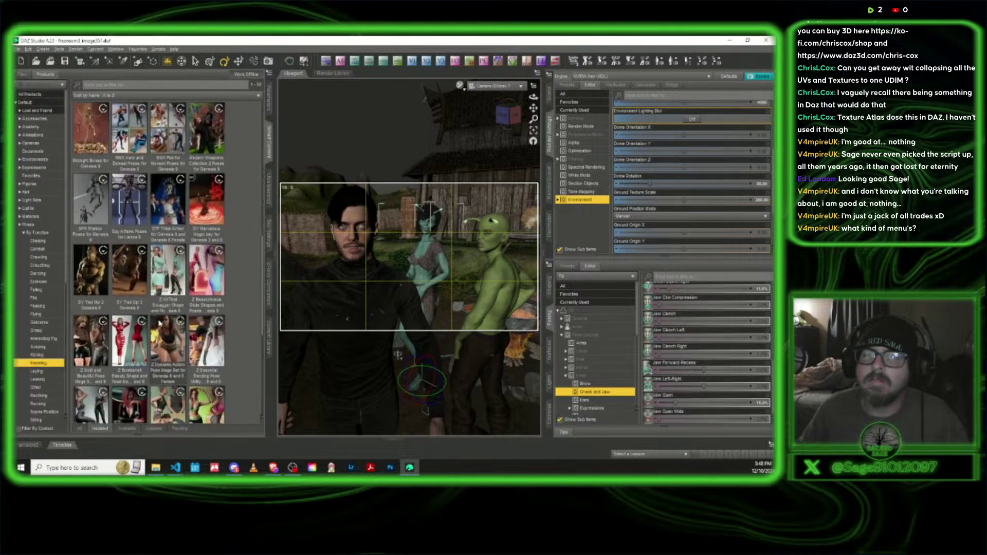
# Apply the Full 20 Kneeling Attractive pose from the Z Bombshell Beauty set to the teal woman
pyautogui.click(138, 343)
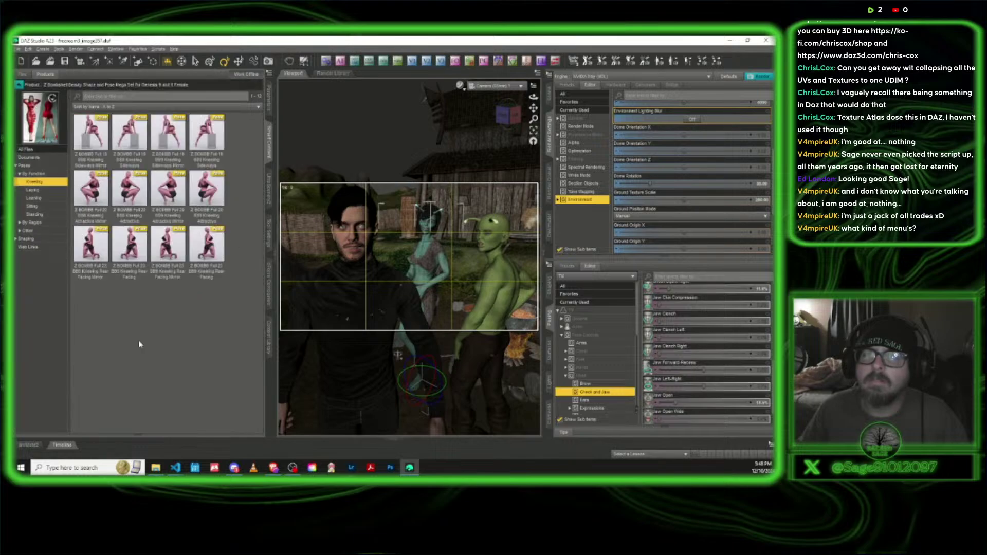
pyautogui.moveTo(130, 182)
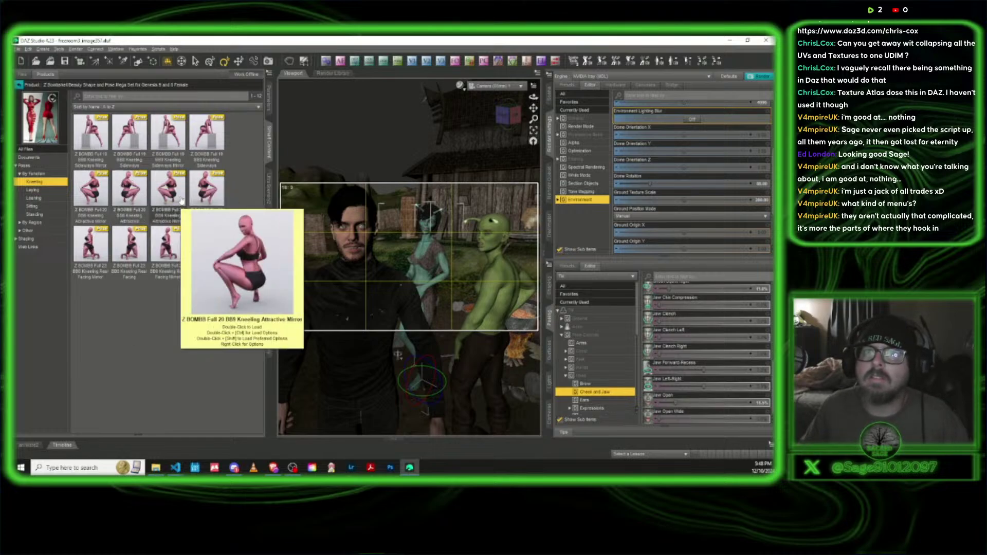
pyautogui.click(209, 195)
pyautogui.doubleClick(209, 194)
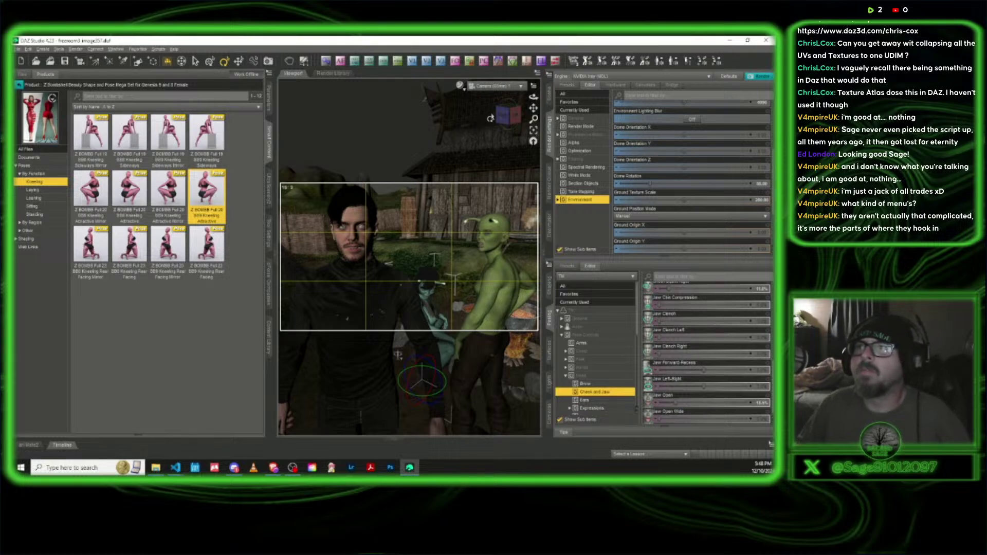
# Switch to the Perspective View and move the man aside so he stands clear of the crouching teal woman
pyautogui.click(493, 86)
pyautogui.click(483, 99)
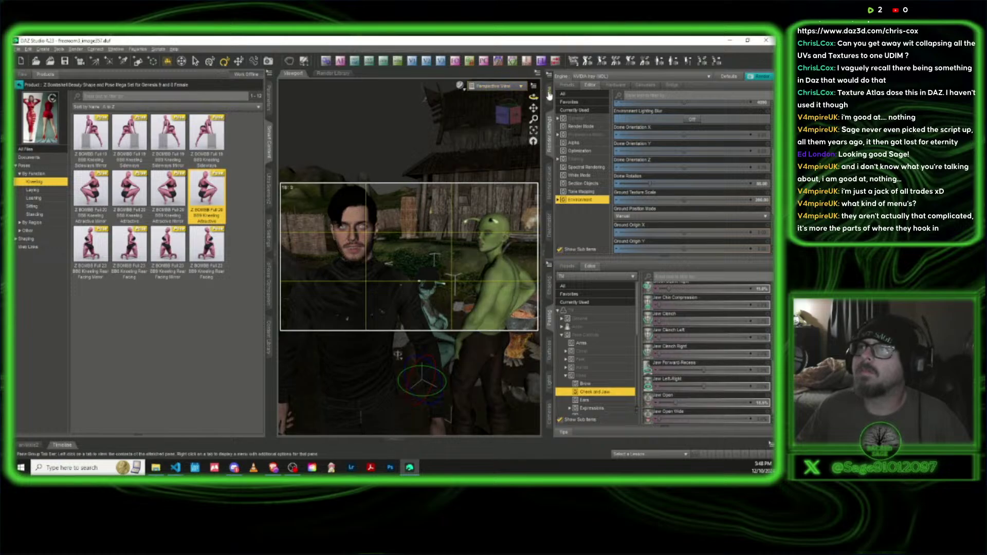
pyautogui.click(549, 95)
pyautogui.scroll(-10, 597, 154)
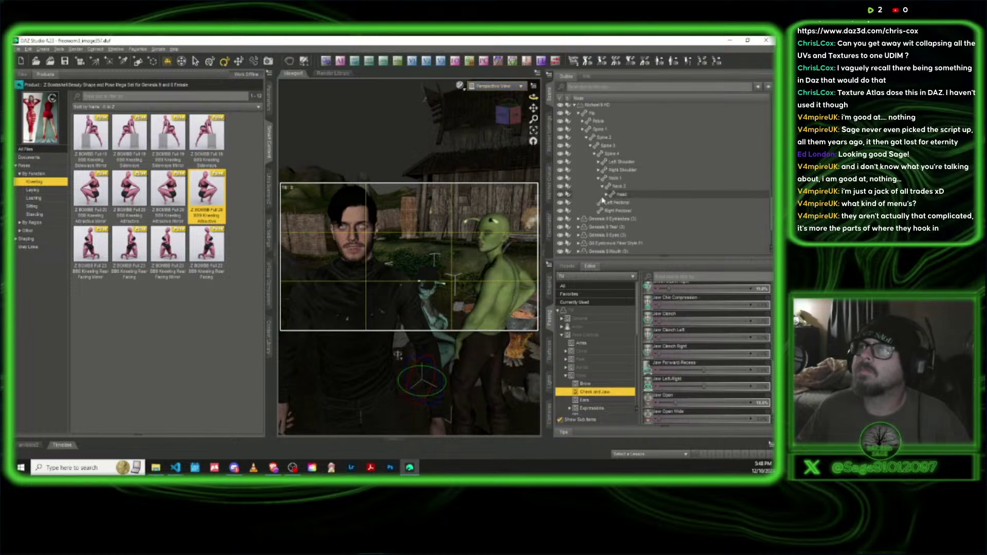
pyautogui.click(603, 250)
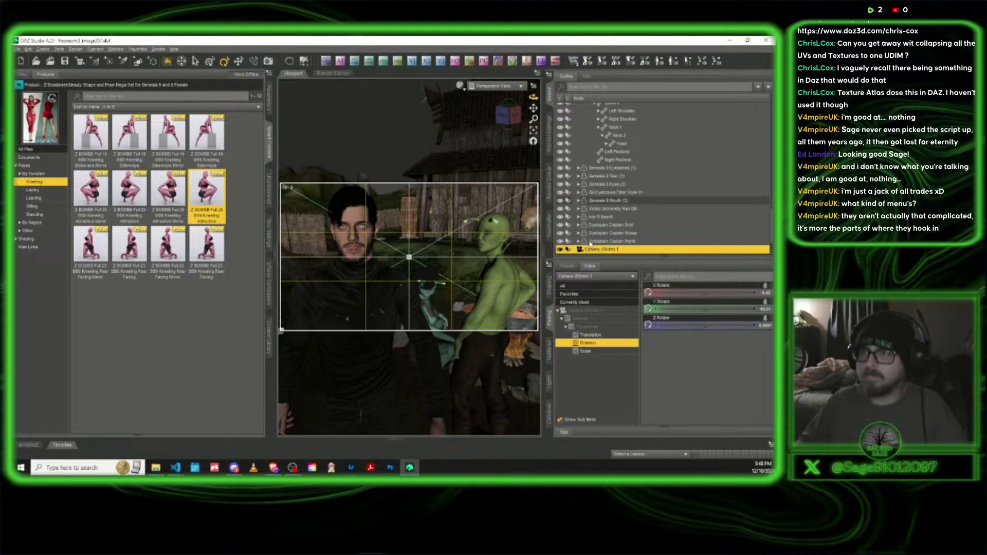
pyautogui.click(500, 133)
pyautogui.keyDown('alt'); pyautogui.moveTo(419, 282); pyautogui.dragTo(424, 319); pyautogui.keyUp('alt')
pyautogui.click(424, 319)
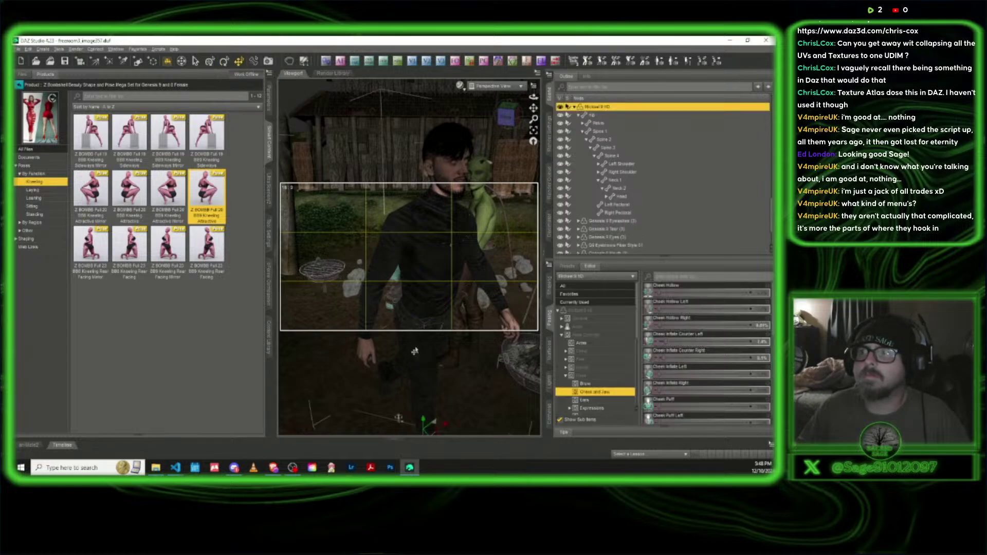
pyautogui.keyDown('alt'); pyautogui.moveTo(425, 325); pyautogui.dragTo(339, 373); pyautogui.keyUp('alt')
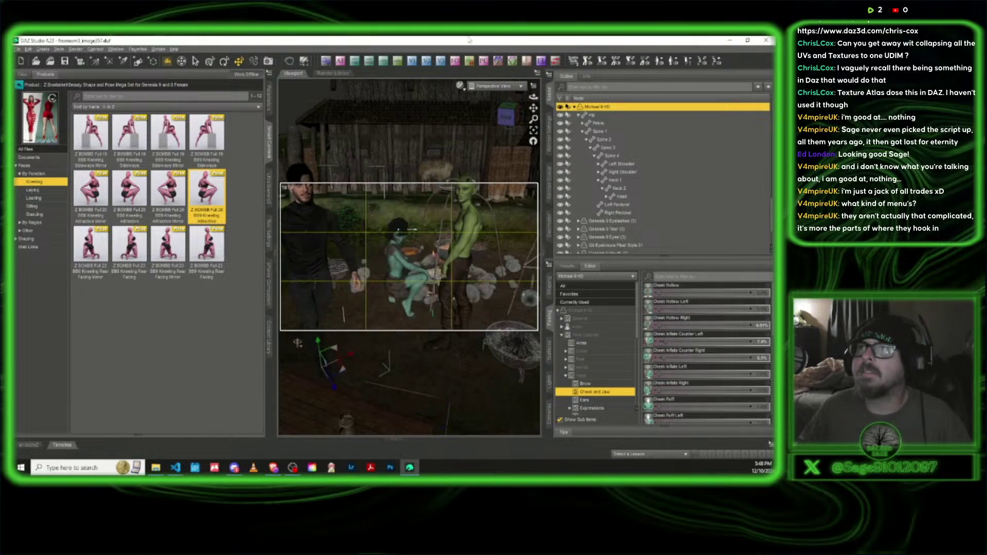
# Reposition the crouching teal woman so her feet rest on the ground beside the campfire
pyautogui.scroll(5, 425, 159)
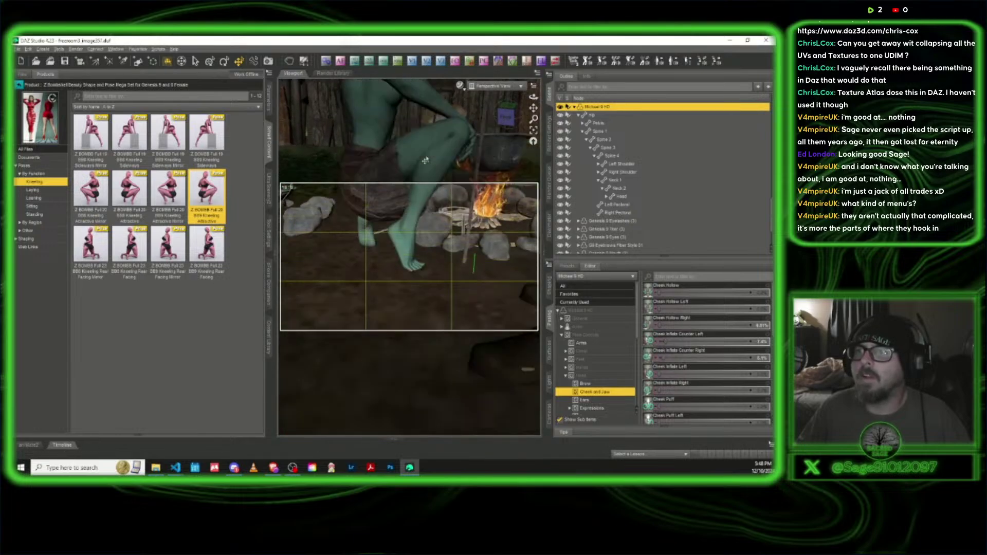
pyautogui.scroll(-2, 425, 160)
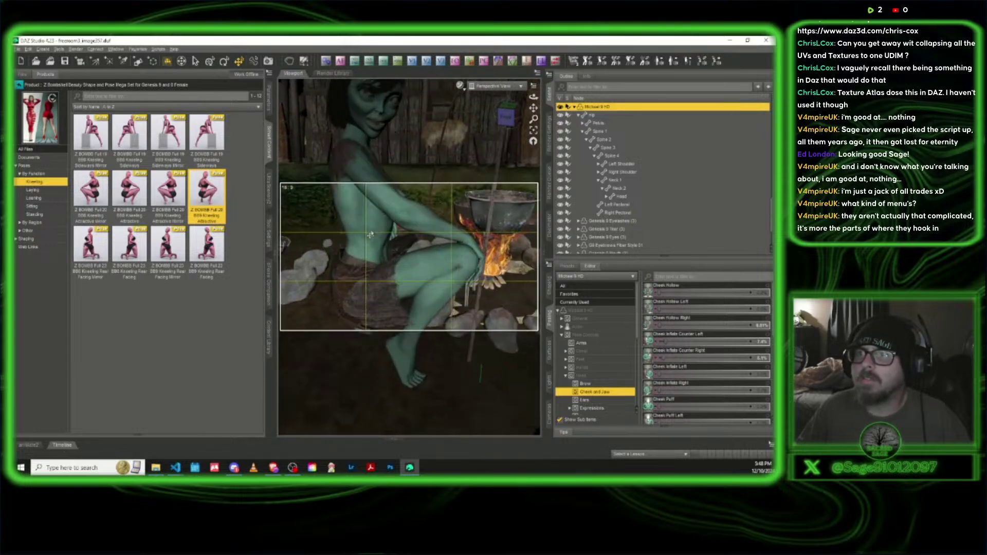
pyautogui.click(366, 325)
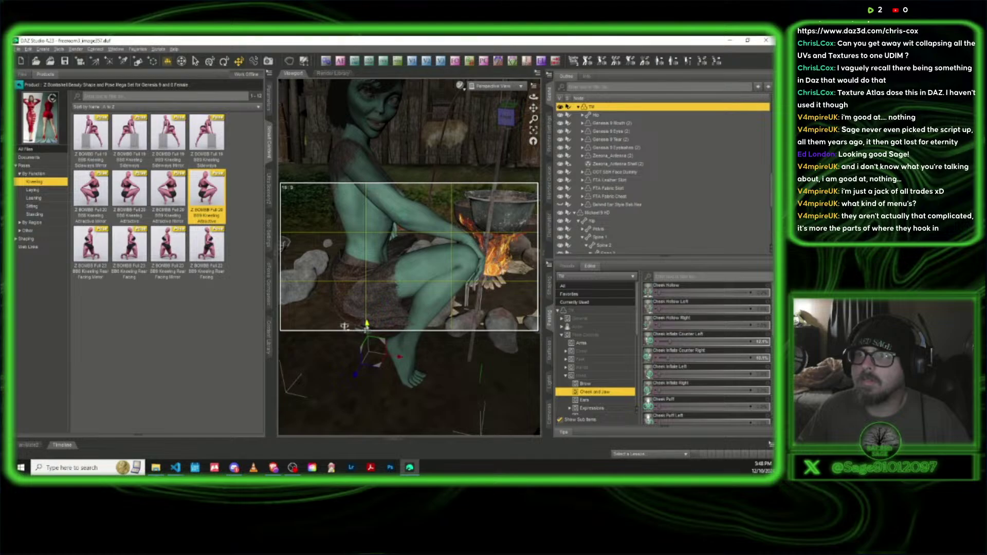
pyautogui.moveTo(366, 325); pyautogui.dragTo(360, 355)
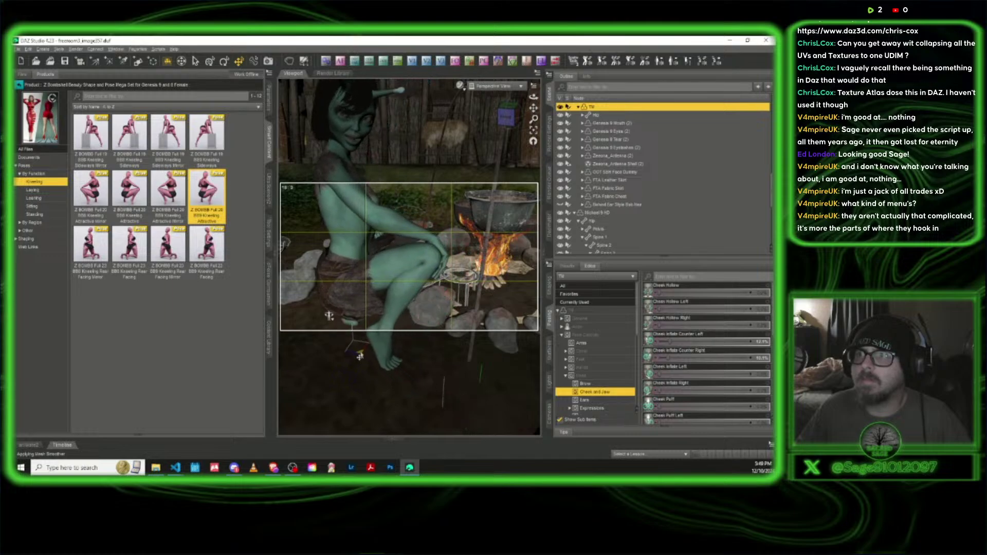
# Select the man and rotate him around his vertical axis toward the crouching teal woman
pyautogui.scroll(-6, 498, 115)
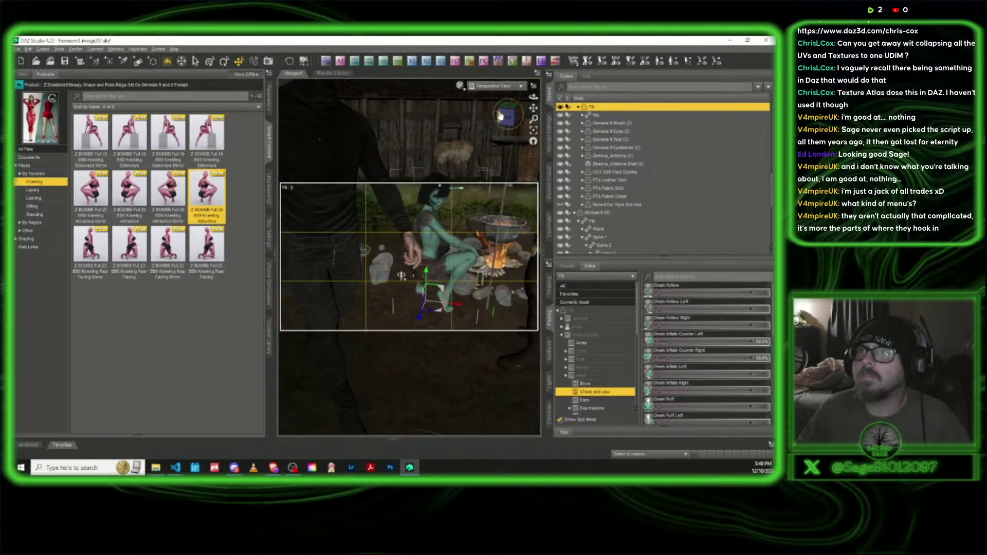
pyautogui.click(324, 260)
pyautogui.click(360, 426)
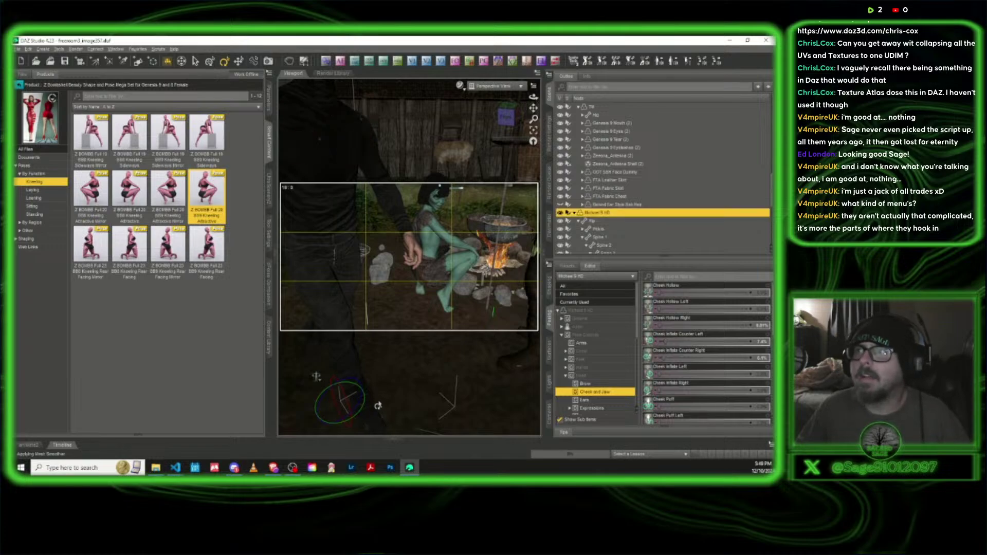
pyautogui.moveTo(360, 413); pyautogui.dragTo(383, 324)
# Rotate the teal woman toward the man, collapse the content library and frame her beside the man's hand
pyautogui.click(381, 322)
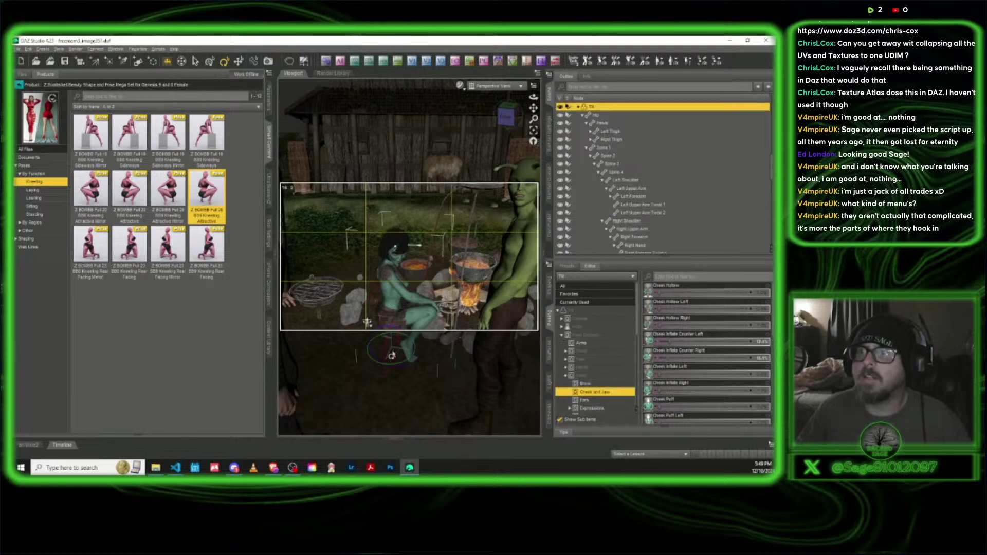
pyautogui.moveTo(389, 366); pyautogui.dragTo(388, 367)
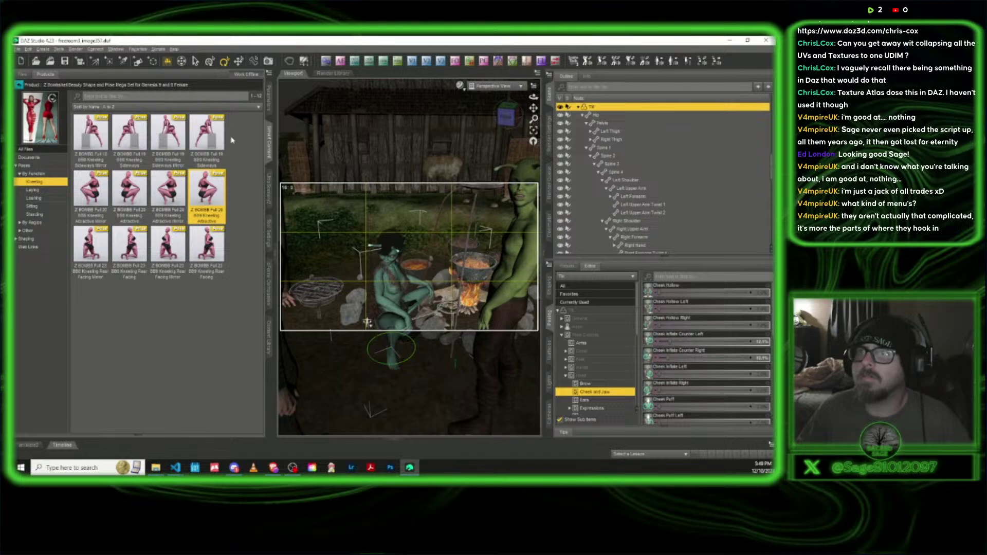
pyautogui.click(268, 144)
pyautogui.keyDown('alt'); pyautogui.moveTo(223, 411); pyautogui.dragTo(303, 426); pyautogui.keyUp('alt')
pyautogui.moveTo(510, 118); pyautogui.dragTo(534, 108)
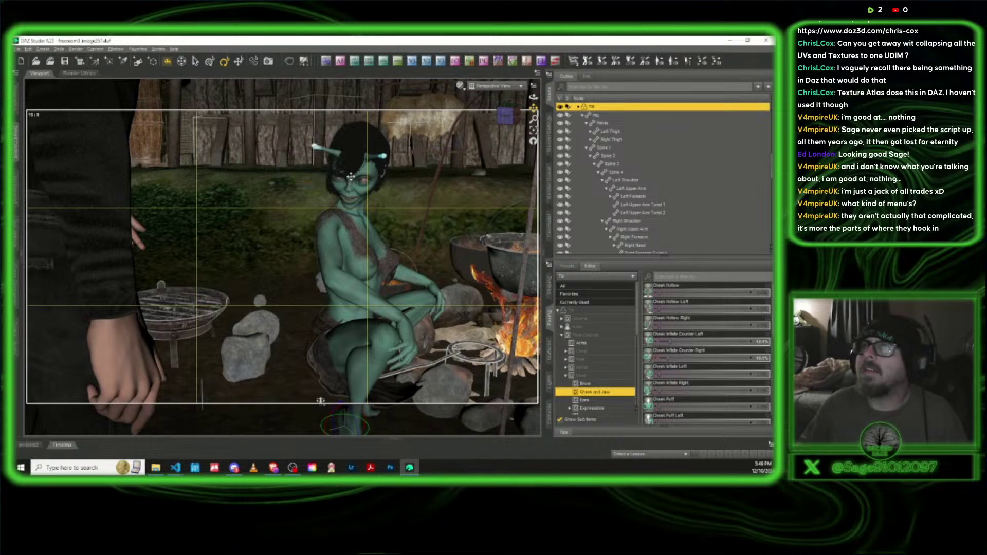
# Run Look at Each Other II on the teal woman and the man with the second figure's head and eyes toggled, then collapse the man's hierarchy
pyautogui.click(102, 246)
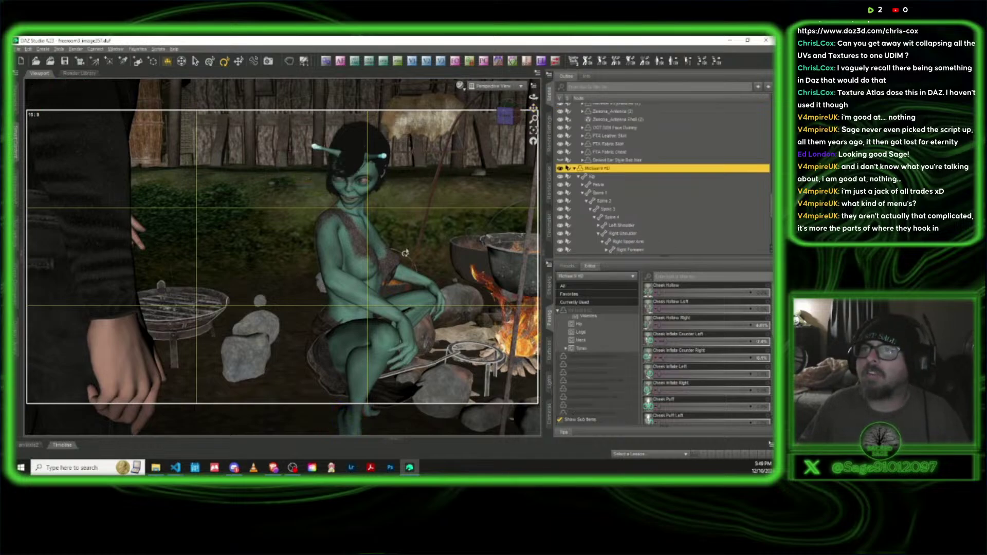
pyautogui.click(492, 216)
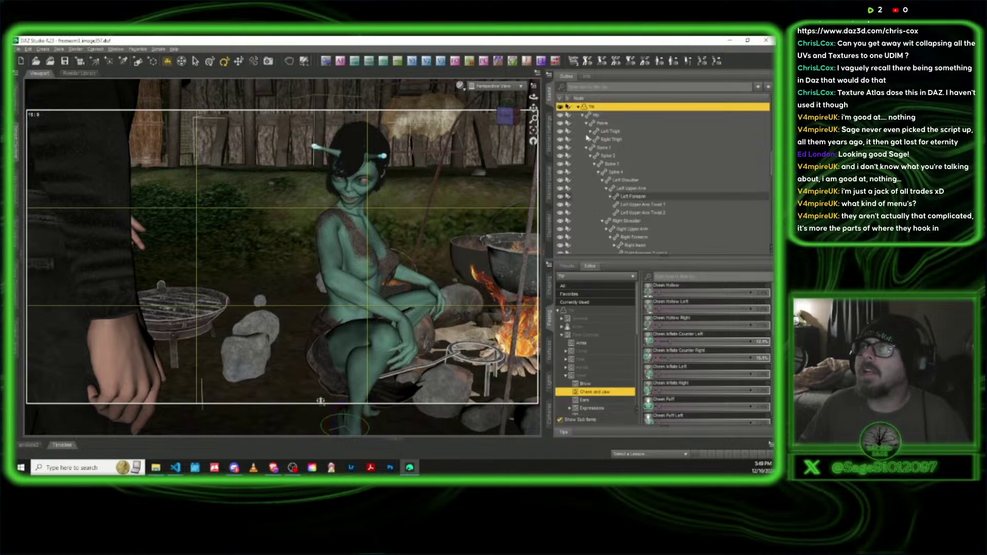
pyautogui.keyDown('ctrl'); pyautogui.click(593, 116); pyautogui.keyUp('ctrl')
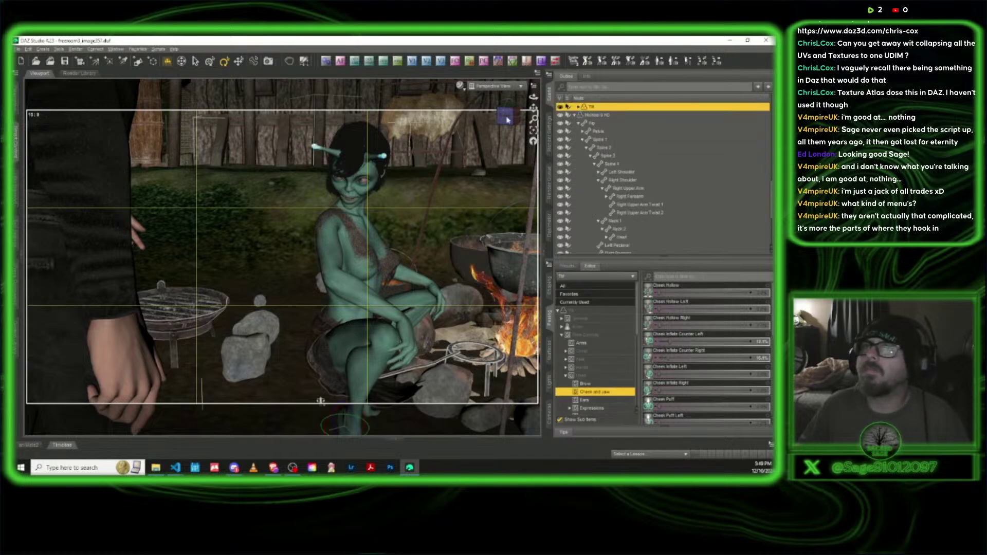
pyautogui.click(157, 49)
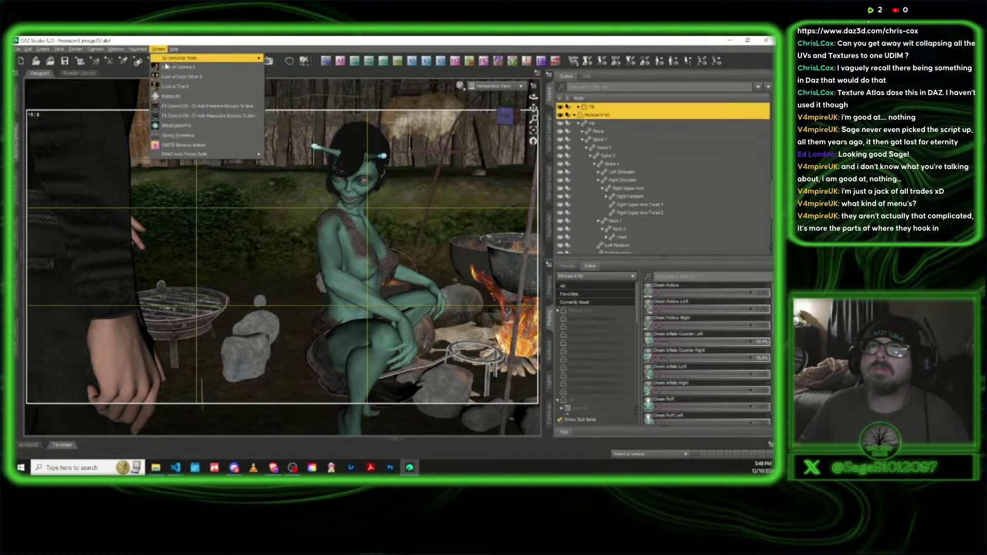
pyautogui.click(179, 78)
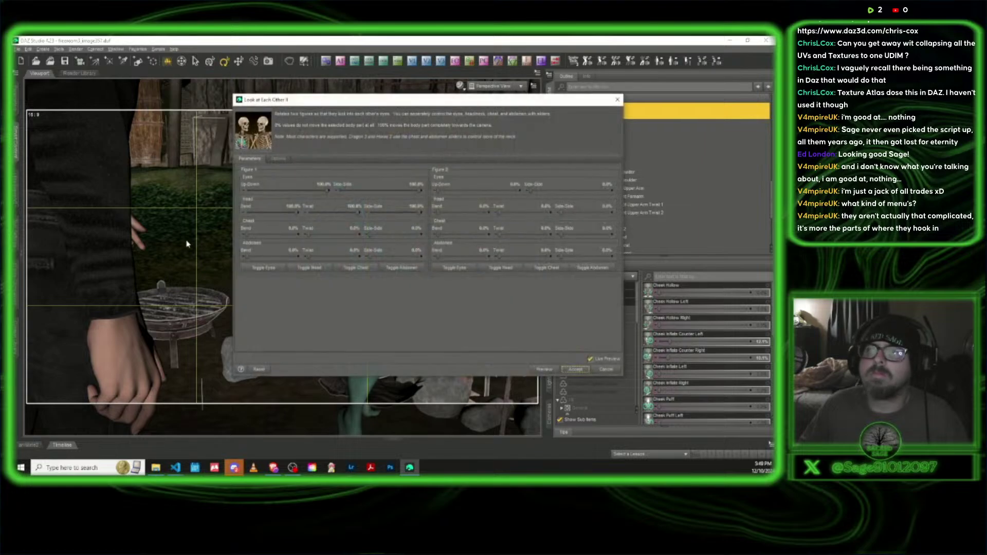
pyautogui.click(497, 268)
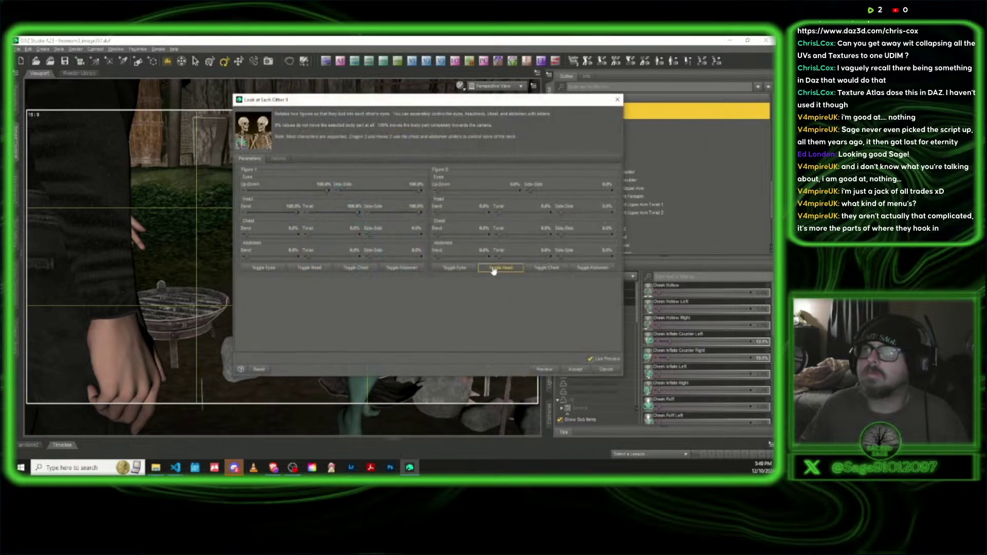
pyautogui.click(464, 269)
pyautogui.click(575, 370)
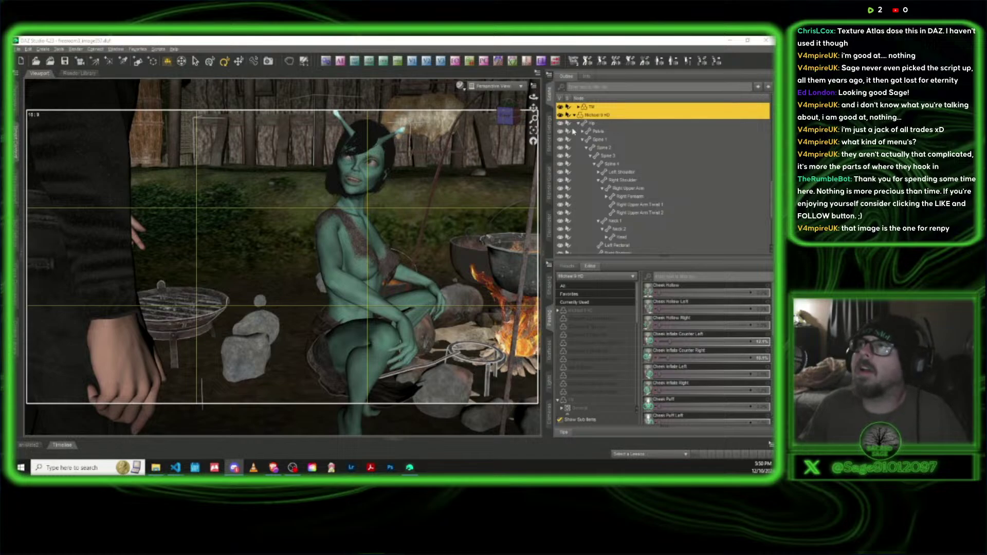
pyautogui.click(594, 132)
pyautogui.click(577, 117)
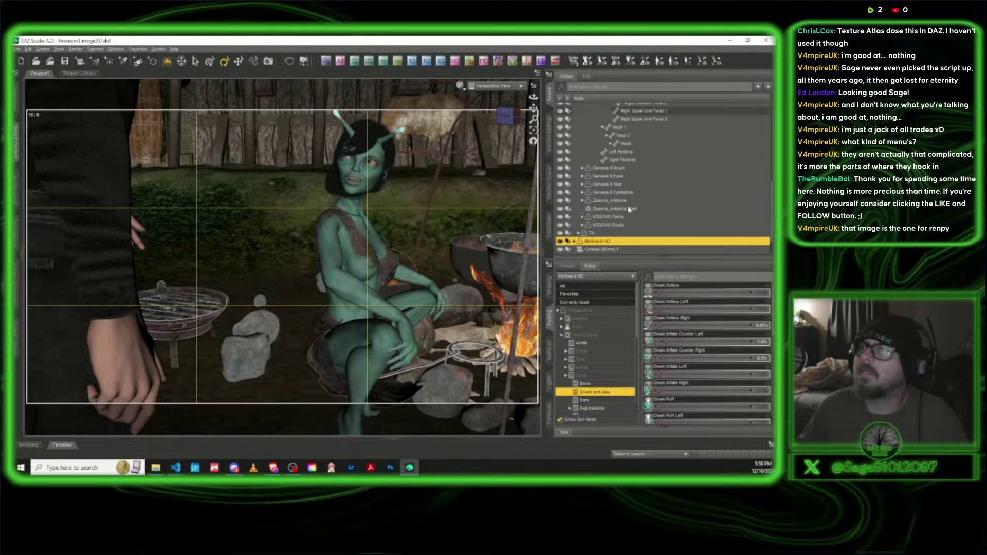
# Hide the man beside the teal woman and the Male Tribe Member figure in the scene
pyautogui.press('Delete')
pyautogui.scroll(8, 616, 178)
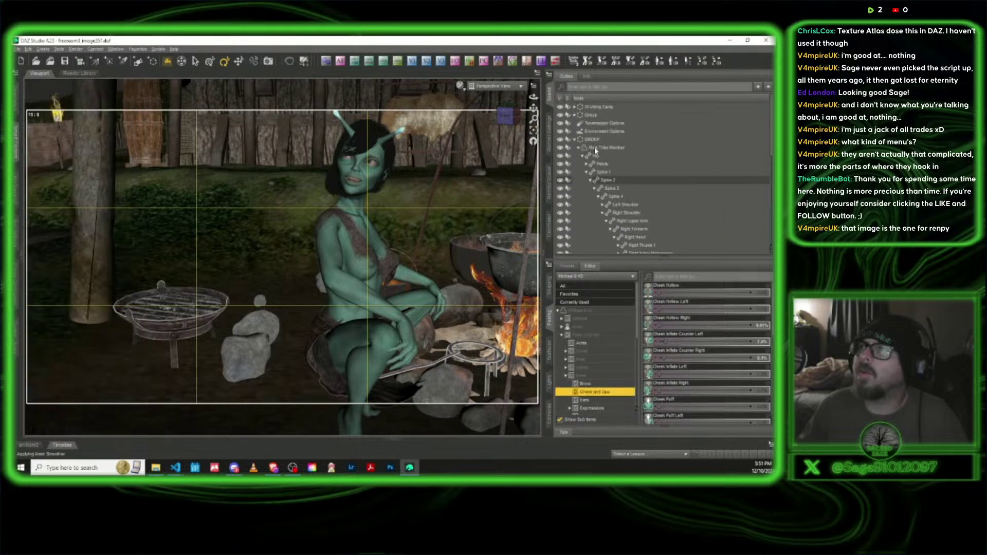
pyautogui.click(586, 147)
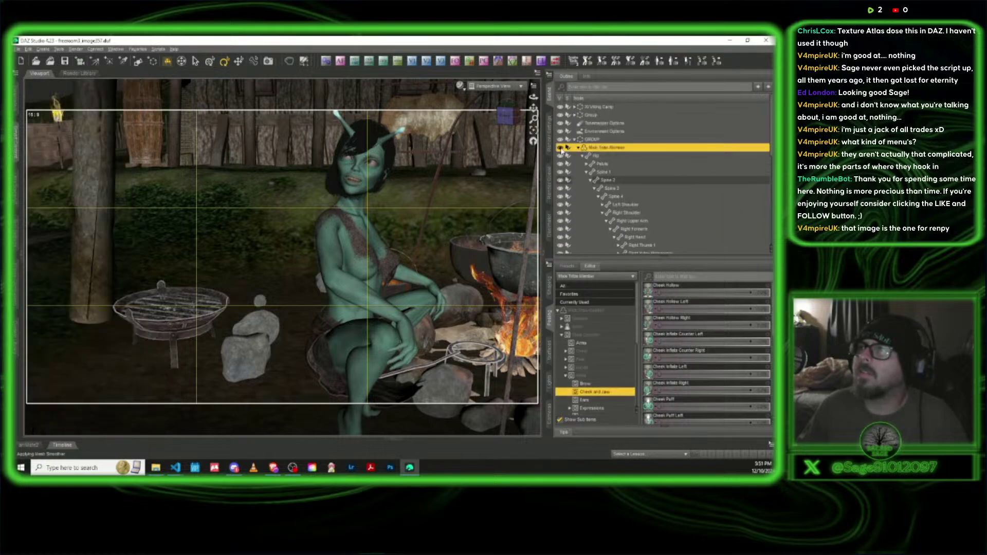
pyautogui.click(560, 147)
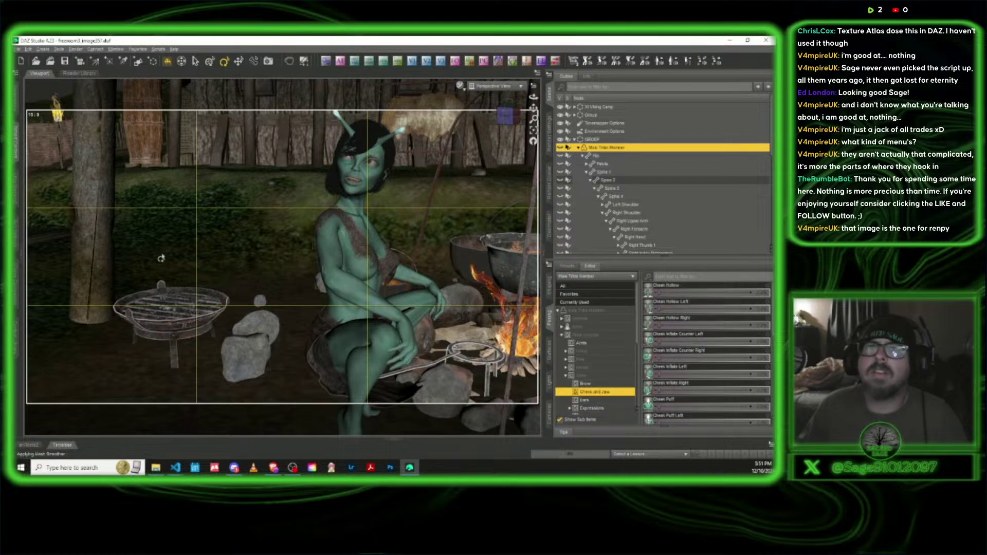
# Expand the simulation settings in dForce Companion and simulate the teal woman's checked leather, fabric and hair items
pyautogui.click(14, 278)
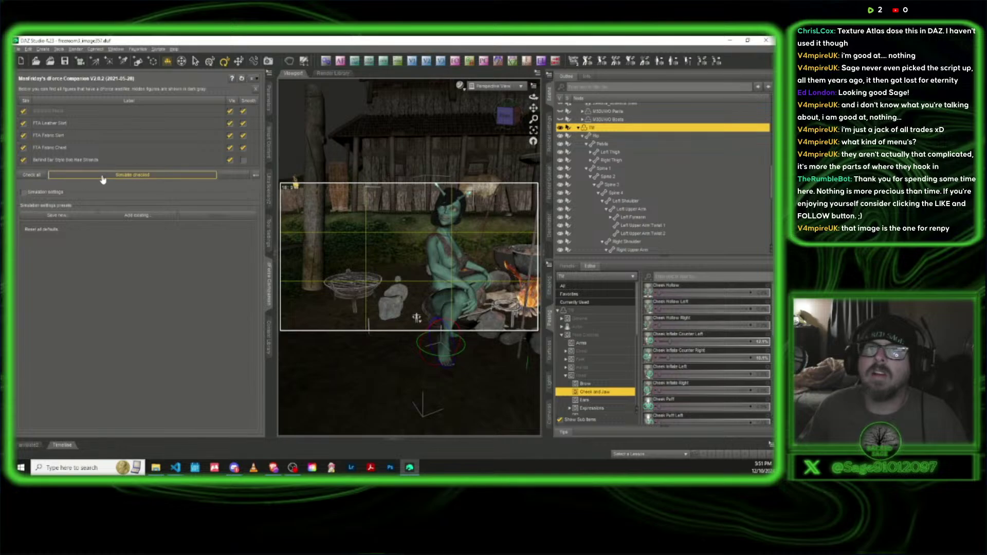
pyautogui.click(24, 192)
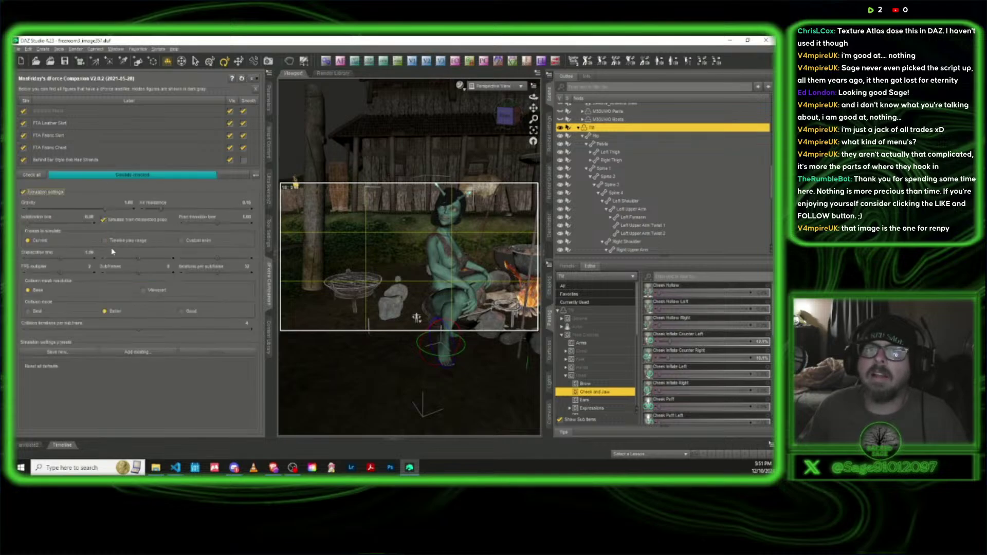
pyautogui.click(147, 176)
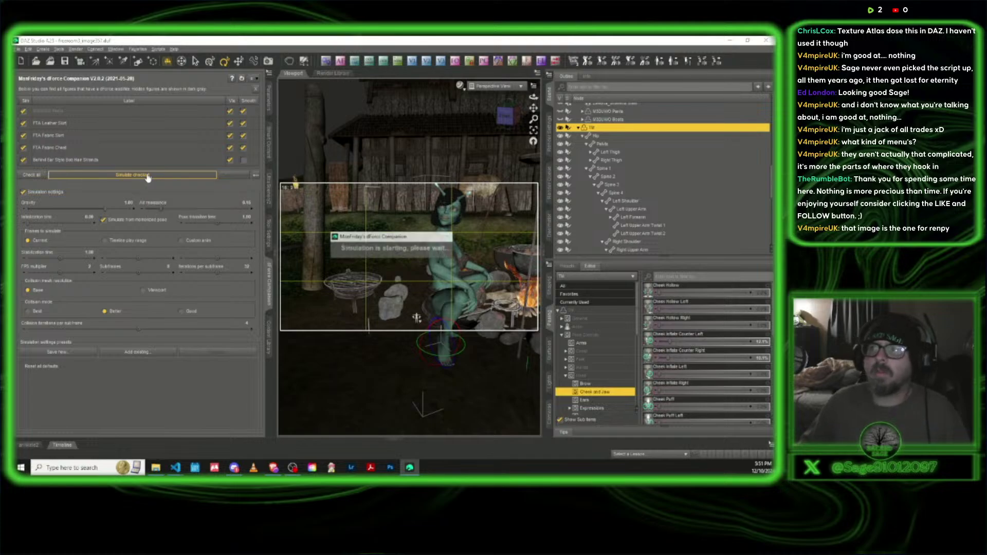
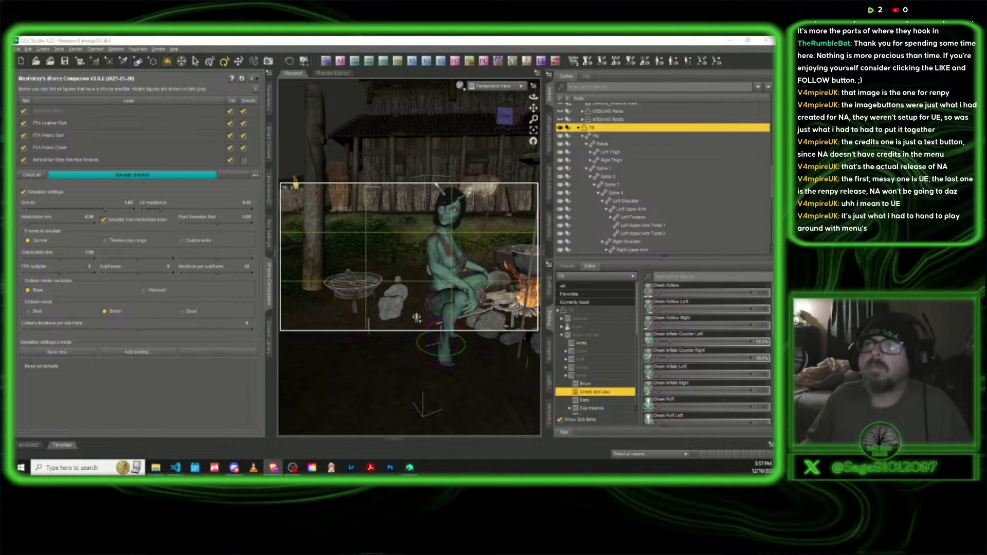
# Collapse the teal woman's hierarchy, then make the man visible again in the widened viewport
pyautogui.click(578, 127)
pyautogui.click(560, 241)
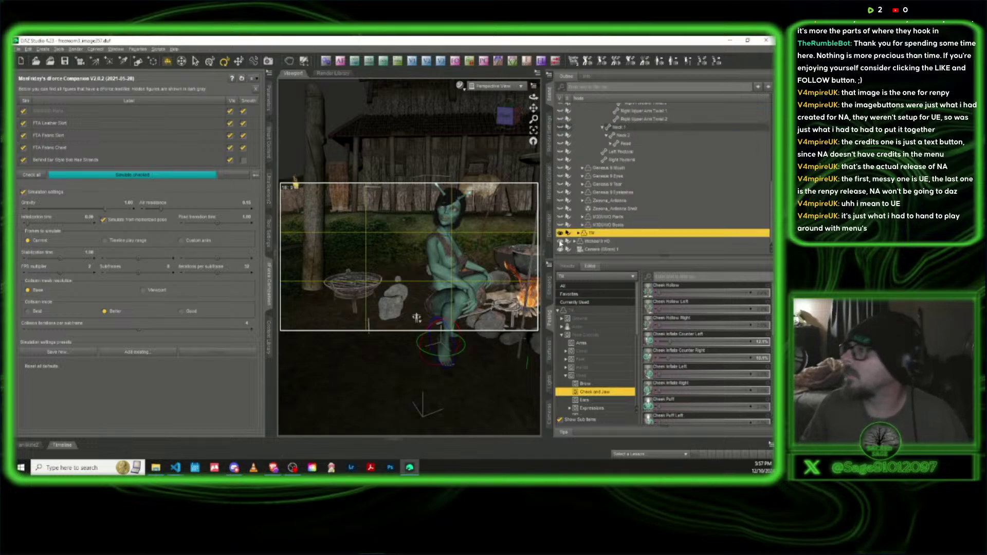
pyautogui.click(269, 95)
pyautogui.click(269, 95)
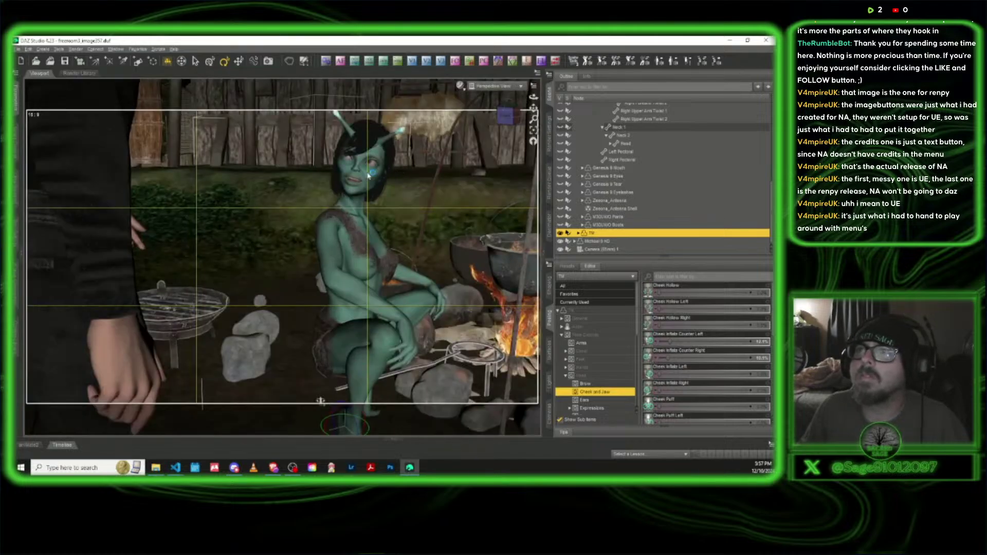
# List the teal woman's currently used pose properties and bring her So Happy expression down to zero
pyautogui.click(368, 177)
pyautogui.click(581, 303)
pyautogui.scroll(-10, 700, 372)
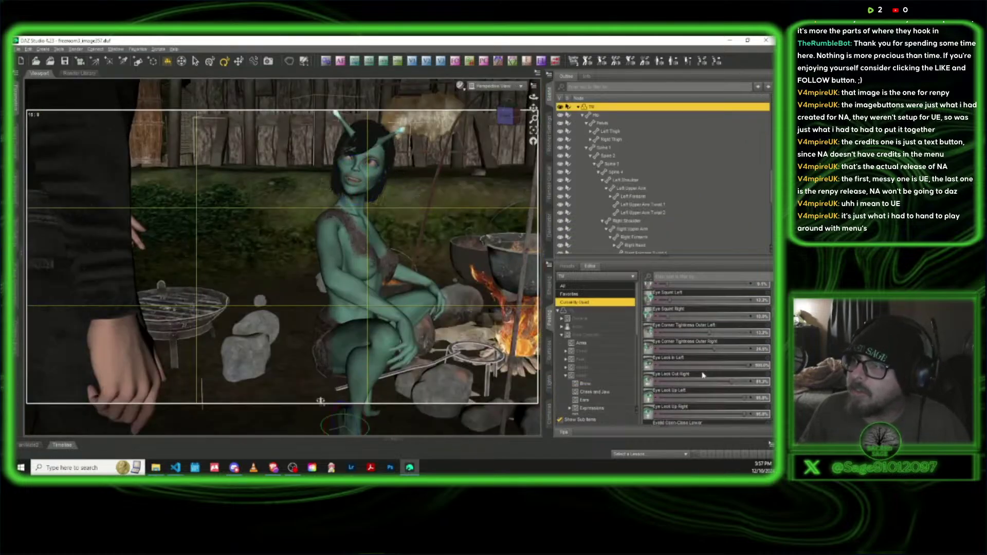
pyautogui.scroll(-10, 700, 372)
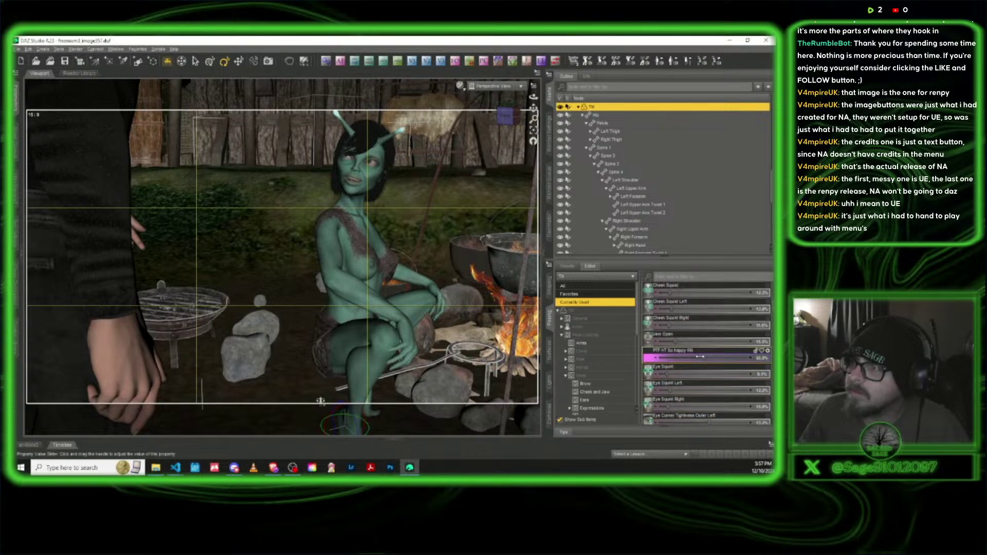
pyautogui.moveTo(703, 357); pyautogui.dragTo(658, 358)
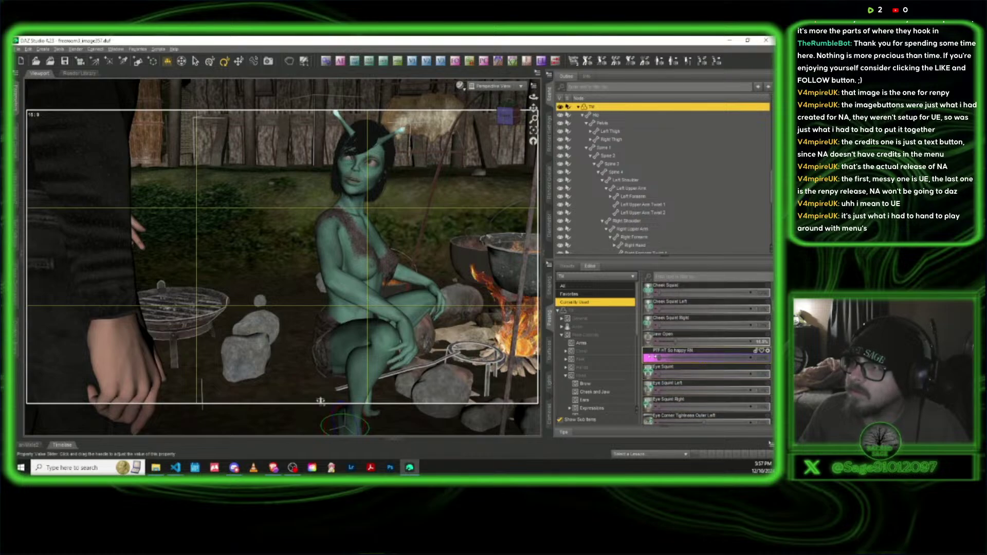
pyautogui.click(671, 277)
pyautogui.write('t')
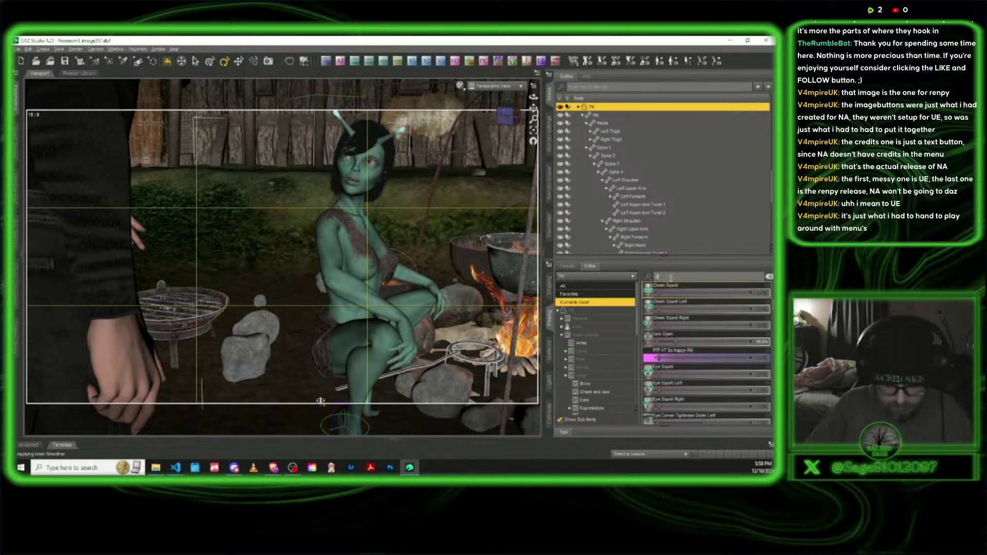
pyautogui.write('outh')
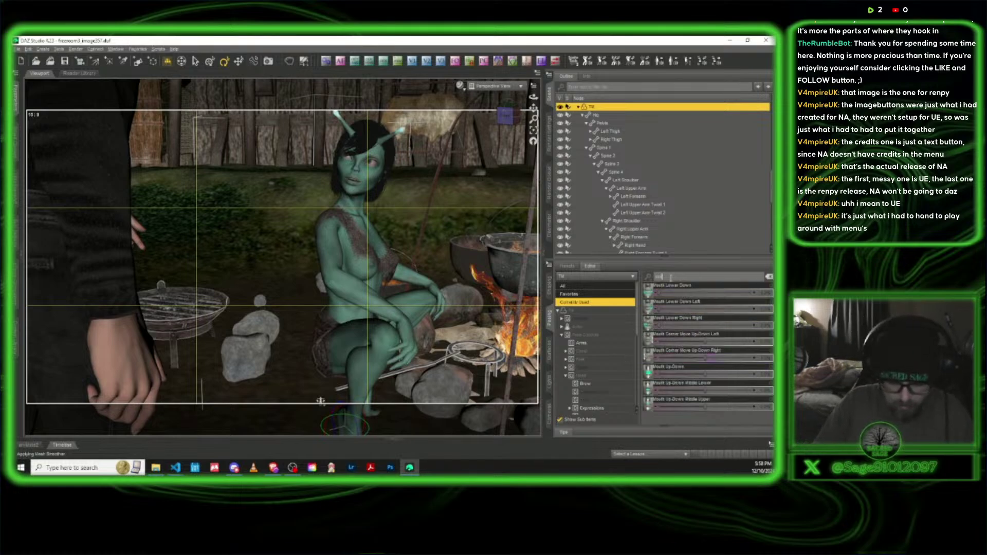
pyautogui.scroll(-1, 621, 388)
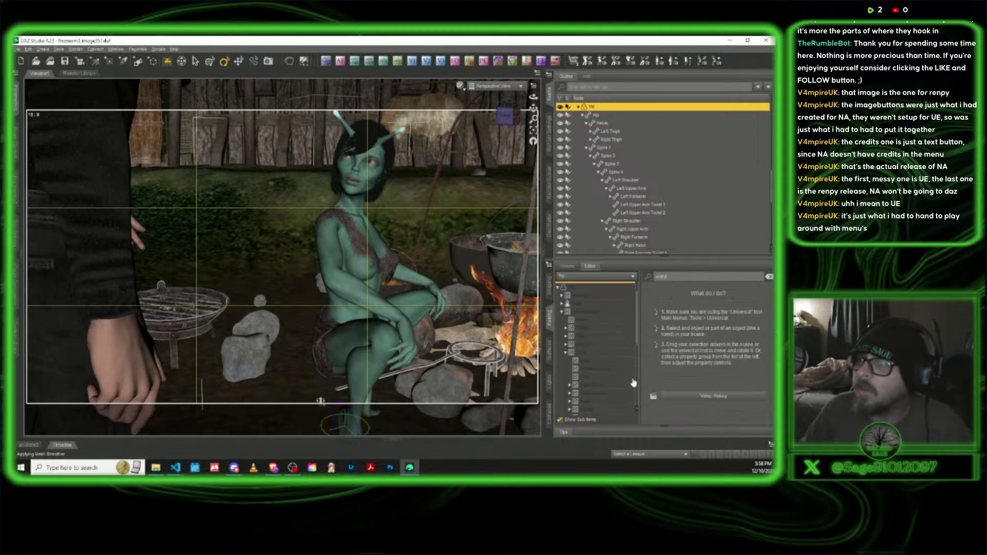
pyautogui.moveTo(683, 274); pyautogui.dragTo(647, 278)
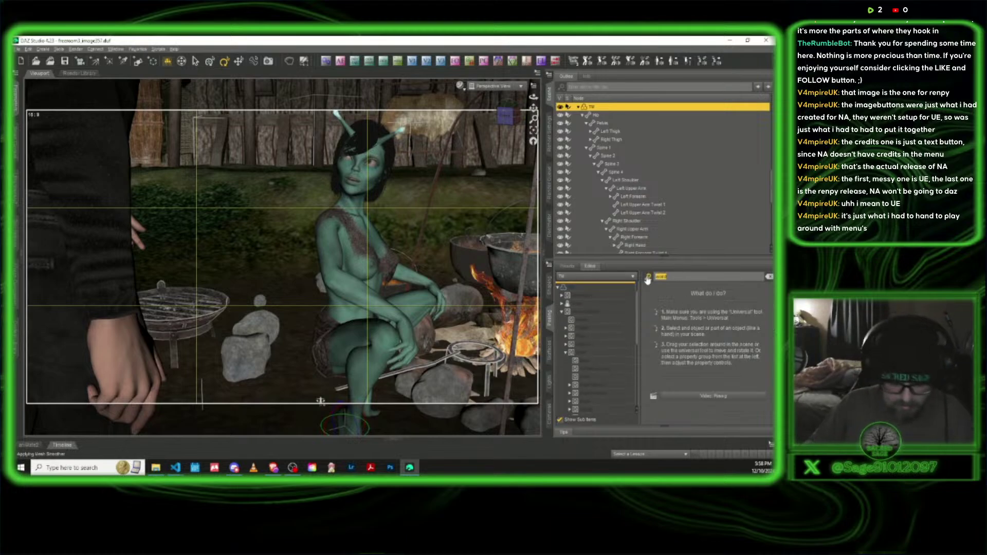
pyautogui.press('BackSpace')
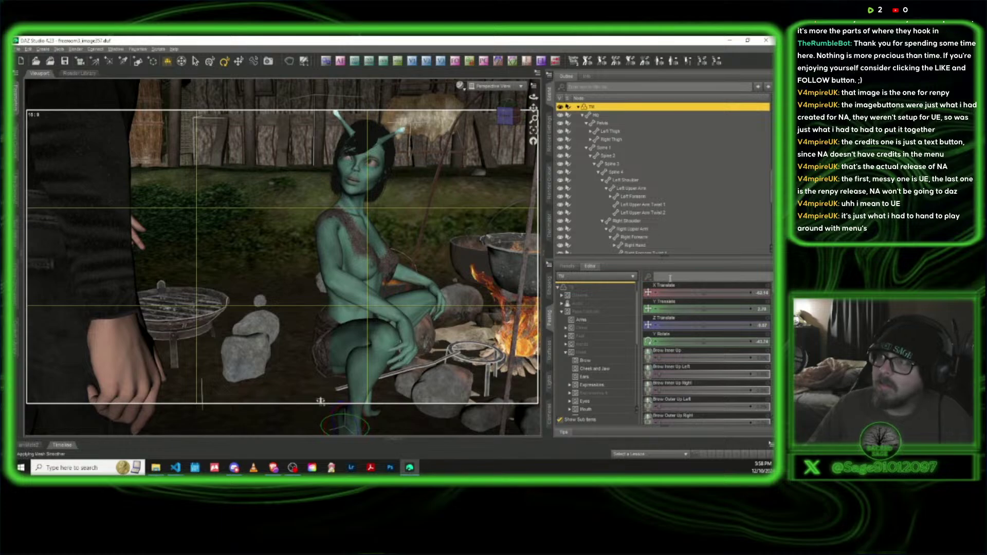
# Search the teal woman's expressions for "doubt" and set the JW Expressive Faces Doubtful expression to about 38%
pyautogui.write('look')
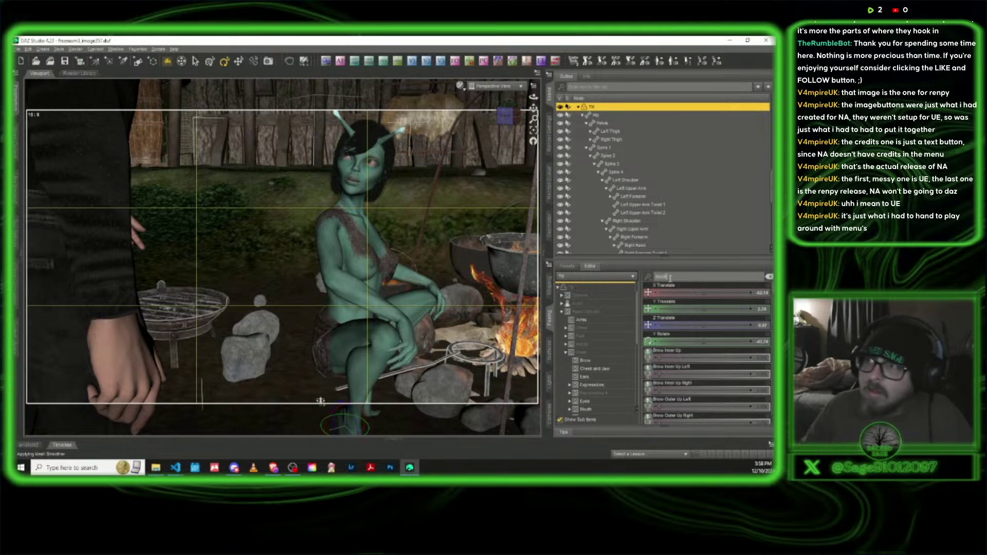
pyautogui.click(596, 384)
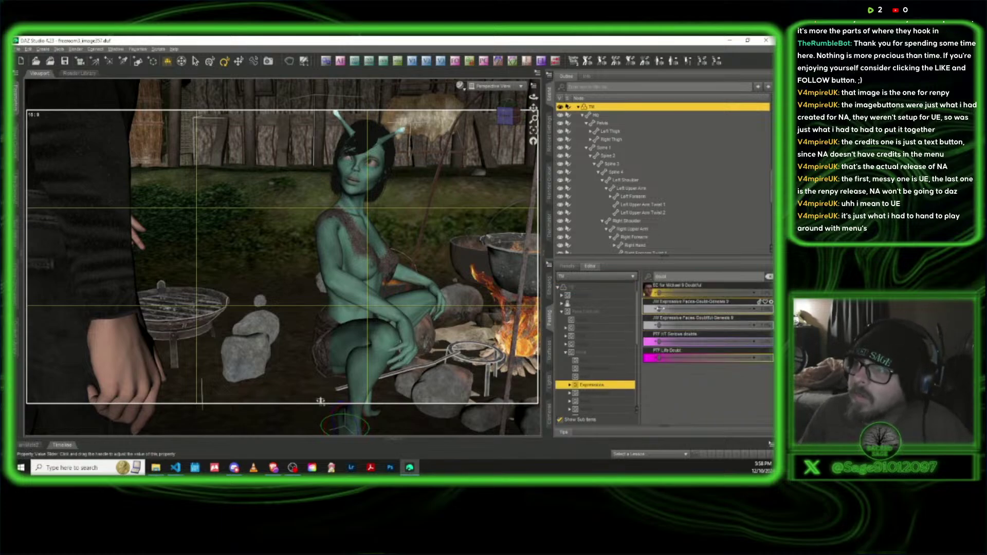
pyautogui.moveTo(676, 307); pyautogui.dragTo(695, 325)
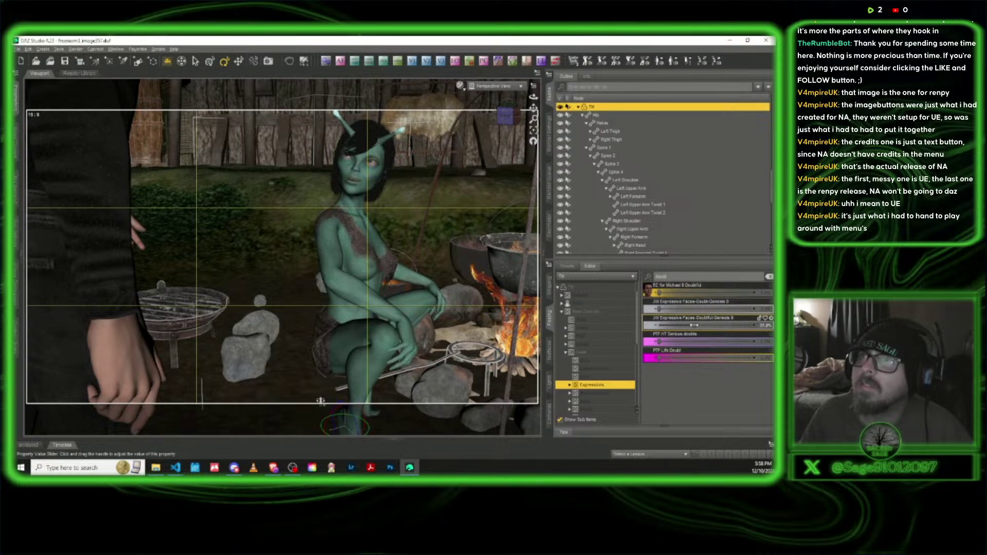
# Switch the viewport to the scene camera and choose its F/Stop with the Camera F/Stop script
pyautogui.click(498, 90)
pyautogui.click(494, 156)
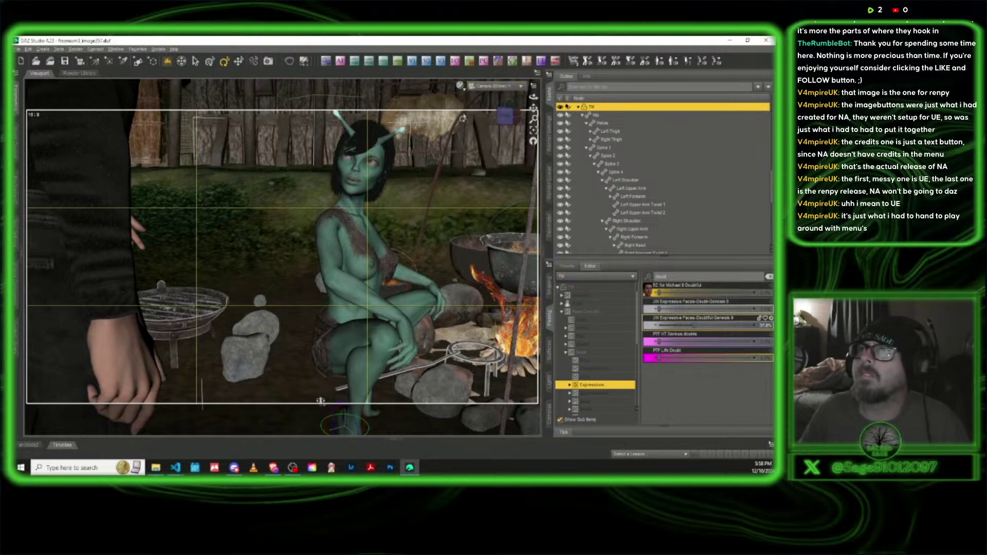
pyautogui.click(336, 67)
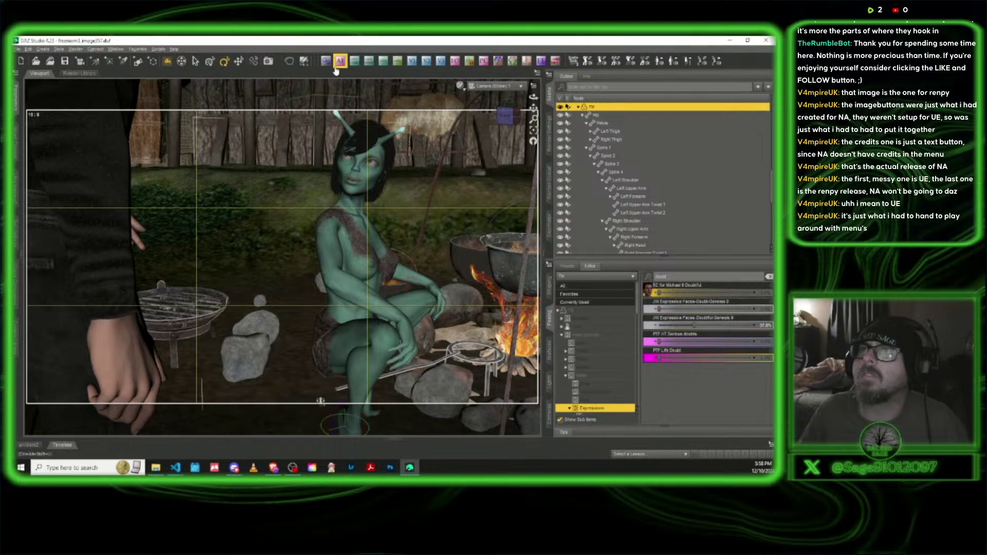
pyautogui.click(337, 67)
pyautogui.click(329, 197)
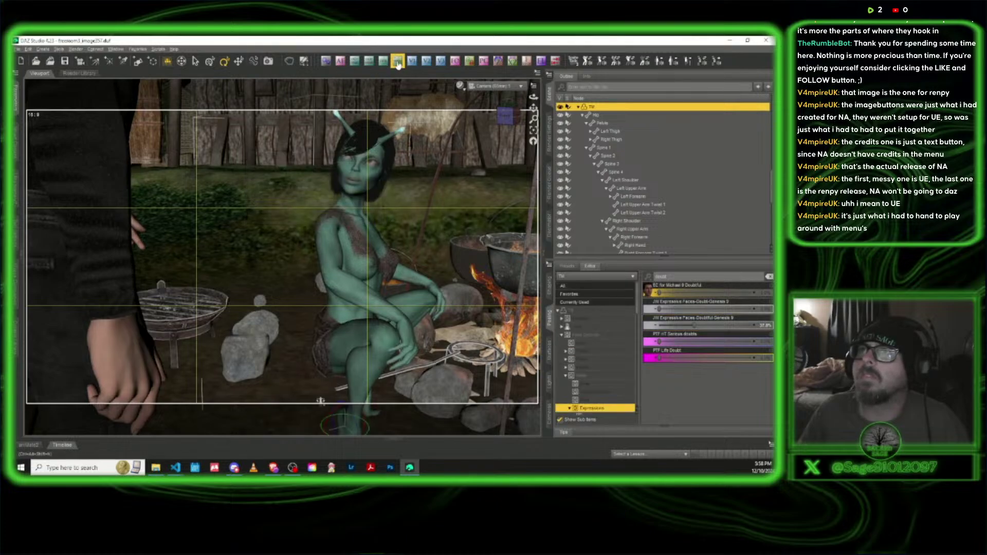
pyautogui.click(527, 63)
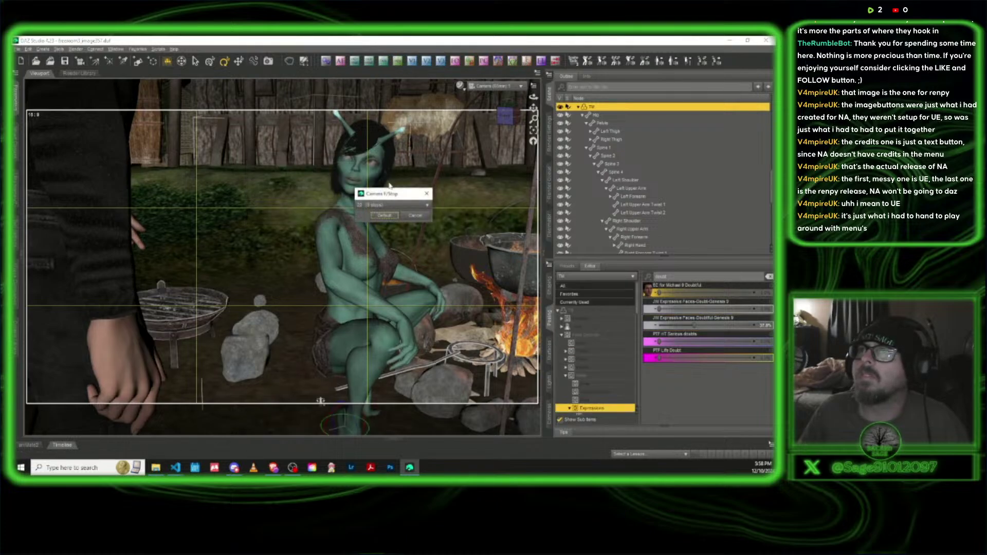
pyautogui.click(393, 205)
pyautogui.click(399, 309)
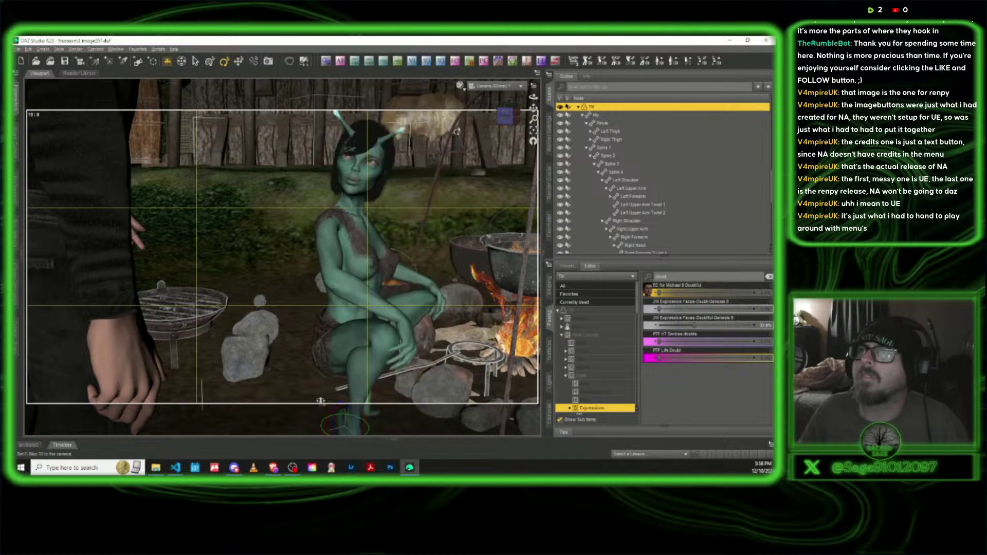
# Preview the campfire shot in NVIDIA Iray, then return the viewport to Texture Shaded
pyautogui.click(461, 86)
pyautogui.click(454, 193)
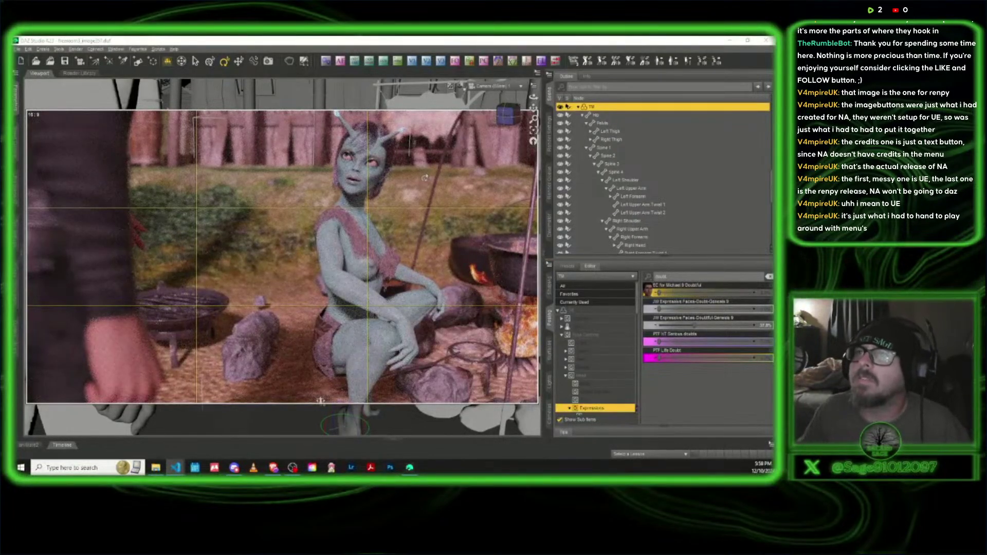
pyautogui.click(461, 86)
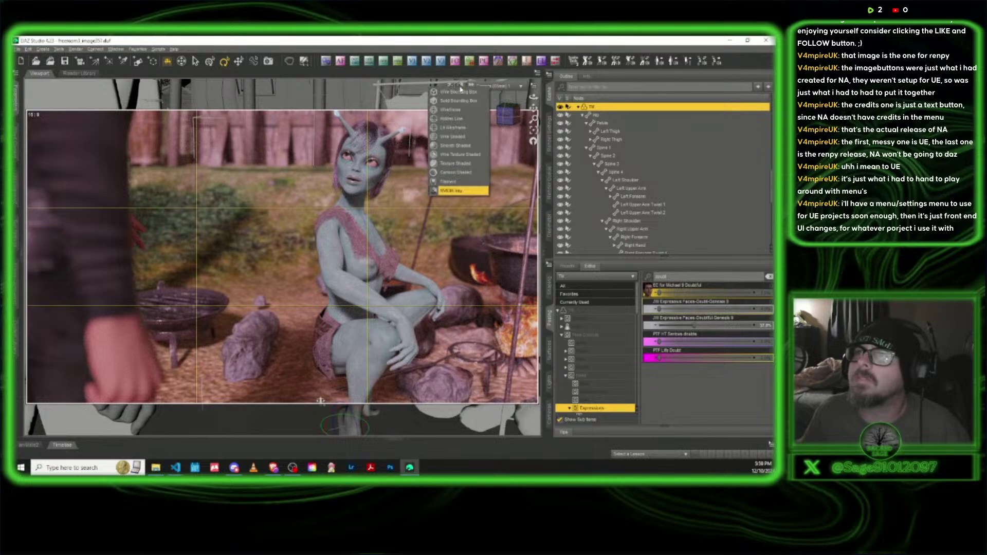
pyautogui.click(455, 163)
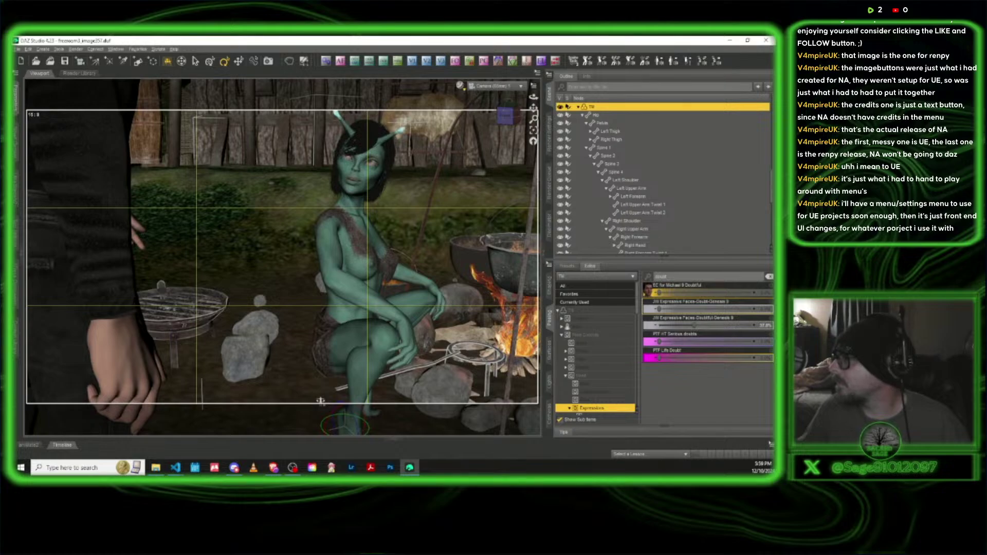
pyautogui.hotkey('alt', 'Tab')
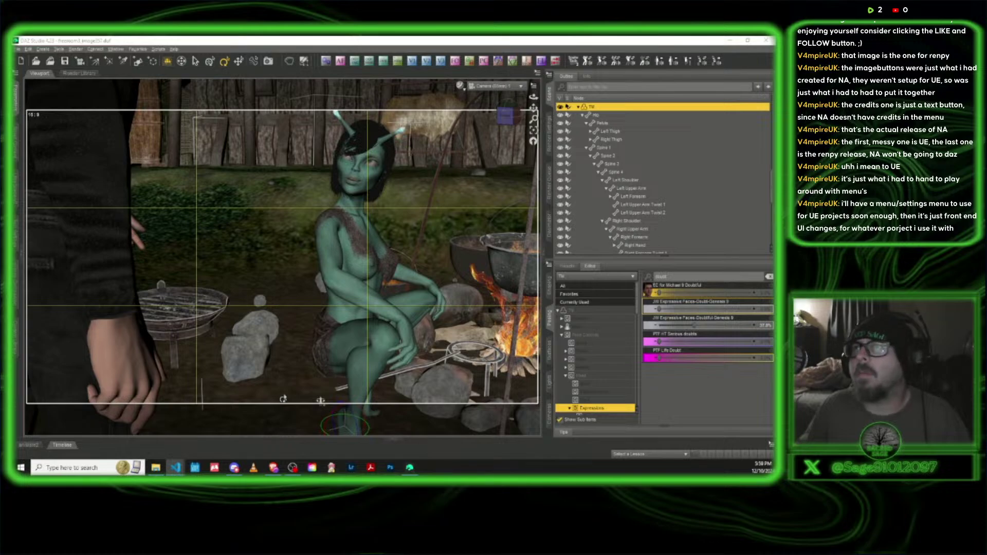
# Return to Perspective View, orbit around to face the man in black and select him
pyautogui.click(494, 86)
pyautogui.click(493, 105)
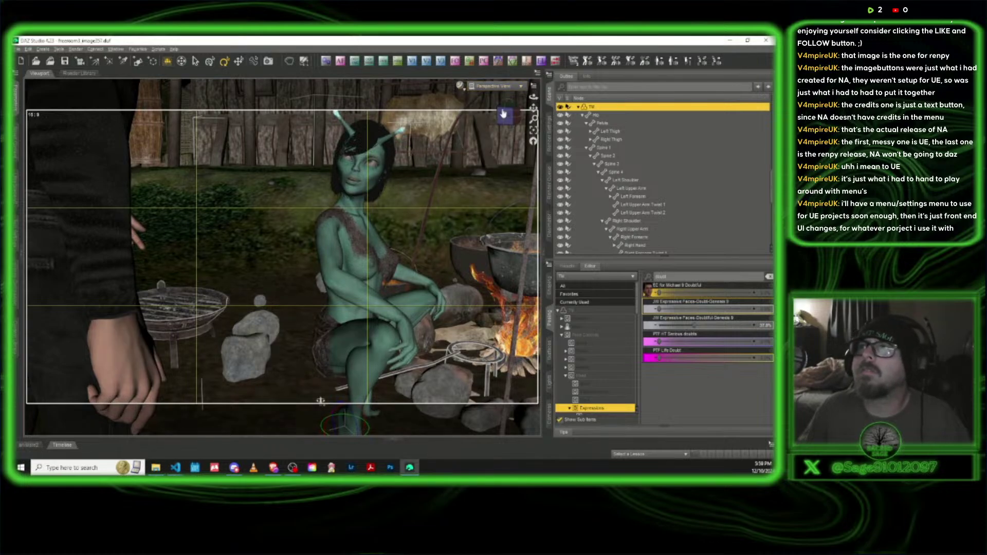
pyautogui.moveTo(509, 116); pyautogui.dragTo(535, 118)
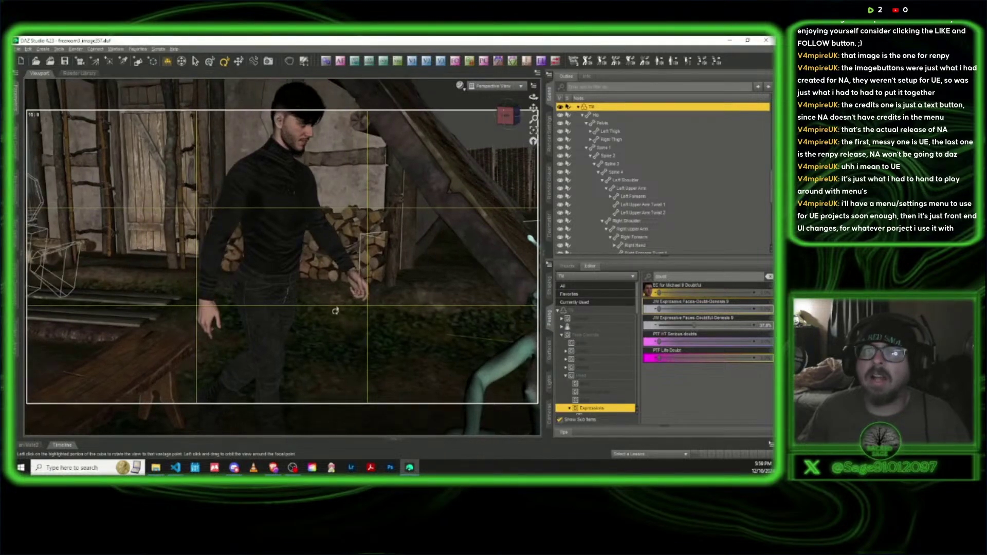
pyautogui.click(280, 216)
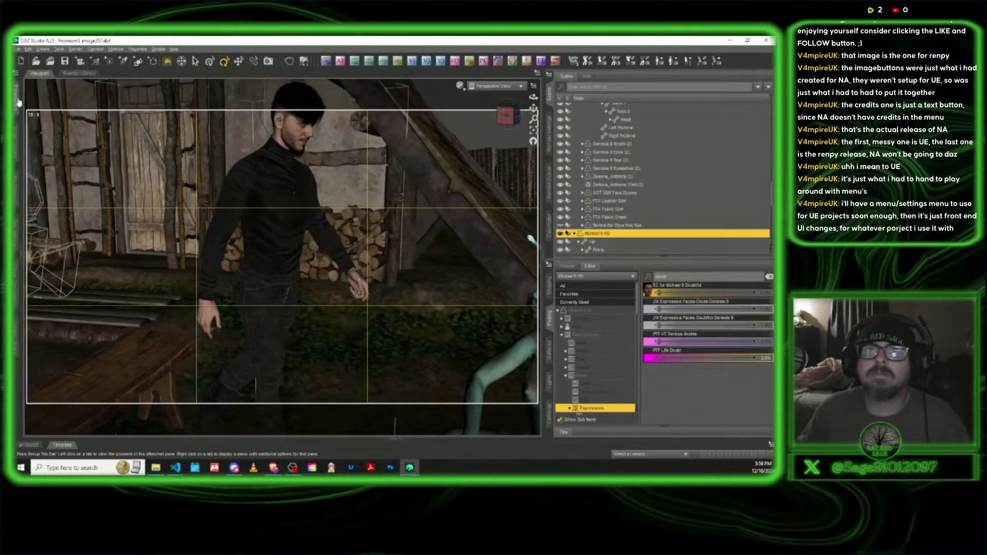
# Find the Casey HD for Genesis 9 standing poses in the content library and apply Casey Standing 04 to the man
pyautogui.click(18, 100)
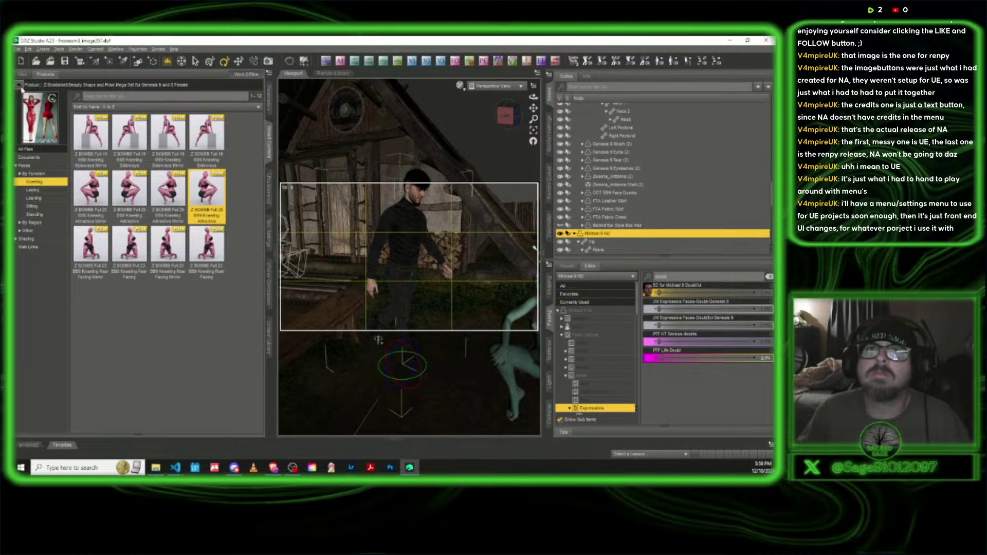
pyautogui.click(20, 87)
pyautogui.scroll(-7, 46, 375)
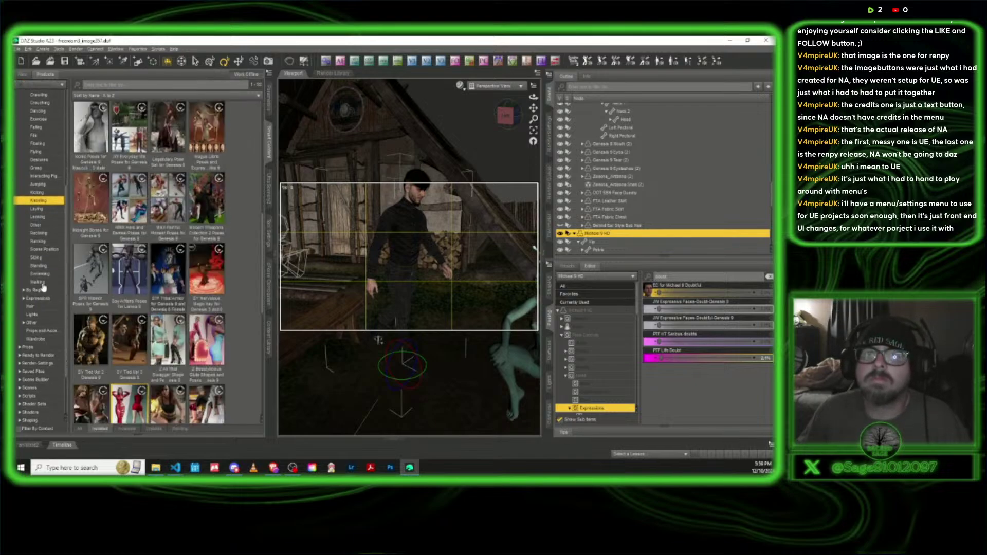
pyautogui.click(40, 265)
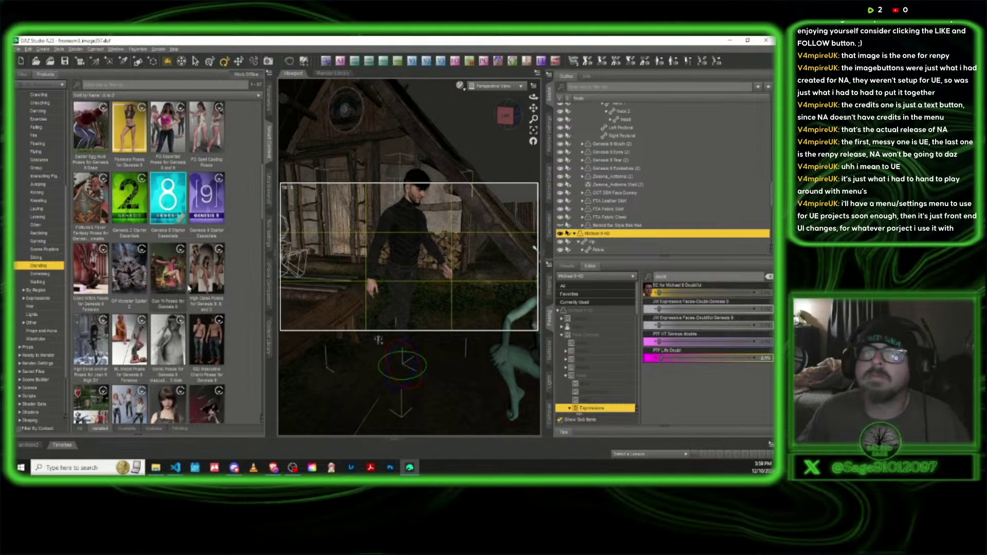
pyautogui.click(130, 208)
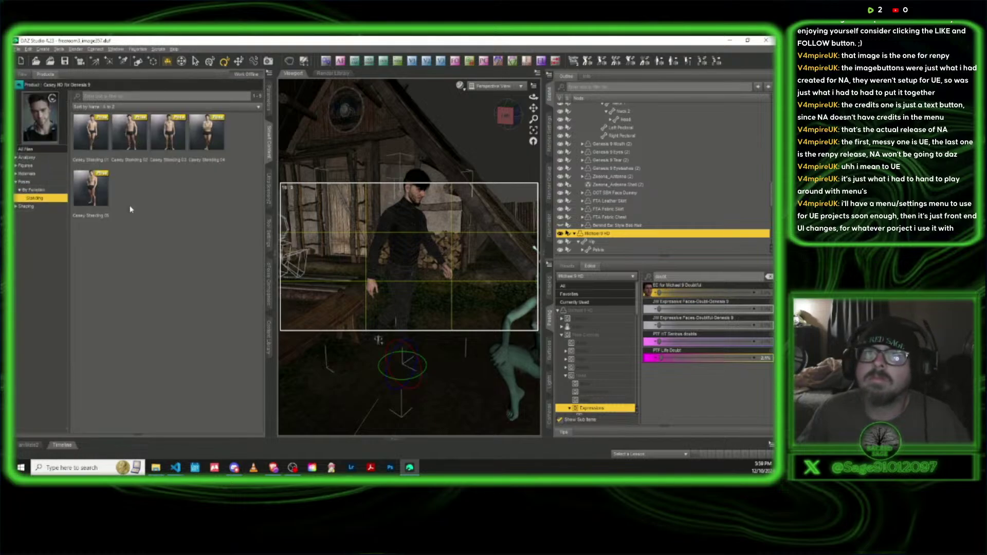
pyautogui.moveTo(170, 144)
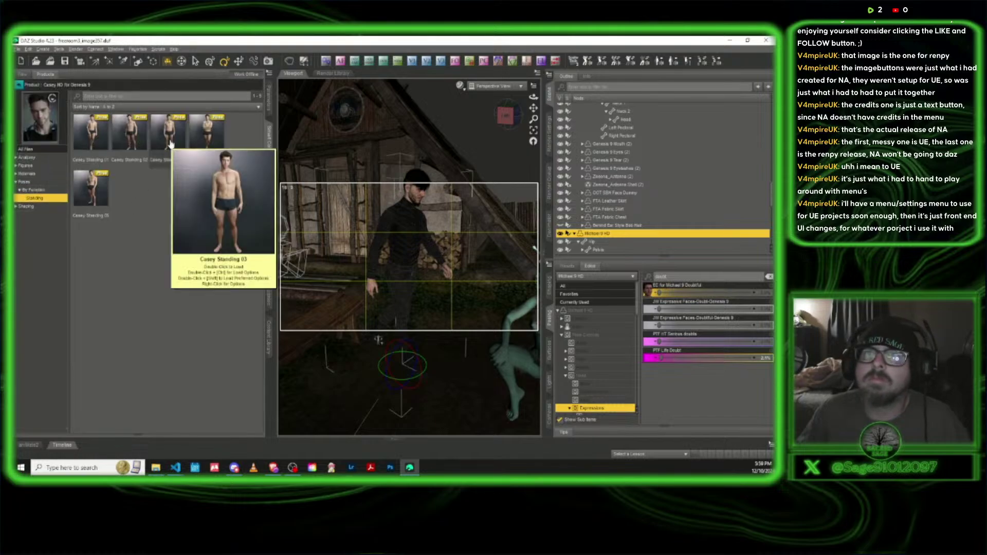
pyautogui.doubleClick(207, 137)
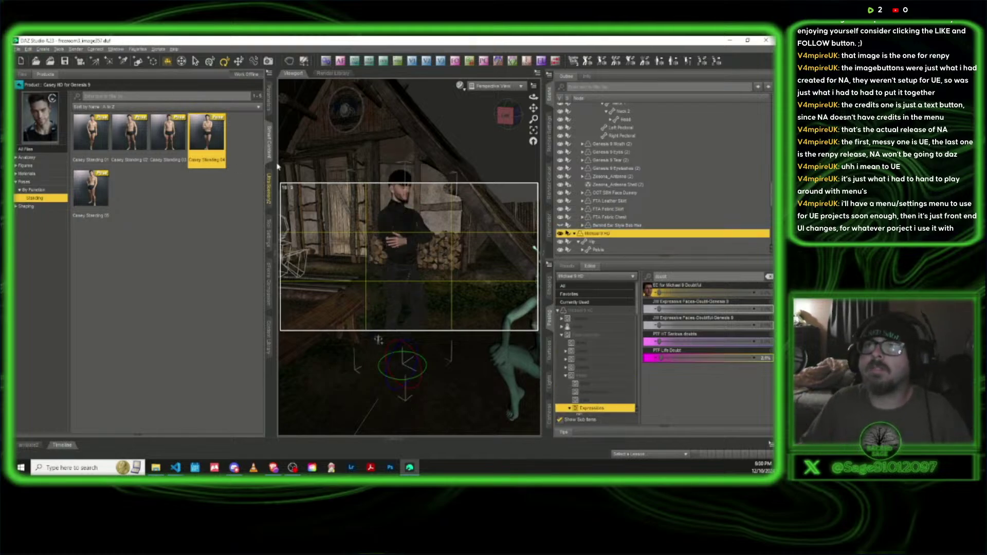
# Select the teal woman and the man together and apply the Look at Each Other script with its default eye and head settings
pyautogui.scroll(10, 608, 219)
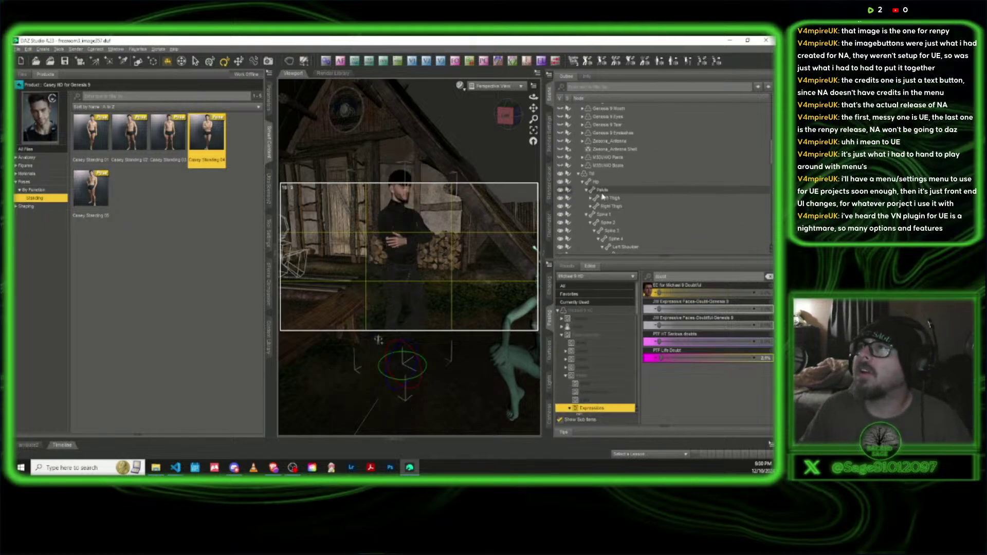
pyautogui.click(595, 203)
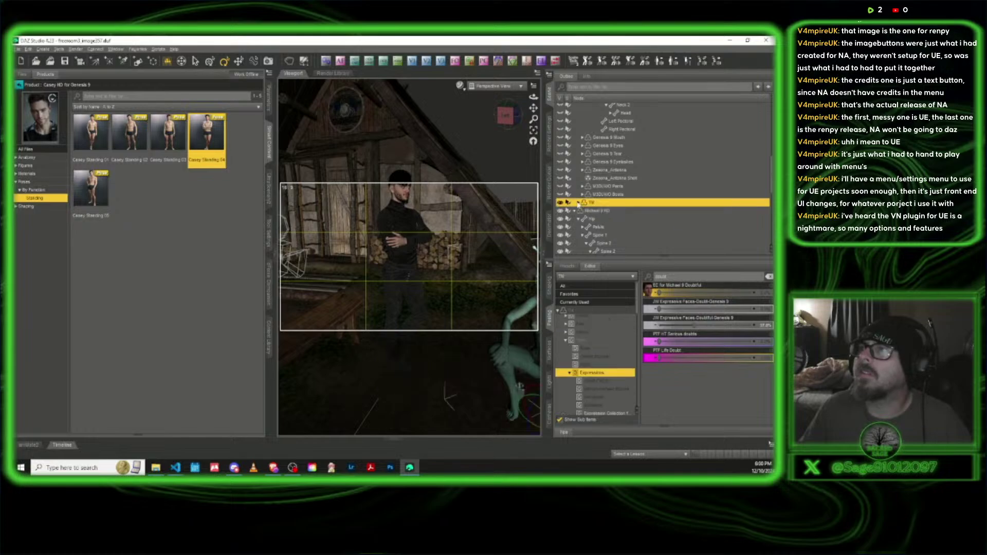
pyautogui.scroll(-3, 609, 201)
pyautogui.scroll(1, 591, 170)
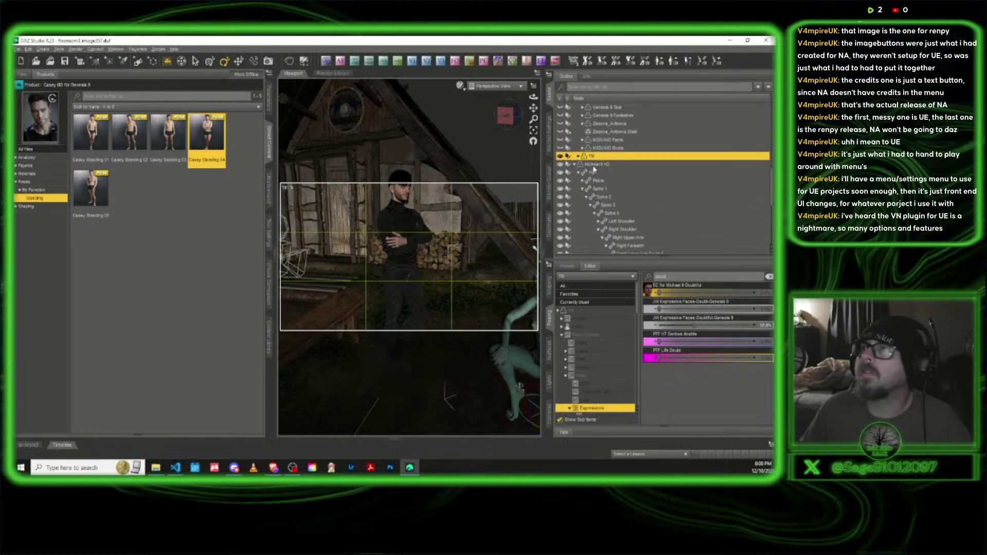
pyautogui.keyDown('ctrl'); pyautogui.click(596, 164); pyautogui.keyUp('ctrl')
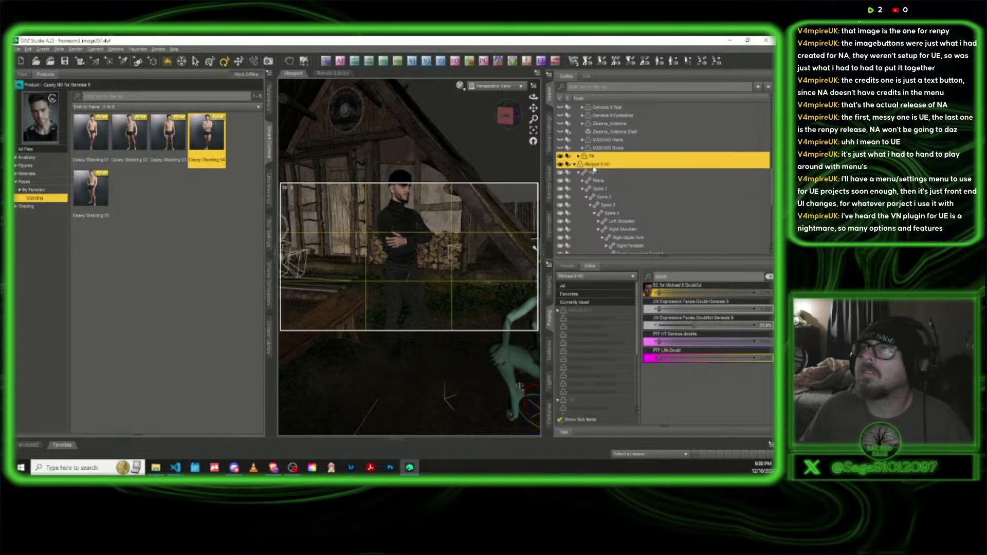
pyautogui.click(158, 49)
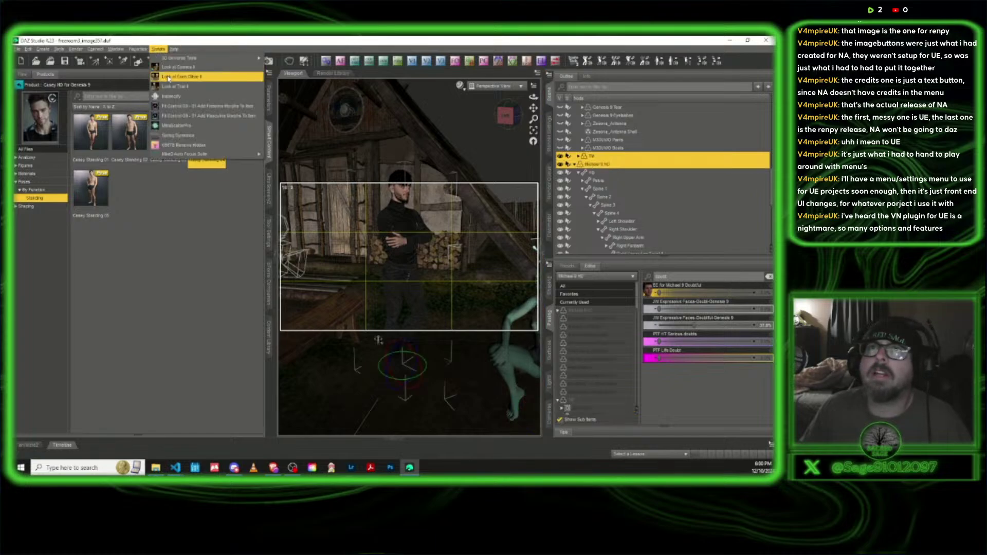
pyautogui.click(168, 77)
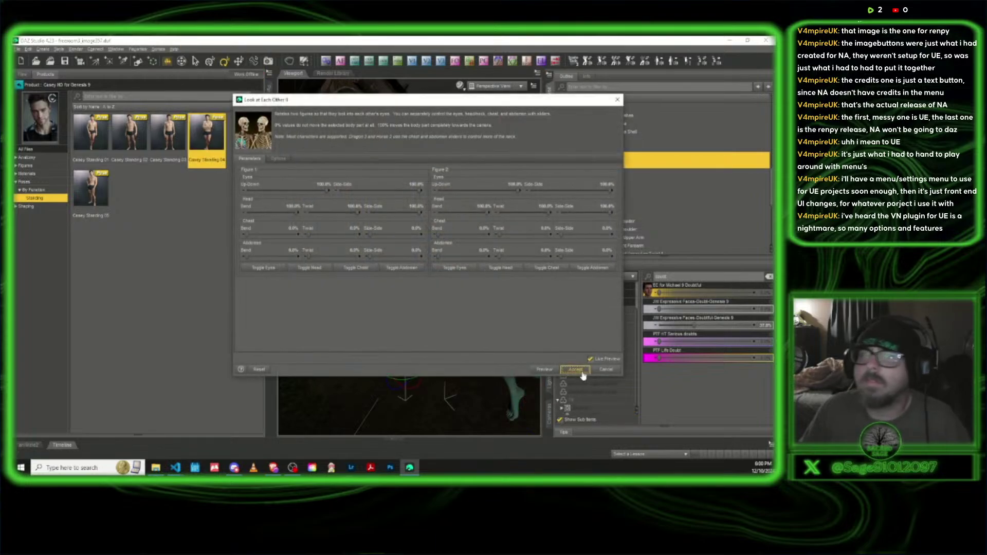
pyautogui.click(576, 370)
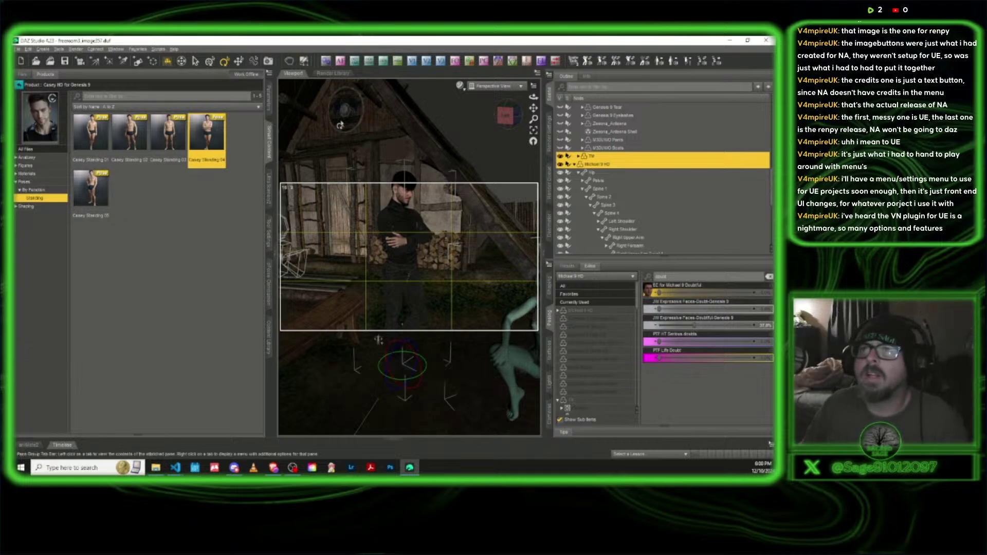
# Frame the man from the waist up with his arms crossed and create a new camera from that view
pyautogui.click(269, 141)
pyautogui.click(513, 117)
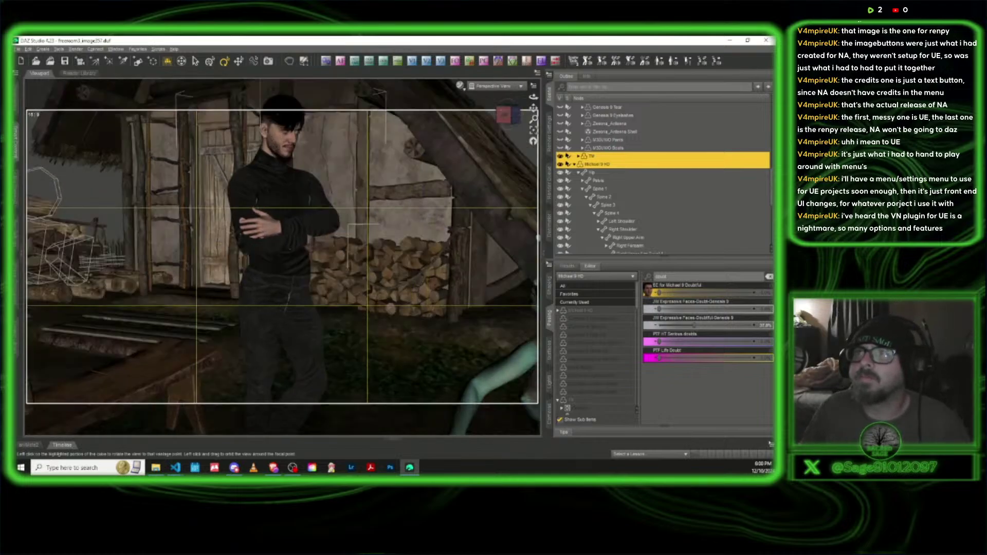
pyautogui.moveTo(514, 118); pyautogui.dragTo(512, 113)
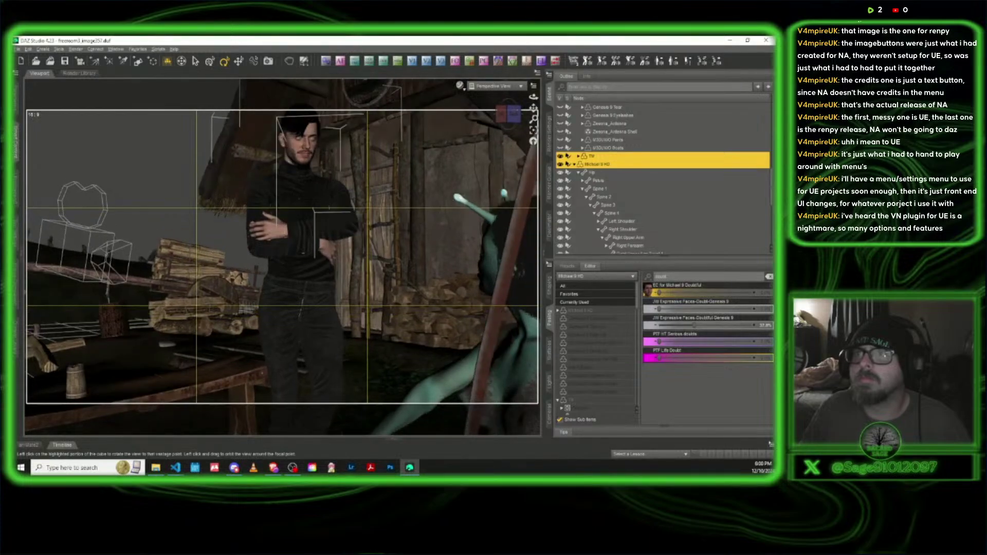
pyautogui.scroll(4, 514, 118)
pyautogui.scroll(3, 514, 119)
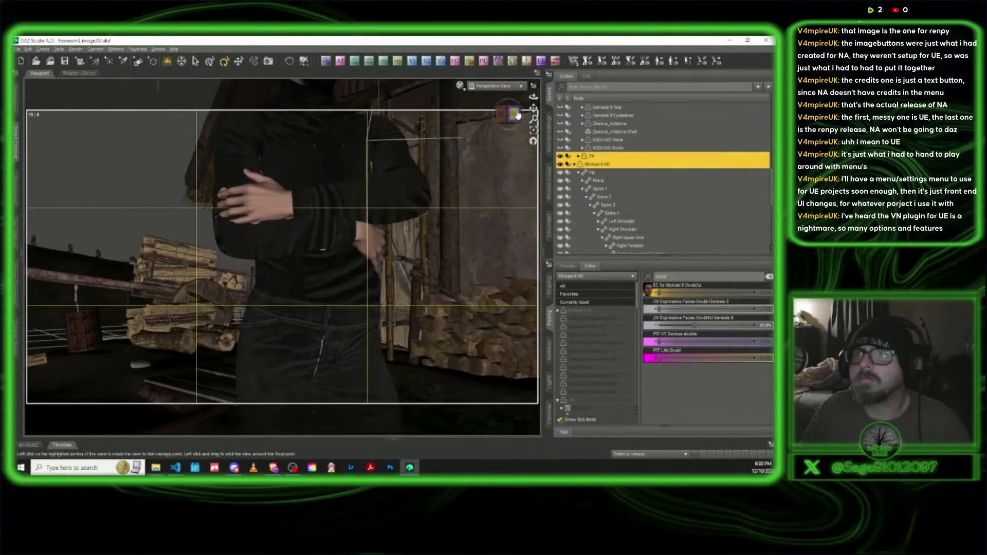
pyautogui.moveTo(515, 118); pyautogui.dragTo(515, 154, button='middle')
pyautogui.moveTo(497, 137); pyautogui.dragTo(406, 210)
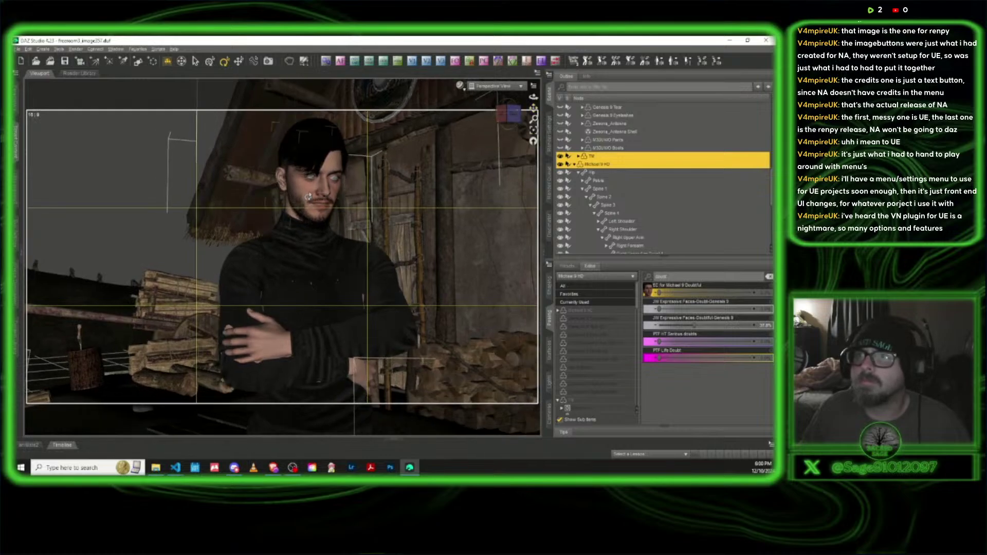
pyautogui.click(398, 61)
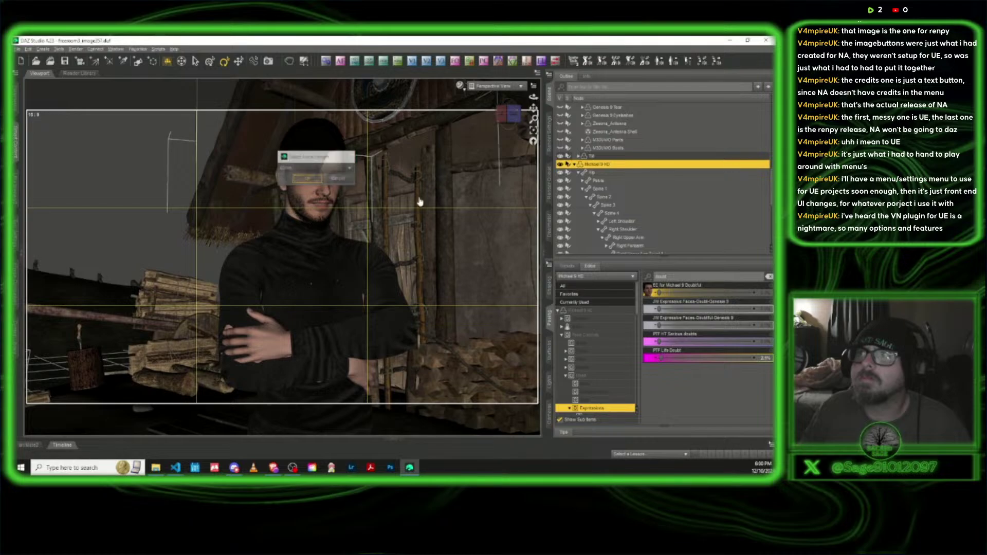
# Delete the older of the two cameras, number 1, from the scene
pyautogui.scroll(-6, 642, 215)
pyautogui.click(617, 241)
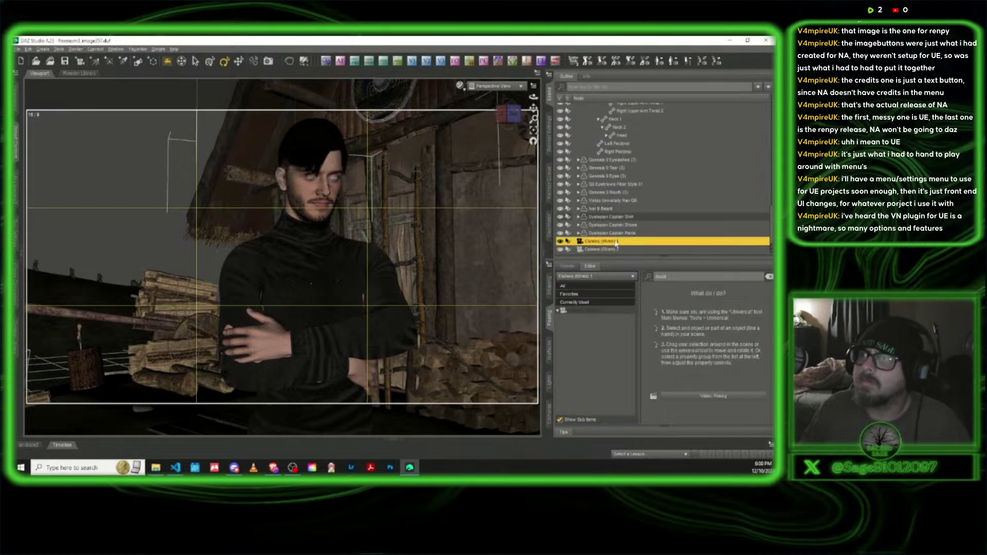
pyautogui.press('Delete')
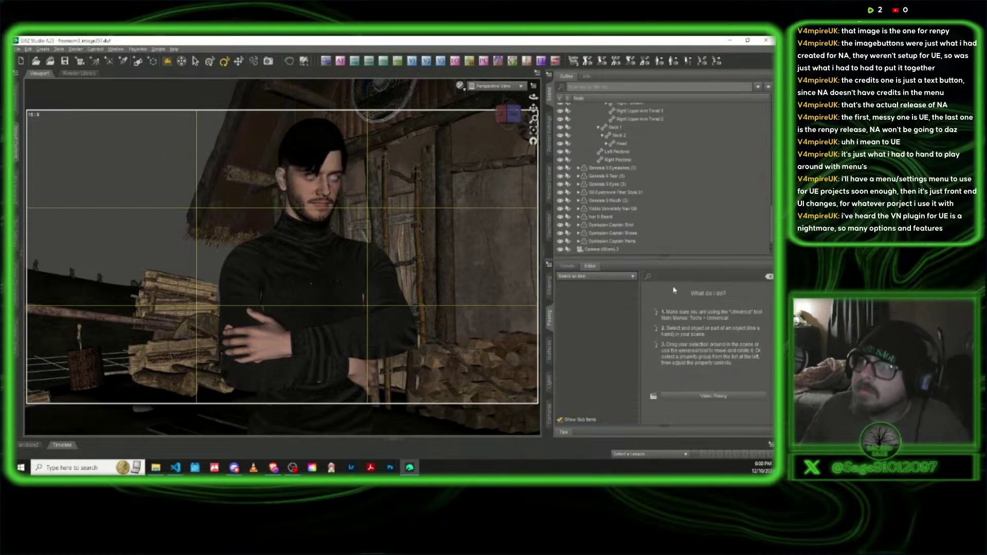
# Among the man's currently used pose properties, zero out the PTF Life Doubt and PTF HT So Happy expressions
pyautogui.click(304, 201)
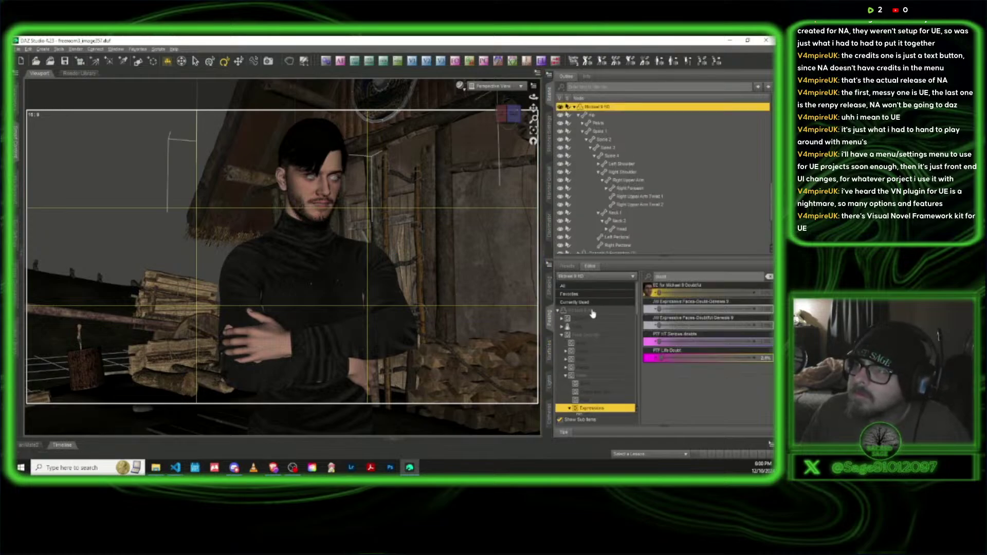
pyautogui.click(593, 304)
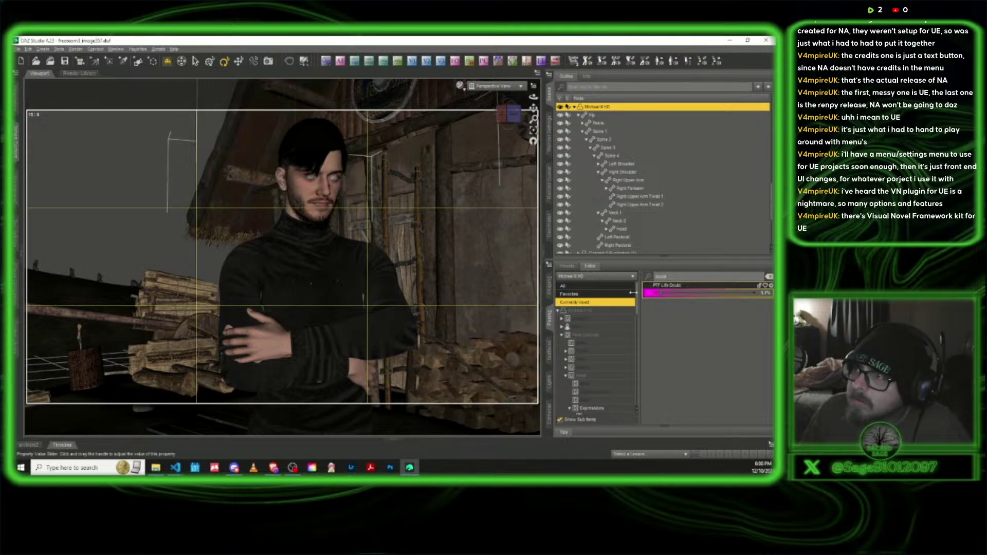
pyautogui.moveTo(660, 292); pyautogui.dragTo(658, 293)
pyautogui.click(767, 276)
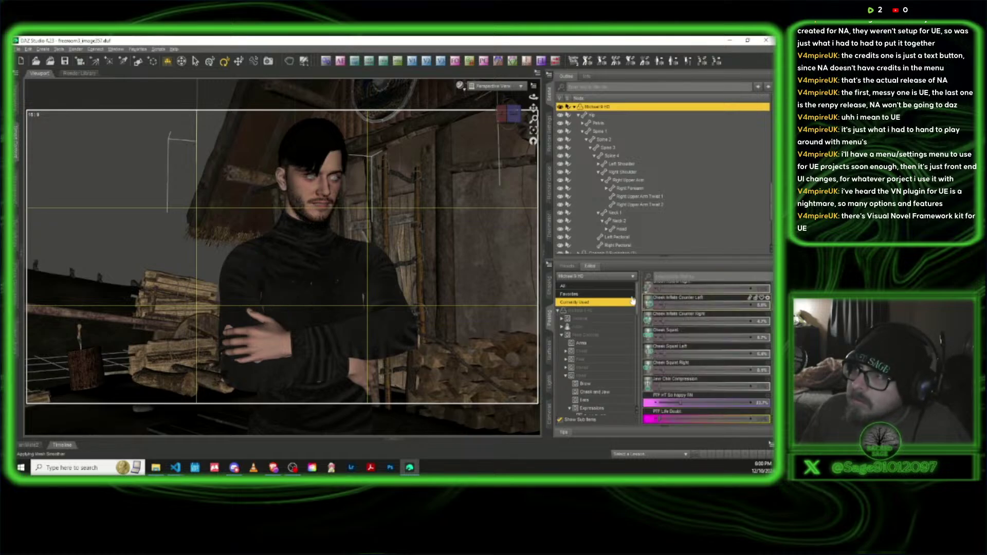
pyautogui.moveTo(675, 402); pyautogui.dragTo(660, 402)
# Search the man's expressions for "sad" and try out the PTF HT Aww Sad expression
pyautogui.click(668, 276)
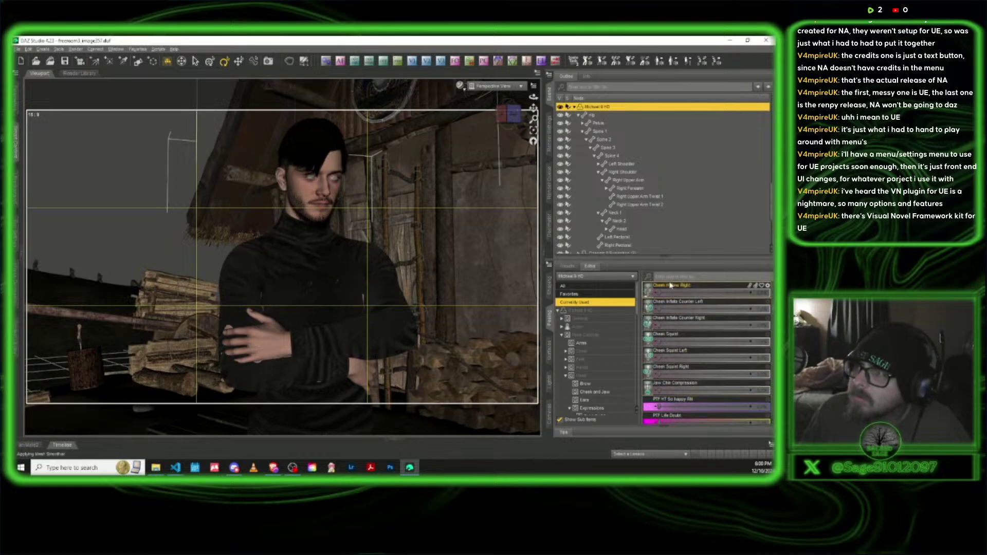
pyautogui.write('sad')
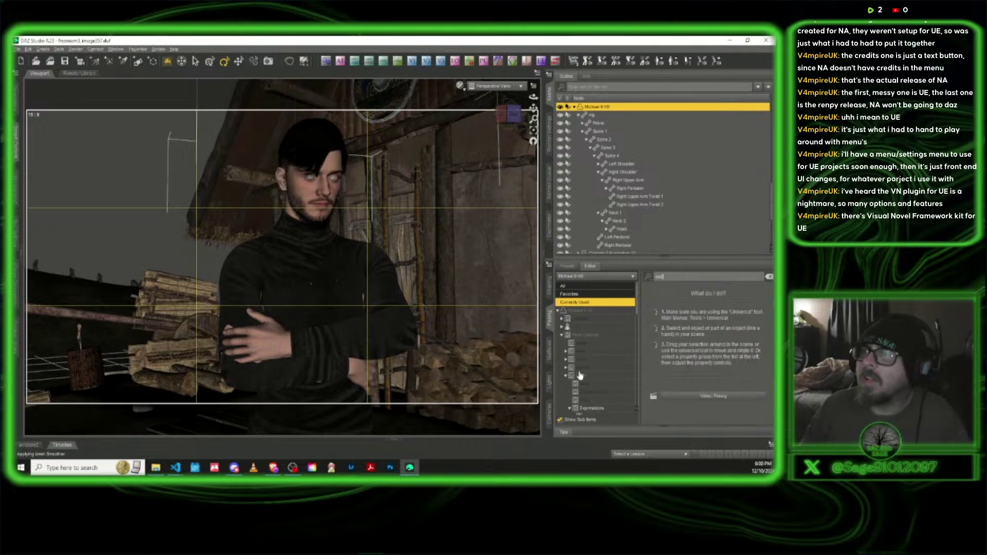
pyautogui.click(592, 408)
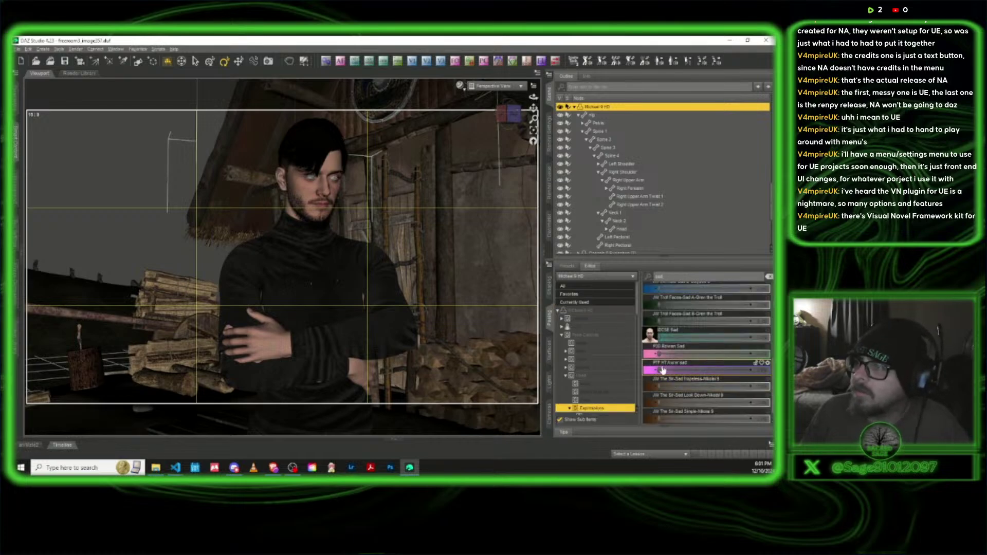
pyautogui.moveTo(671, 370); pyautogui.dragTo(681, 370)
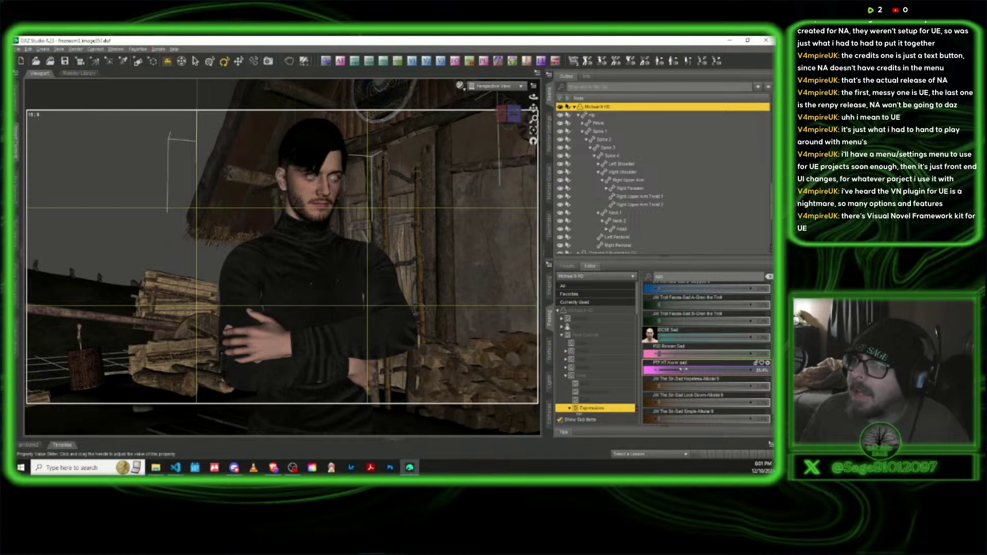
pyautogui.moveTo(689, 370); pyautogui.dragTo(699, 371)
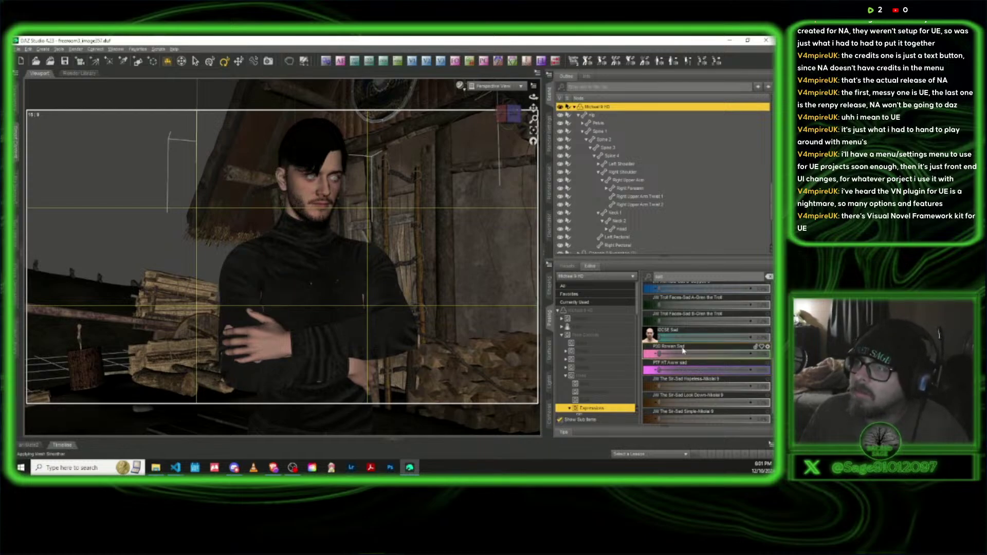
# Set the man's JW Fortitude-Sad Concerned-Genghis Khan 9 expression to about 55%
pyautogui.scroll(2, 681, 356)
pyautogui.scroll(1, 682, 356)
pyautogui.scroll(3, 660, 353)
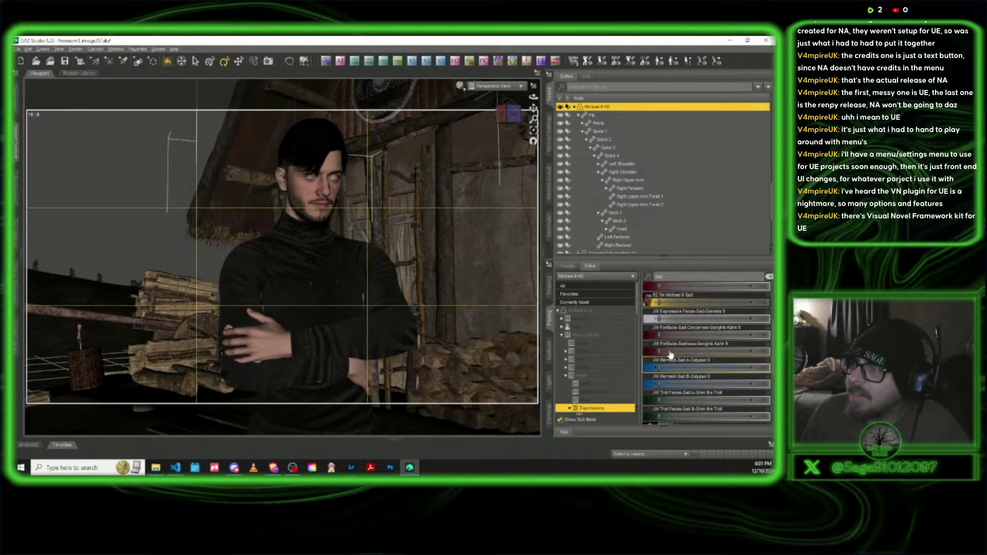
pyautogui.moveTo(661, 336); pyautogui.dragTo(678, 338)
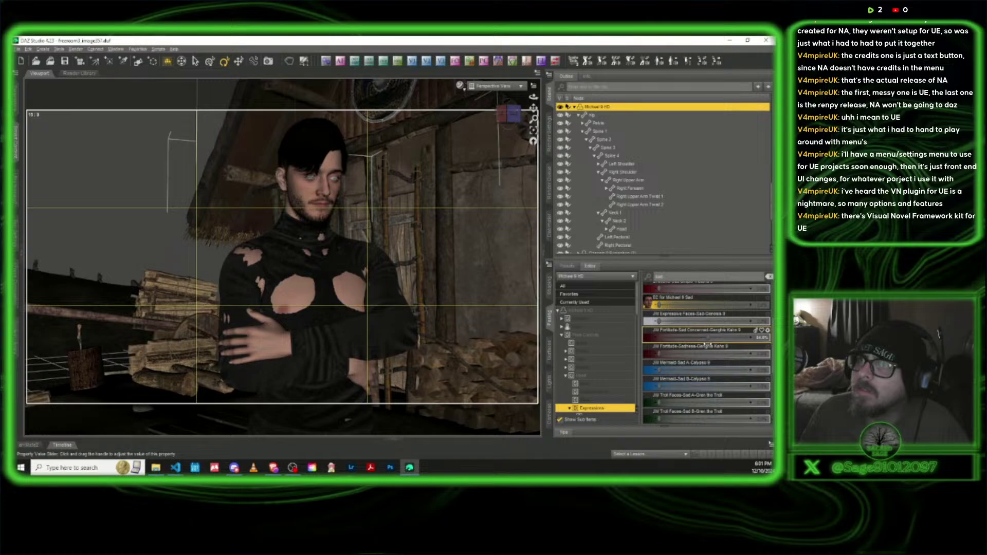
# Clear the property search and set Jaw Open in the man's Cheek and Jaw controls to about 18%
pyautogui.click(589, 336)
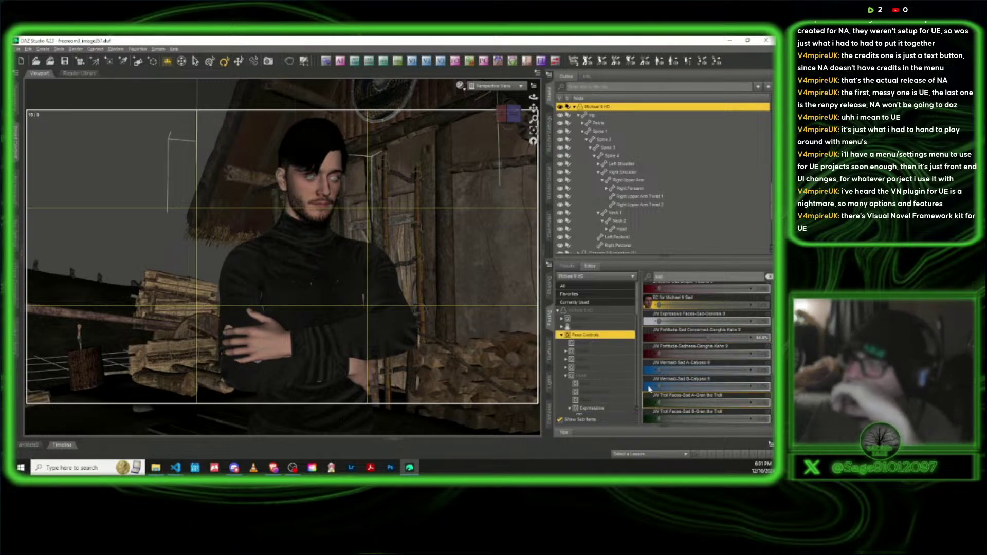
pyautogui.click(595, 376)
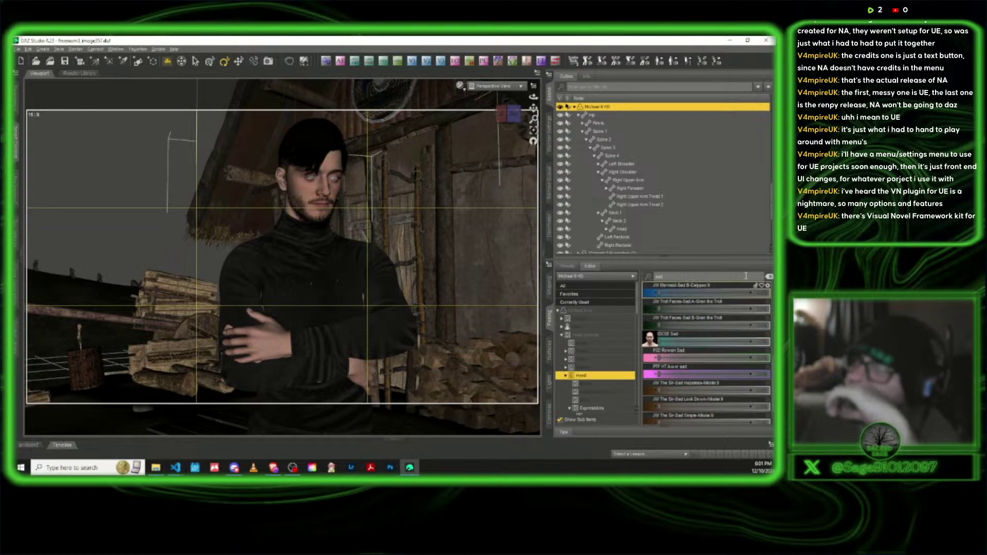
pyautogui.click(770, 277)
pyautogui.click(594, 391)
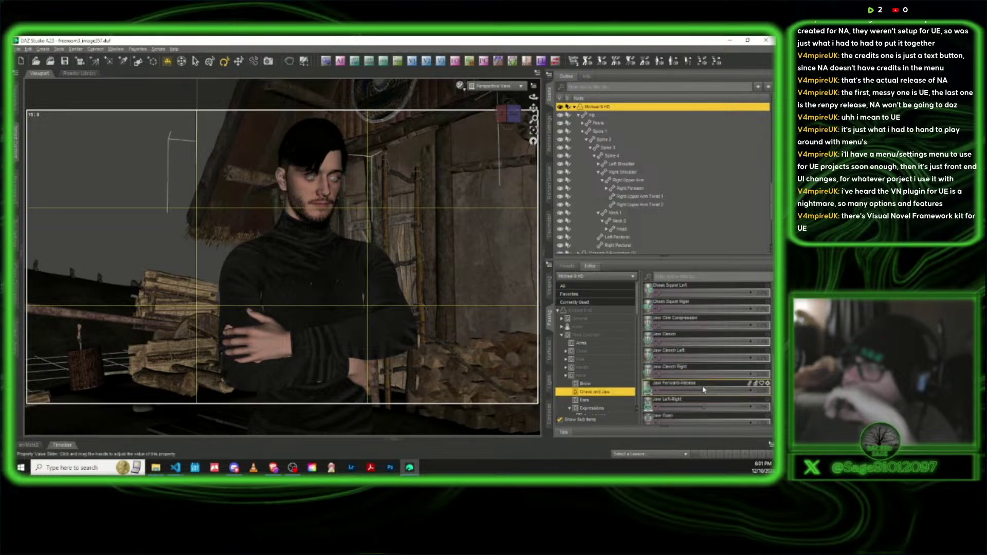
pyautogui.moveTo(660, 406); pyautogui.dragTo(674, 403)
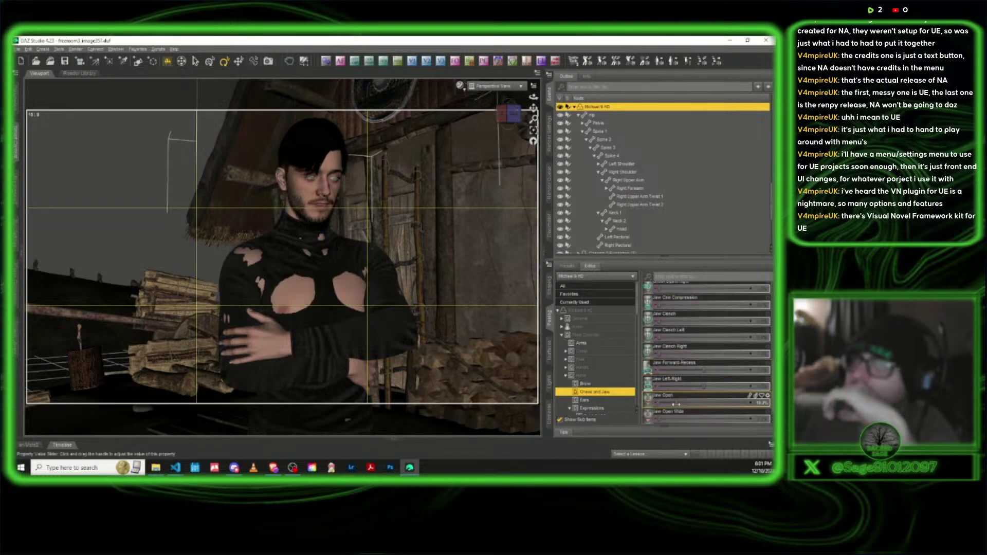
# Look through Camera 2, set the man's left hand Bend to about 13, and run a script on the whole figure
pyautogui.click(494, 86)
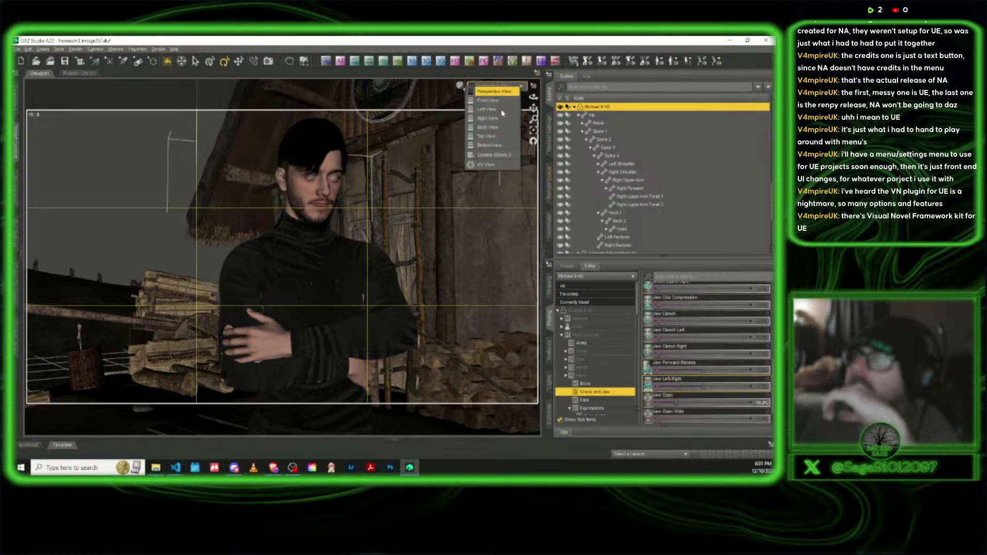
pyautogui.click(495, 155)
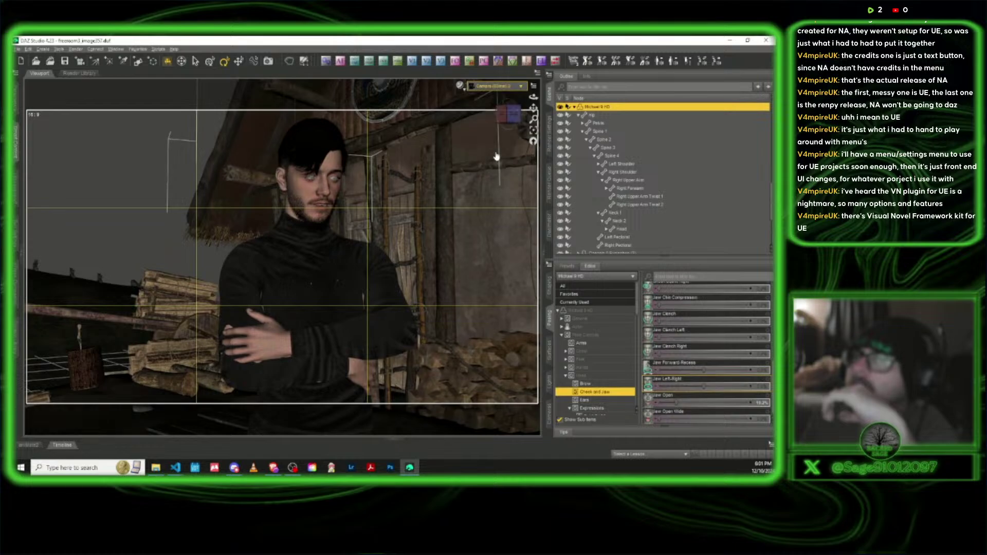
pyautogui.click(261, 345)
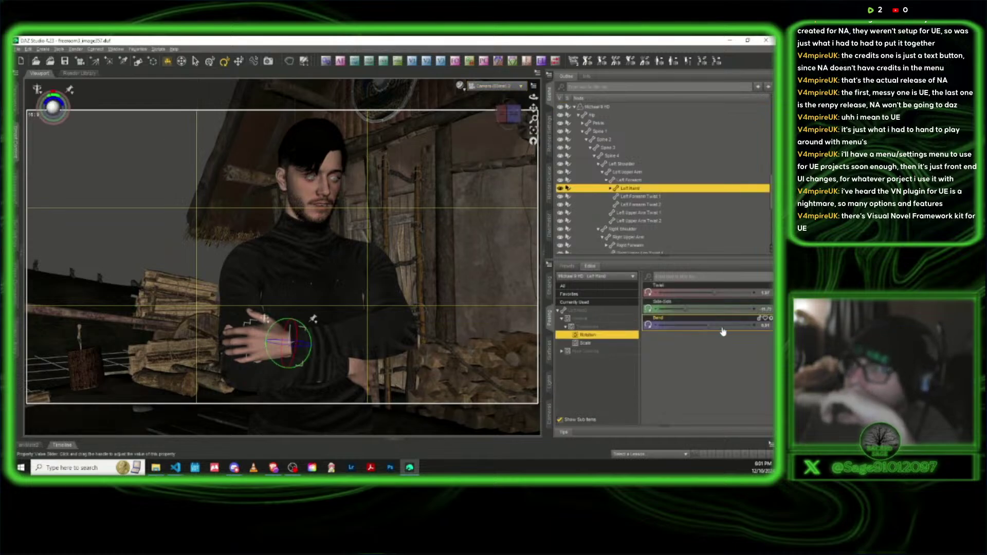
pyautogui.moveTo(709, 324); pyautogui.dragTo(711, 324)
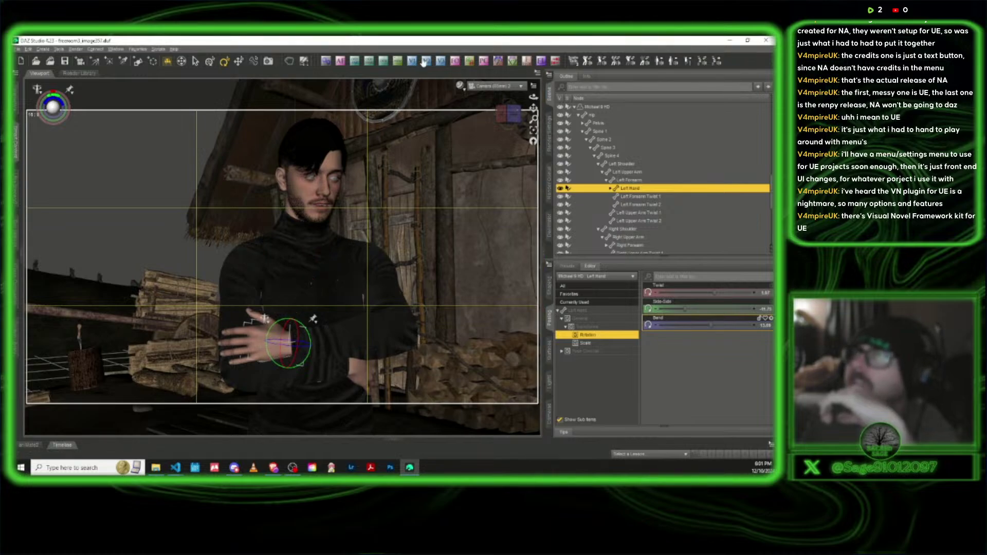
pyautogui.click(597, 106)
pyautogui.click(340, 60)
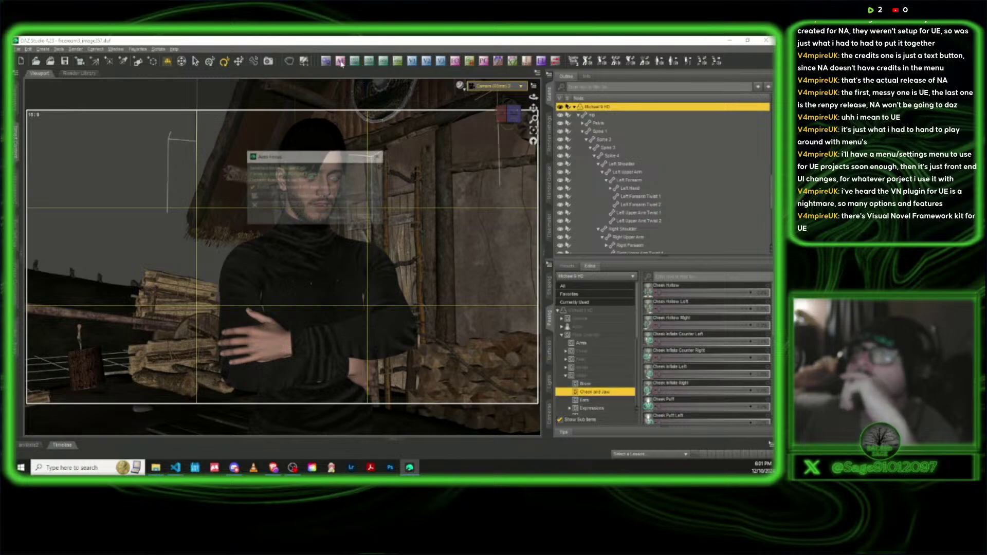
pyautogui.click(317, 196)
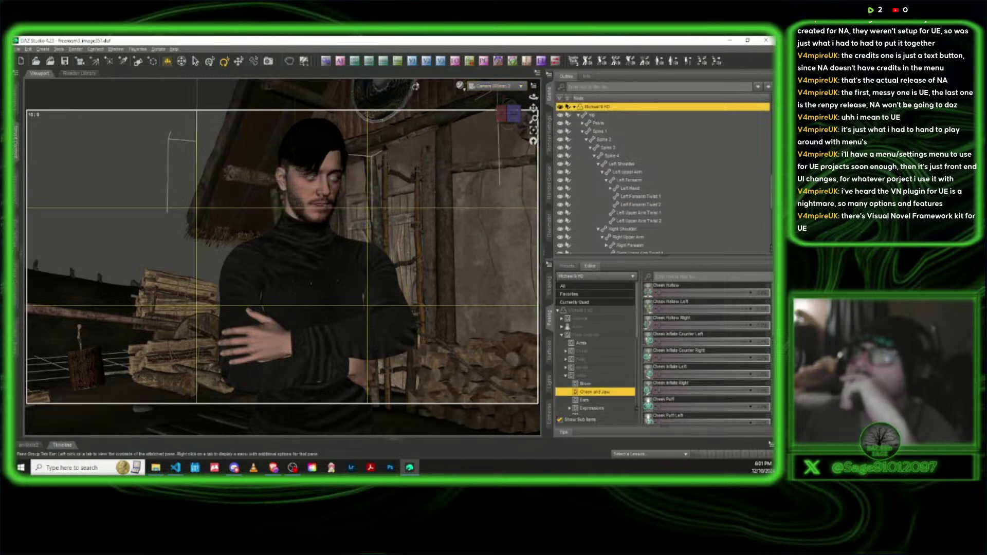
# Preview the shot in NVIDIA Iray, try an environment Dome Rotation of 30, reset it to 0, and return to Texture Shaded
pyautogui.click(460, 86)
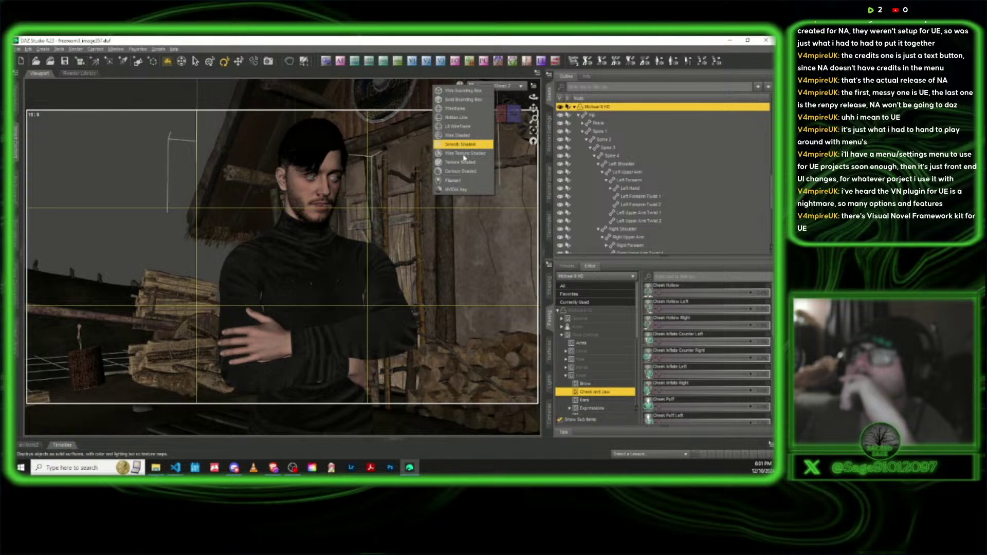
pyautogui.click(465, 193)
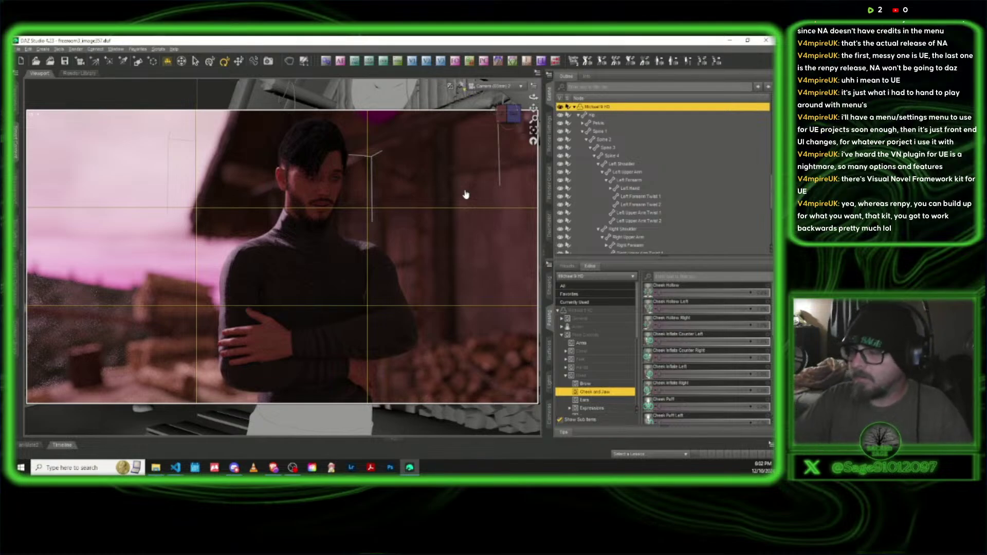
pyautogui.click(549, 135)
pyautogui.click(761, 184)
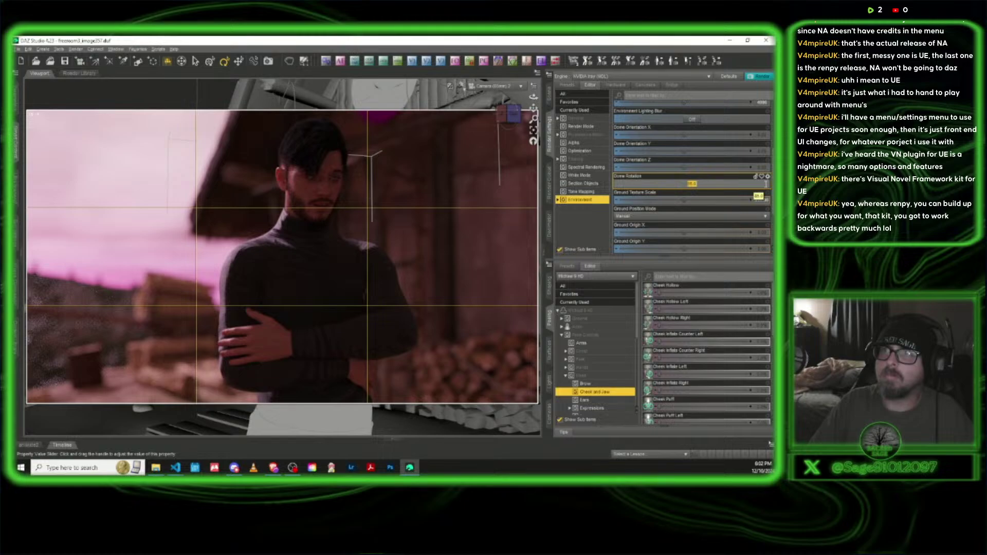
pyautogui.write('30')
pyautogui.press('Return')
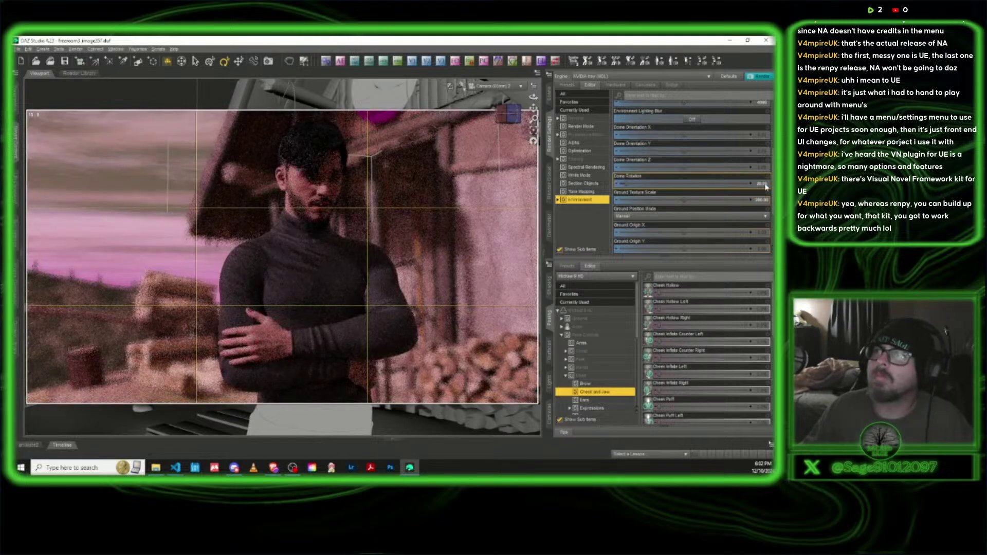
pyautogui.click(765, 184)
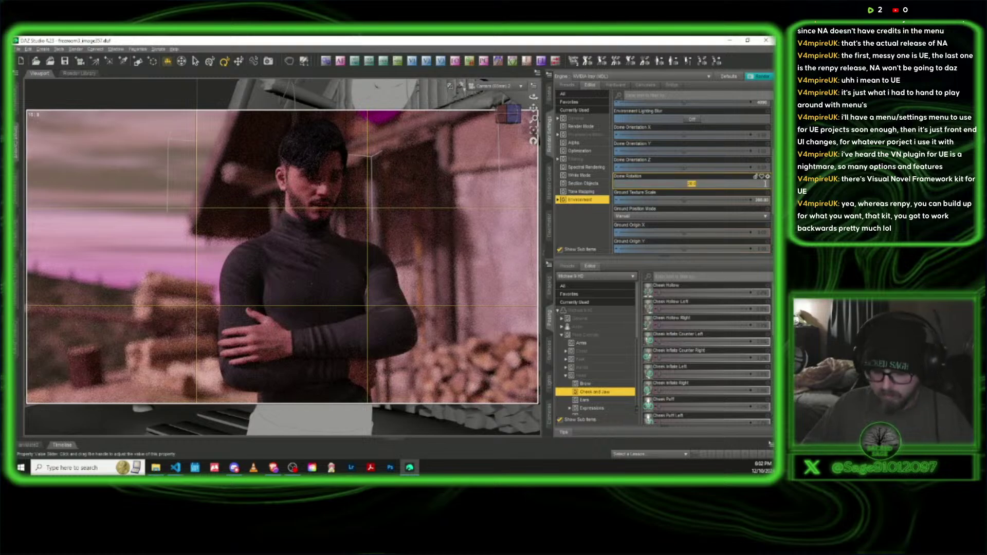
pyautogui.press('Return')
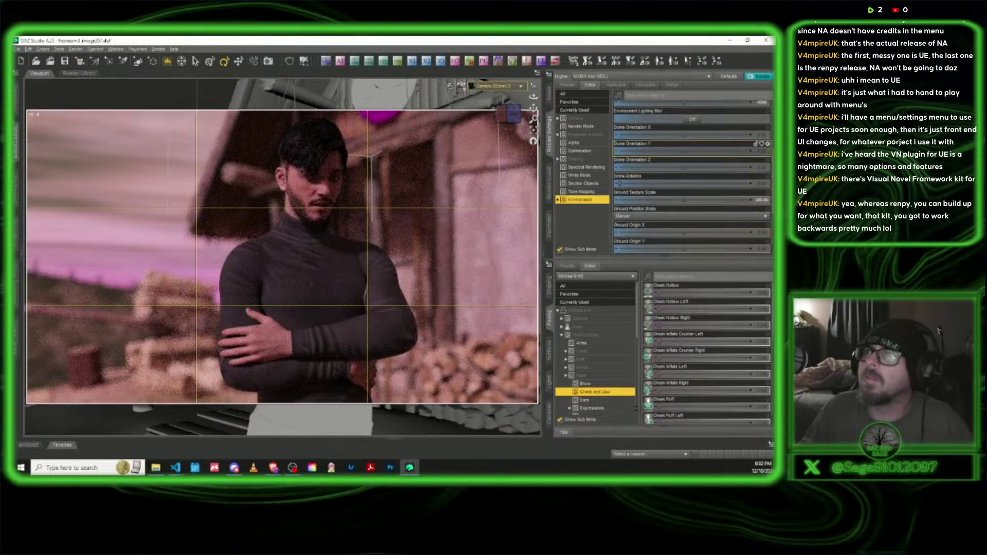
pyautogui.click(461, 87)
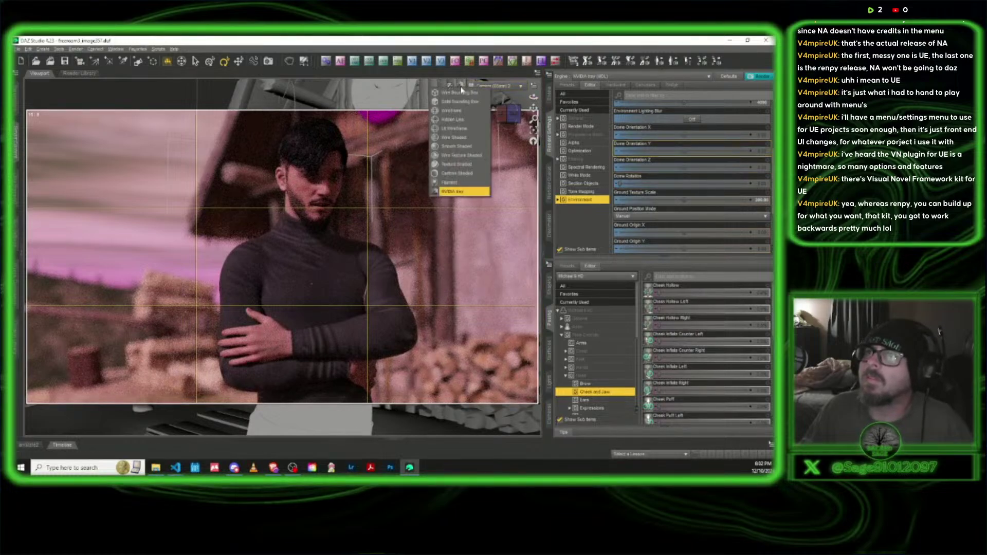
pyautogui.click(451, 155)
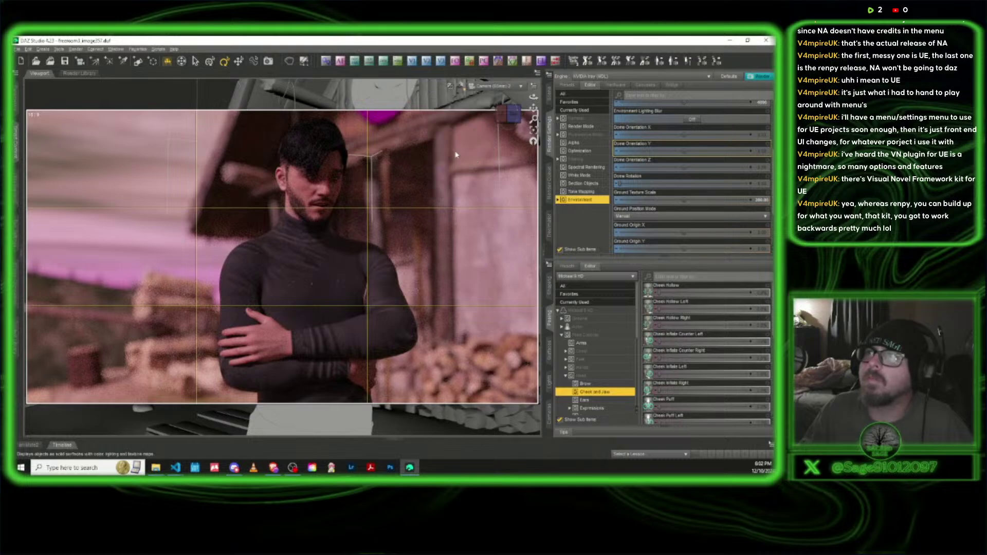
# Save the scene in the freeroam3 folder as freeroam3_image359
pyautogui.click(18, 50)
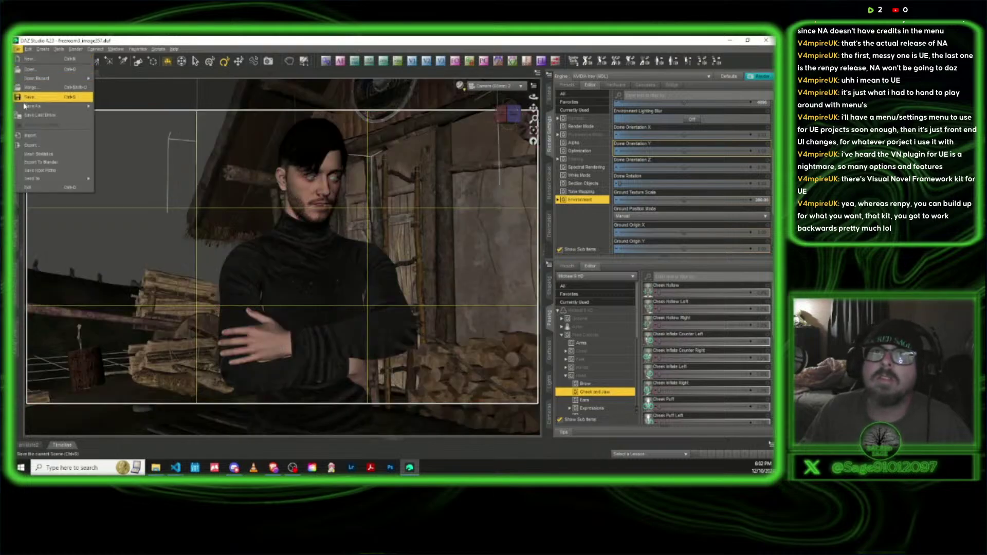
pyautogui.moveTo(32, 106)
pyautogui.click(153, 133)
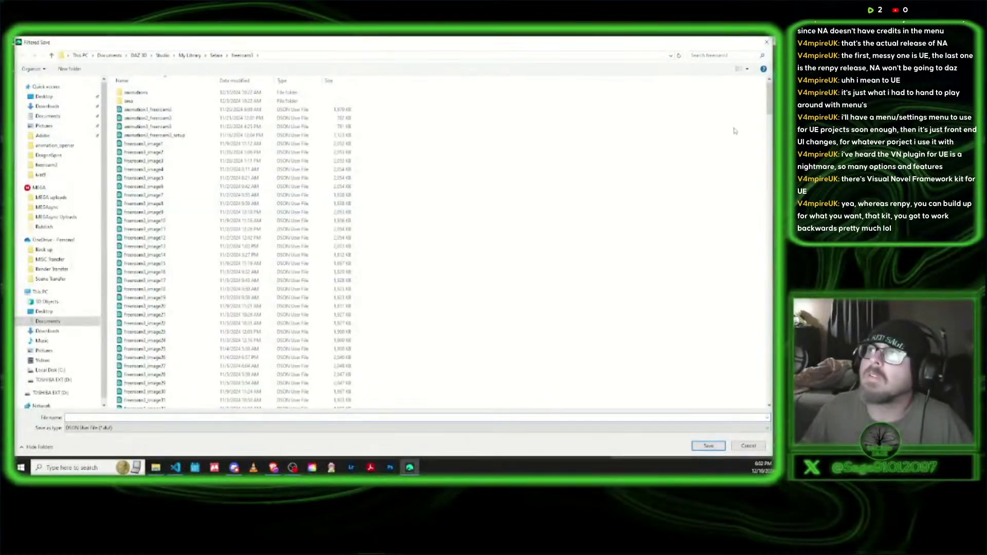
pyautogui.moveTo(767, 97); pyautogui.dragTo(761, 383)
pyautogui.scroll(-3, 762, 382)
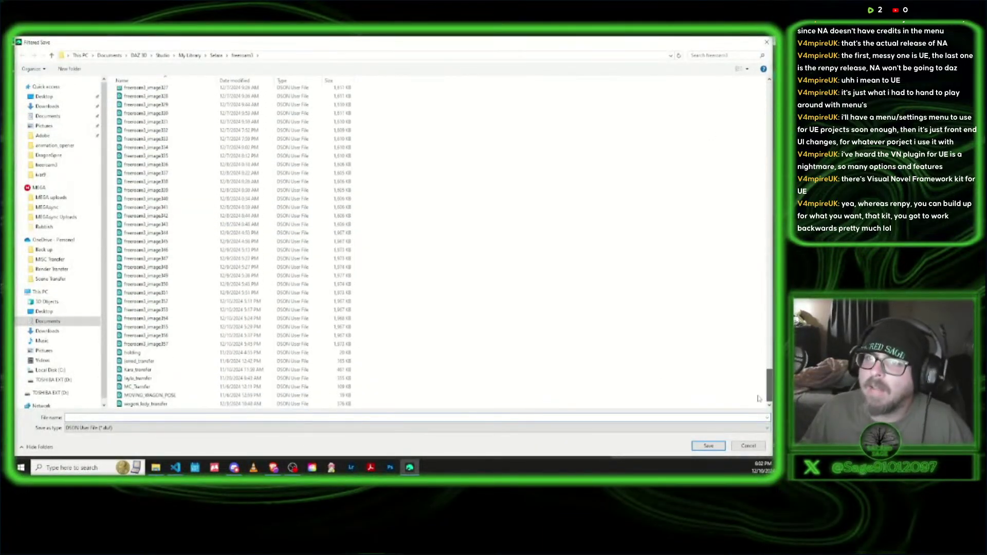
pyautogui.click(146, 344)
pyautogui.doubleClick(121, 418)
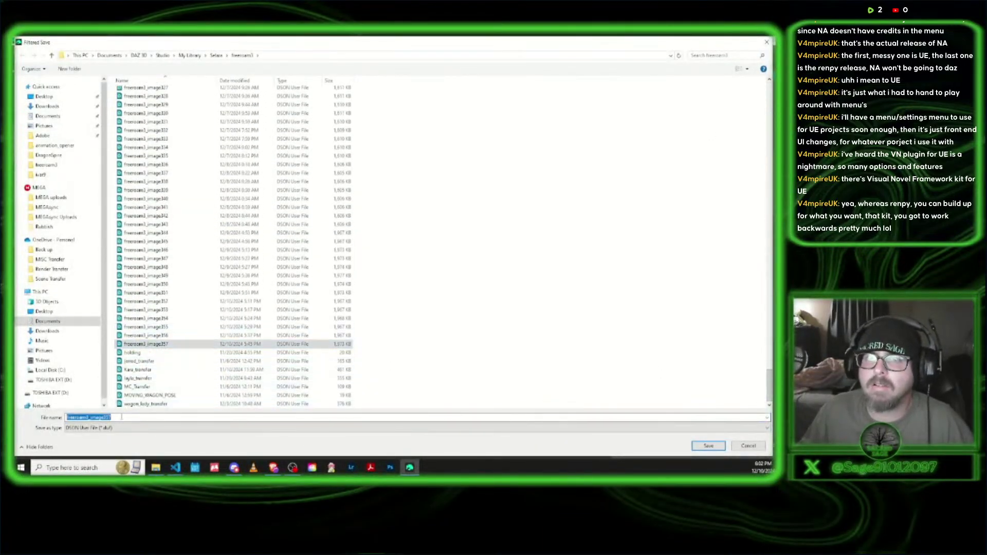
pyautogui.click(122, 418)
pyautogui.press('BackSpace')
pyautogui.write('8')
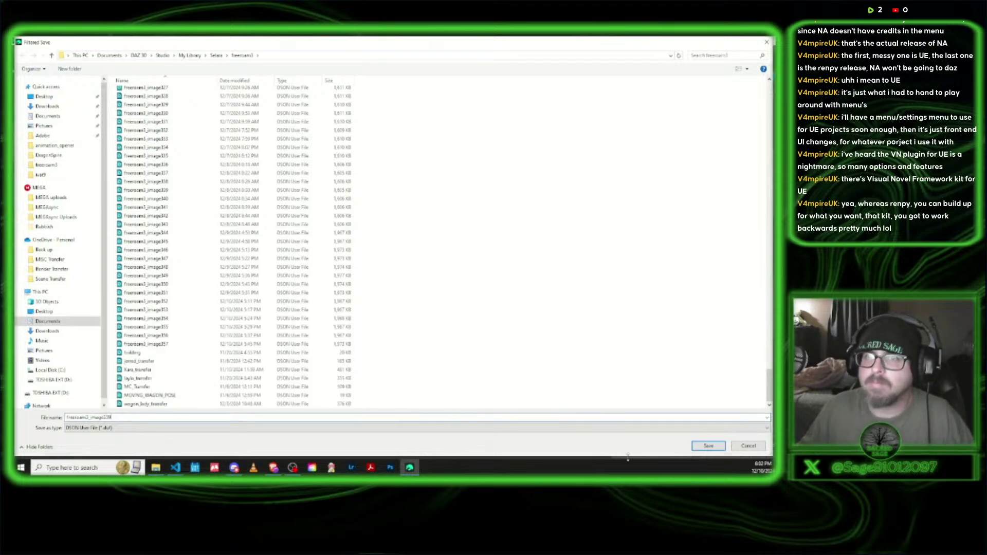
pyautogui.click(716, 449)
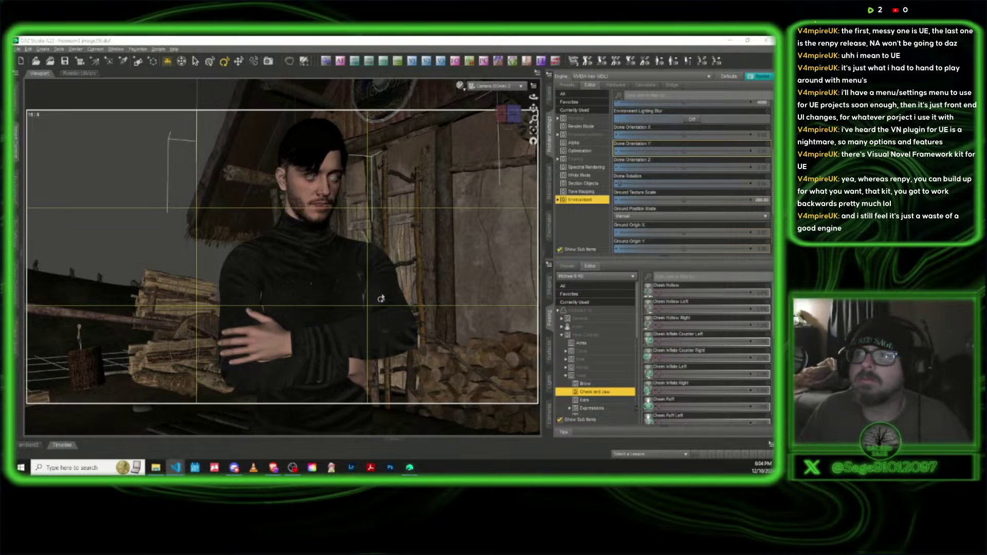
# Undo back to the state before Camera 1 was removed and view the scene through Camera 1
pyautogui.click(549, 97)
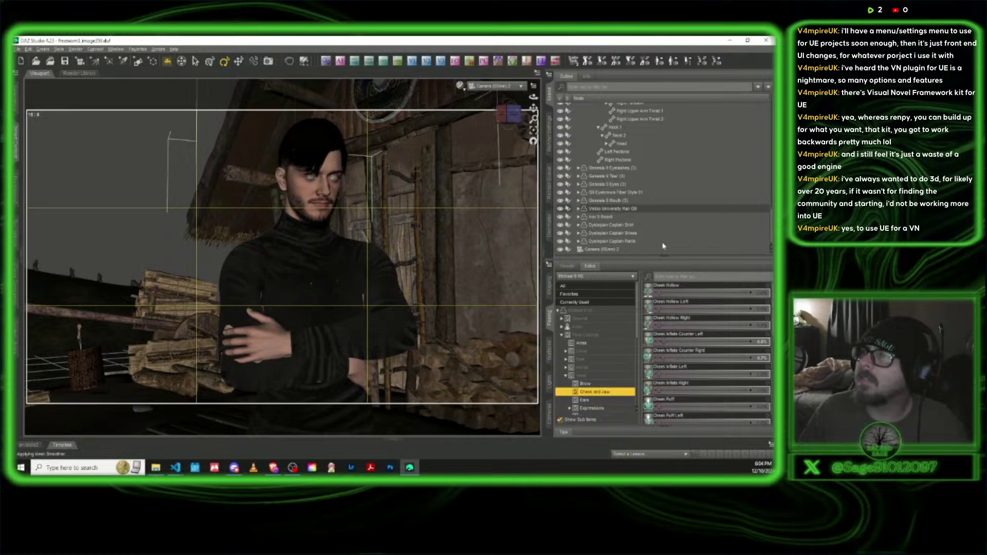
pyautogui.scroll(-1, 665, 243)
pyautogui.click(664, 249)
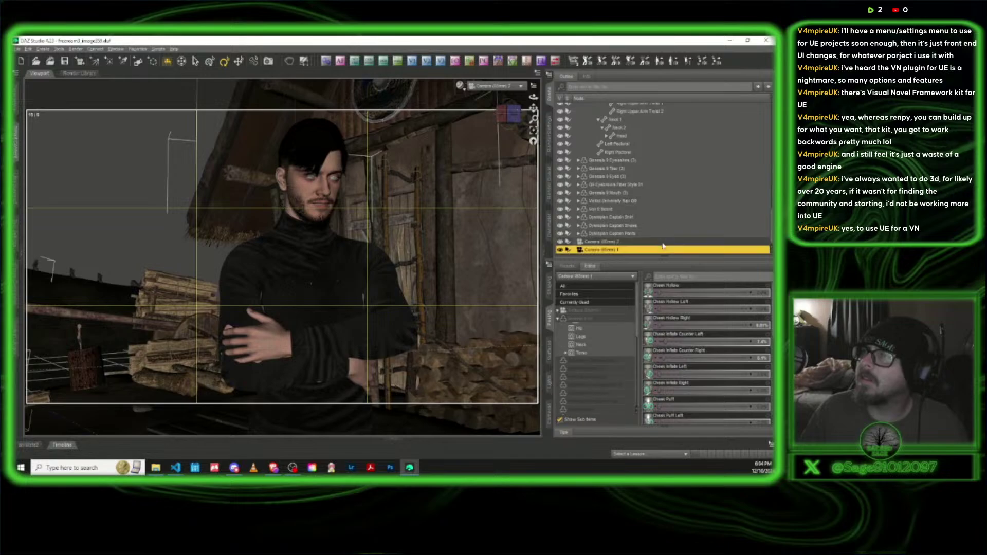
pyautogui.click(488, 90)
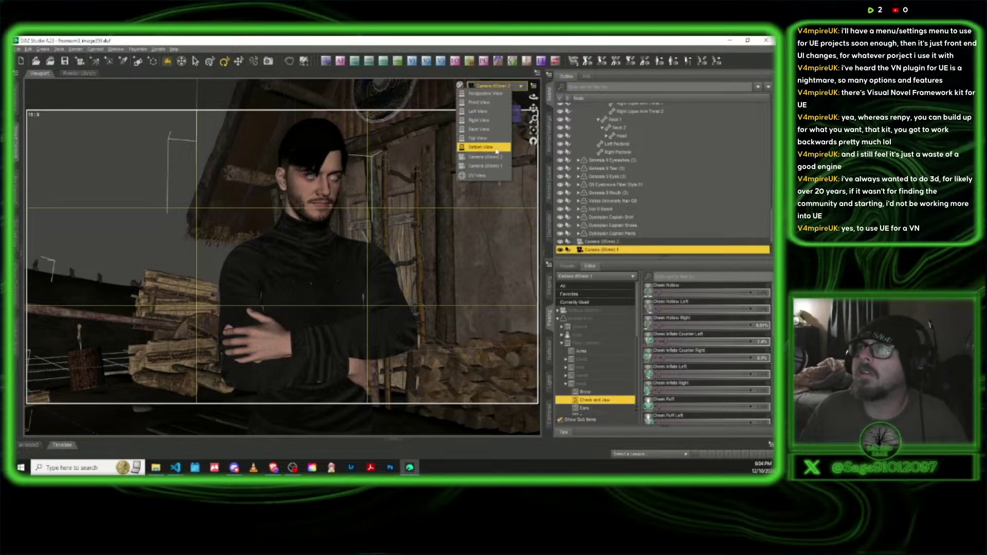
pyautogui.click(497, 169)
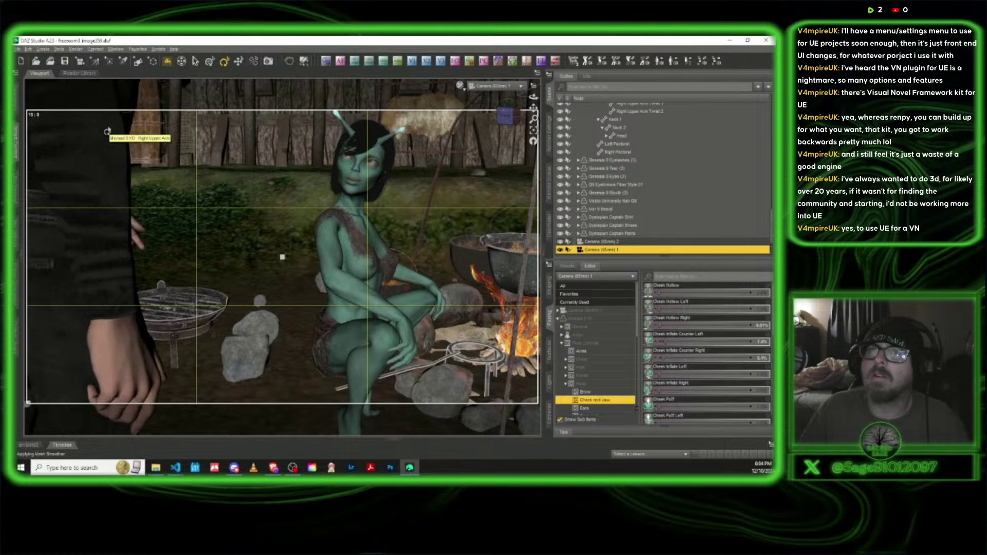
# Save the Camera 1 shot of the green woman by the fire as freeroam3_image358
pyautogui.click(17, 49)
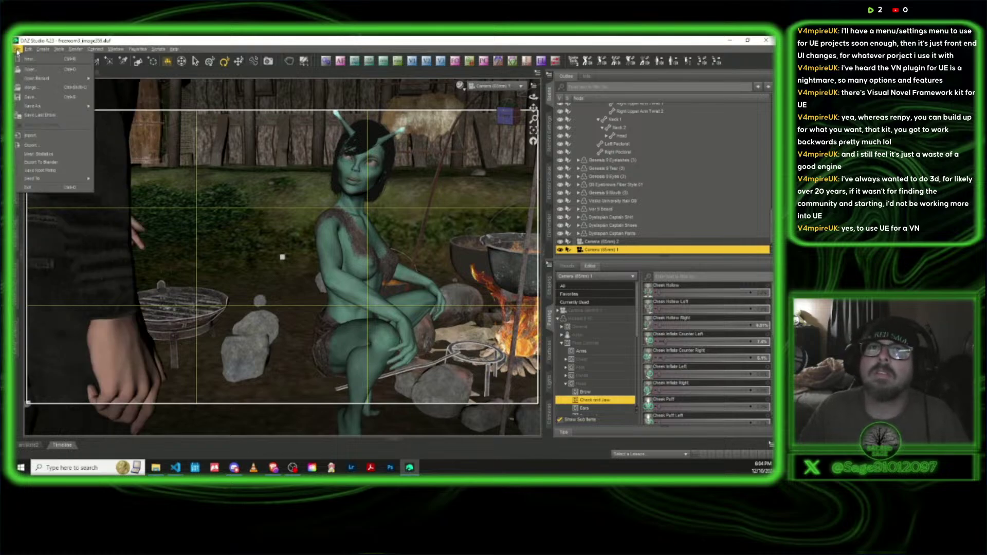
pyautogui.moveTo(51, 106)
pyautogui.click(99, 109)
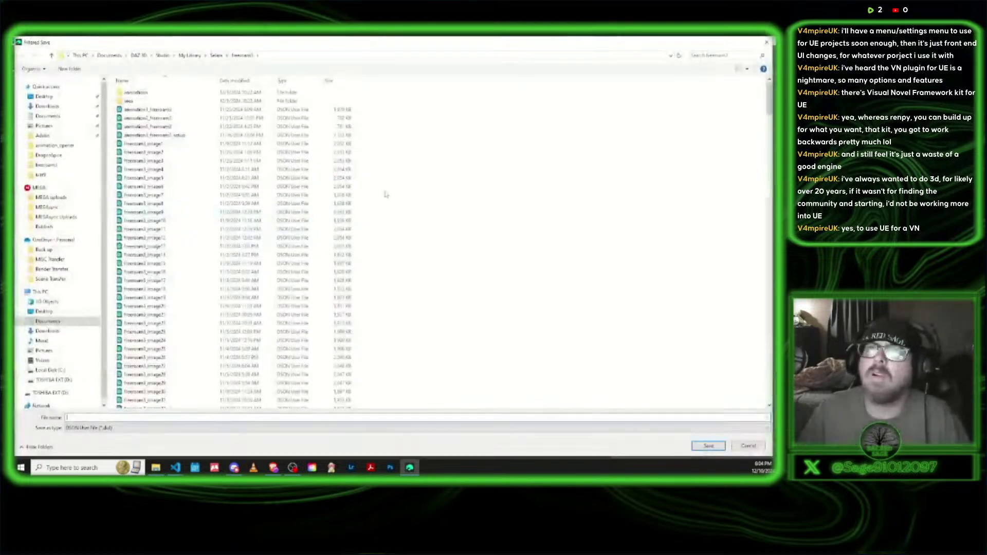
pyautogui.moveTo(769, 97); pyautogui.dragTo(770, 385)
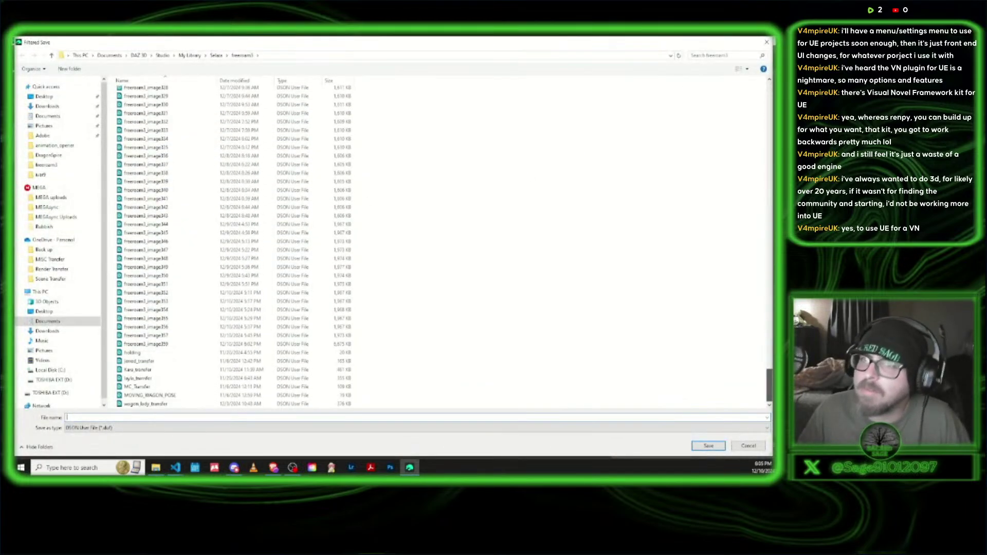
pyautogui.click(145, 335)
pyautogui.click(123, 417)
pyautogui.click(122, 418)
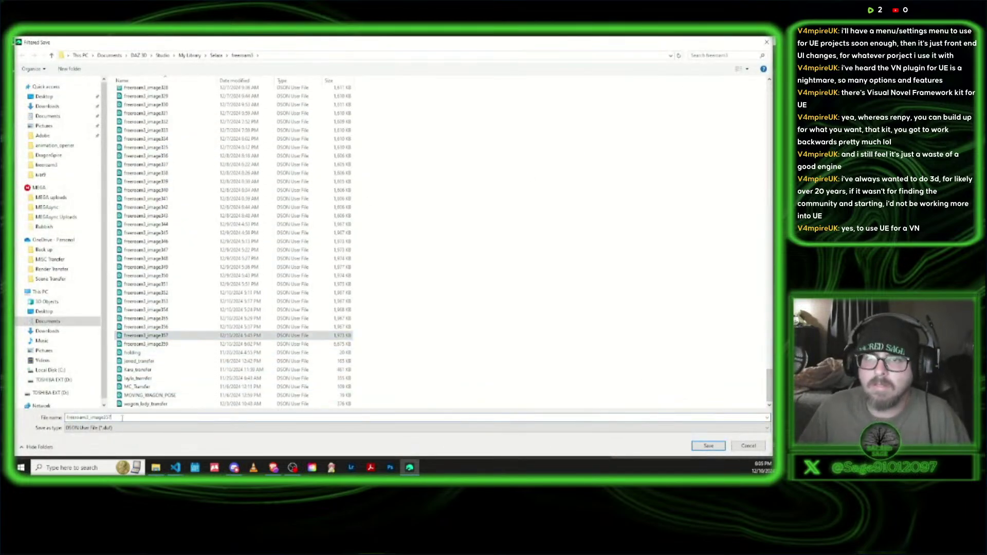
pyautogui.press('BackSpace')
pyautogui.write('8')
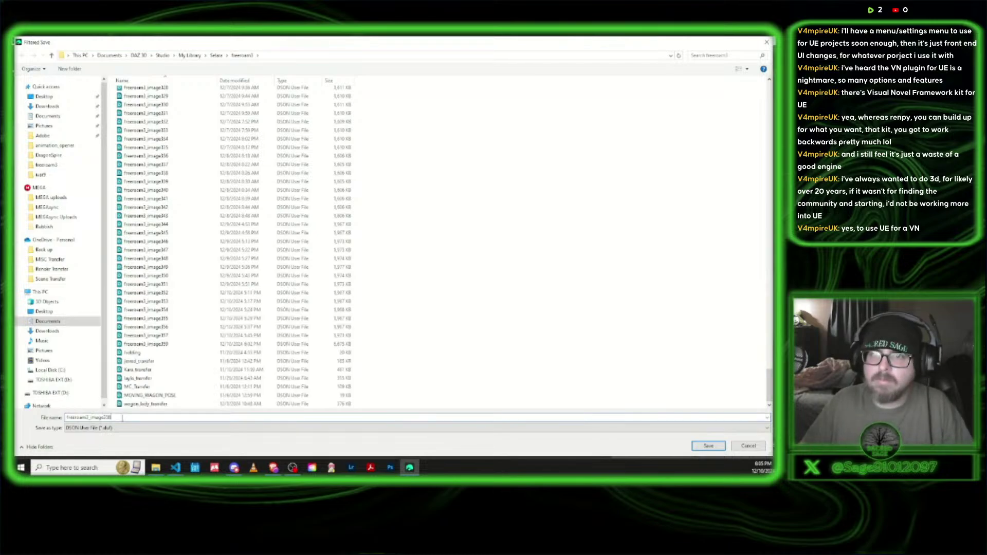
pyautogui.click(708, 446)
pyautogui.click(327, 253)
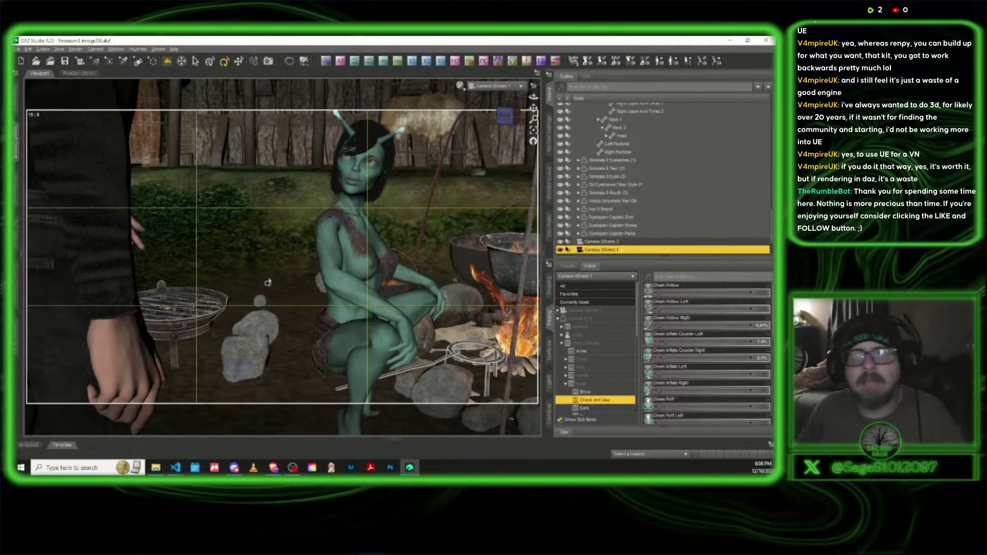
pyautogui.click(269, 278)
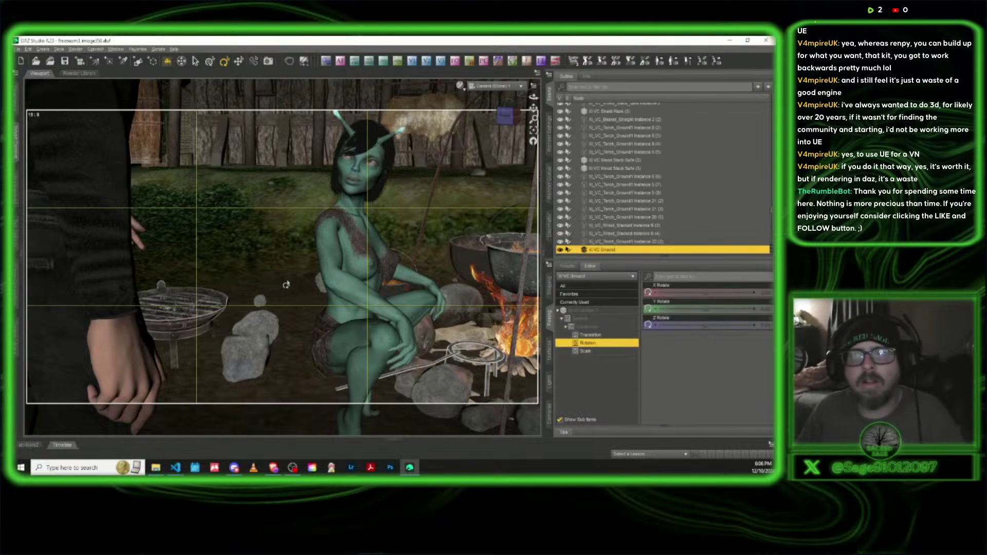
pyautogui.doubleClick(445, 43)
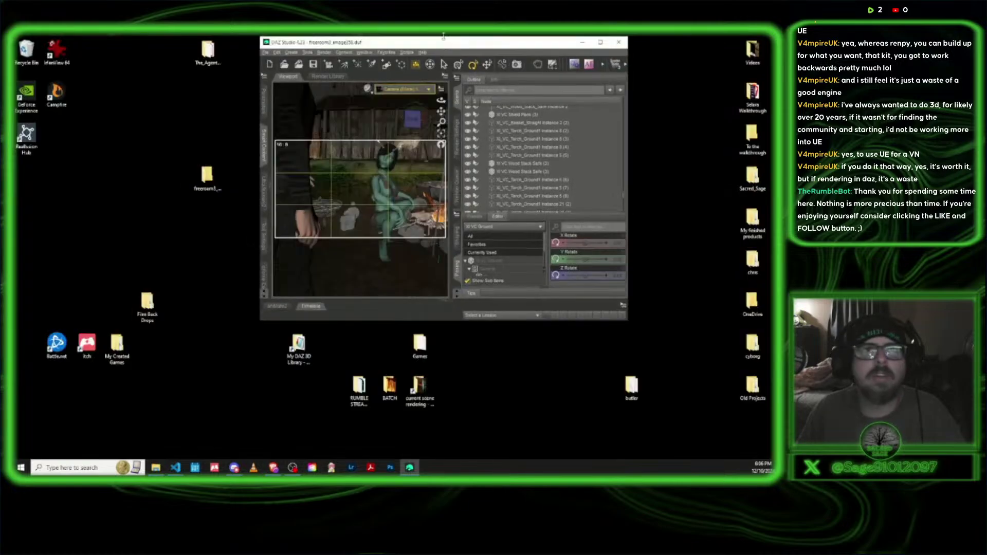
pyautogui.doubleClick(597, 43)
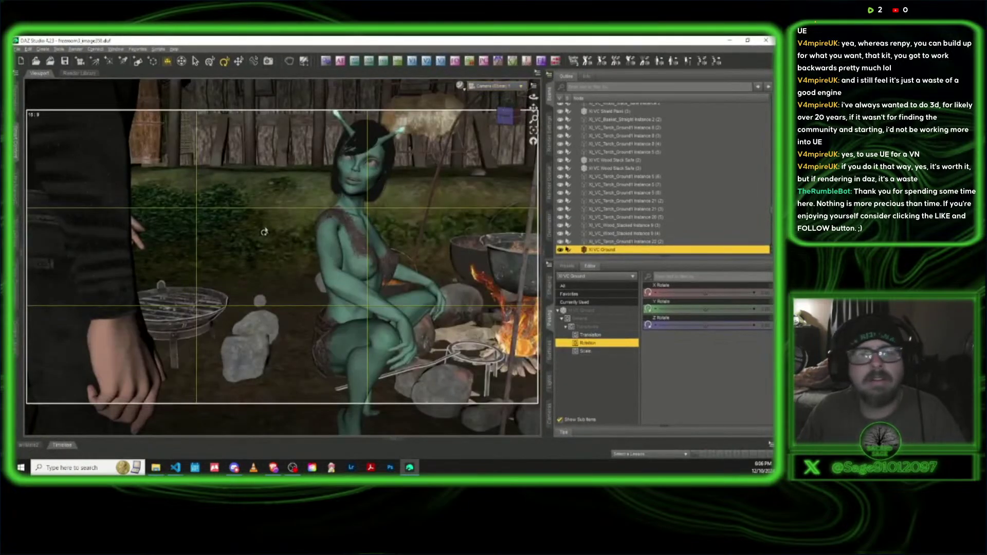